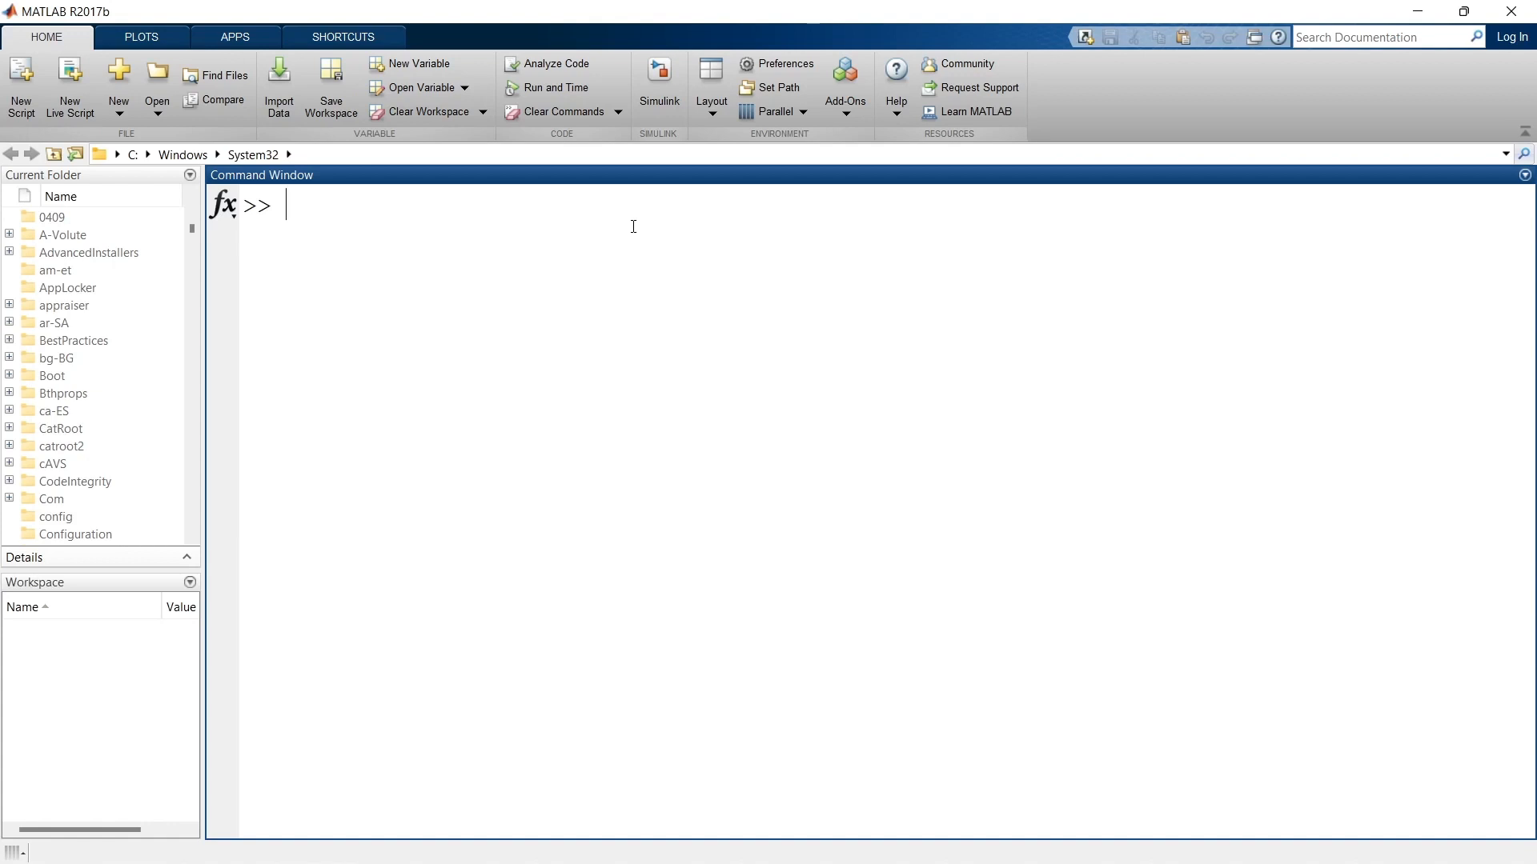
Step: Open the Simulink Start Page from MATLAB, close it, and launch it again with the command simulink
{"action": "left_click", "coordinate": [664, 86]}
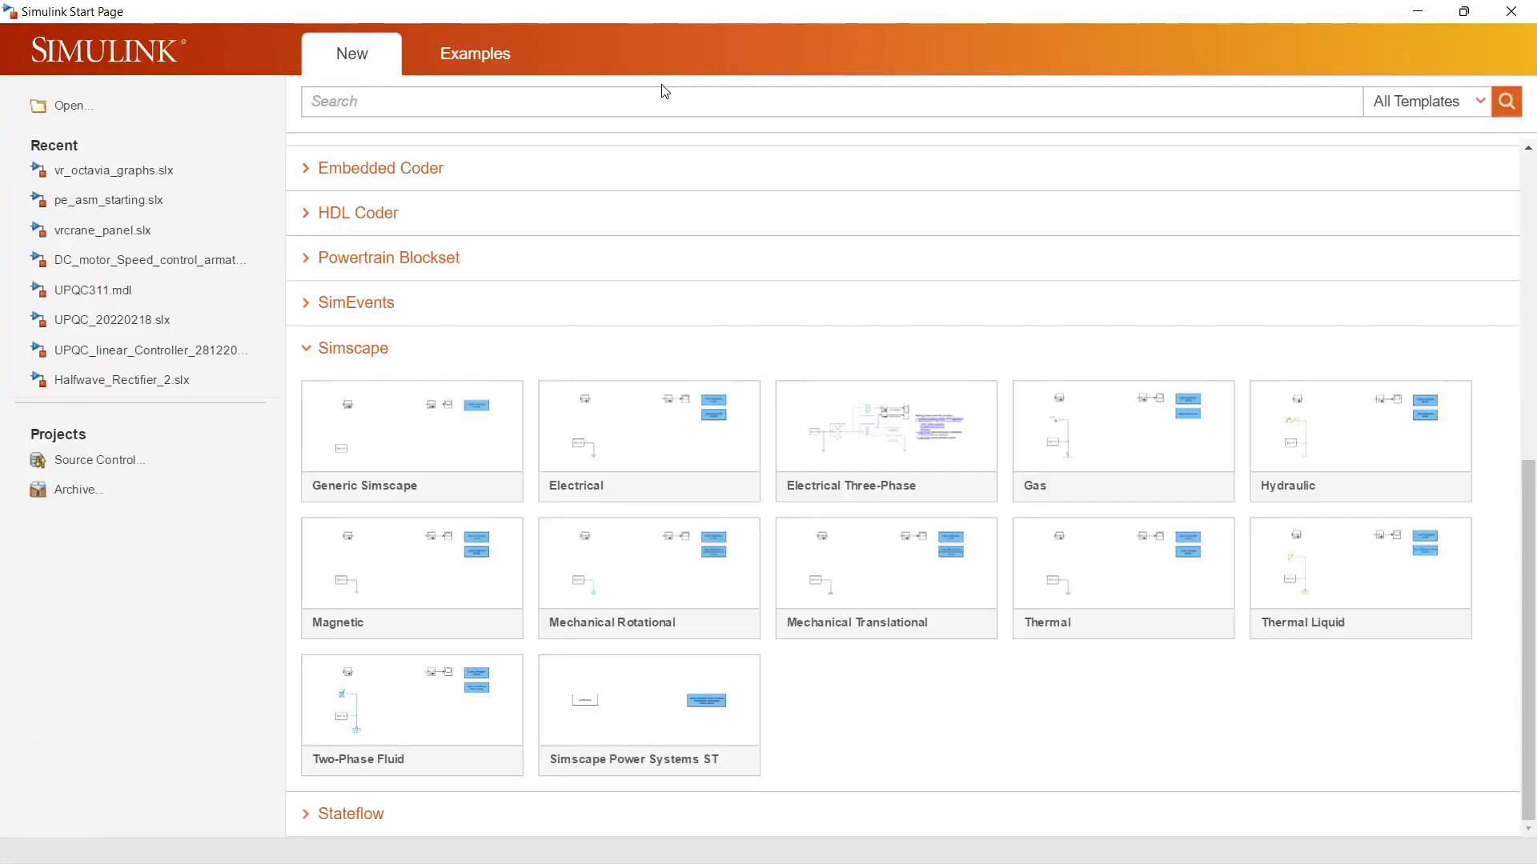
{"action": "left_click", "coordinate": [1506, 15]}
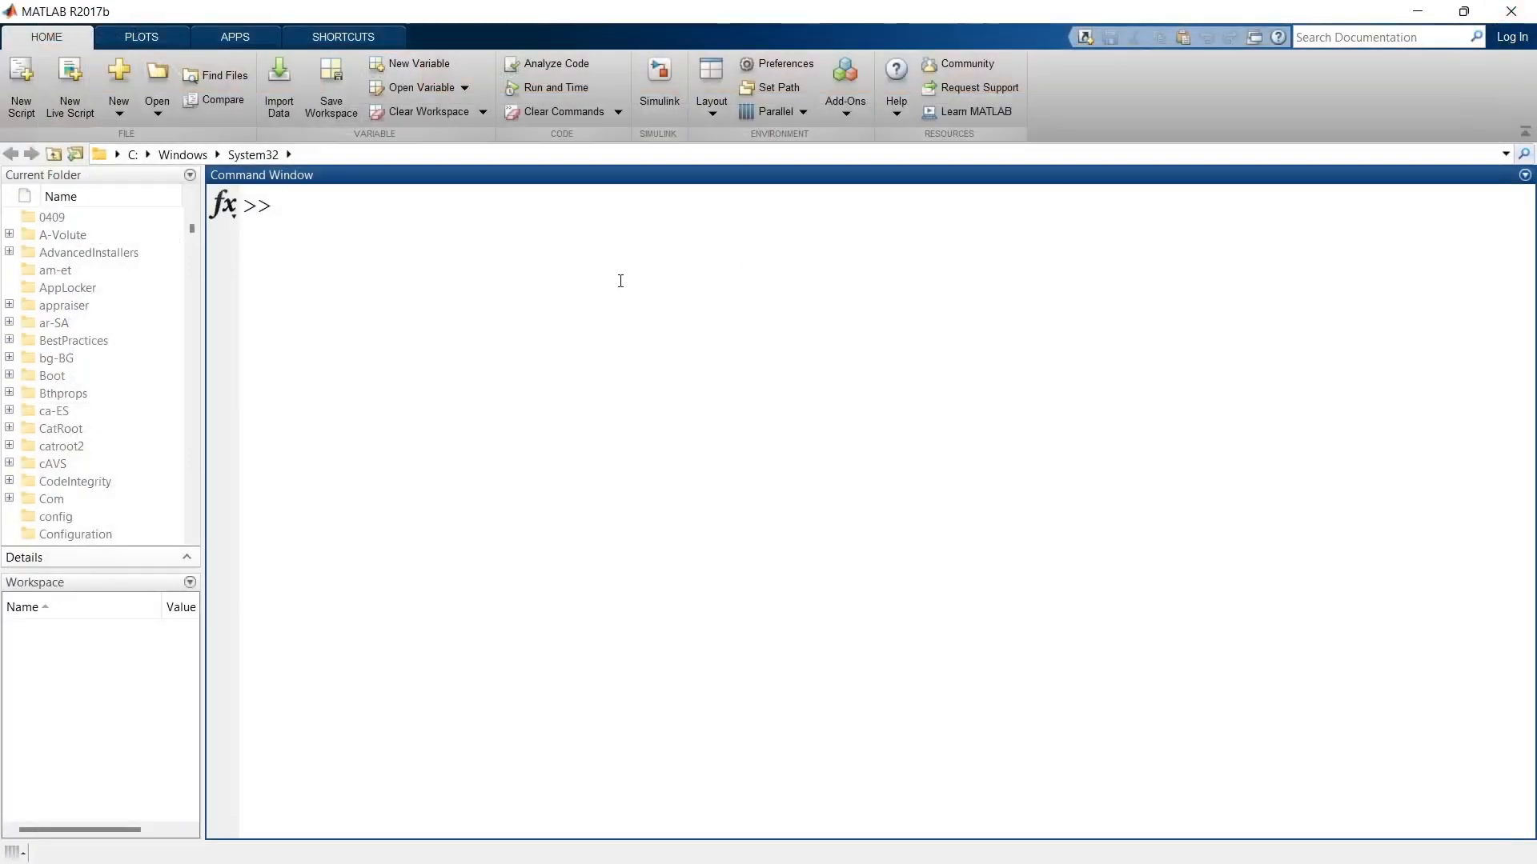
{"action": "type", "text": "simulink"}
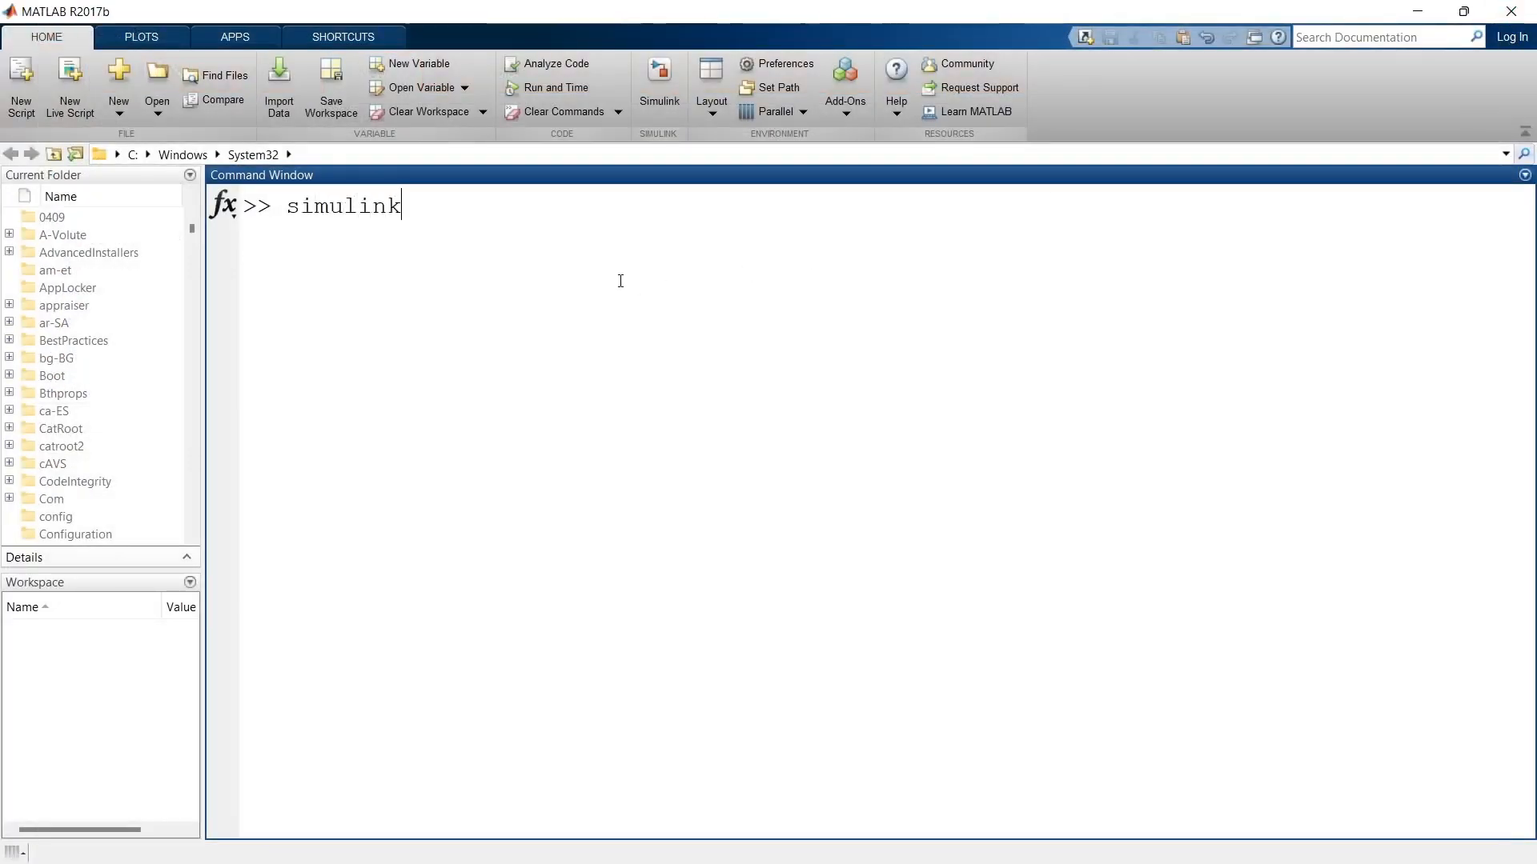
{"action": "key", "text": "Return"}
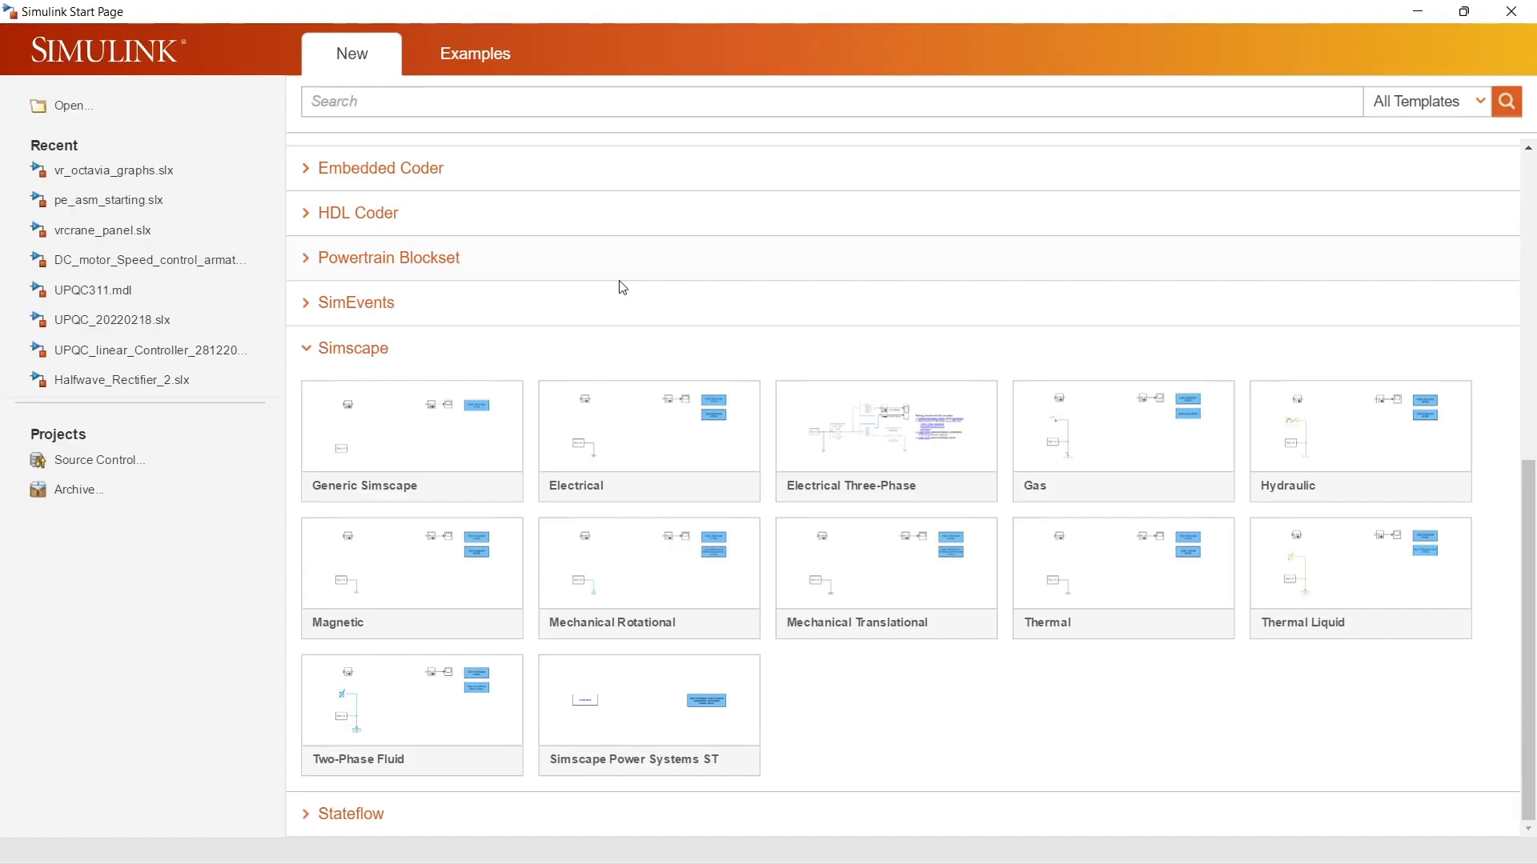
Step: Browse the folders for an existing model file, and open the recent model pe_asm_starting.slx
{"action": "left_click", "coordinate": [161, 116]}
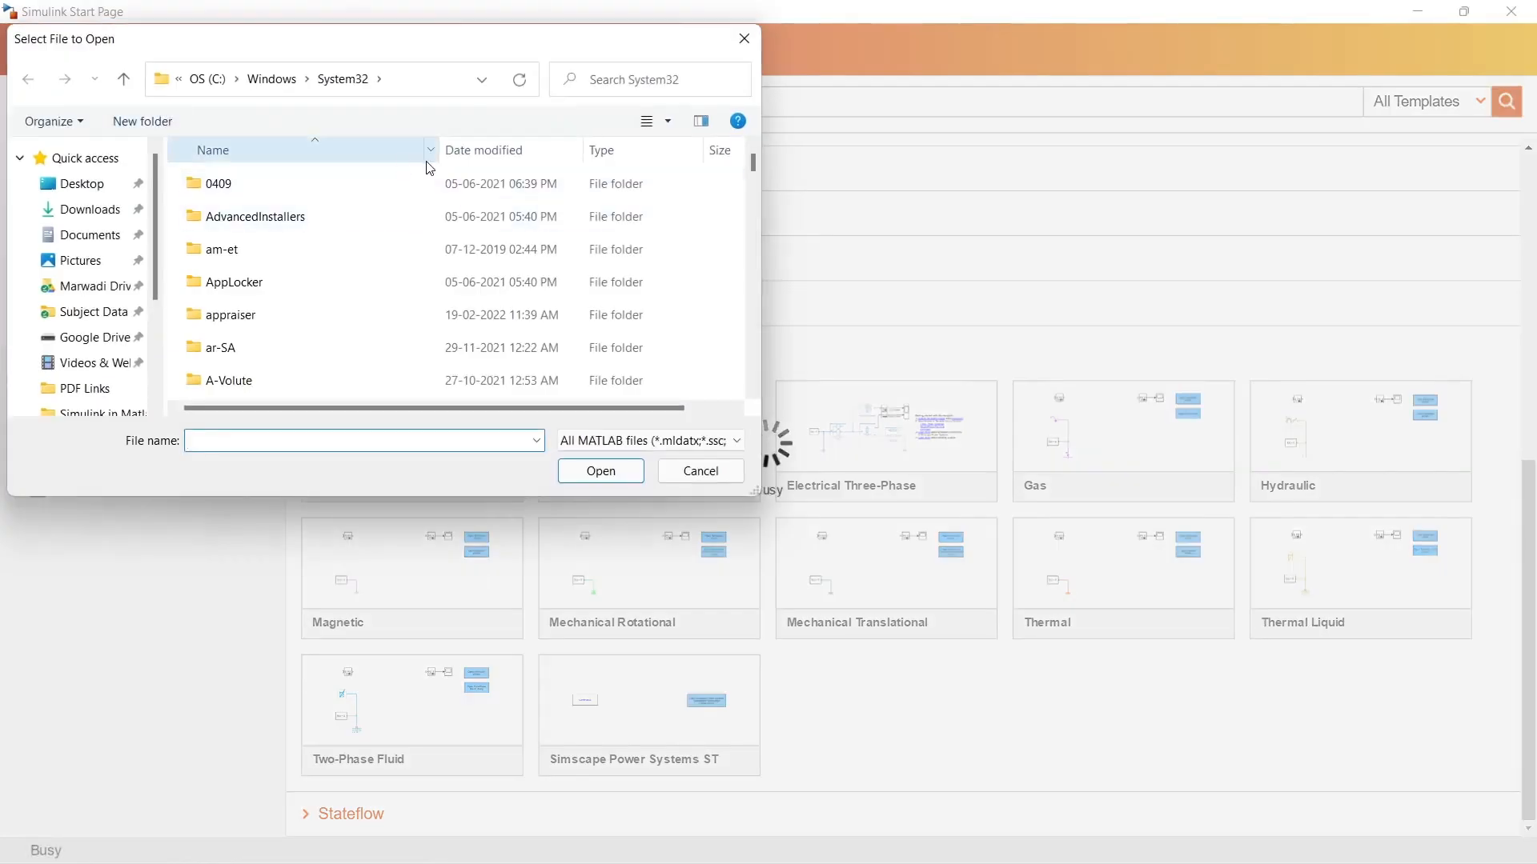
{"action": "scroll", "coordinate": [313, 236], "scroll_direction": "down", "scroll_amount": 5}
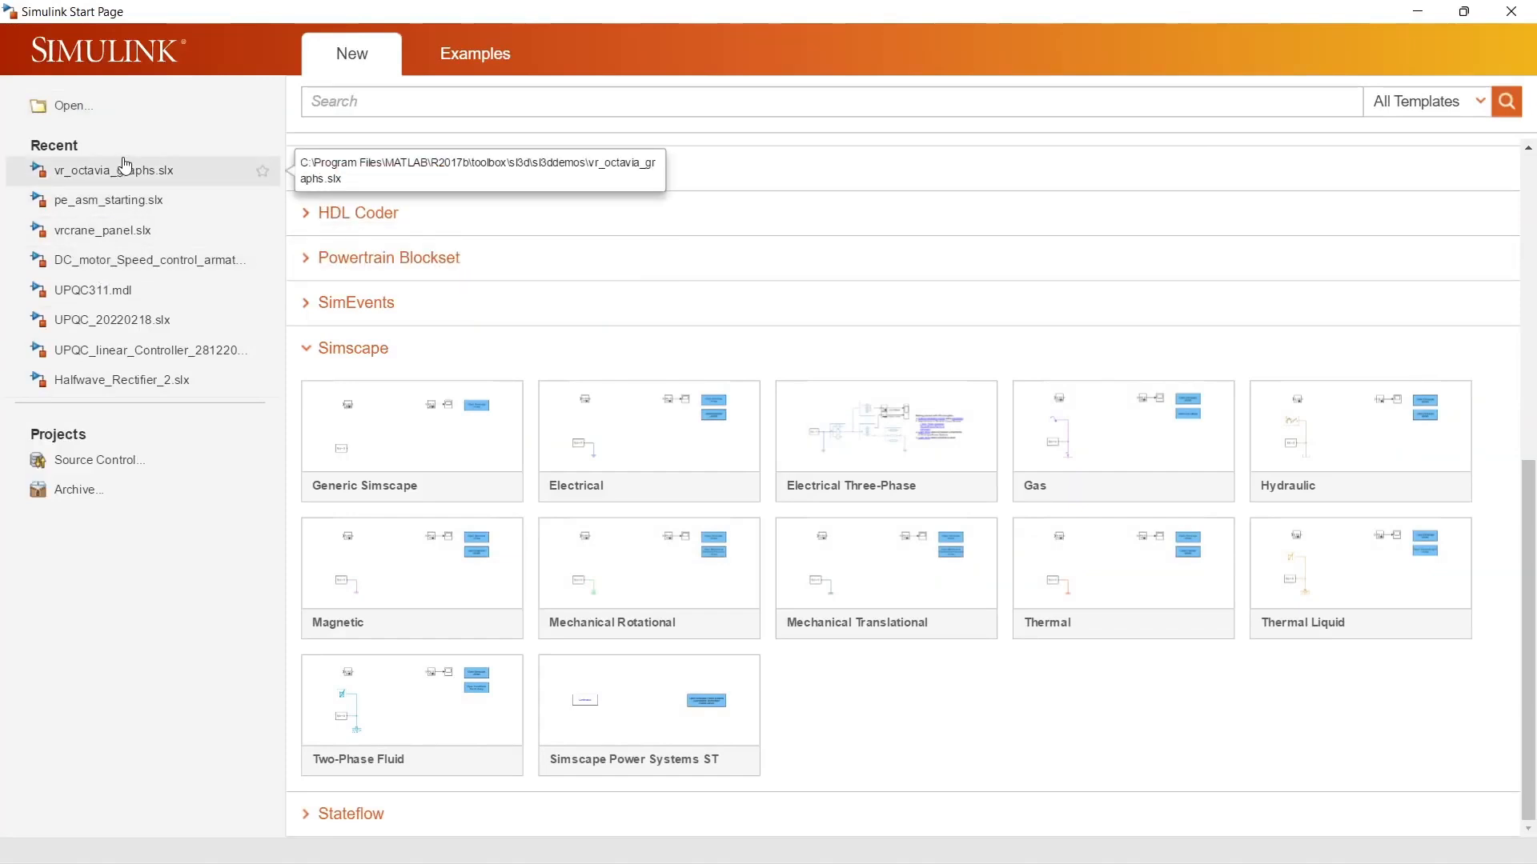
{"action": "left_click", "coordinate": [112, 198]}
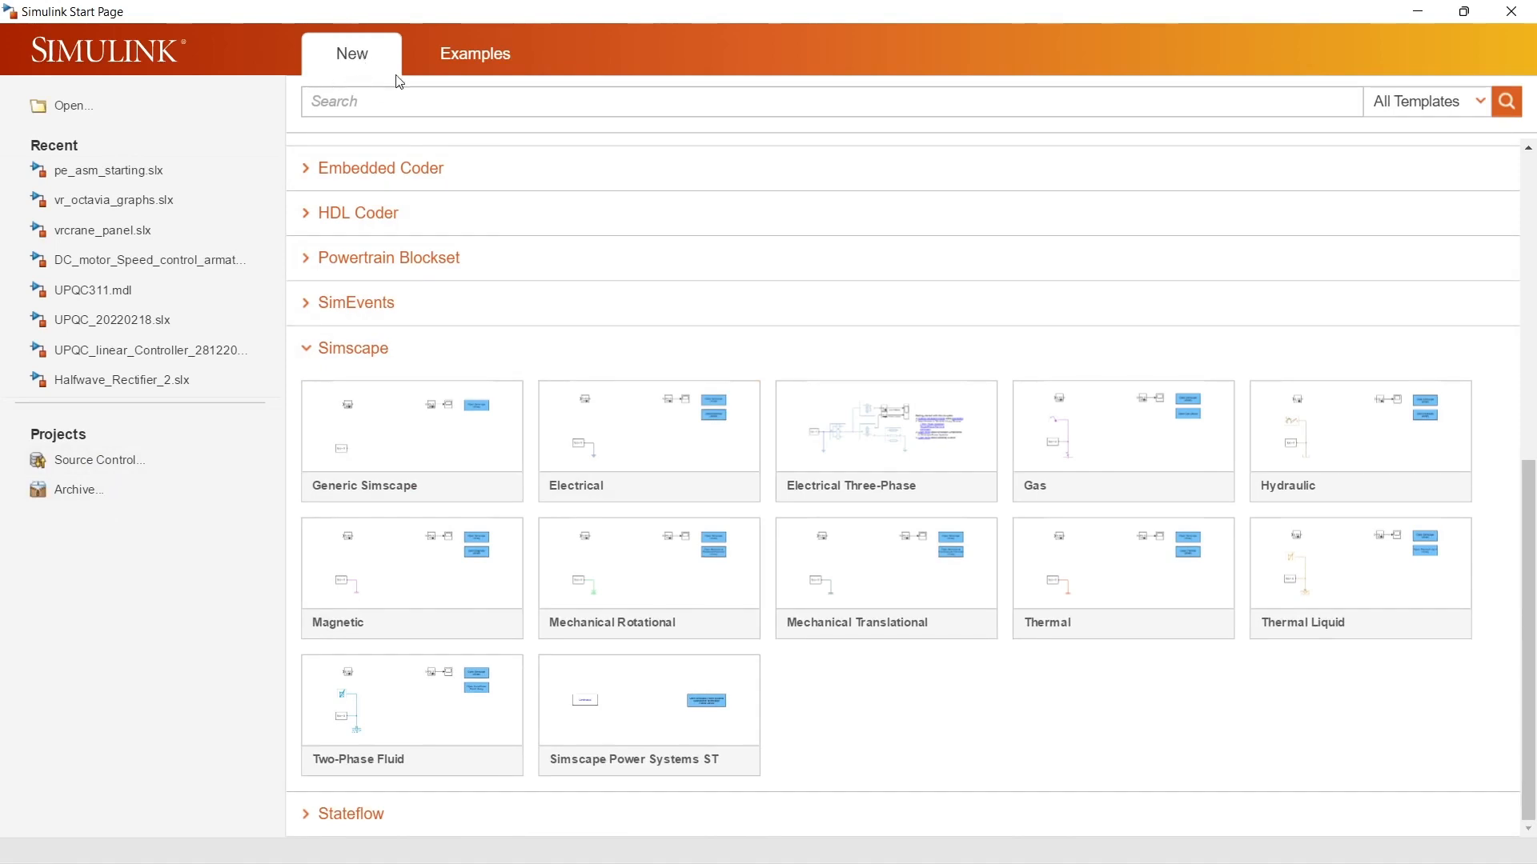
Step: Look through the available new-model templates, from the Simulink category to the Simscape category
{"action": "left_click", "coordinate": [357, 76]}
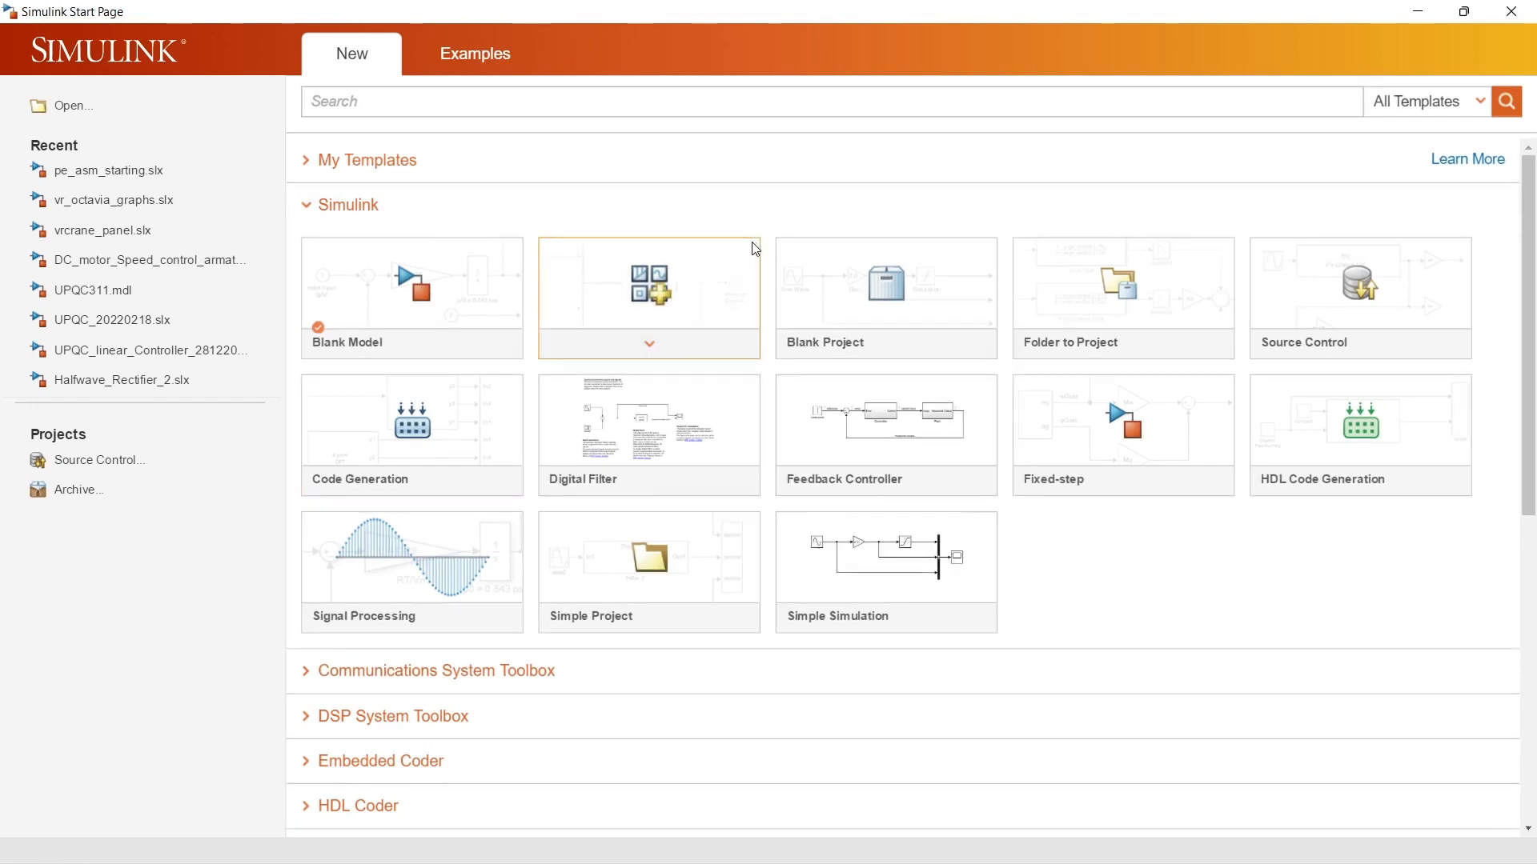
{"action": "scroll", "coordinate": [549, 381], "scroll_direction": "down", "scroll_amount": 4}
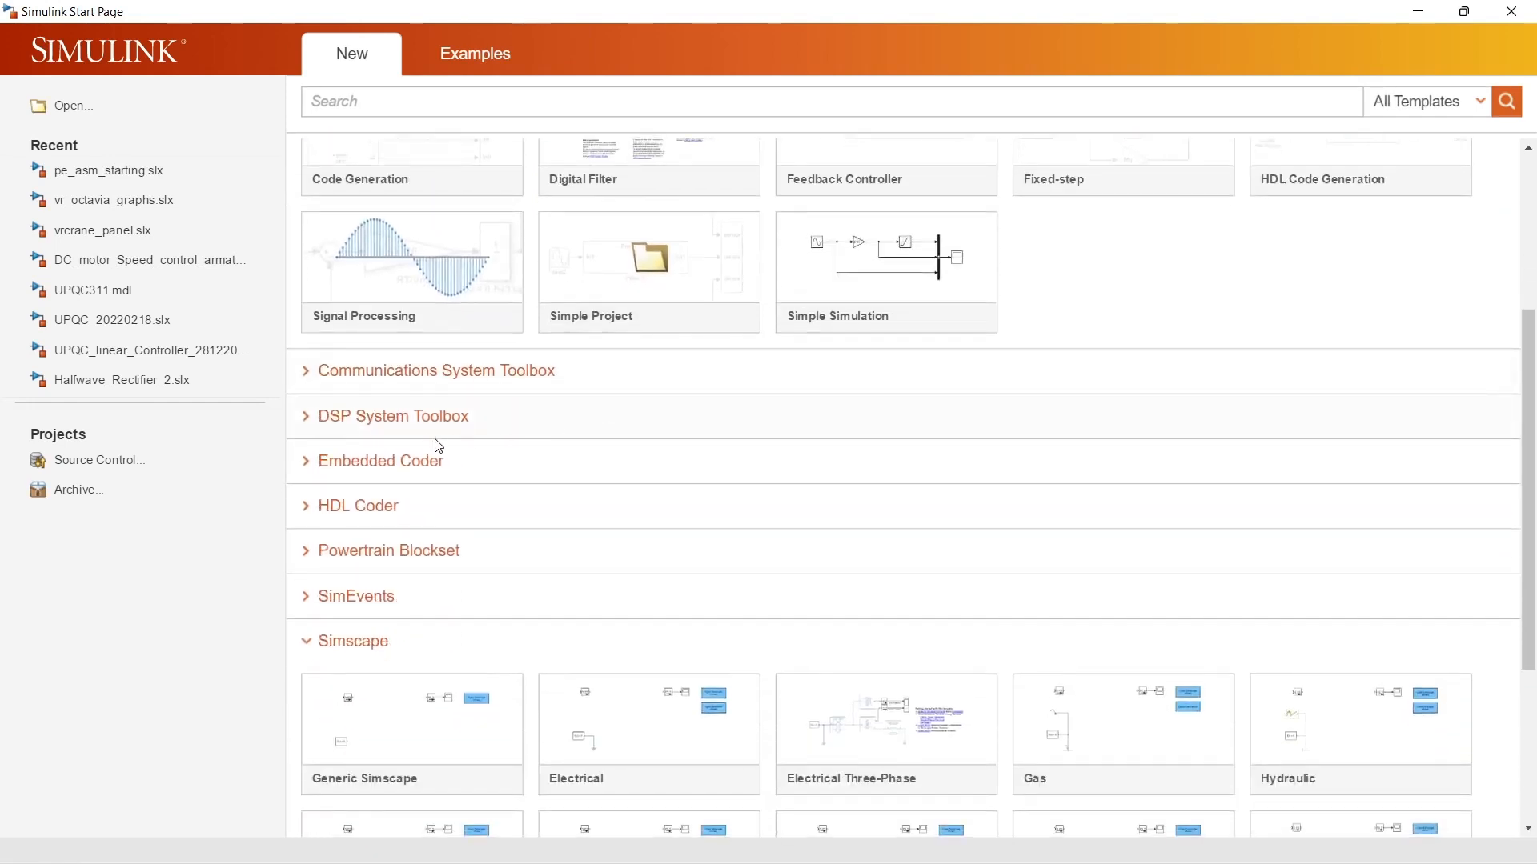
{"action": "scroll", "coordinate": [590, 436], "scroll_direction": "down", "scroll_amount": 2}
{"action": "scroll", "coordinate": [587, 439], "scroll_direction": "down", "scroll_amount": 2}
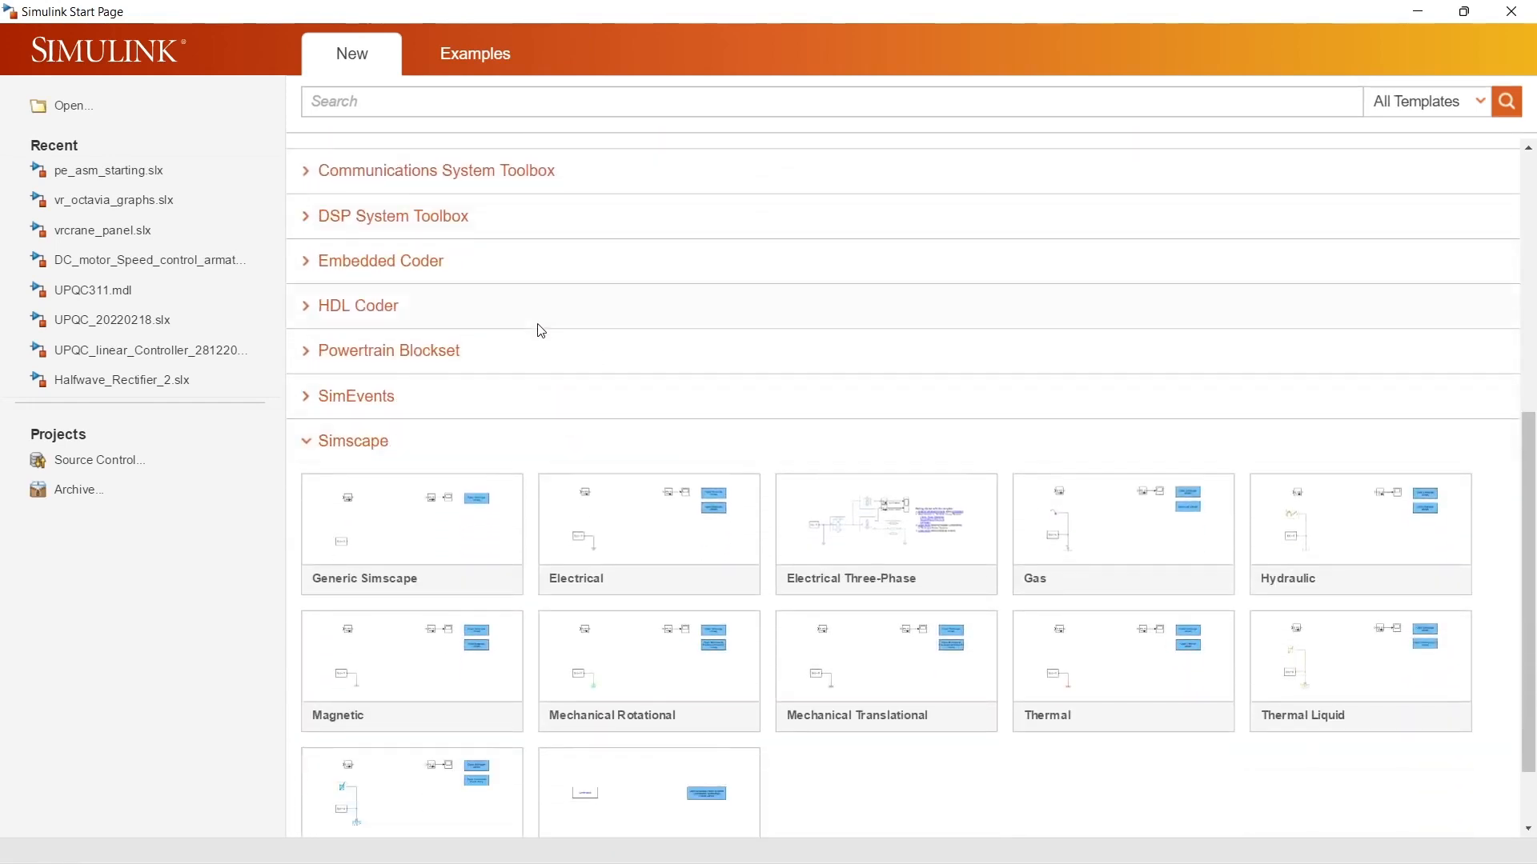
{"action": "scroll", "coordinate": [478, 422], "scroll_direction": "down", "scroll_amount": 2}
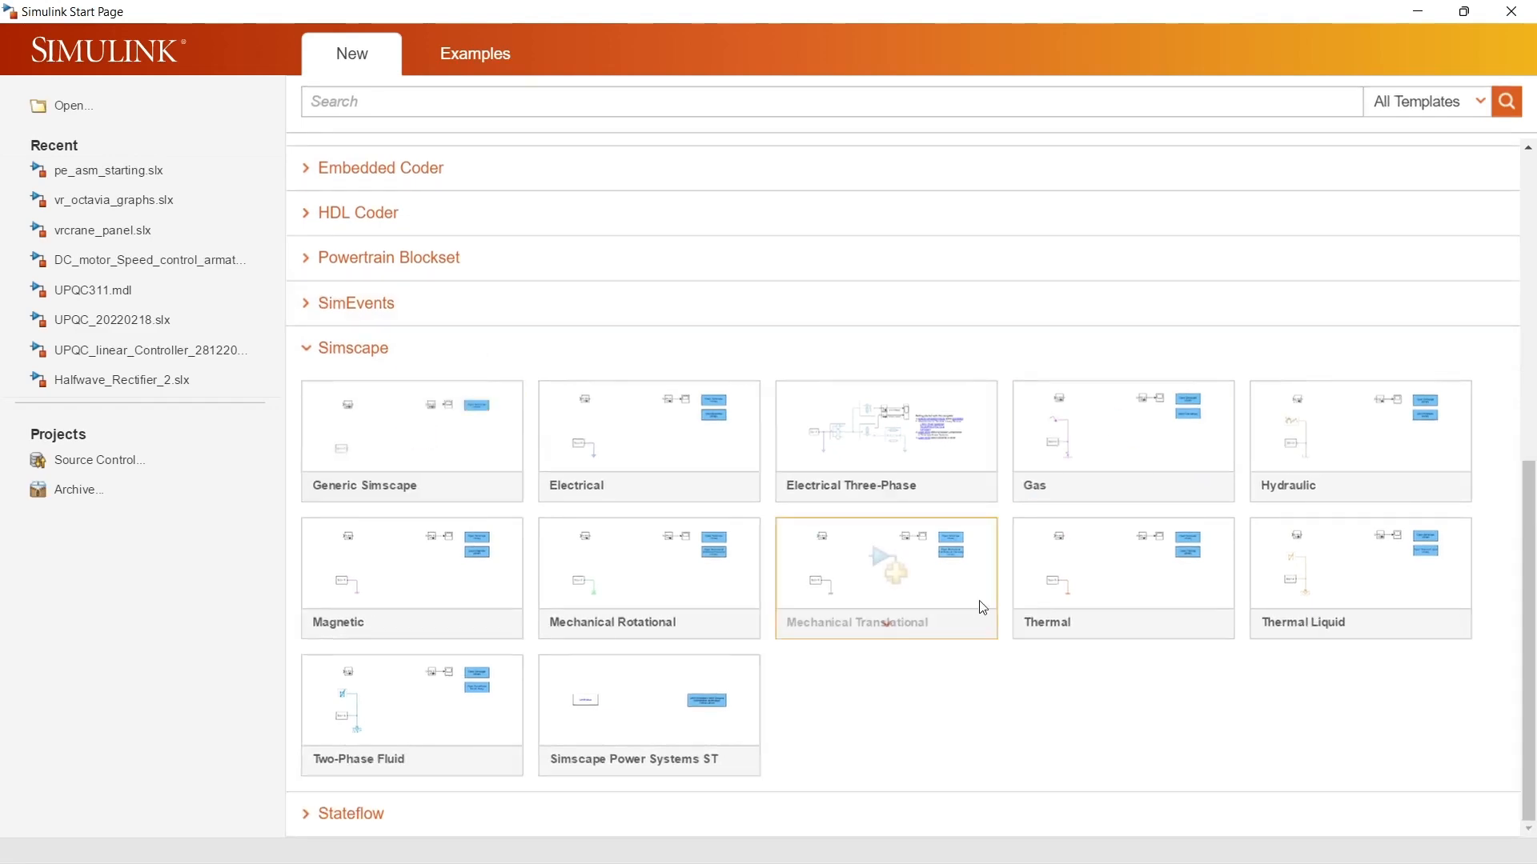
{"action": "scroll", "coordinate": [835, 660], "scroll_direction": "up", "scroll_amount": 6}
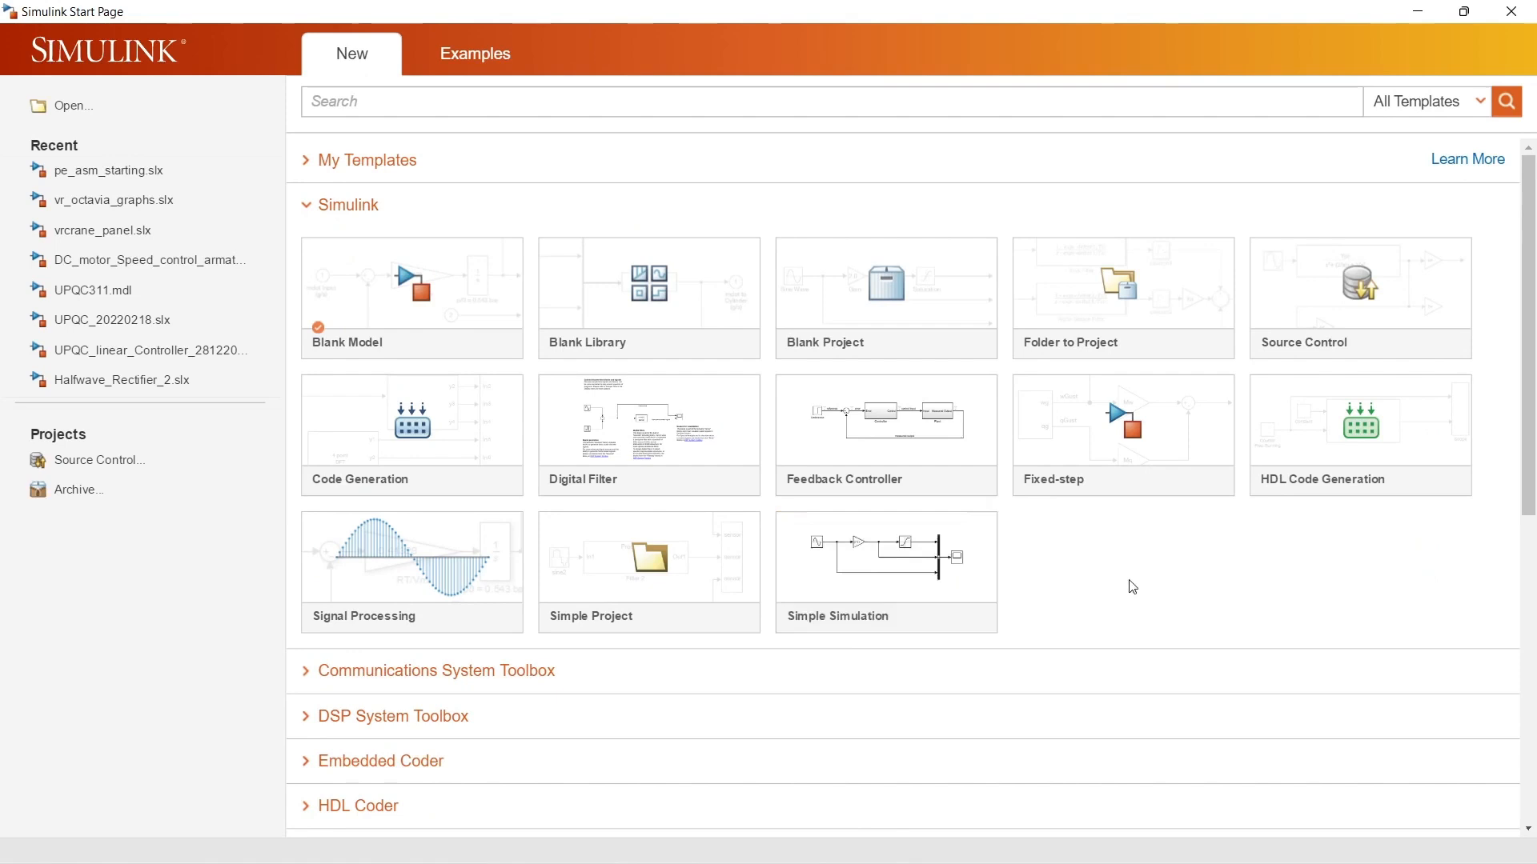
Step: Collapse the Simulink and Simscape template categories and check the contents of My Templates
{"action": "left_click", "coordinate": [305, 207]}
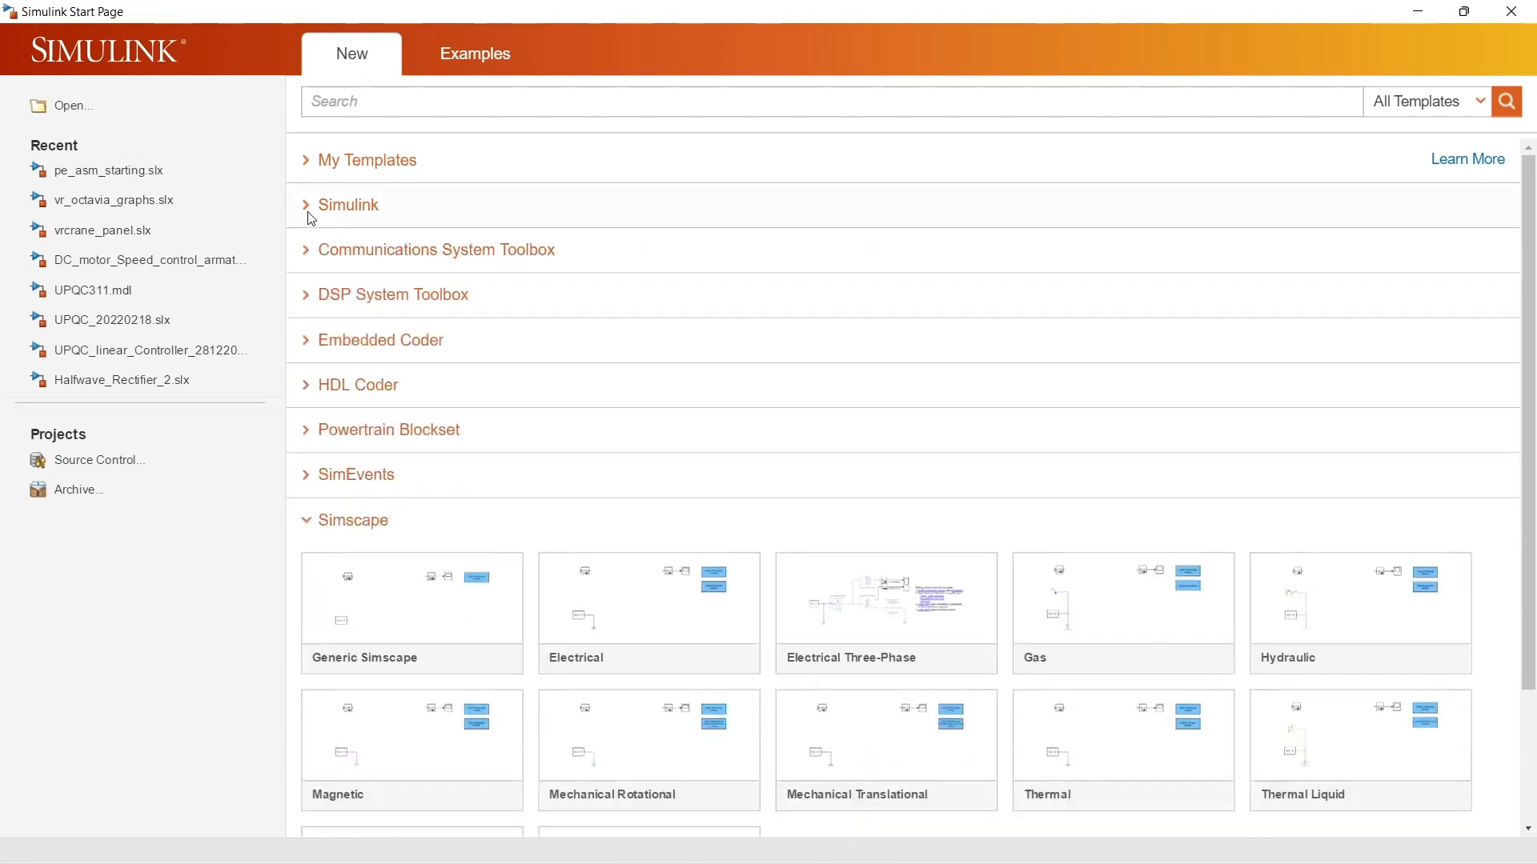
{"action": "left_click", "coordinate": [309, 521]}
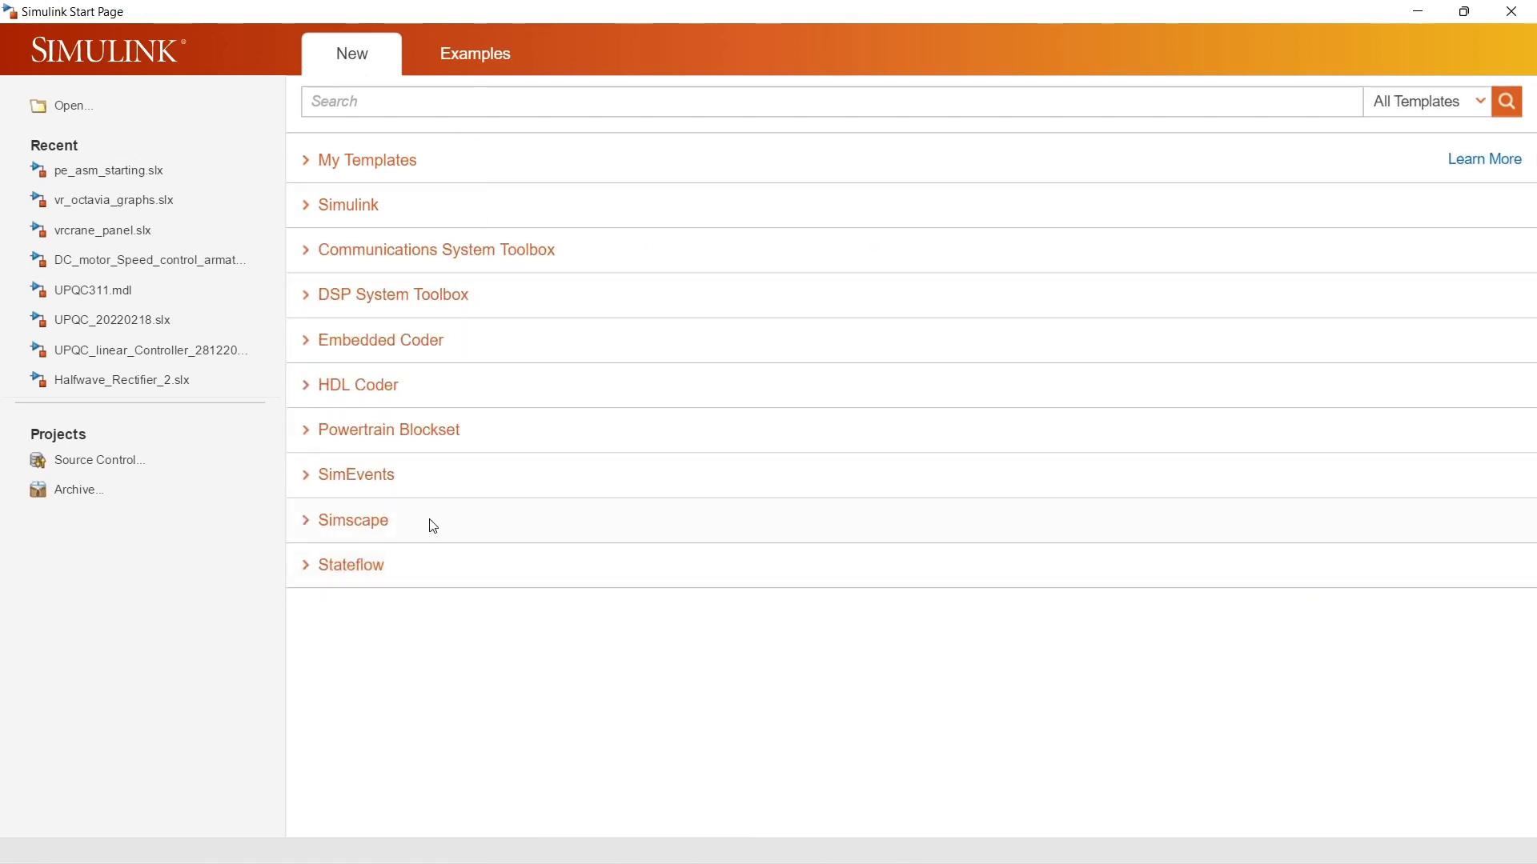
{"action": "left_click", "coordinate": [307, 164]}
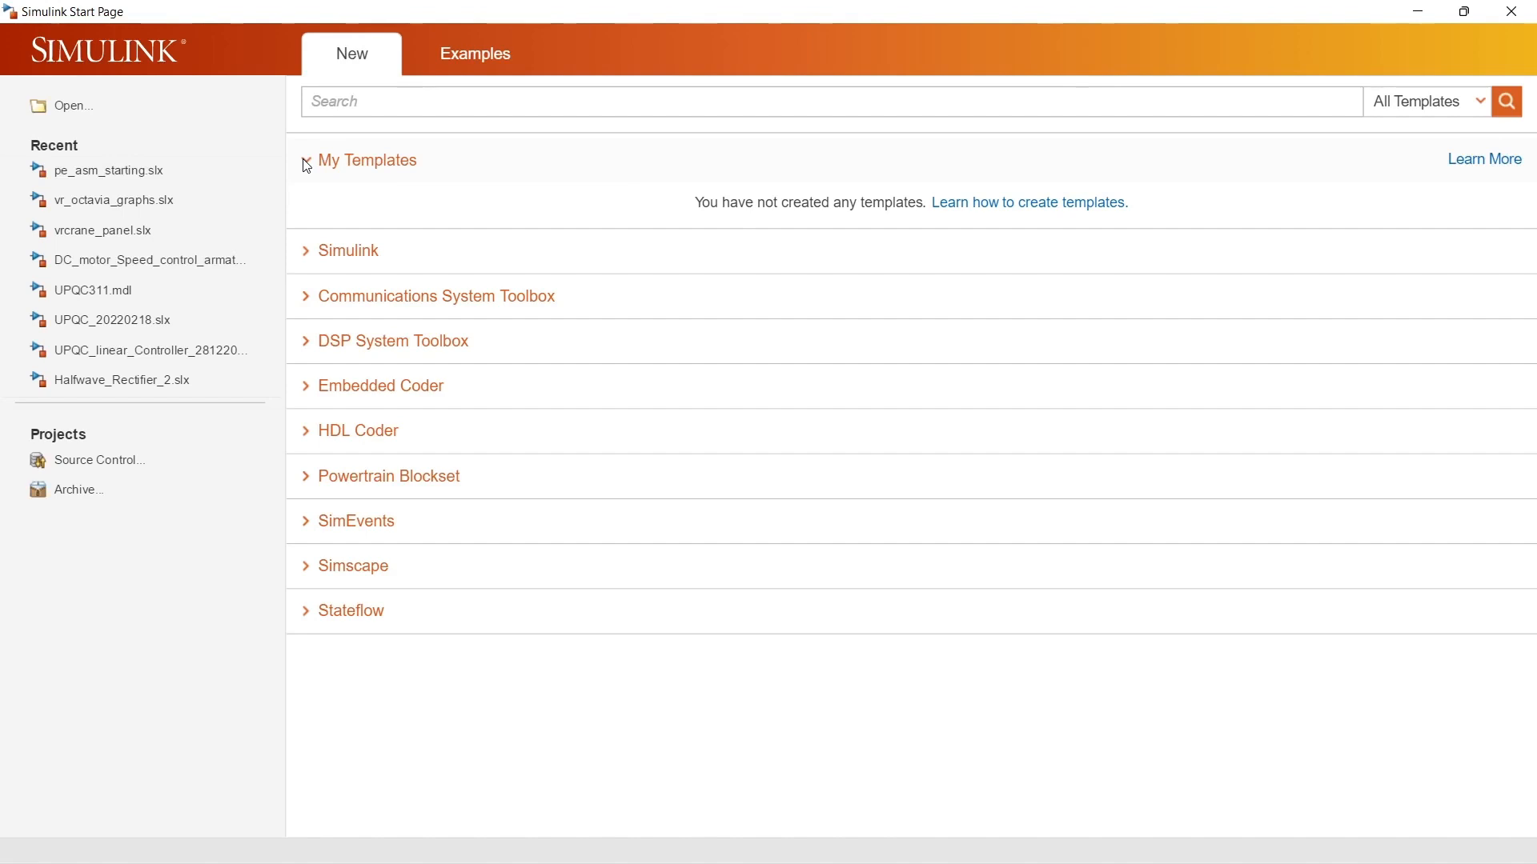
{"action": "left_click", "coordinate": [307, 166]}
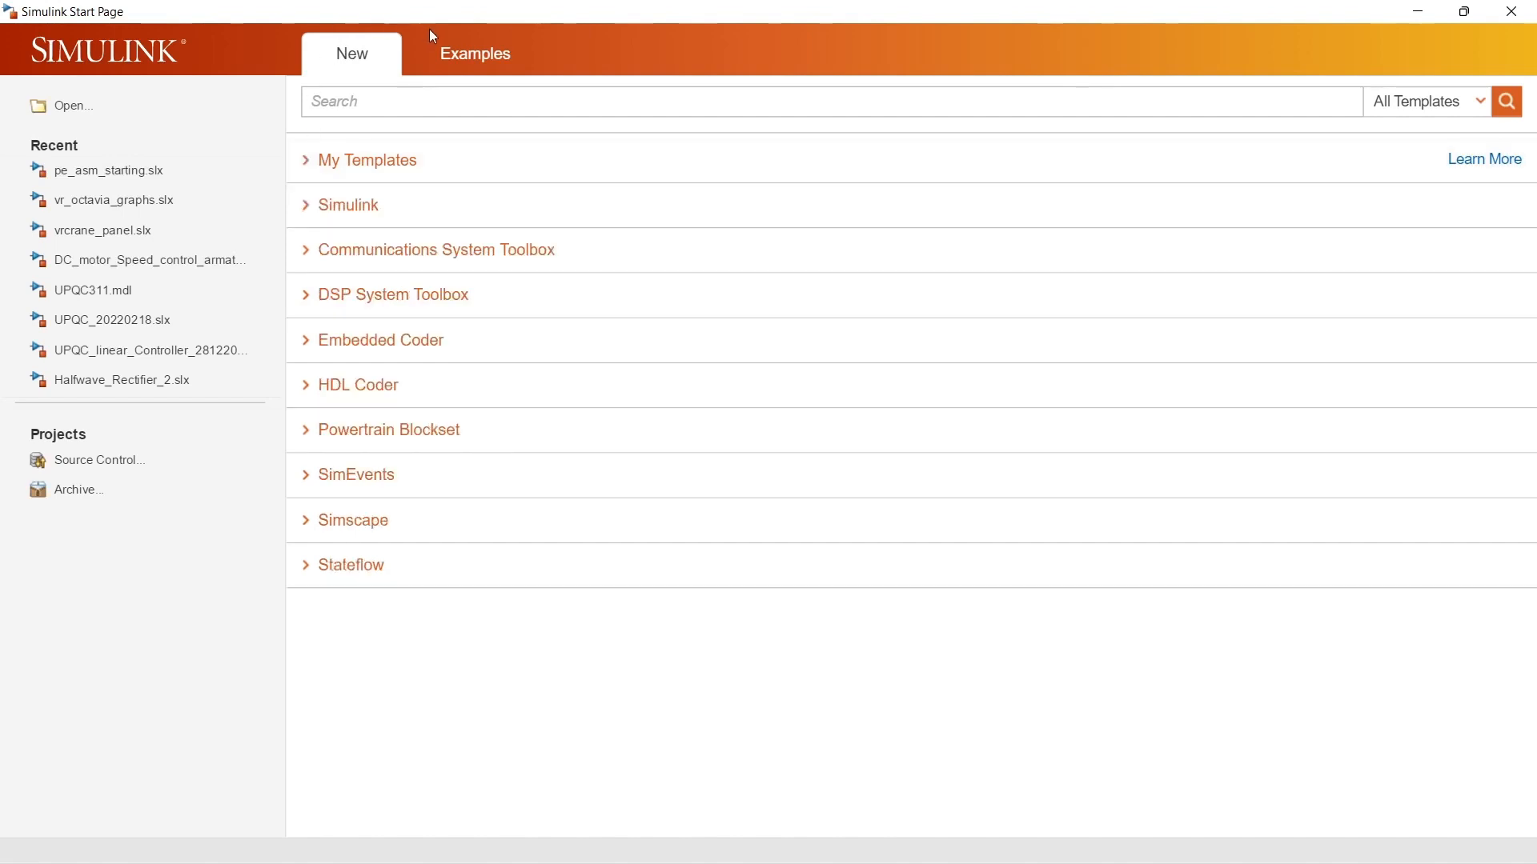
Step: Browse the example categories and open the Vehicle Dynamics Visualization example from Simulink 3D Animation
{"action": "left_click", "coordinate": [458, 63]}
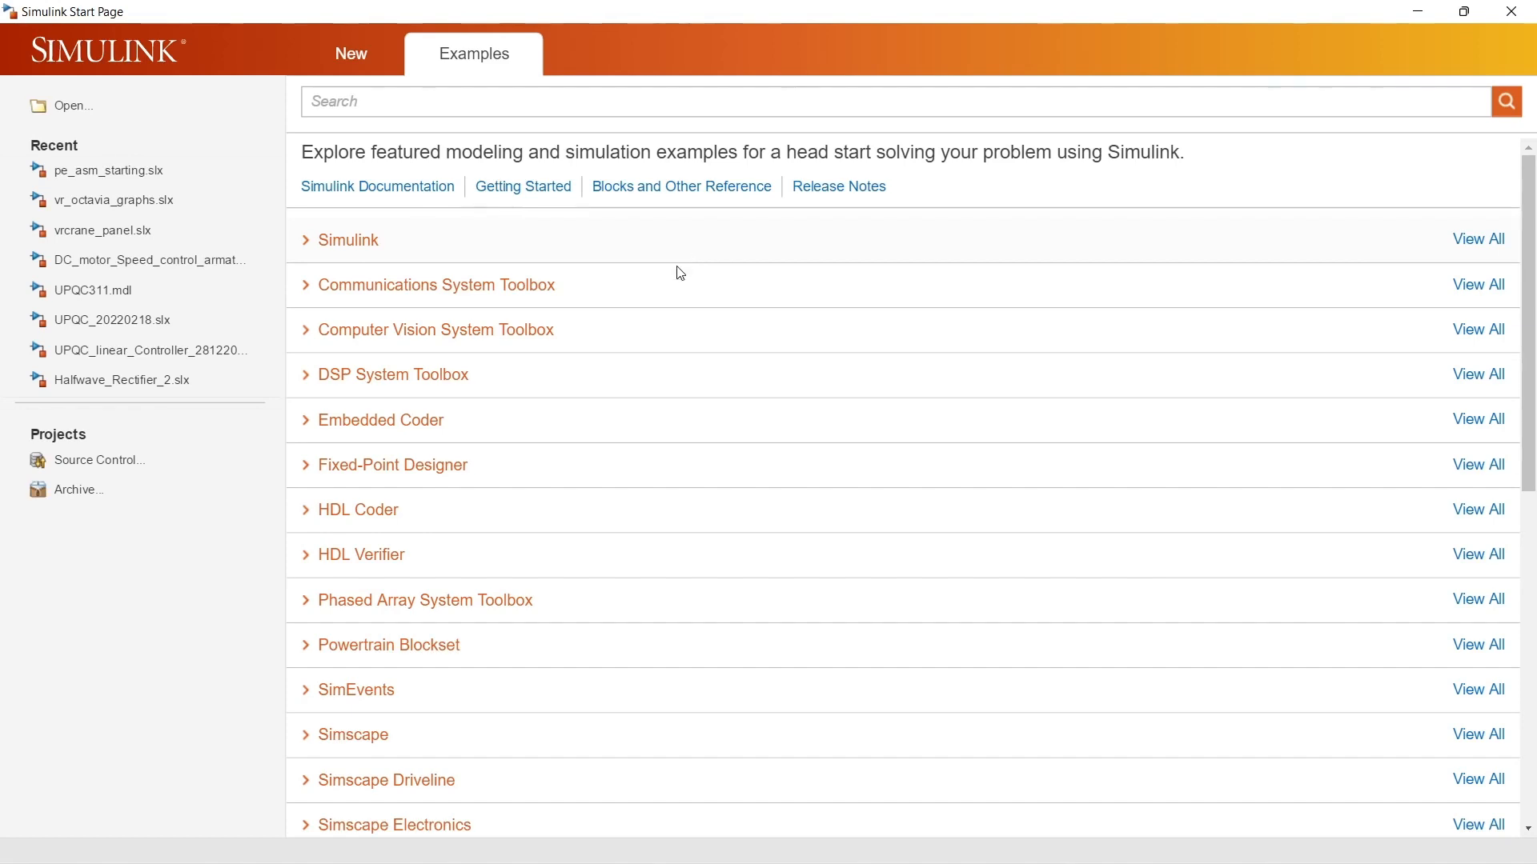
{"action": "scroll", "coordinate": [673, 312], "scroll_direction": "down", "scroll_amount": 3}
{"action": "scroll", "coordinate": [665, 342], "scroll_direction": "down", "scroll_amount": 9}
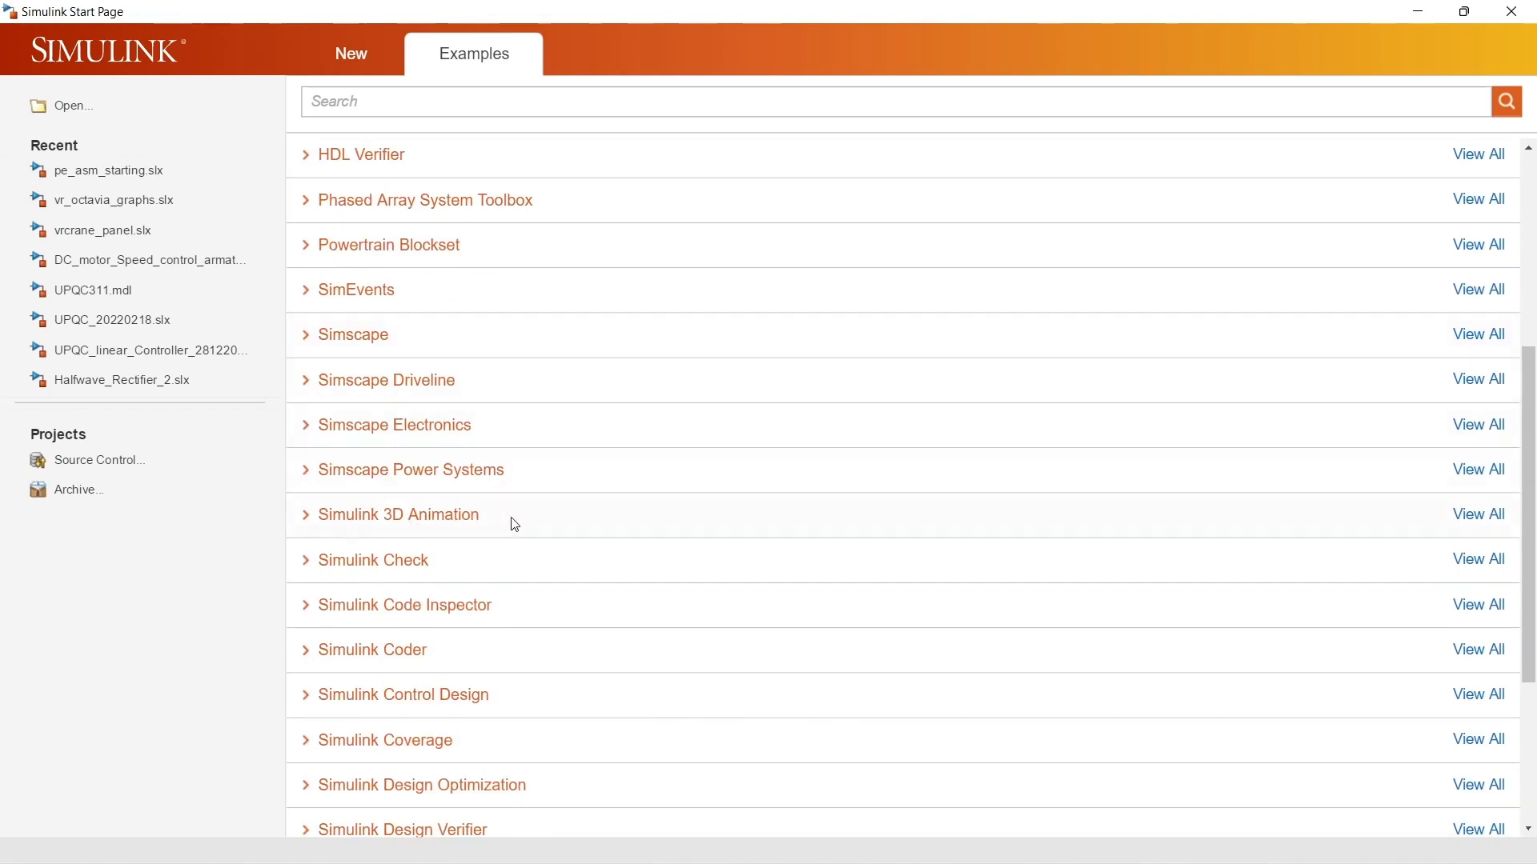
{"action": "scroll", "coordinate": [514, 524], "scroll_direction": "down", "scroll_amount": 3}
{"action": "left_click", "coordinate": [309, 418]}
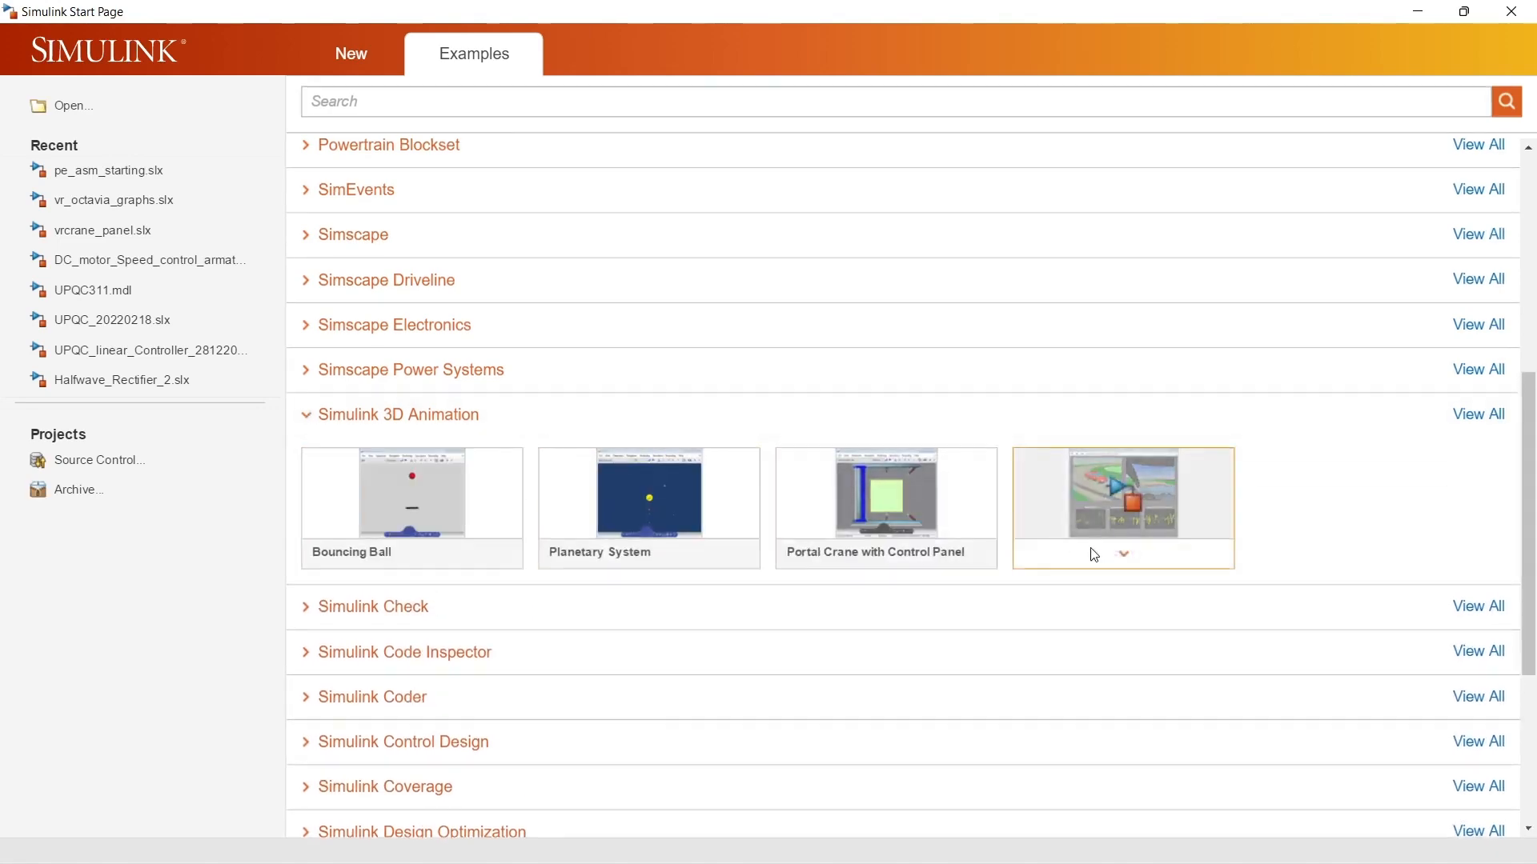
{"action": "left_click", "coordinate": [1162, 515]}
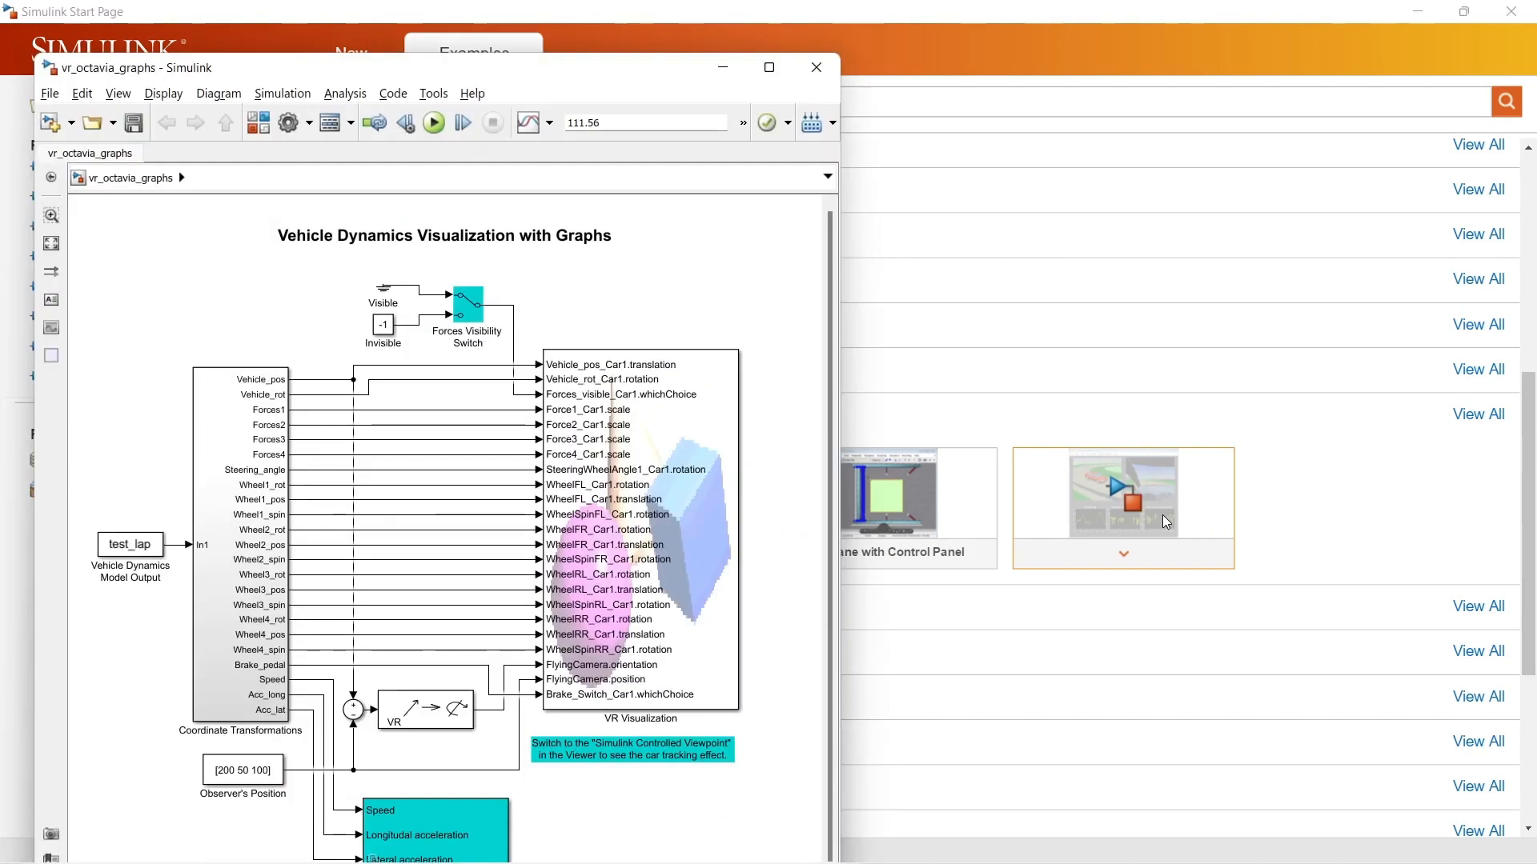
Step: Run the vehicle dynamics simulation, view its VR visualization maximized, and close the example model
{"action": "left_click", "coordinate": [434, 123]}
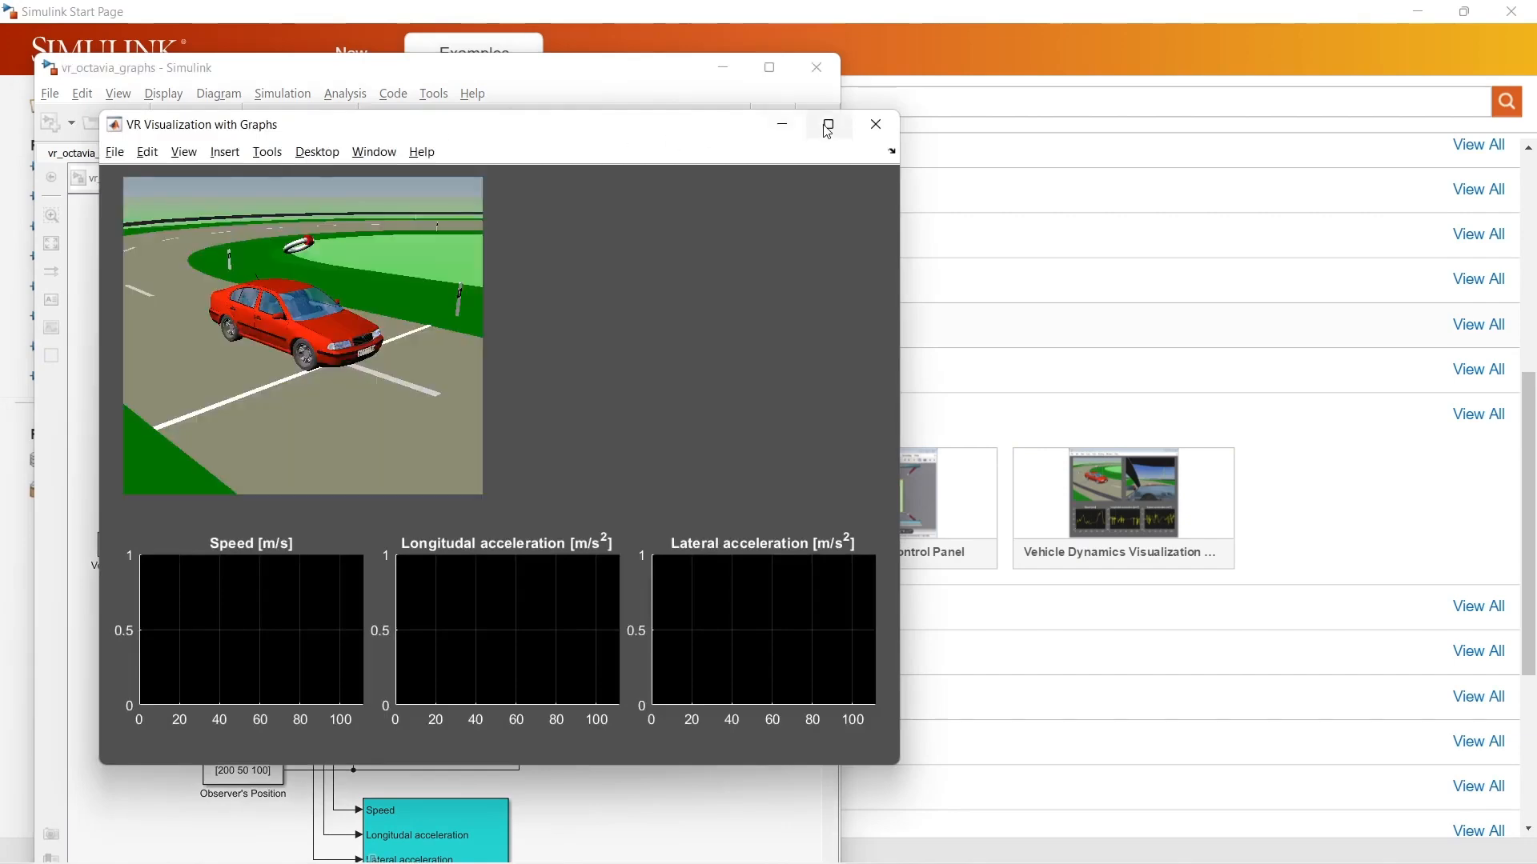
{"action": "left_click", "coordinate": [829, 125]}
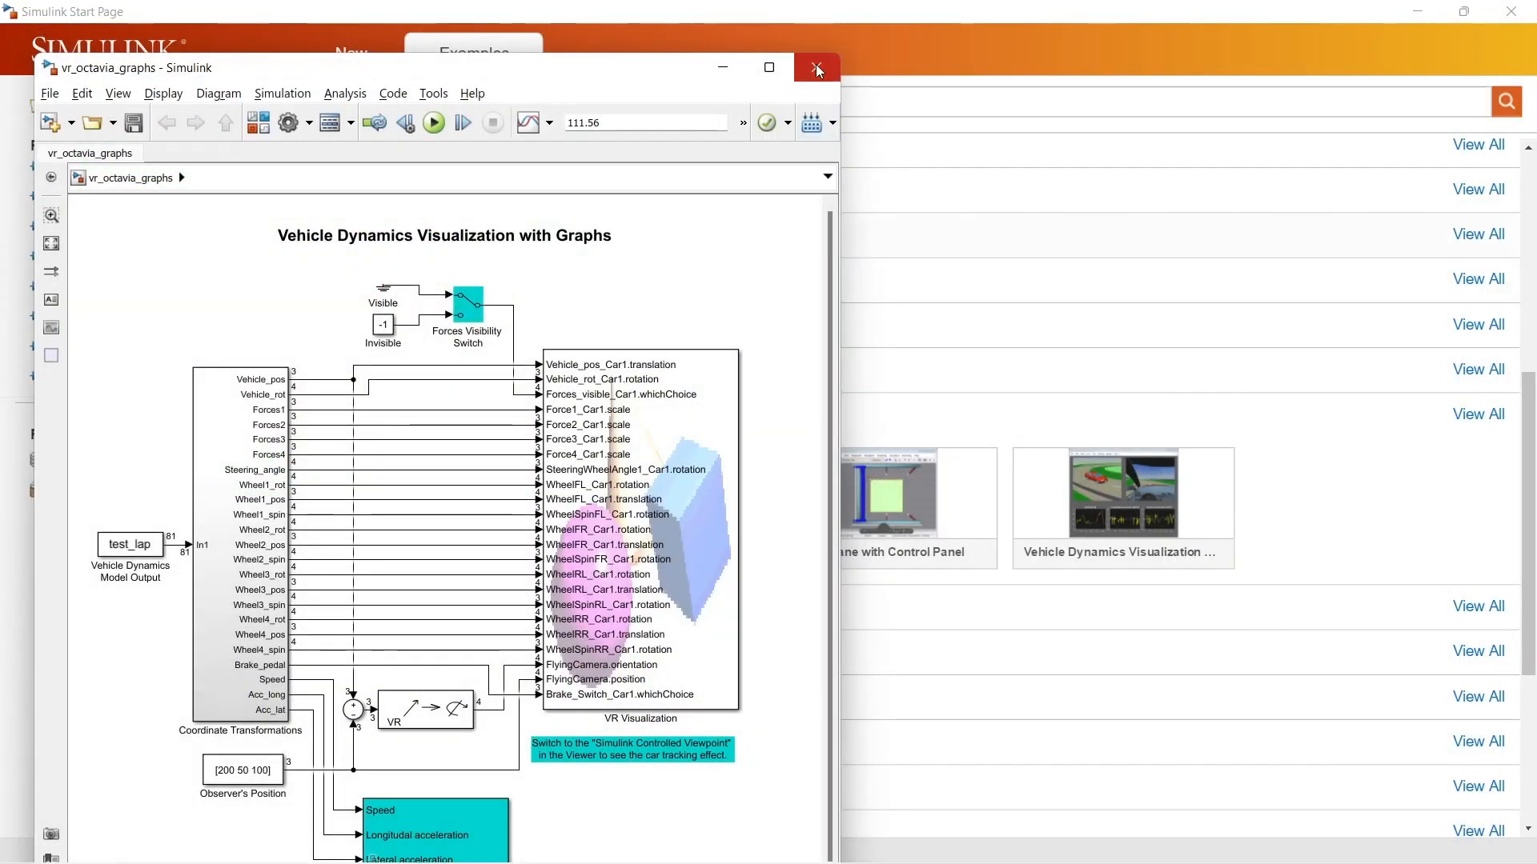
{"action": "left_click", "coordinate": [816, 70]}
Step: Search the examples for "three", open the Three-Phase Asynchronous Wind Turbine Generator example, and maximize its model window
{"action": "scroll", "coordinate": [543, 659], "scroll_direction": "up", "scroll_amount": 4}
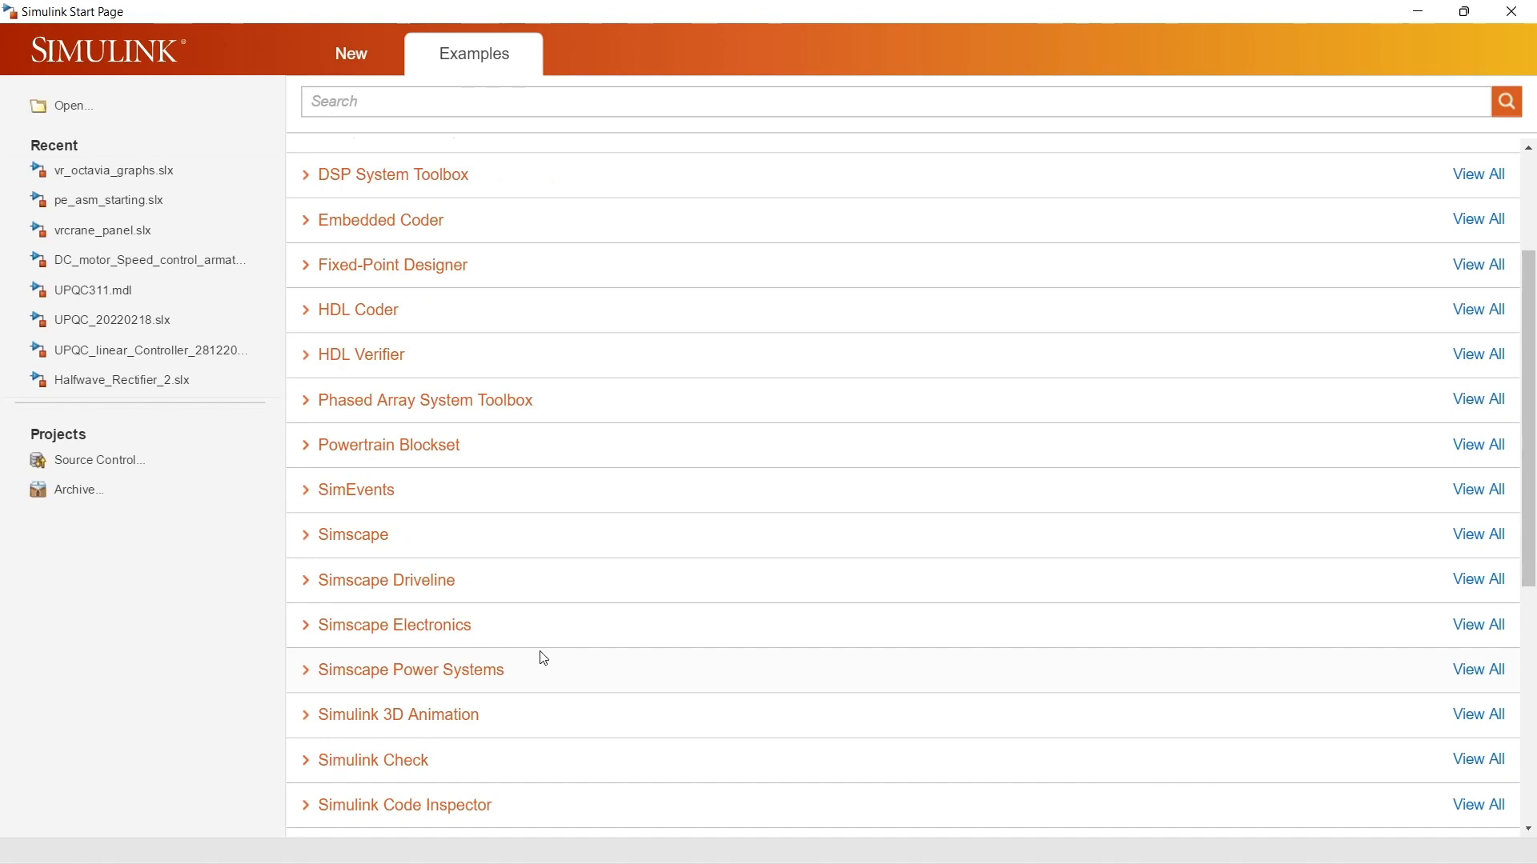
{"action": "scroll", "coordinate": [544, 658], "scroll_direction": "up", "scroll_amount": 3}
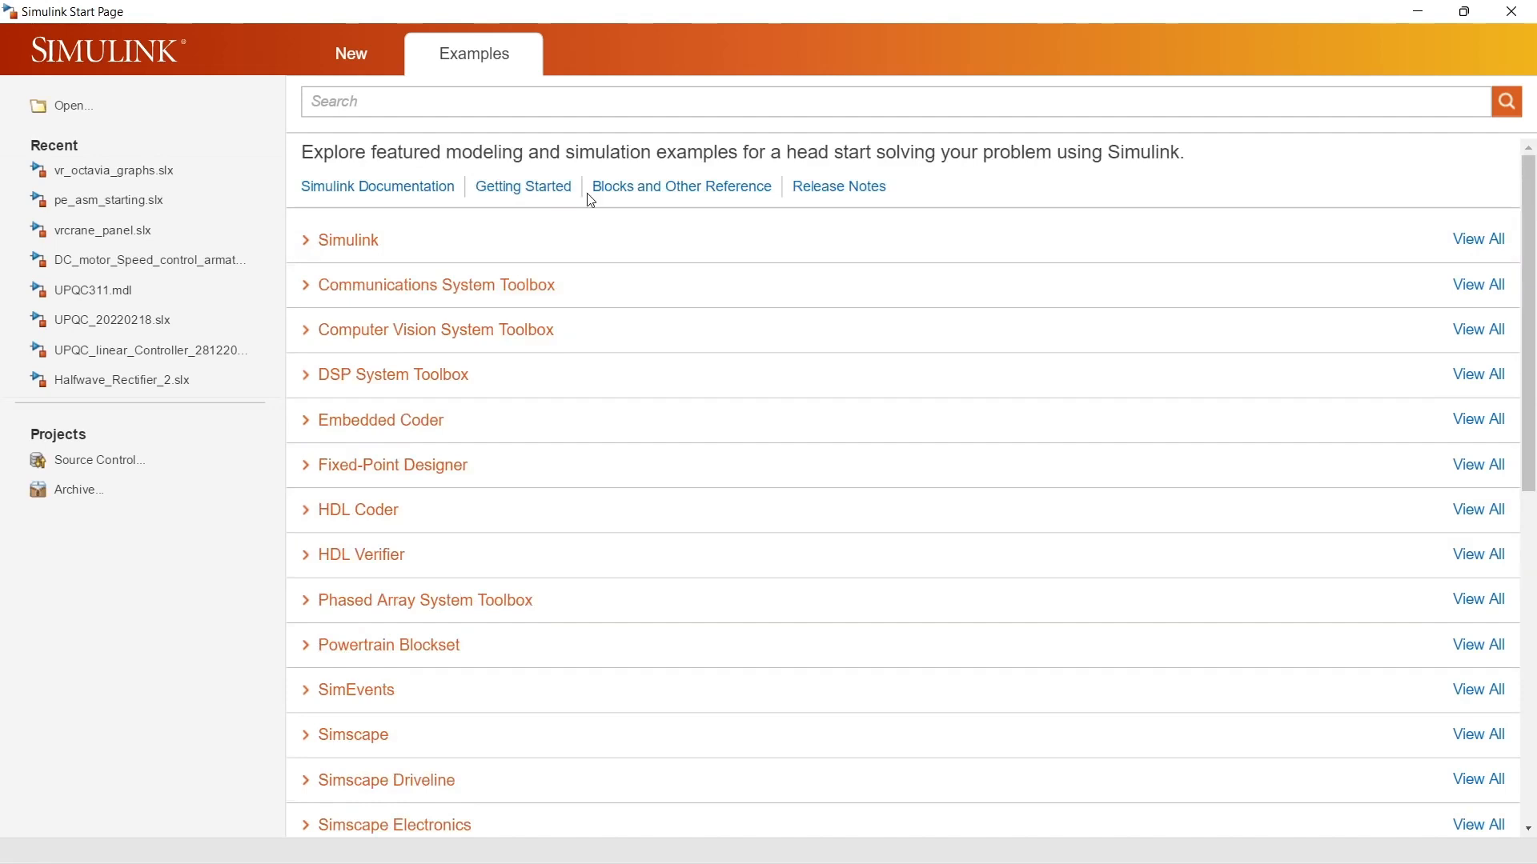
{"action": "left_click", "coordinate": [543, 105]}
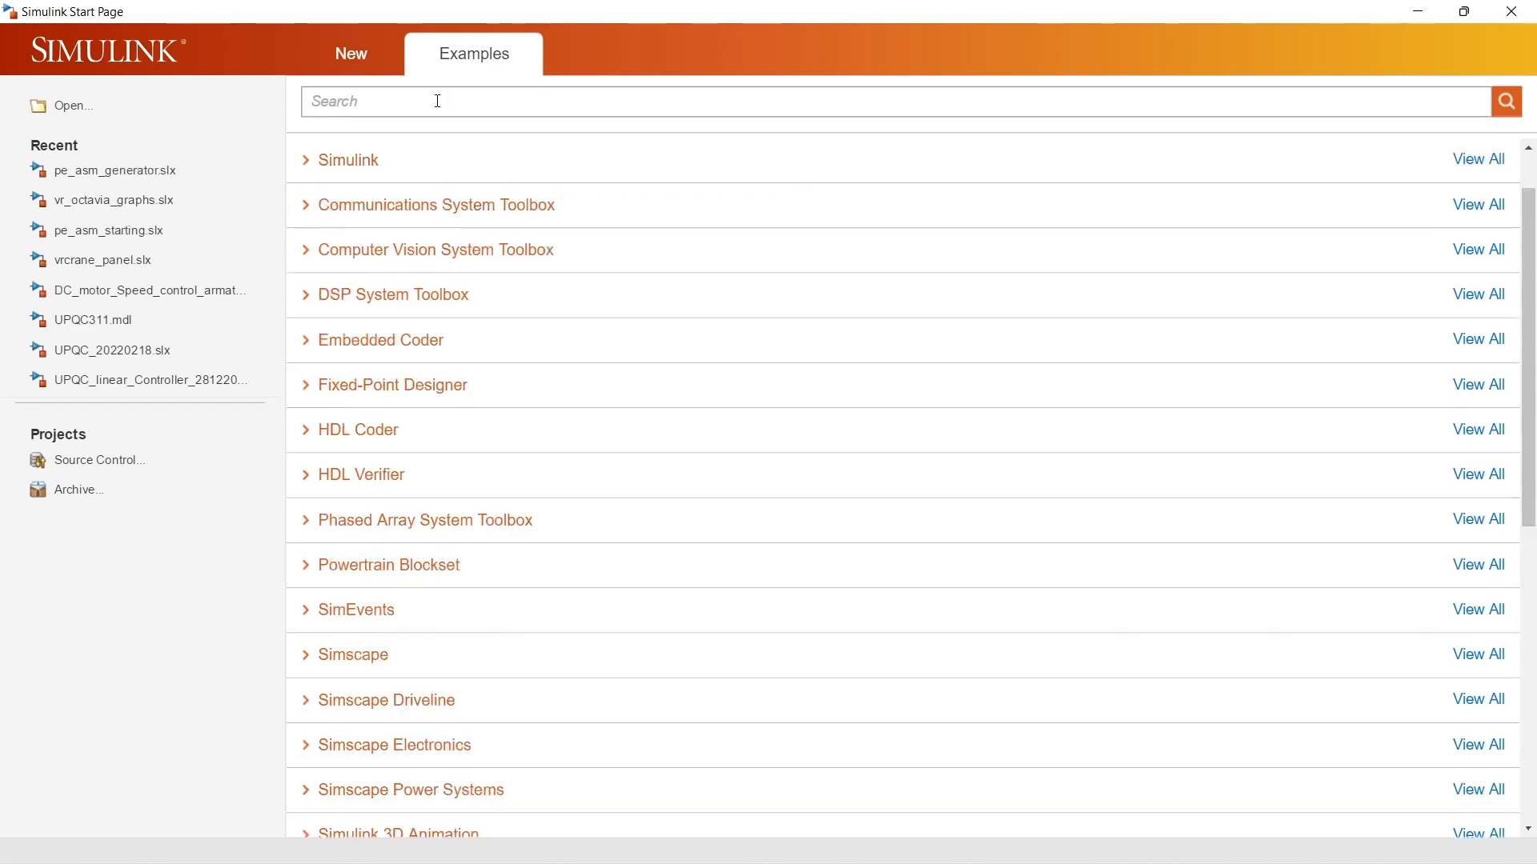
{"action": "type", "text": "three"}
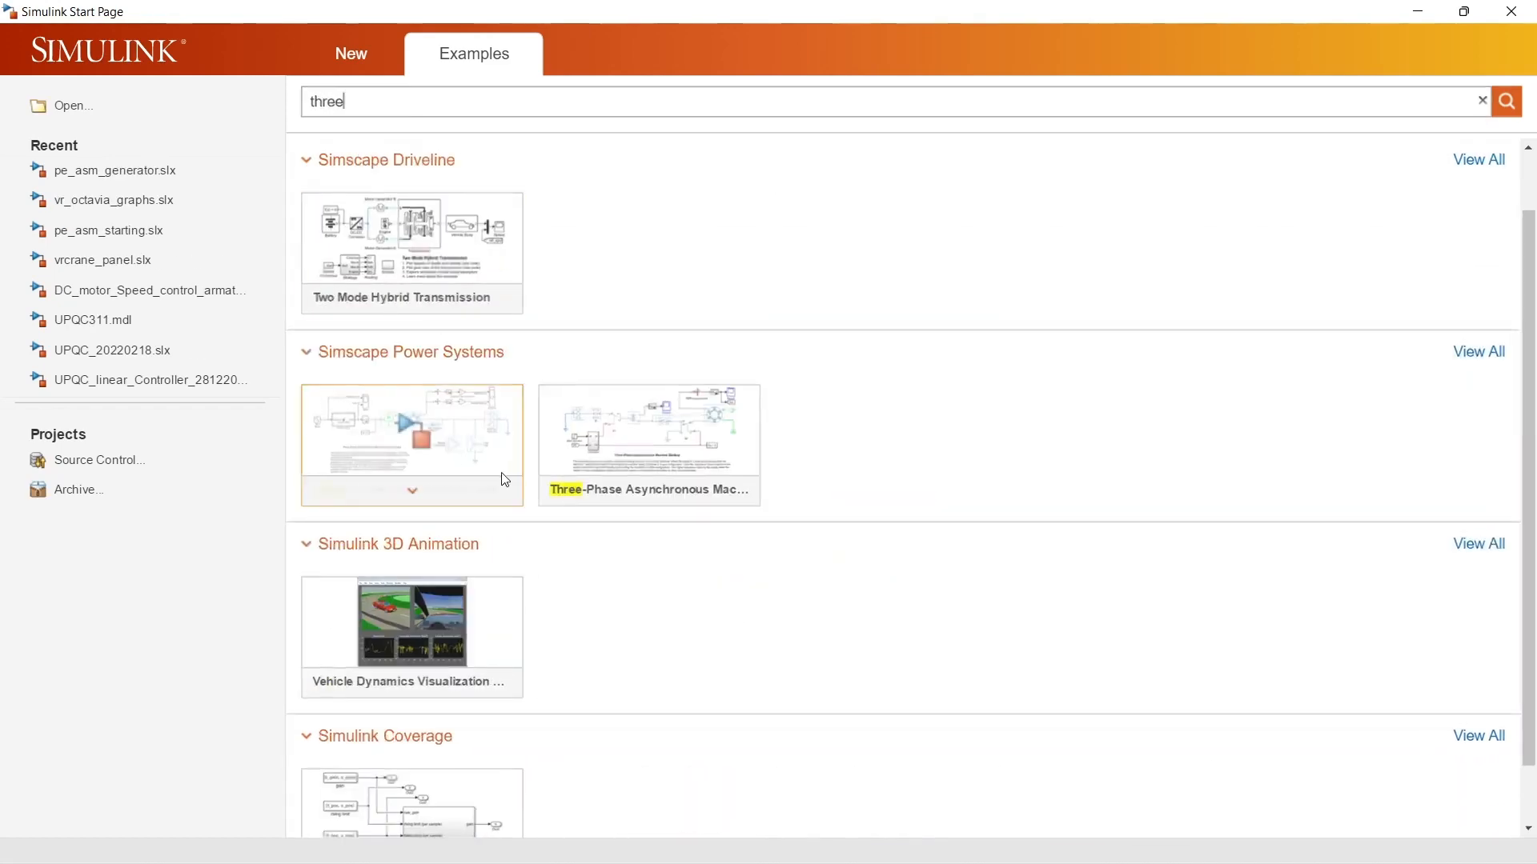
{"action": "left_click", "coordinate": [455, 446]}
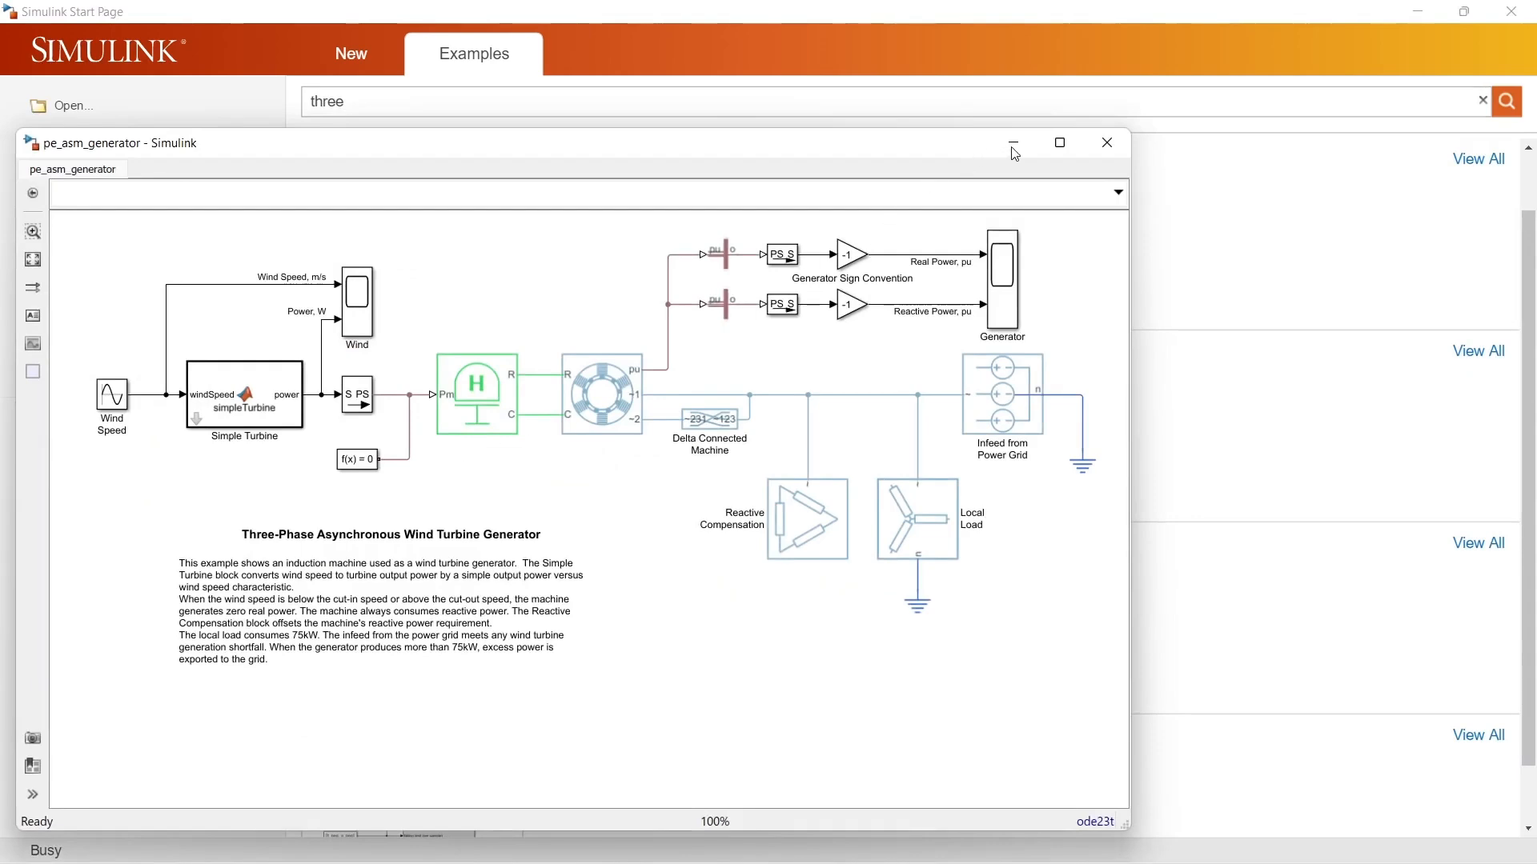
{"action": "left_click", "coordinate": [891, 155]}
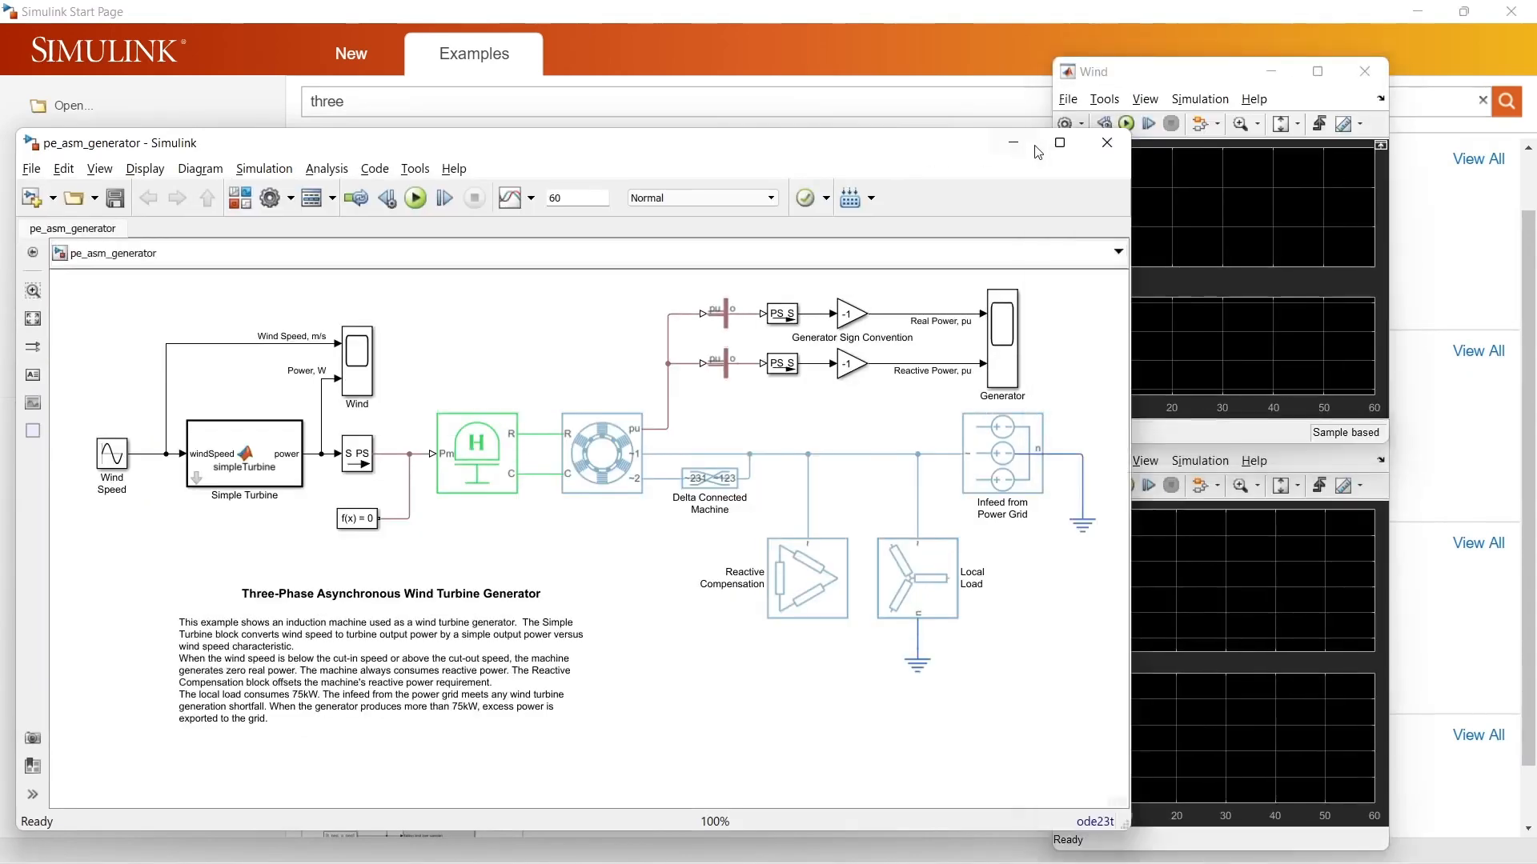
{"action": "left_click", "coordinate": [1050, 145]}
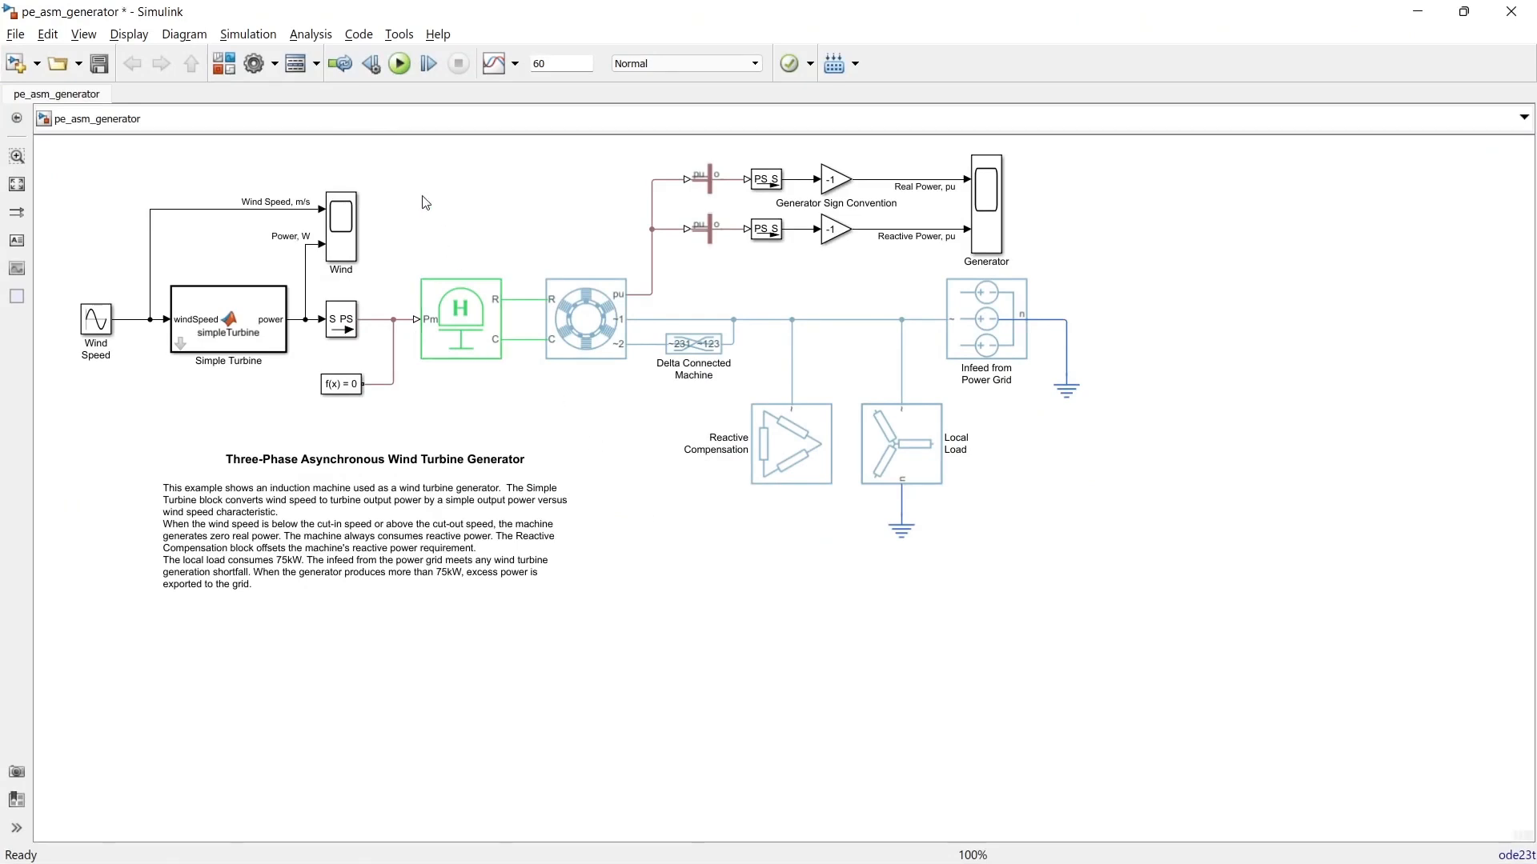
Step: Run the wind turbine simulation and inspect the Generator scope's power plots in an enlarged window, closing it when done
{"action": "left_click", "coordinate": [401, 66]}
{"action": "left_click", "coordinate": [981, 199]}
{"action": "double_click", "coordinate": [981, 199]}
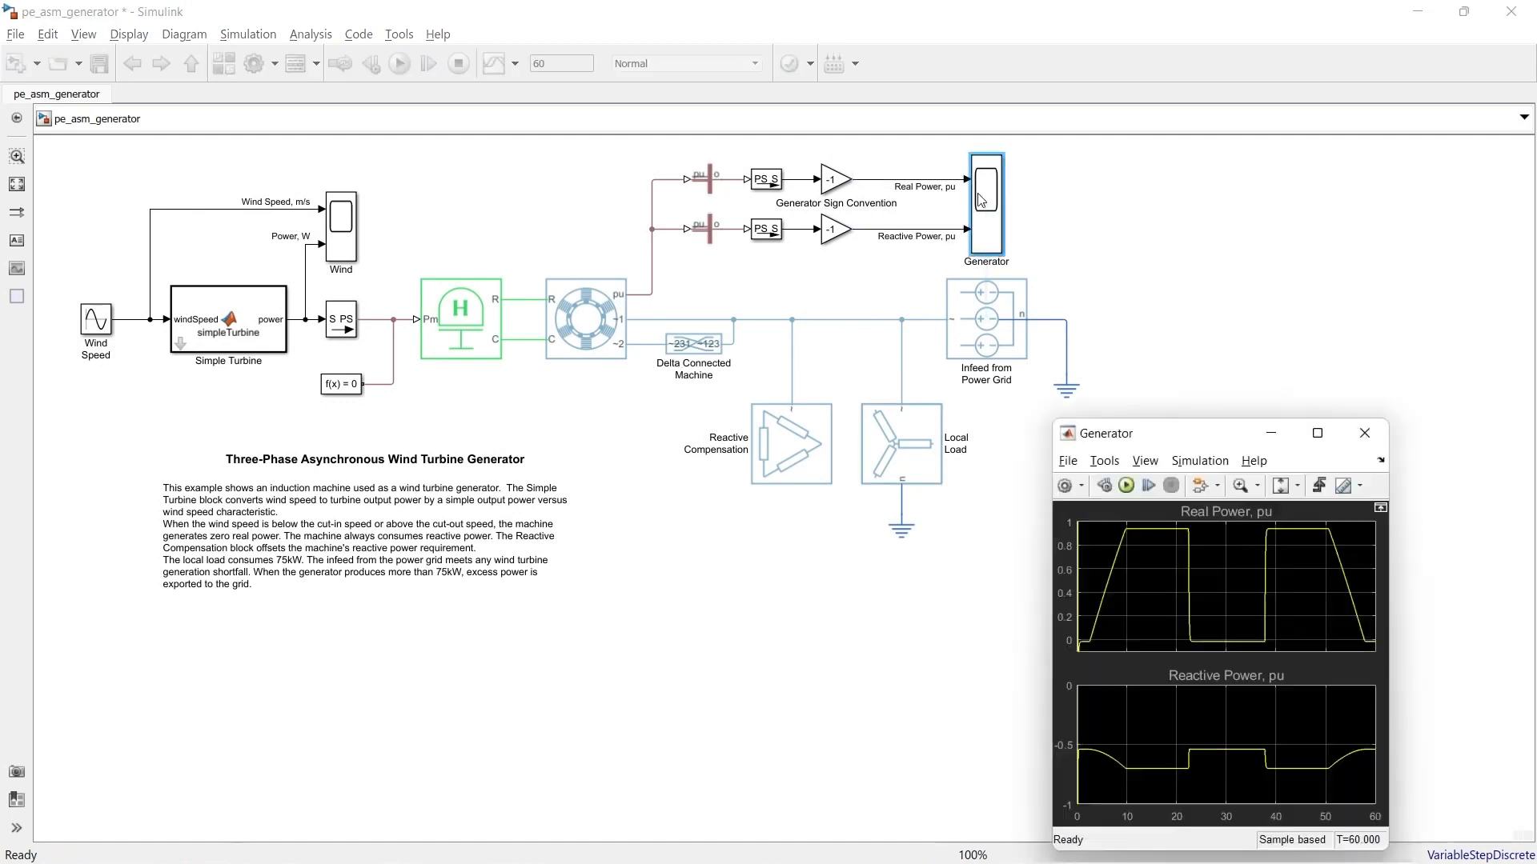
{"action": "left_click_drag", "start_coordinate": [1225, 435], "coordinate": [1249, 222]}
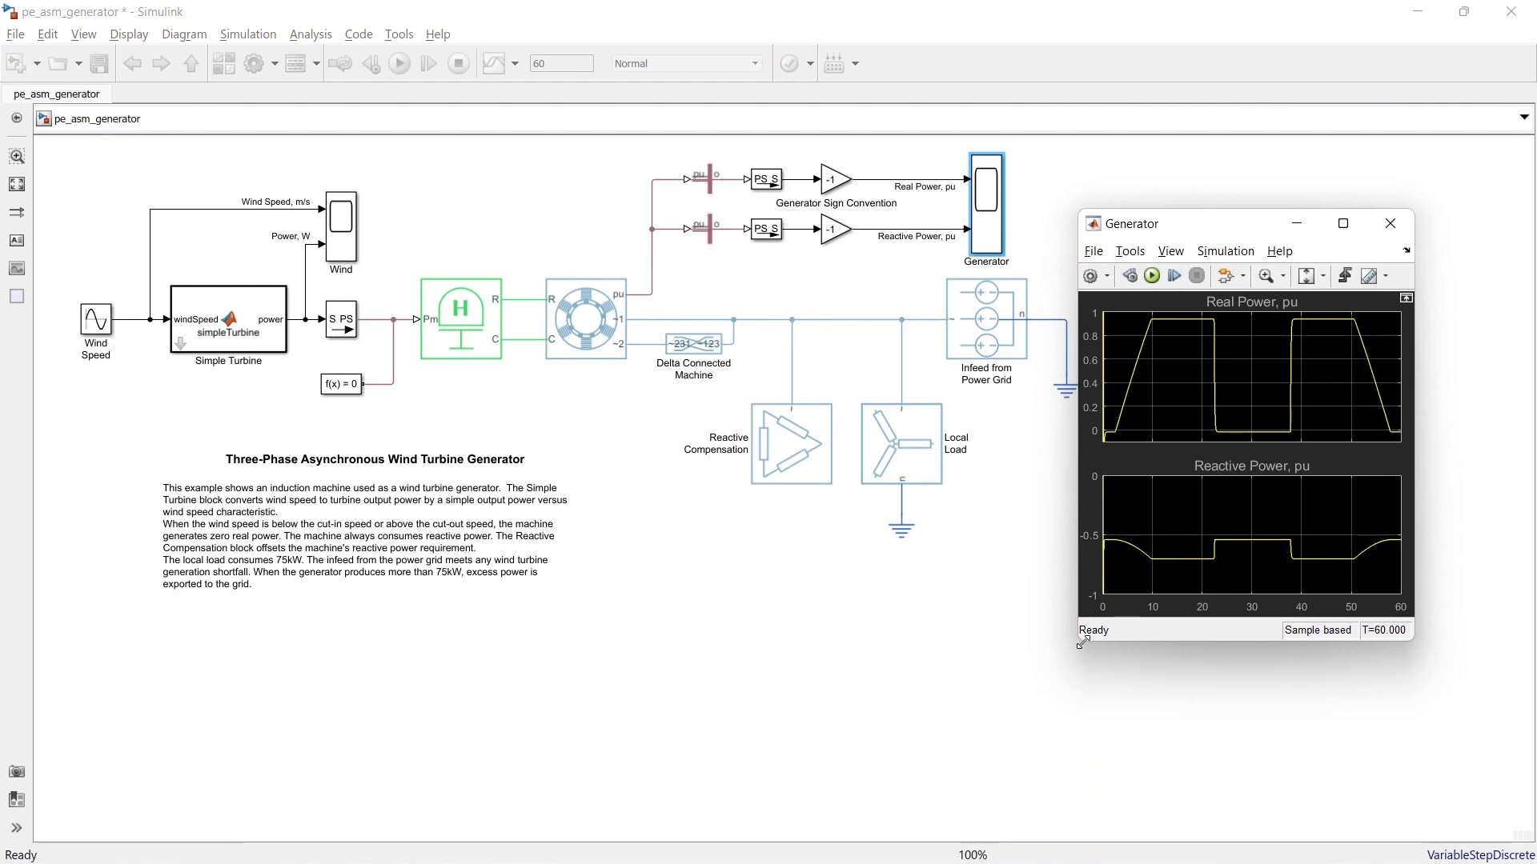
{"action": "left_click_drag", "start_coordinate": [1082, 640], "coordinate": [791, 786]}
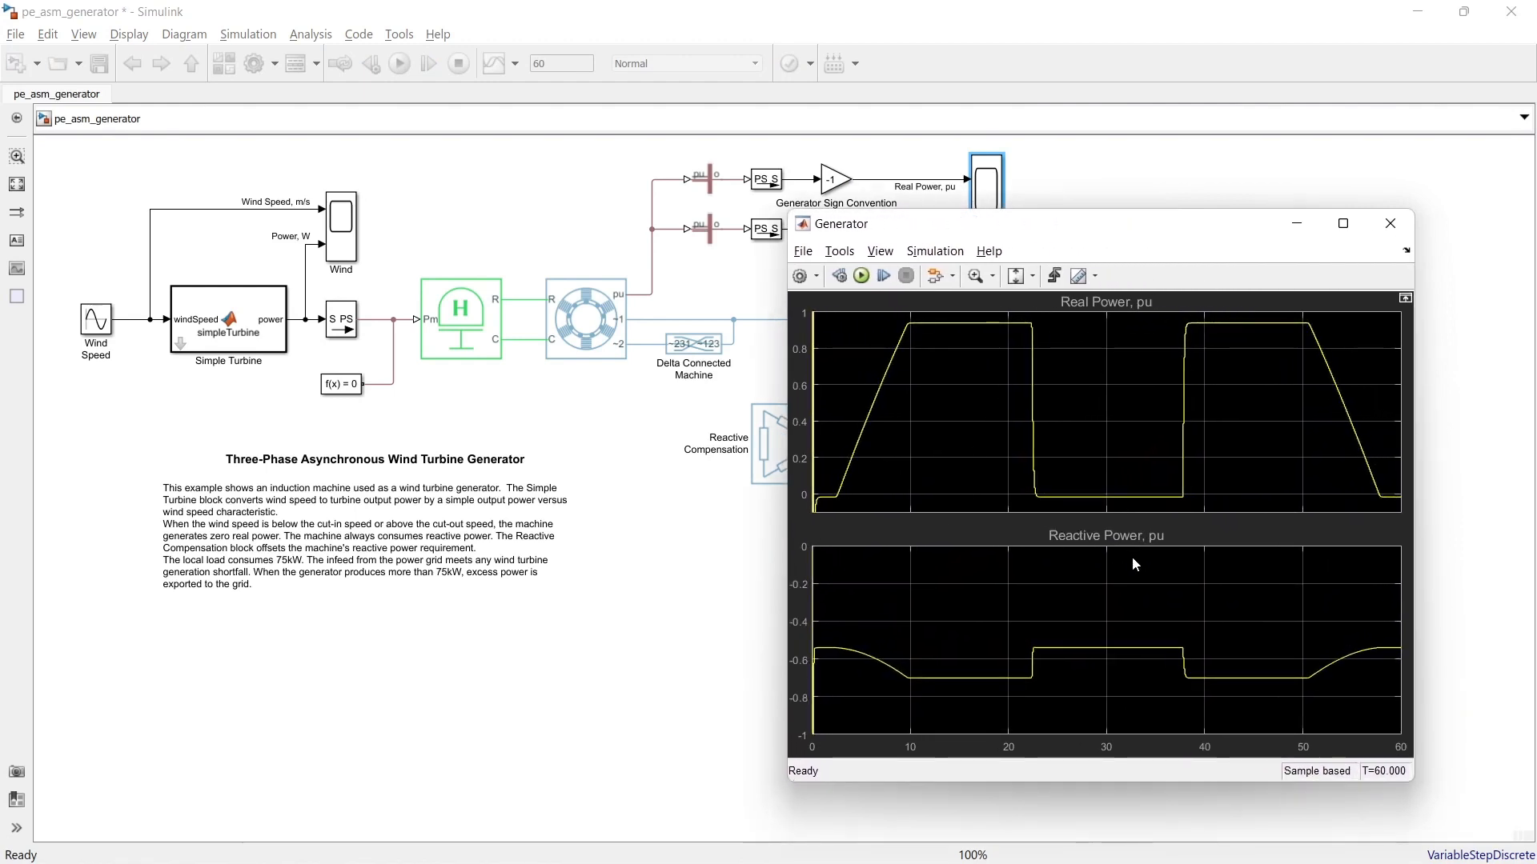
{"action": "left_click", "coordinate": [1382, 221]}
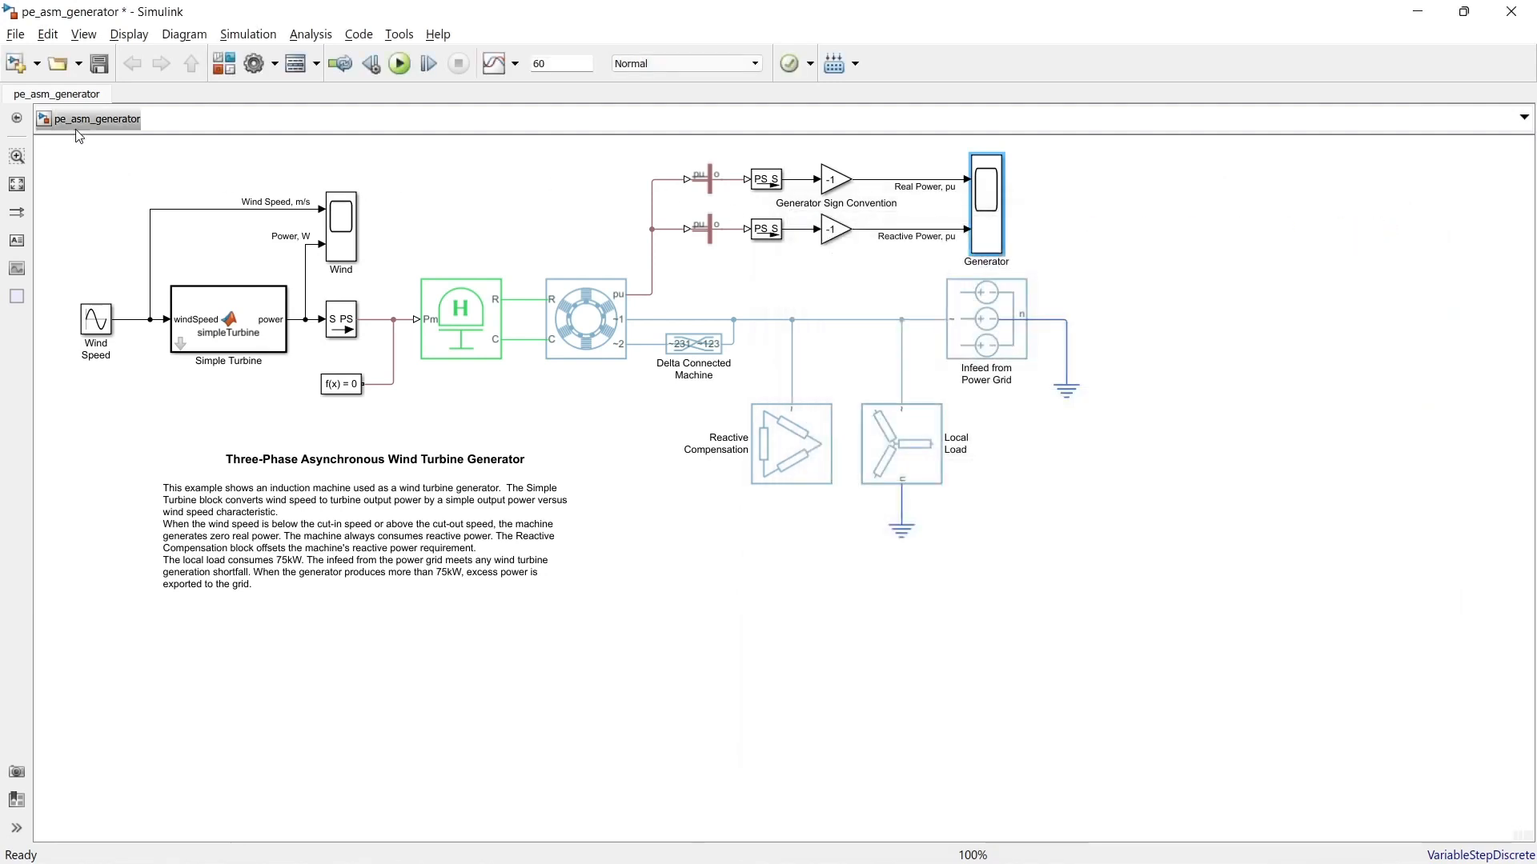
Step: Create a new blank model, close the wind turbine example model, and maximize the blank model's window
{"action": "left_click", "coordinate": [37, 66]}
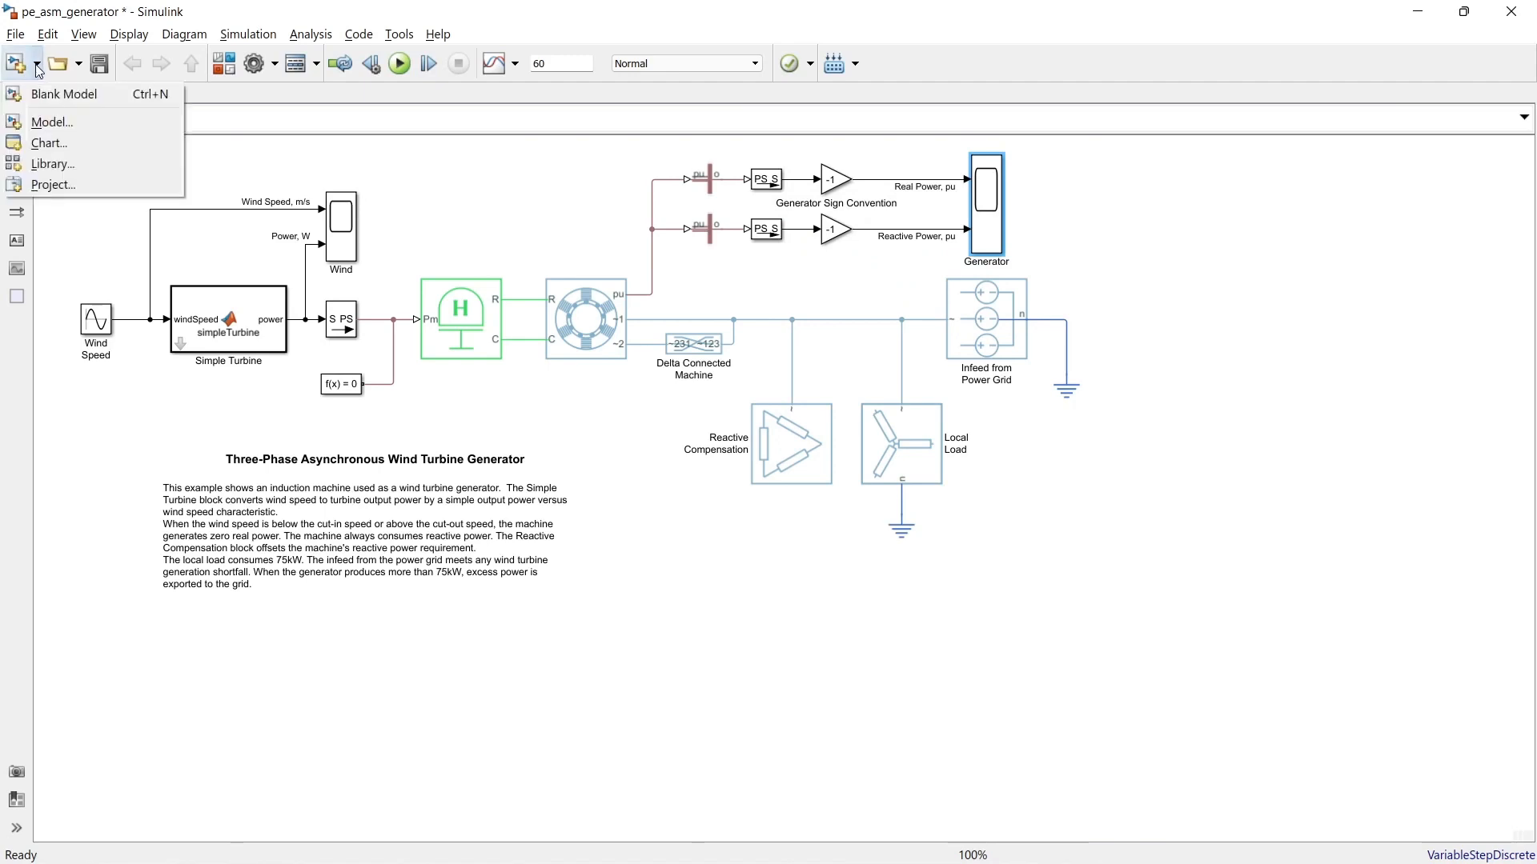
{"action": "left_click", "coordinate": [103, 98]}
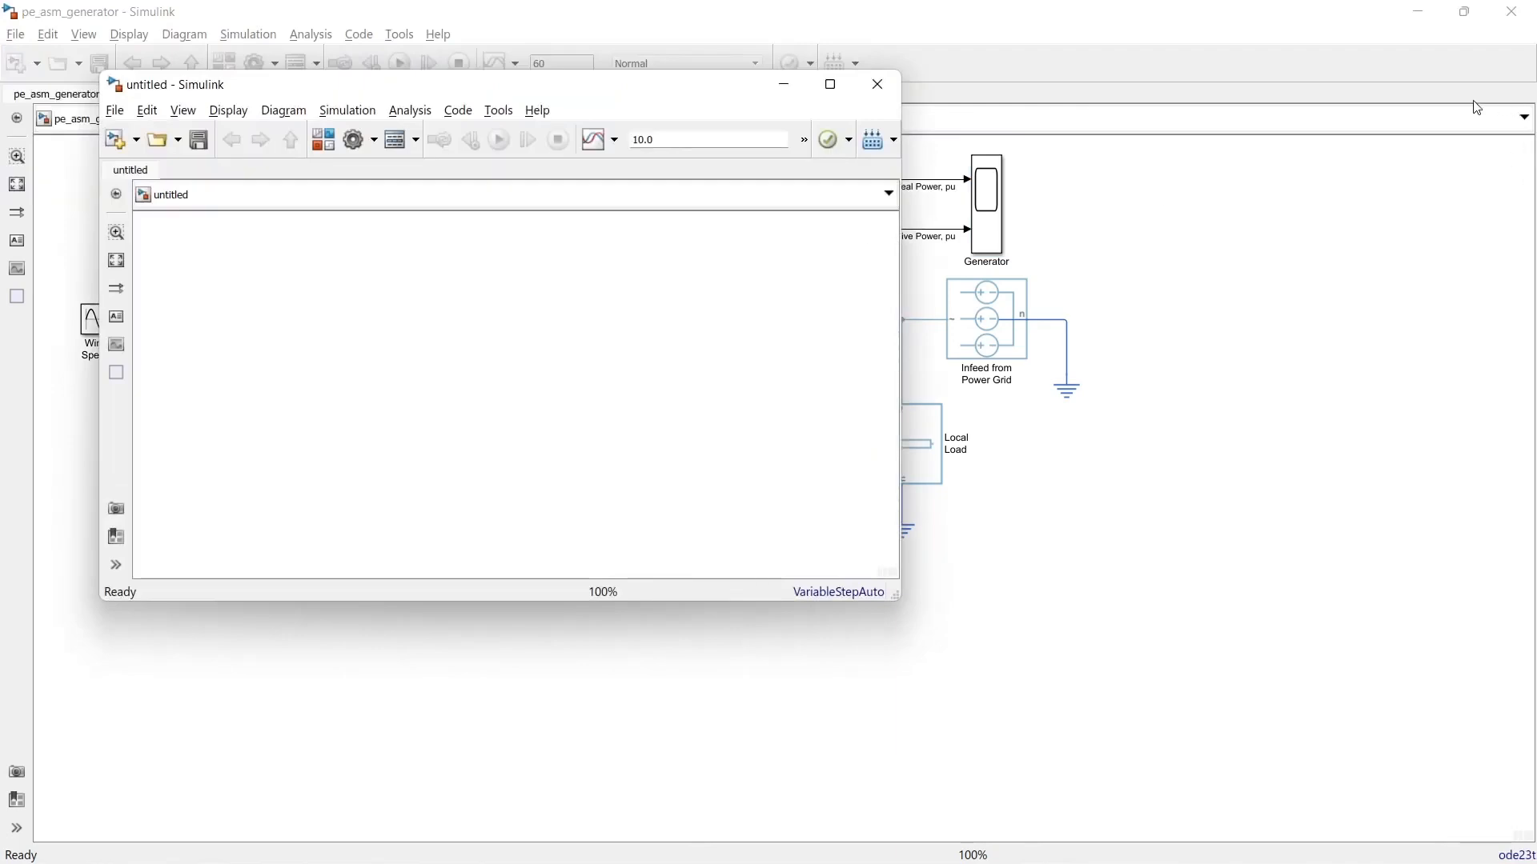
{"action": "left_click", "coordinate": [1456, 72]}
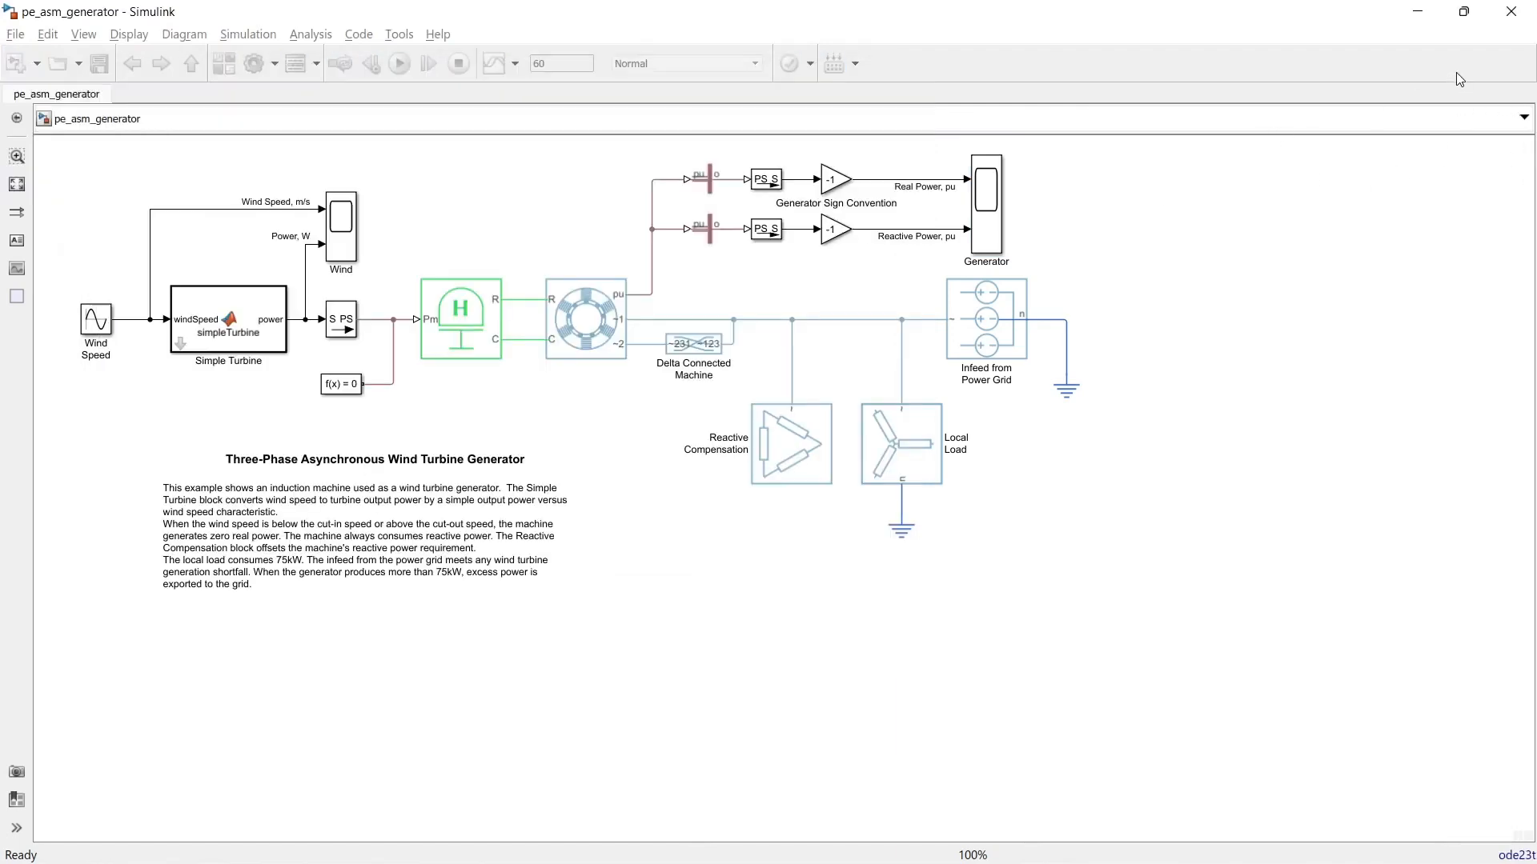
{"action": "left_click", "coordinate": [1511, 12]}
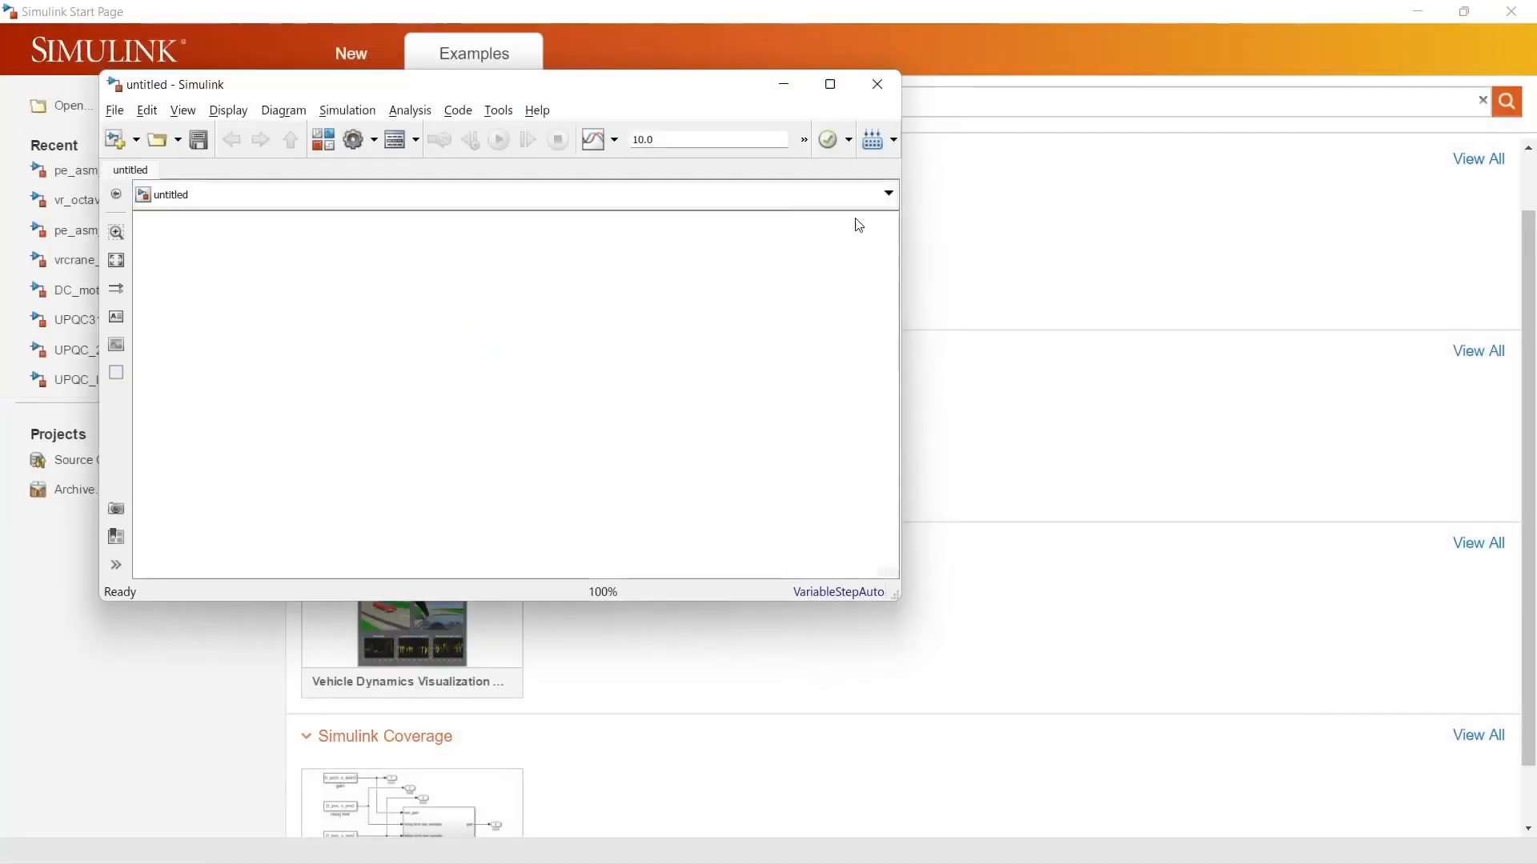
{"action": "left_click", "coordinate": [829, 85]}
Step: Look through the model window's command menus, the options for creating new files, and the list of recently opened models
{"action": "left_click", "coordinate": [15, 34]}
{"action": "mouse_move", "coordinate": [85, 38]}
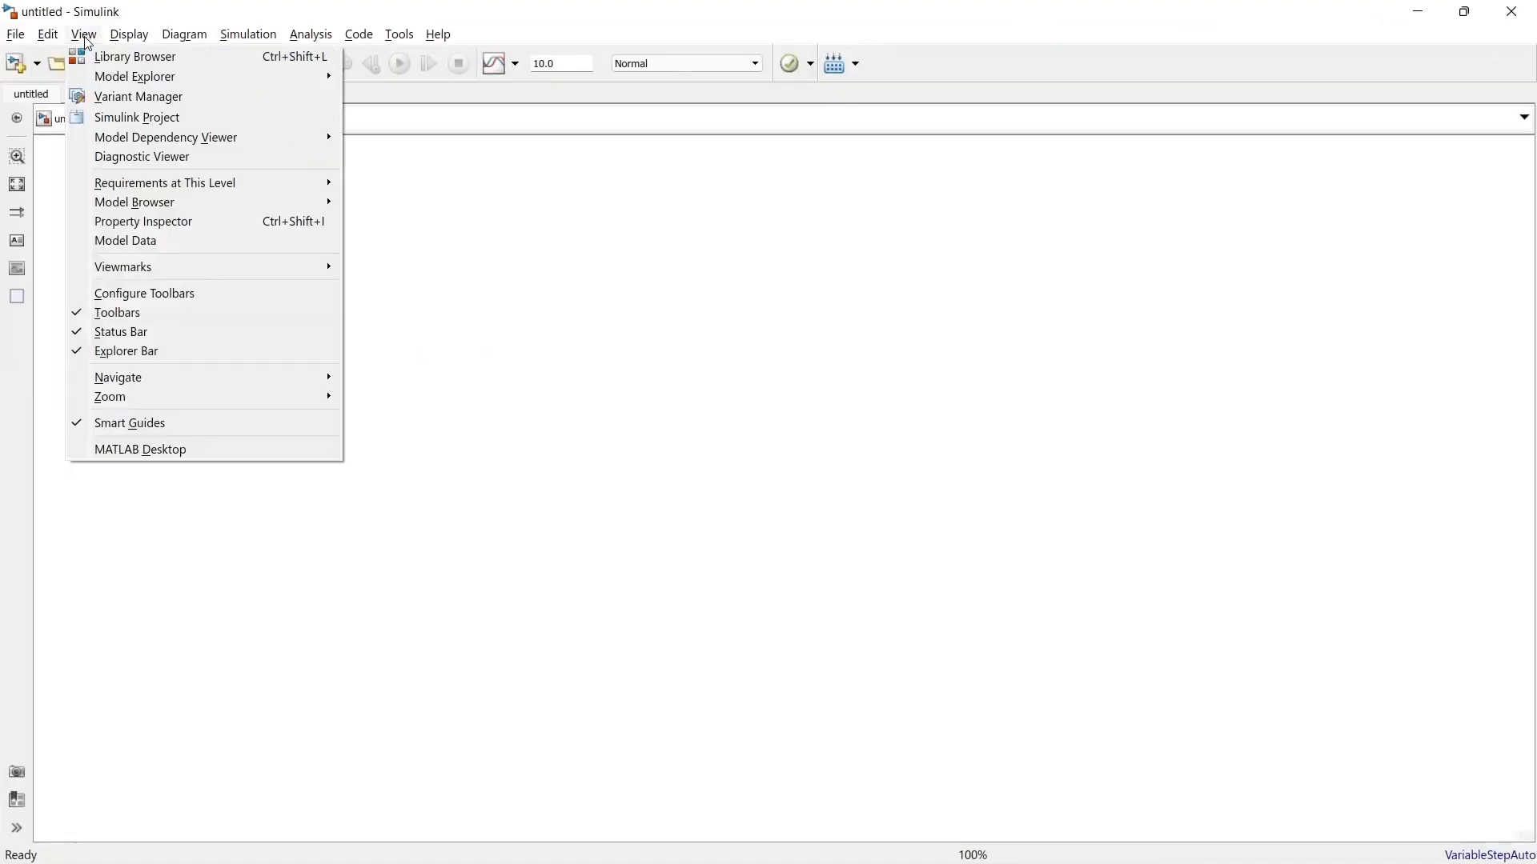
{"action": "mouse_move", "coordinate": [257, 44]}
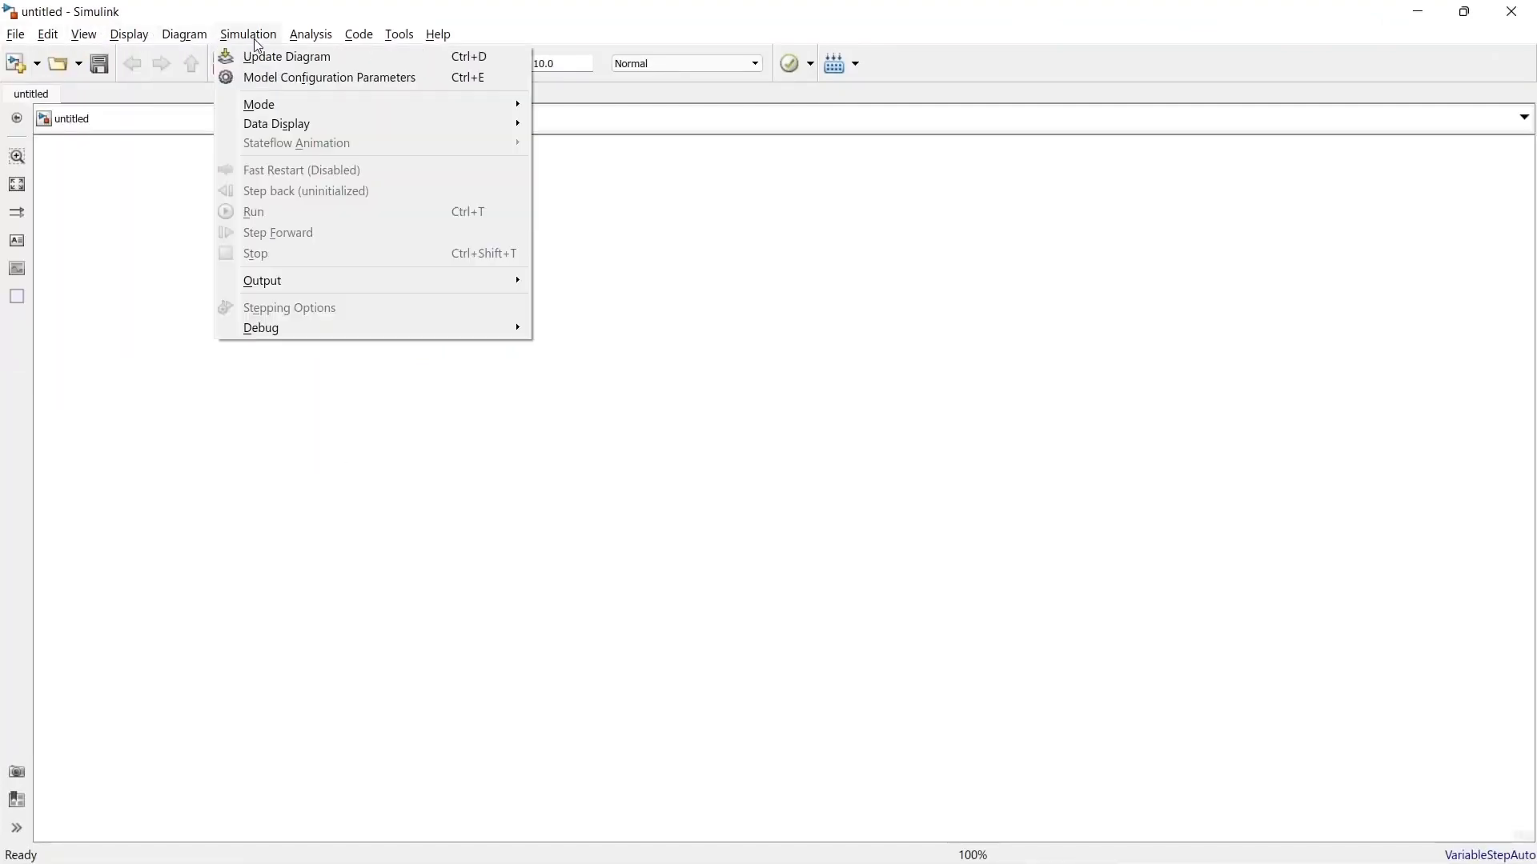
{"action": "mouse_move", "coordinate": [353, 41]}
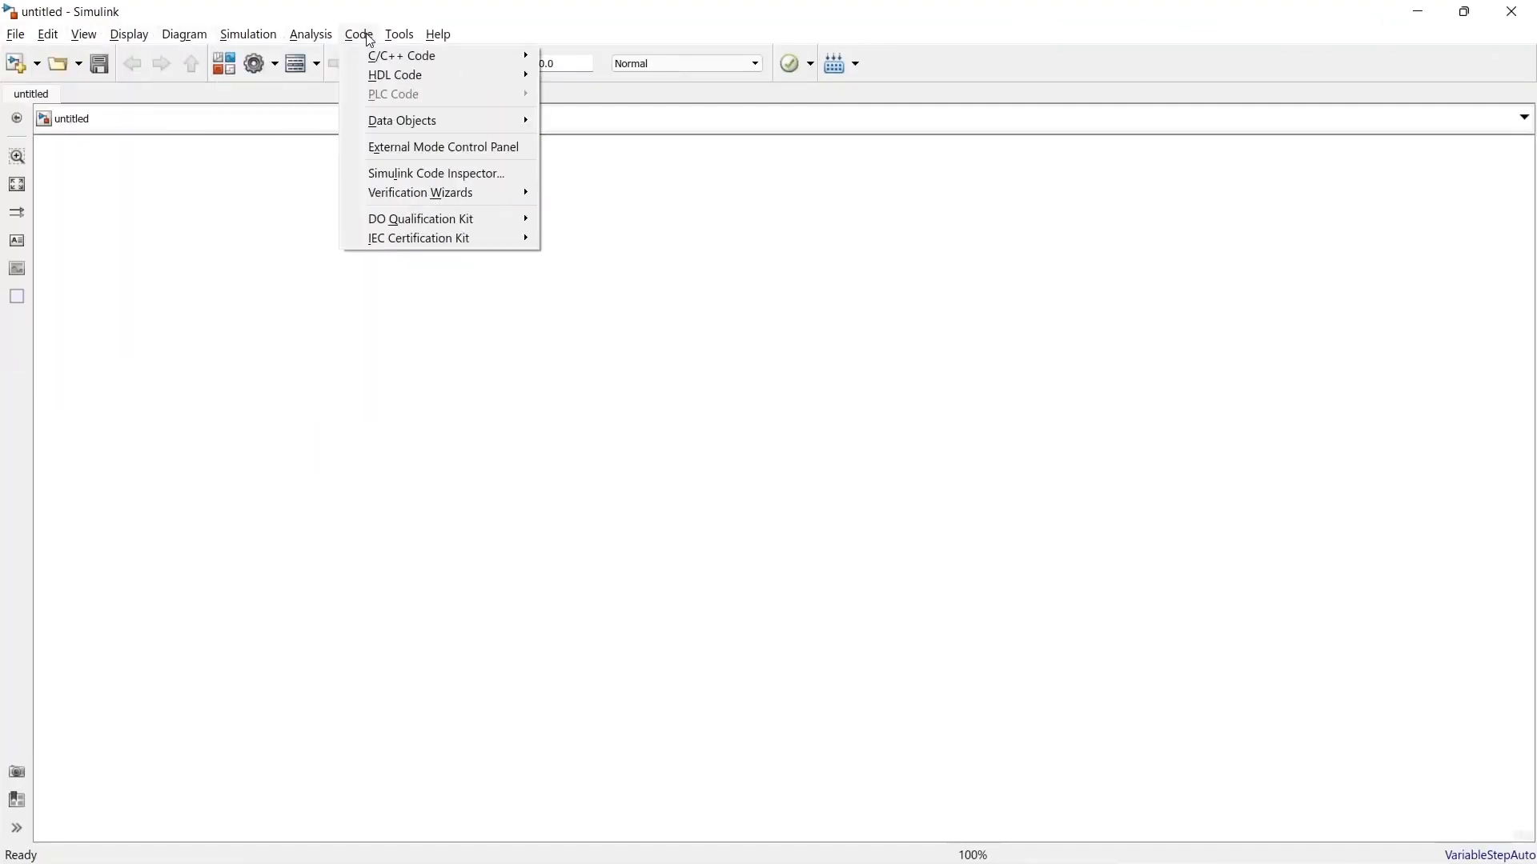
{"action": "mouse_move", "coordinate": [440, 36]}
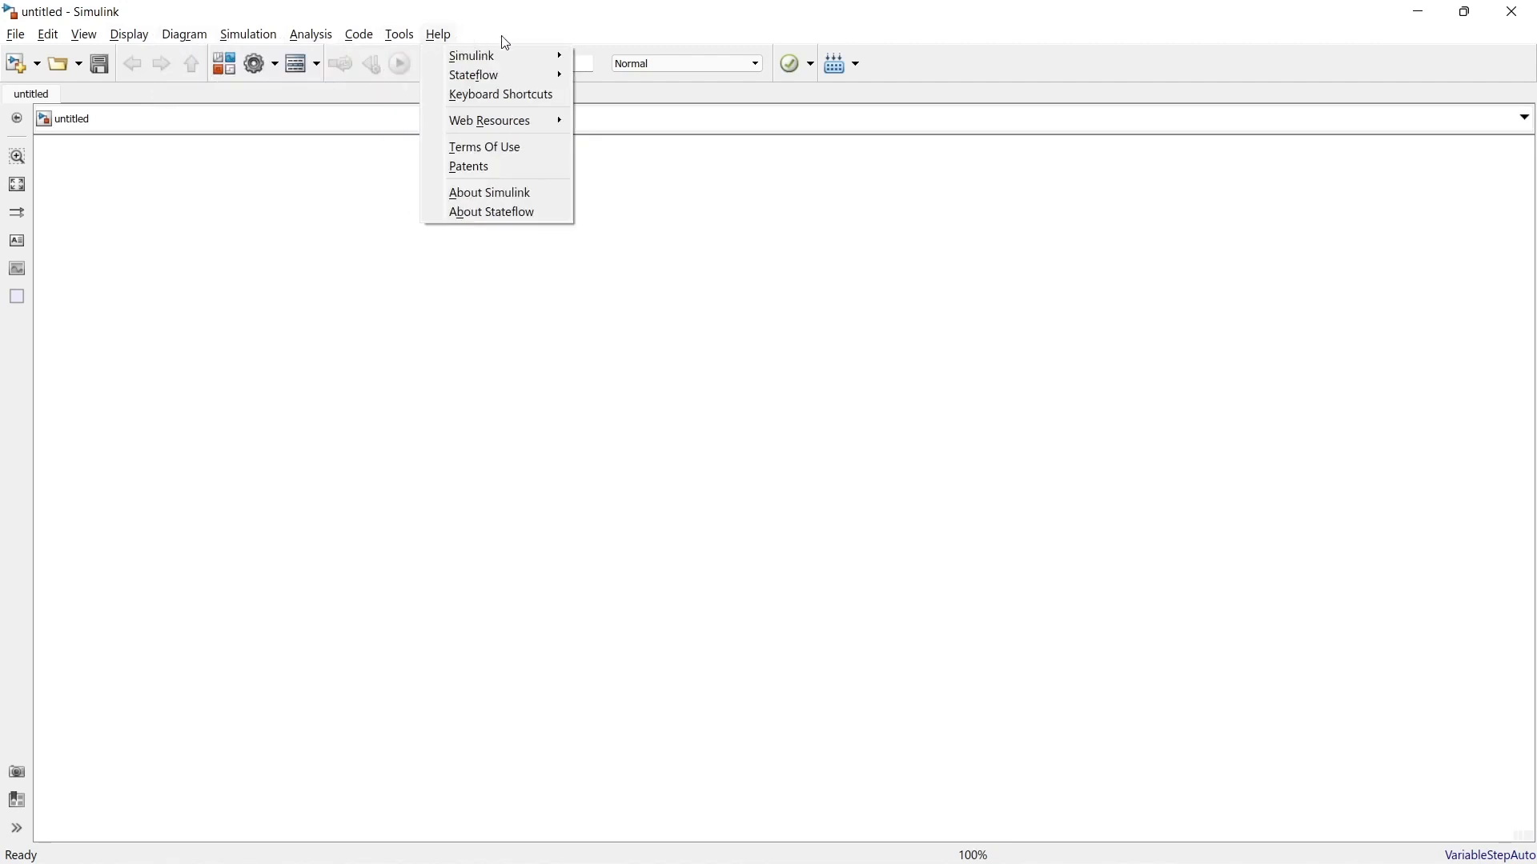
{"action": "left_click", "coordinate": [638, 302]}
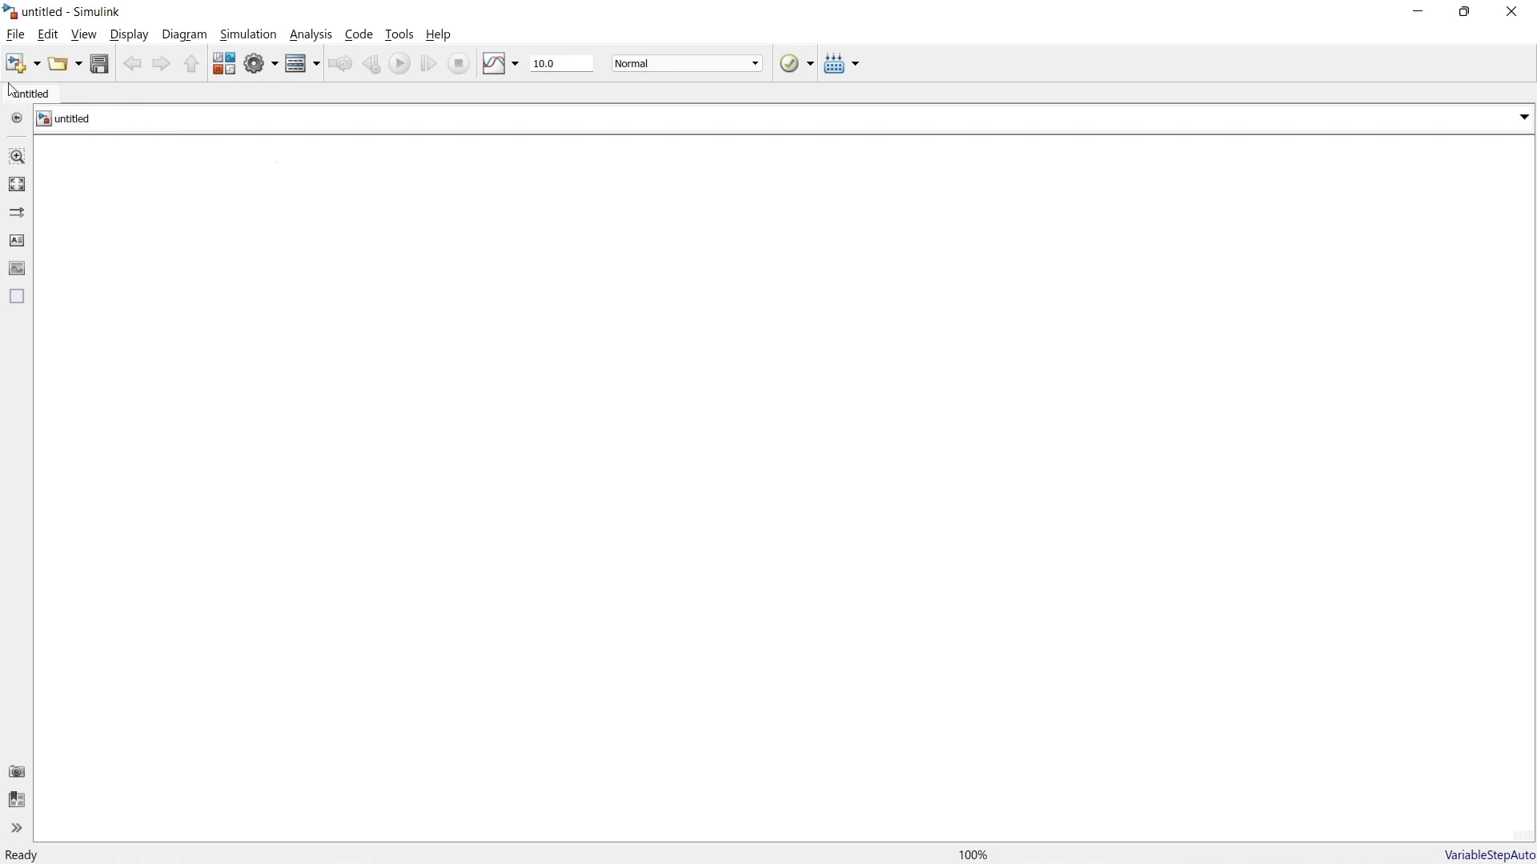
{"action": "left_click", "coordinate": [37, 64]}
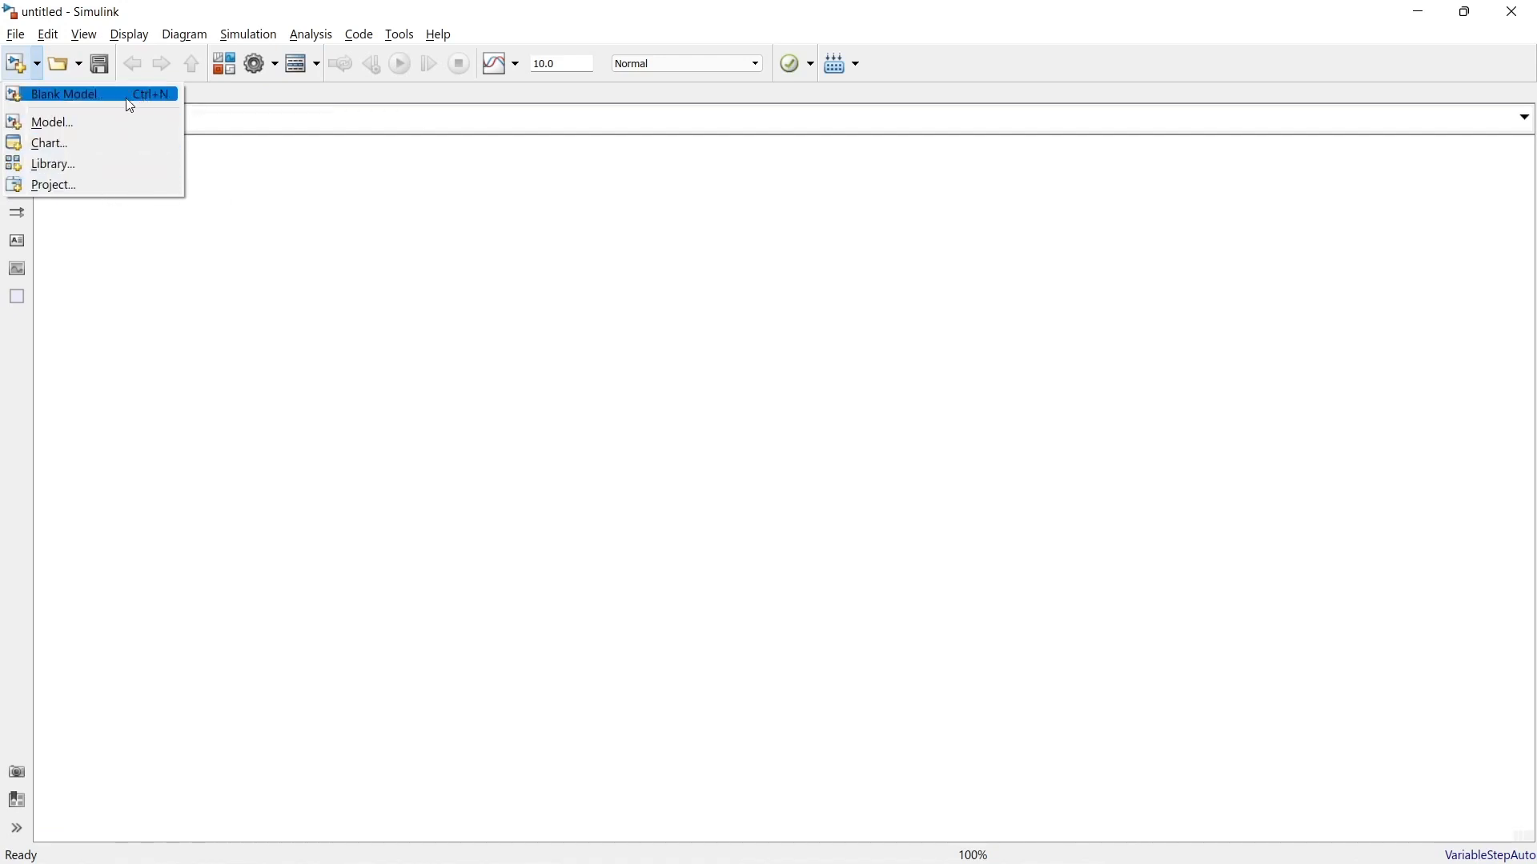
{"action": "left_click", "coordinate": [287, 182]}
{"action": "left_click", "coordinate": [78, 65]}
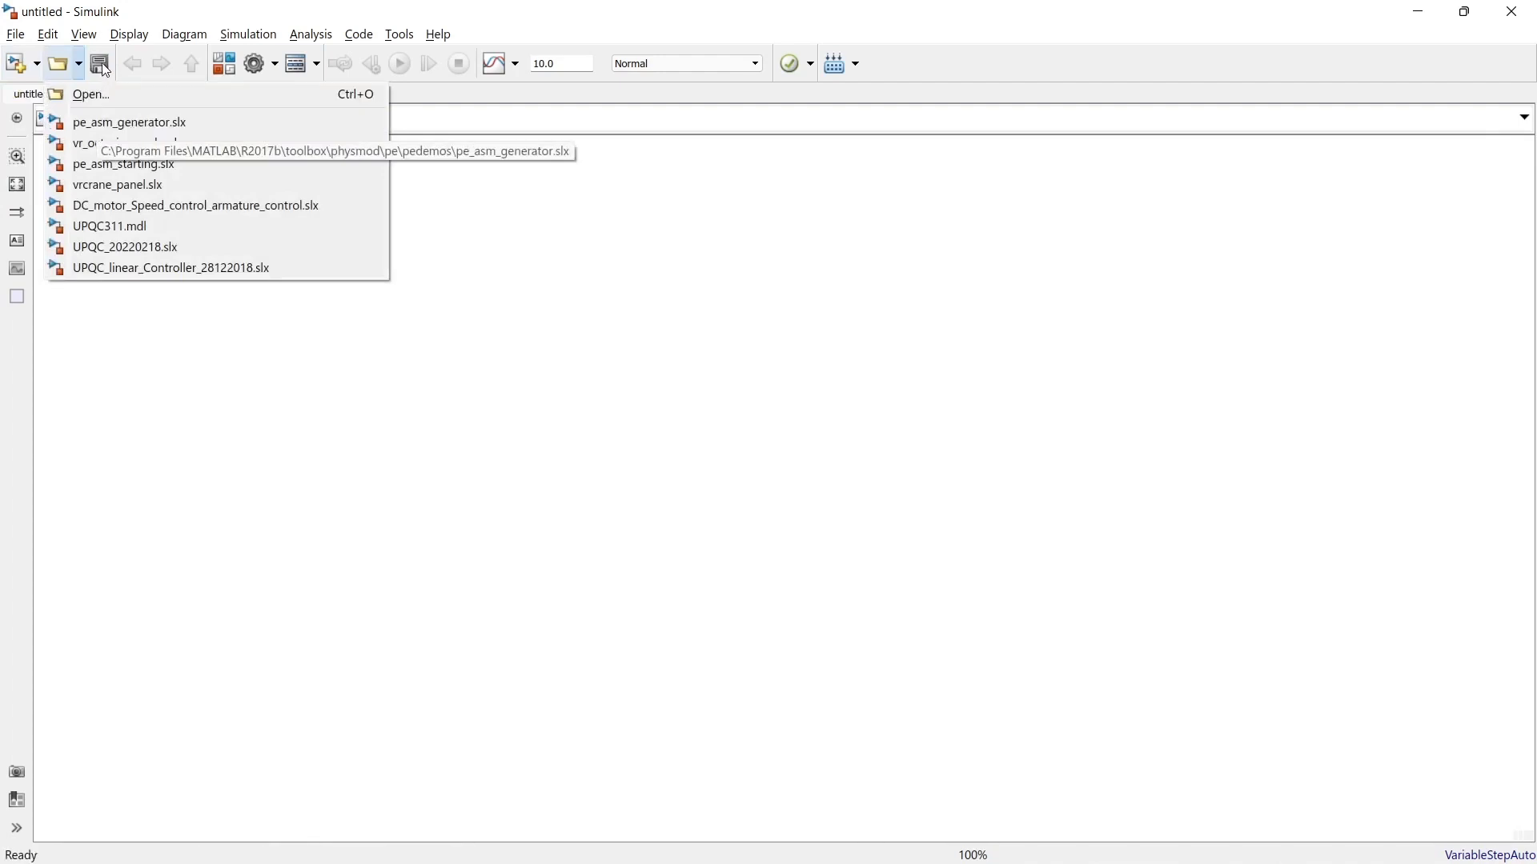
{"action": "left_click", "coordinate": [184, 16]}
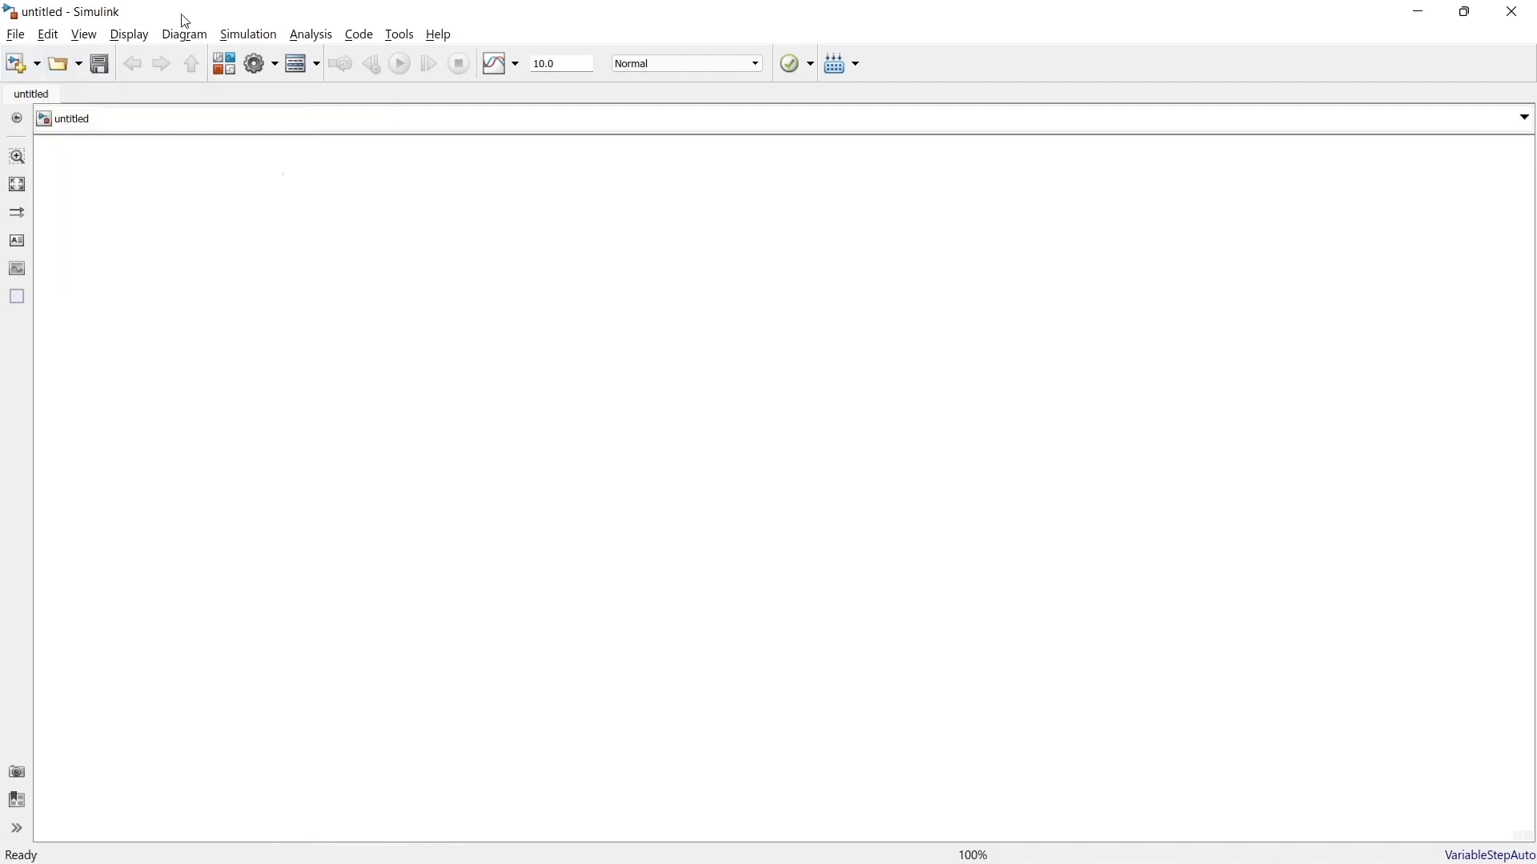
Step: Try to save the blank model as "My simulation" in the MATLAB 2017b_Files folder on the D: drive
{"action": "left_click", "coordinate": [100, 65]}
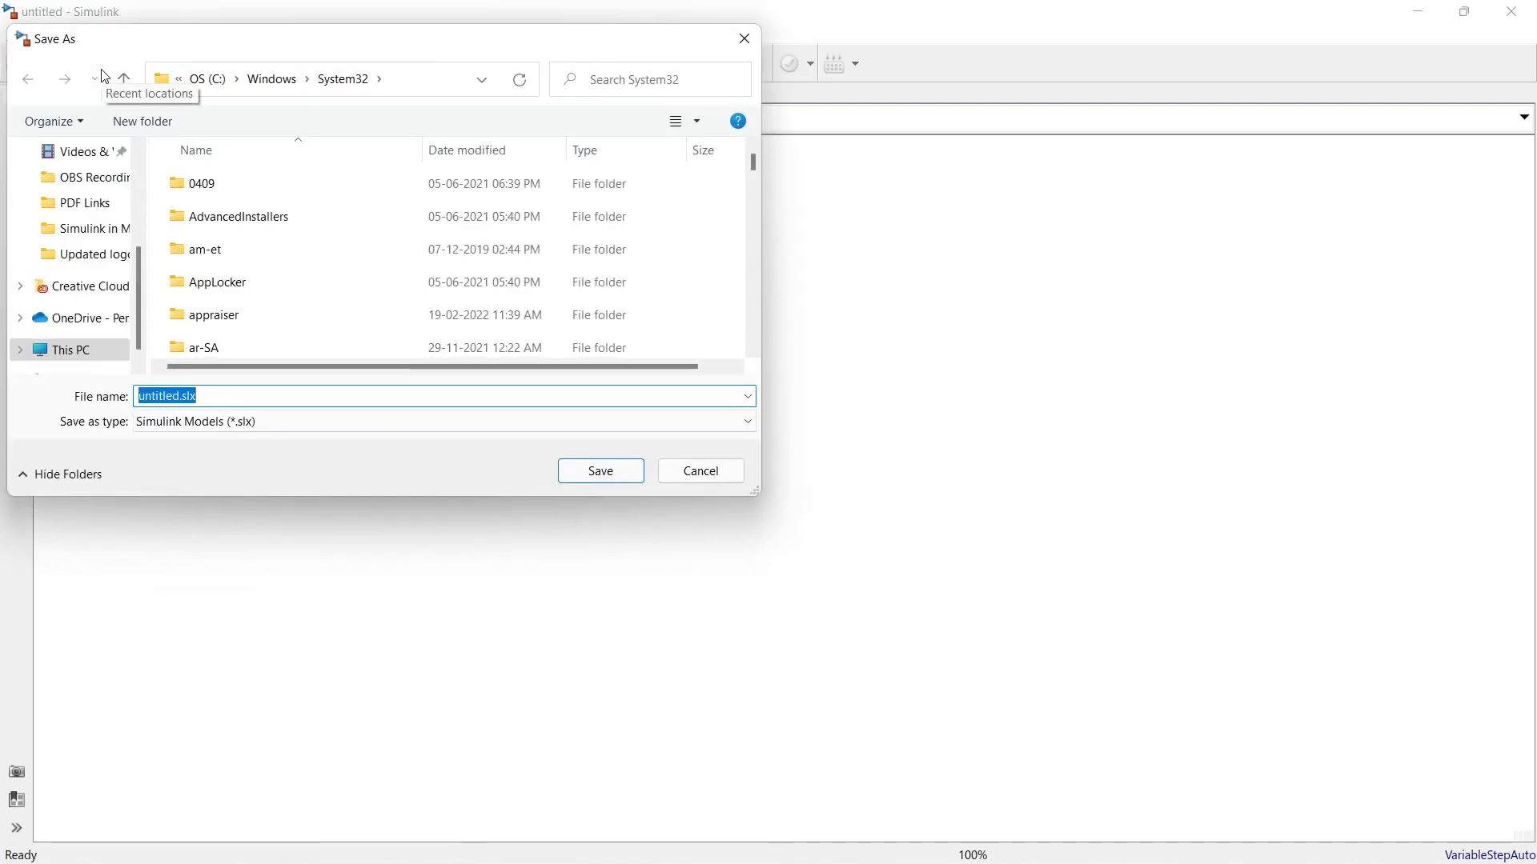
{"action": "type", "text": "My"}
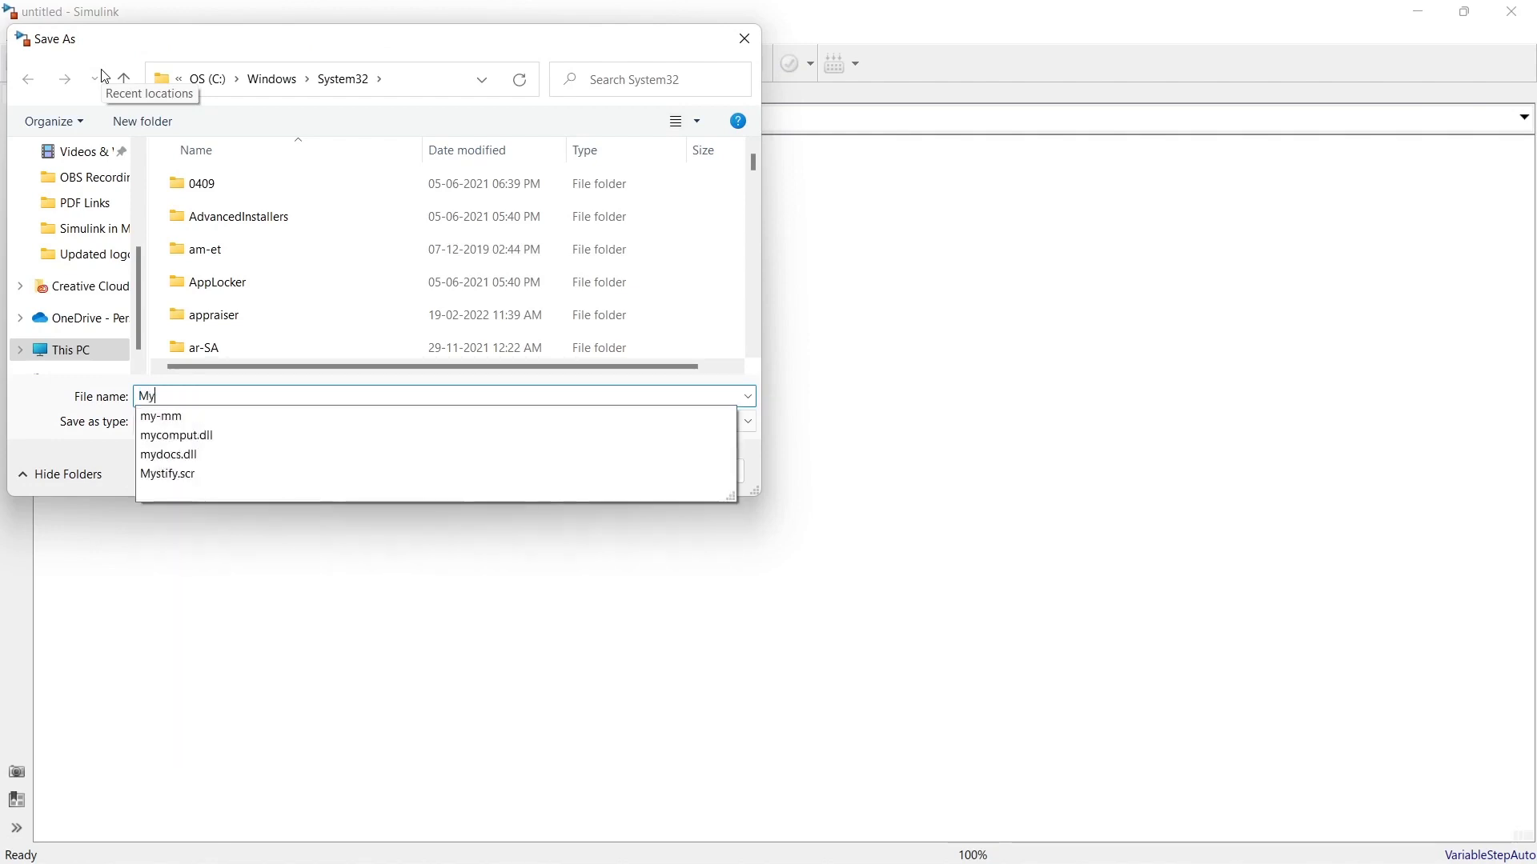
{"action": "type", "text": " simul"}
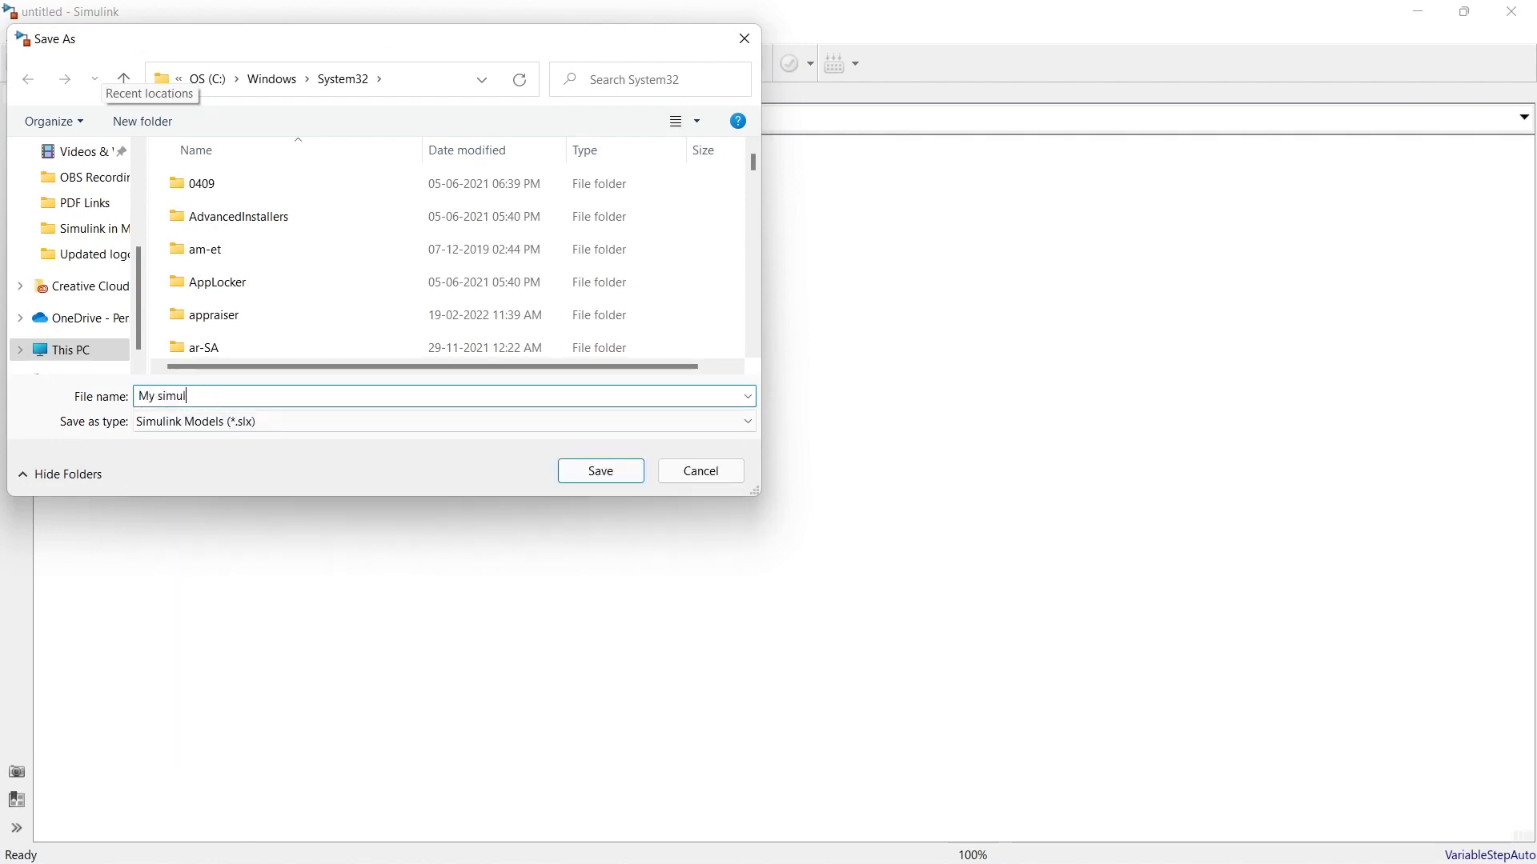
{"action": "type", "text": "ation"}
{"action": "scroll", "coordinate": [141, 314], "scroll_direction": "down", "scroll_amount": 1}
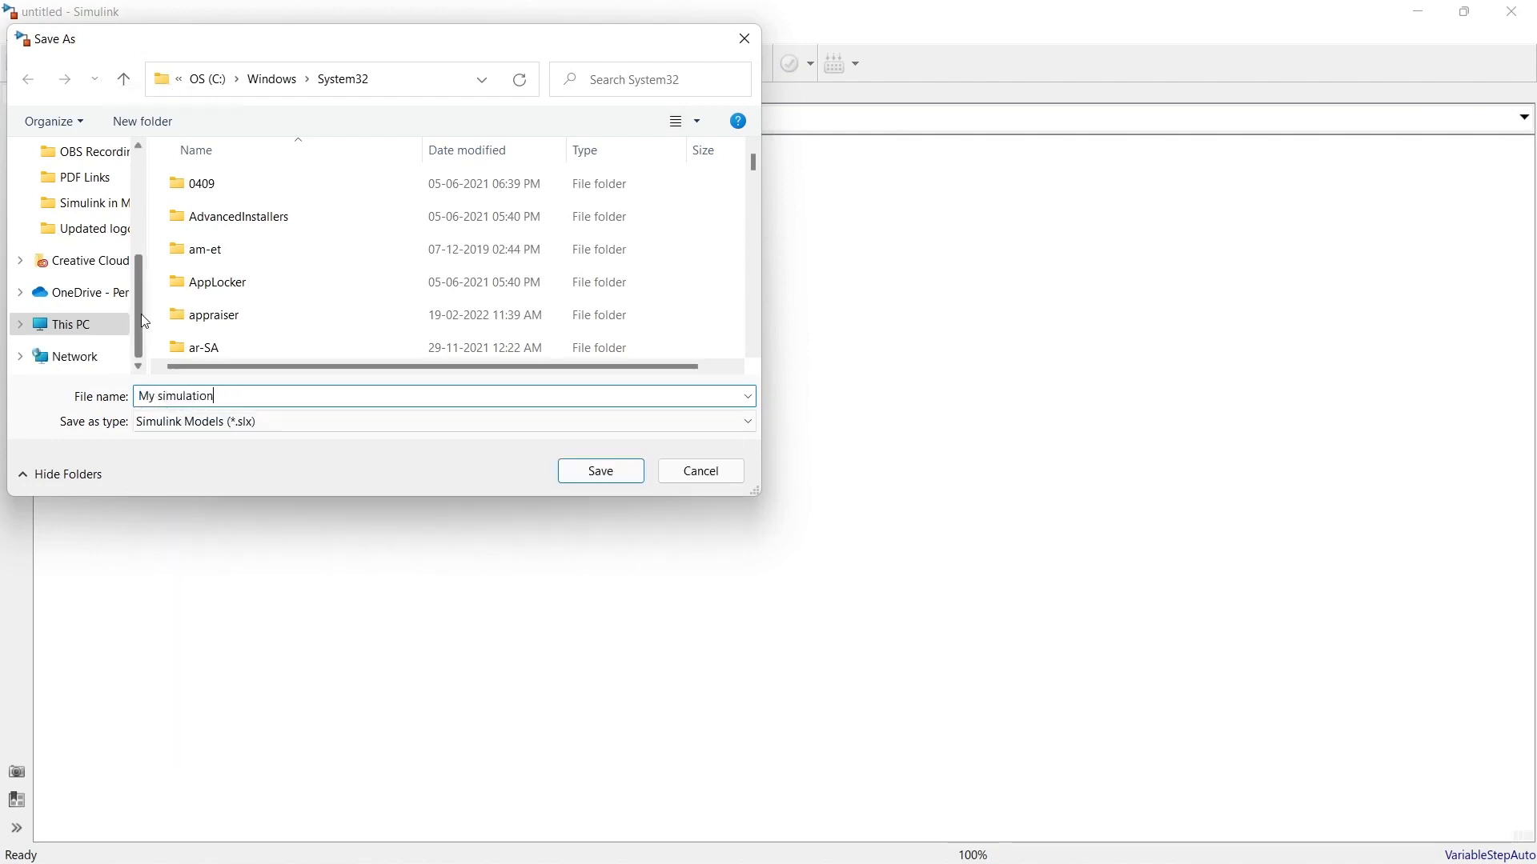
{"action": "left_click", "coordinate": [88, 329]}
{"action": "scroll", "coordinate": [320, 315], "scroll_direction": "down", "scroll_amount": 2}
{"action": "double_click", "coordinate": [321, 312]}
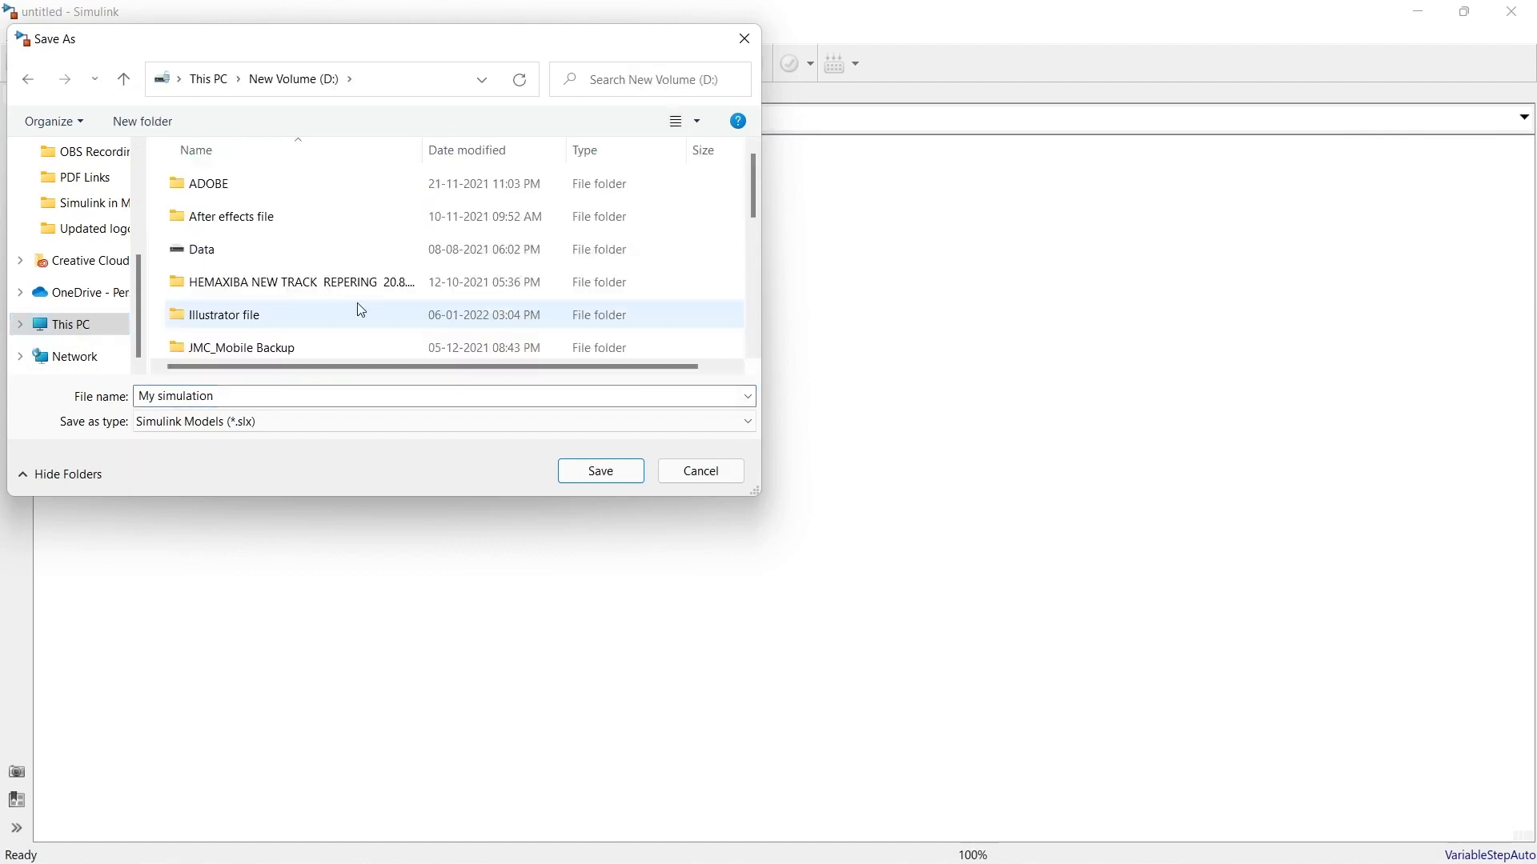
{"action": "scroll", "coordinate": [357, 305], "scroll_direction": "down", "scroll_amount": 3}
{"action": "left_click", "coordinate": [601, 471]}
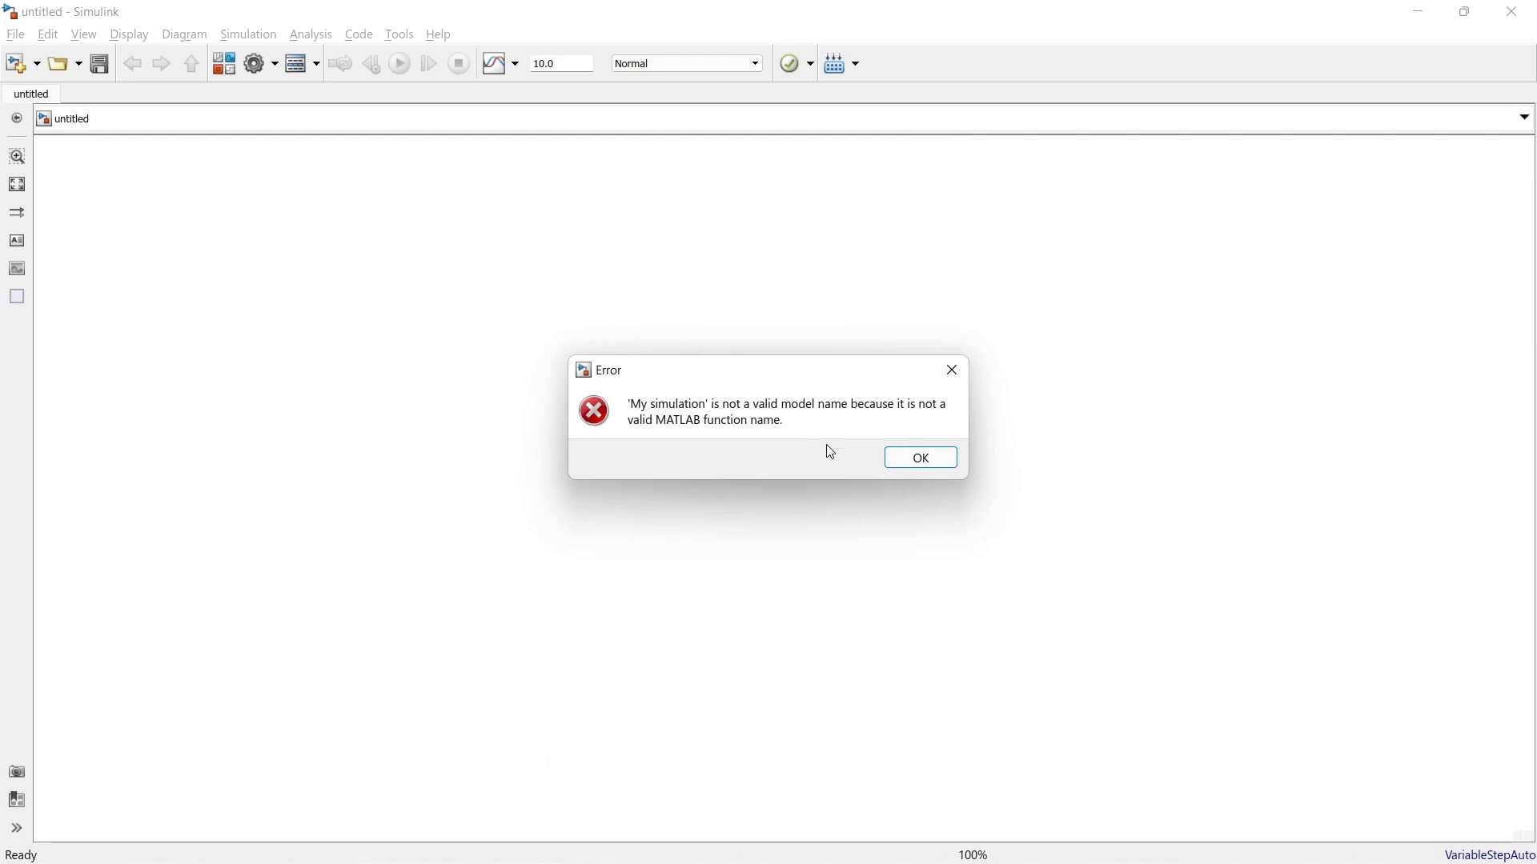
Step: Dismiss the error, correct the file name to My_simulation.slx, and save the model
{"action": "left_click", "coordinate": [918, 463]}
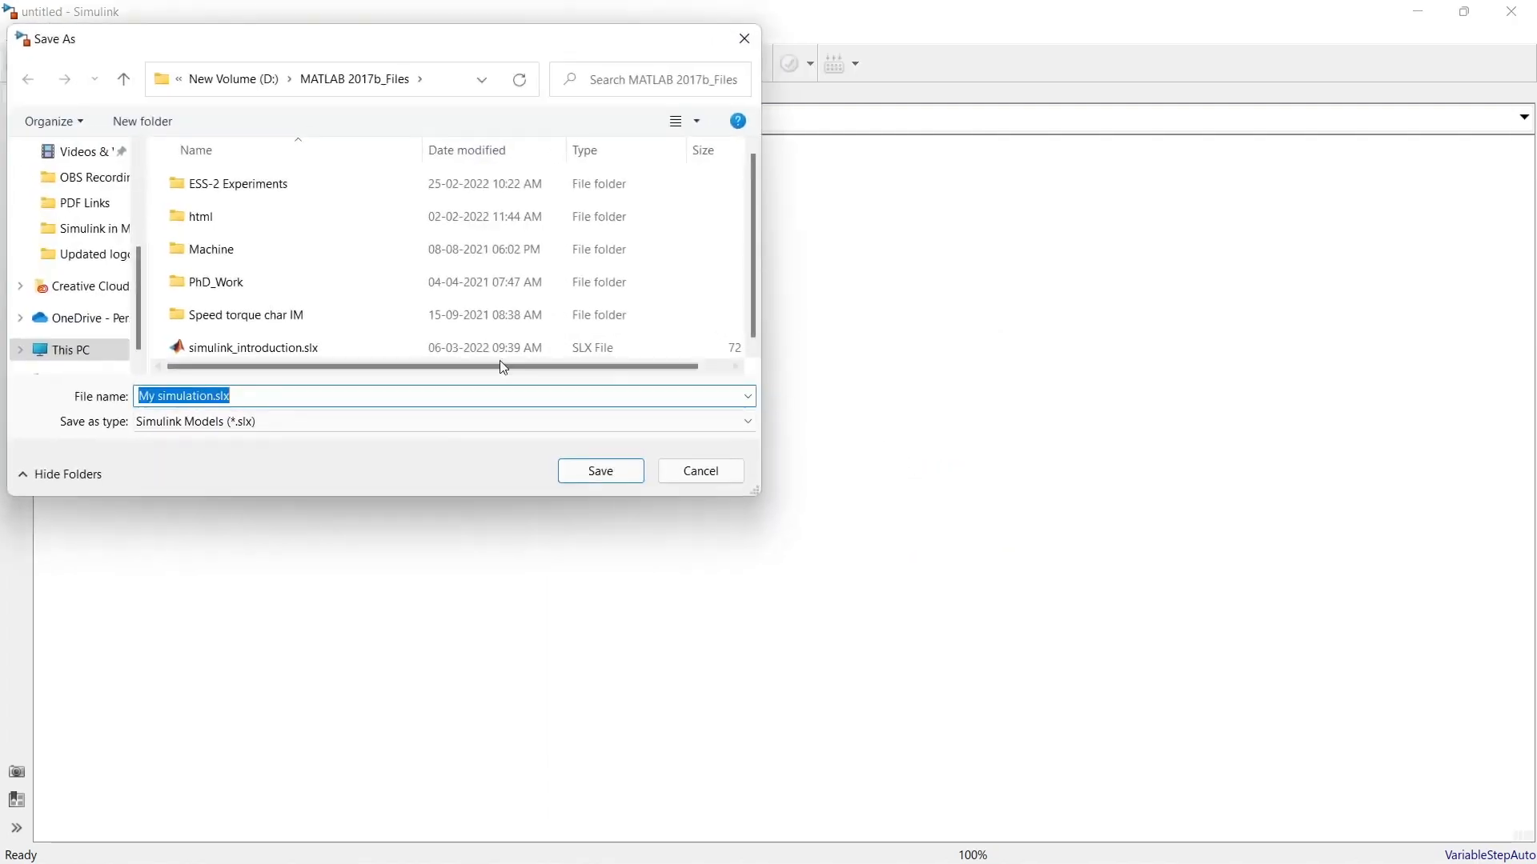
{"action": "left_click", "coordinate": [164, 396]}
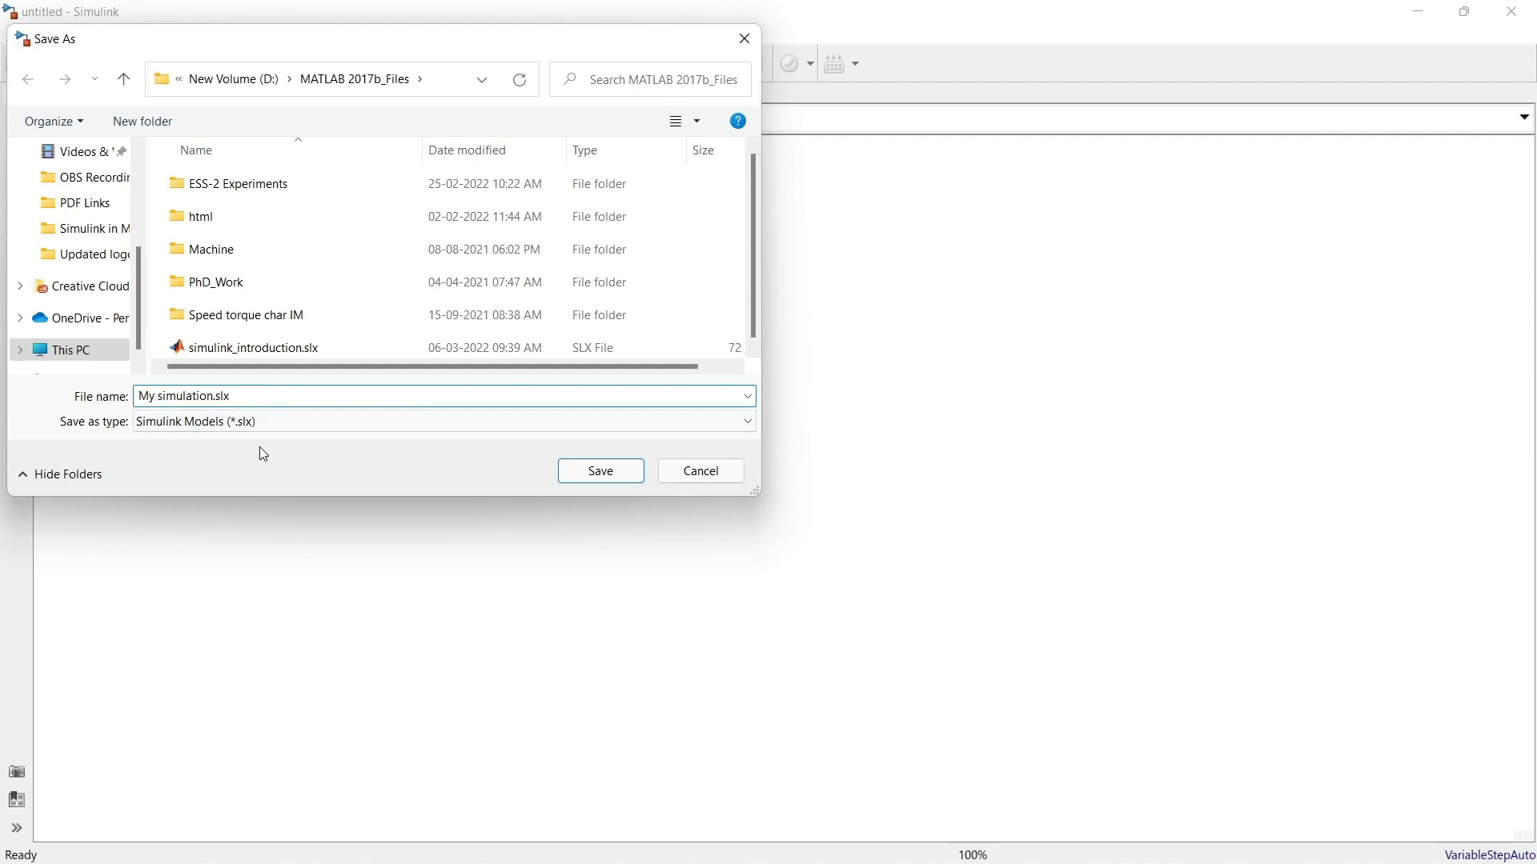
{"action": "key", "text": "BackSpace"}
{"action": "type", "text": "_"}
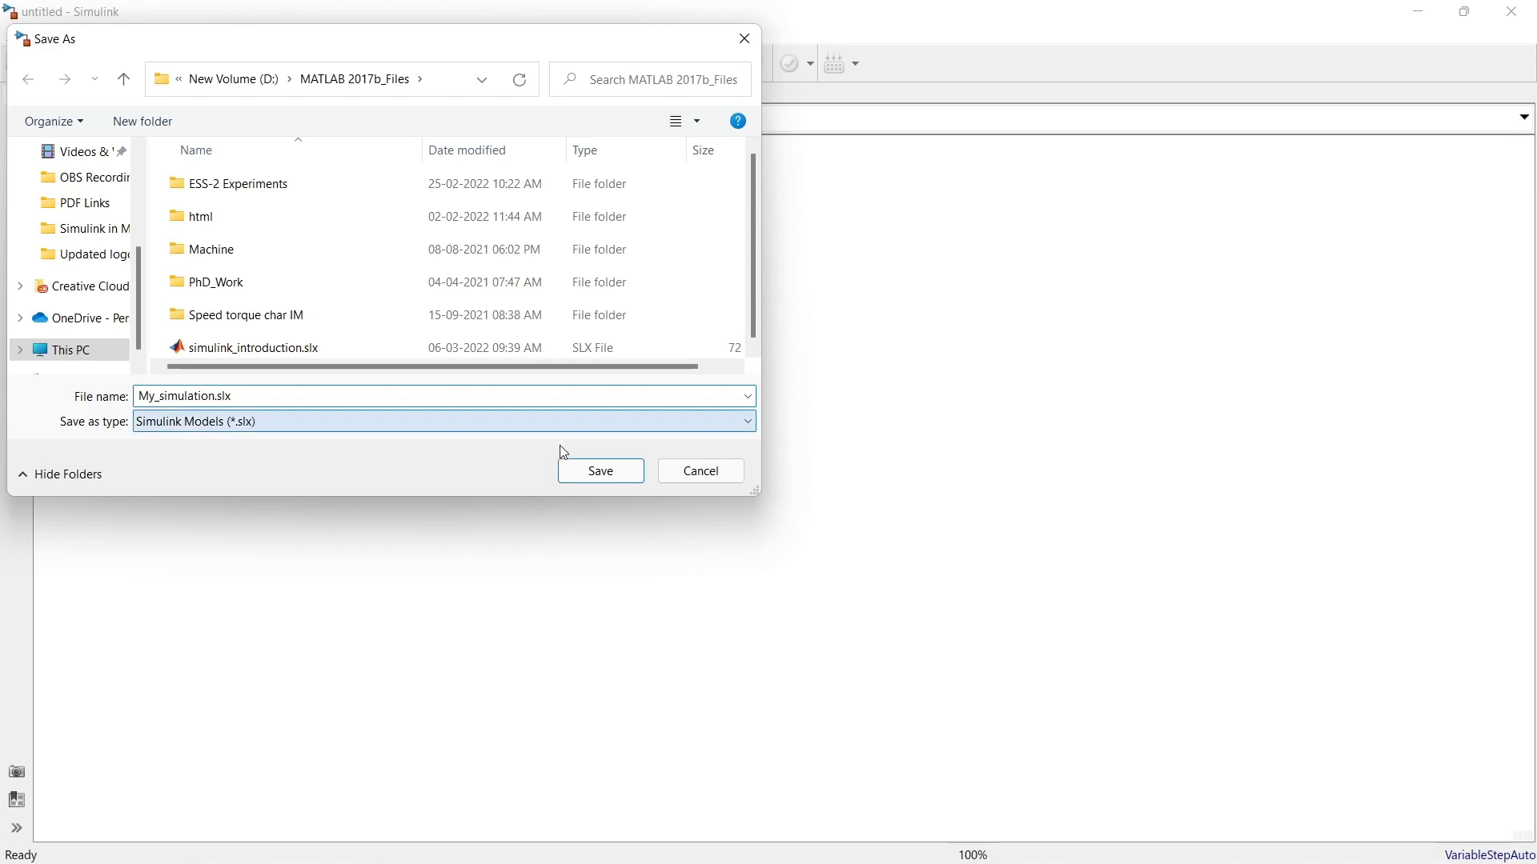
{"action": "left_click", "coordinate": [600, 472]}
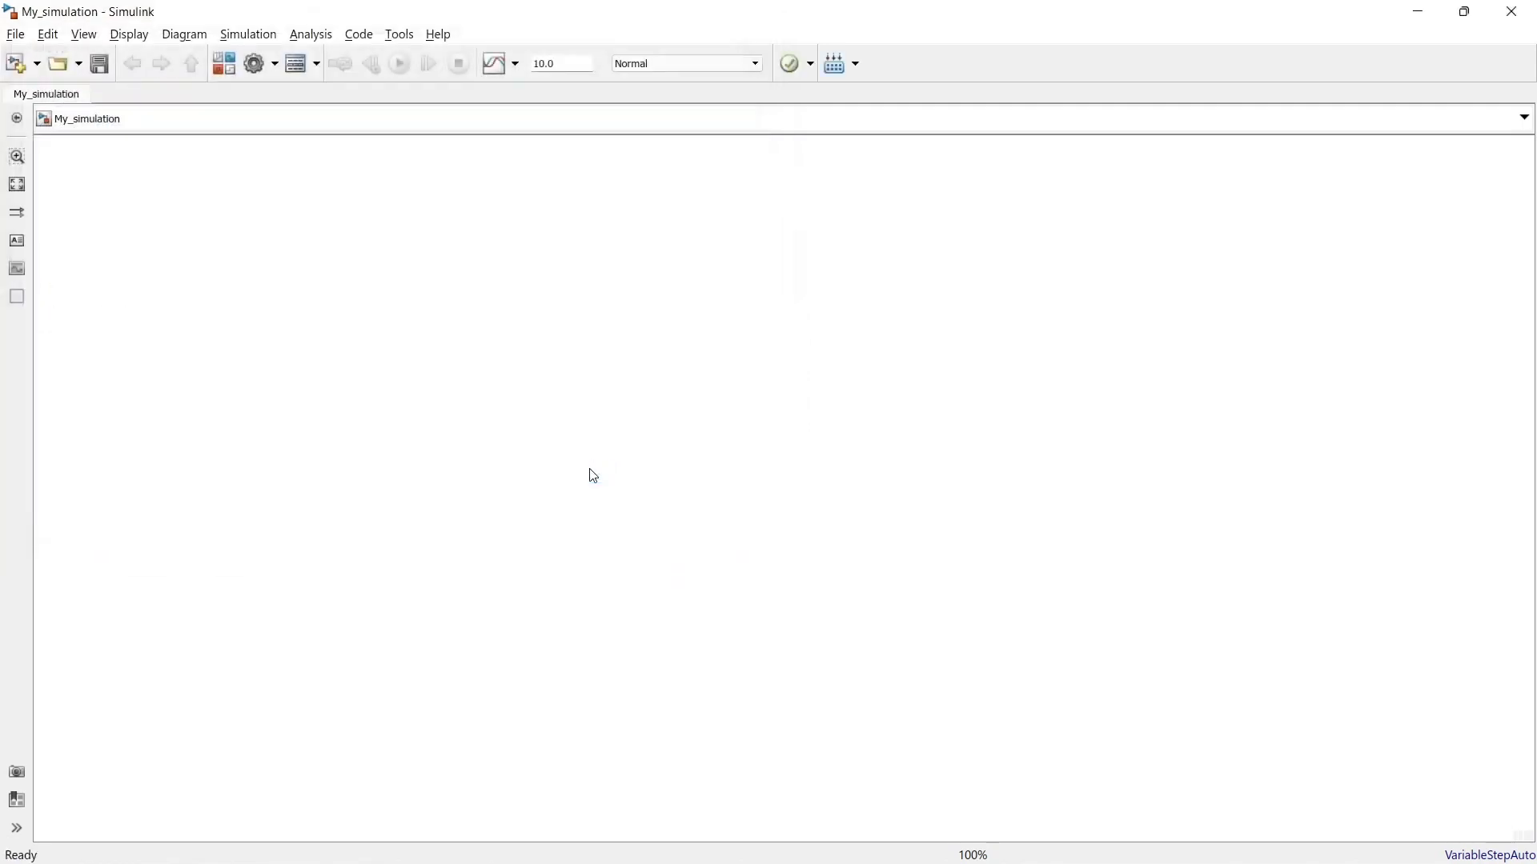
Step: Open the Simulink Library Browser and examine the Simulink block categories from Commonly Used Blocks through Lookup Tables
{"action": "left_click", "coordinate": [224, 64]}
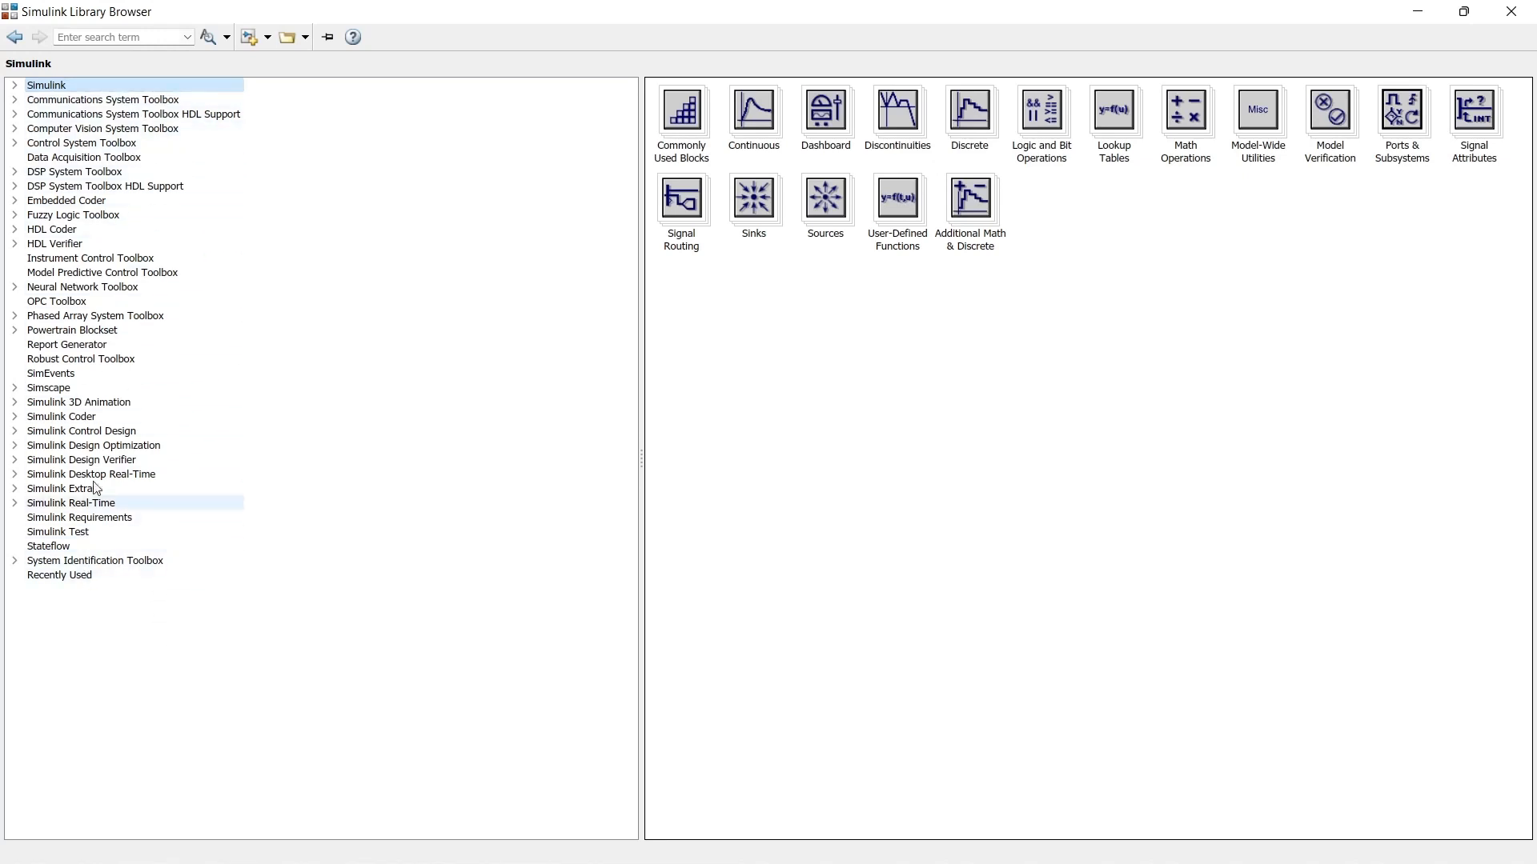
{"action": "left_click", "coordinate": [14, 85]}
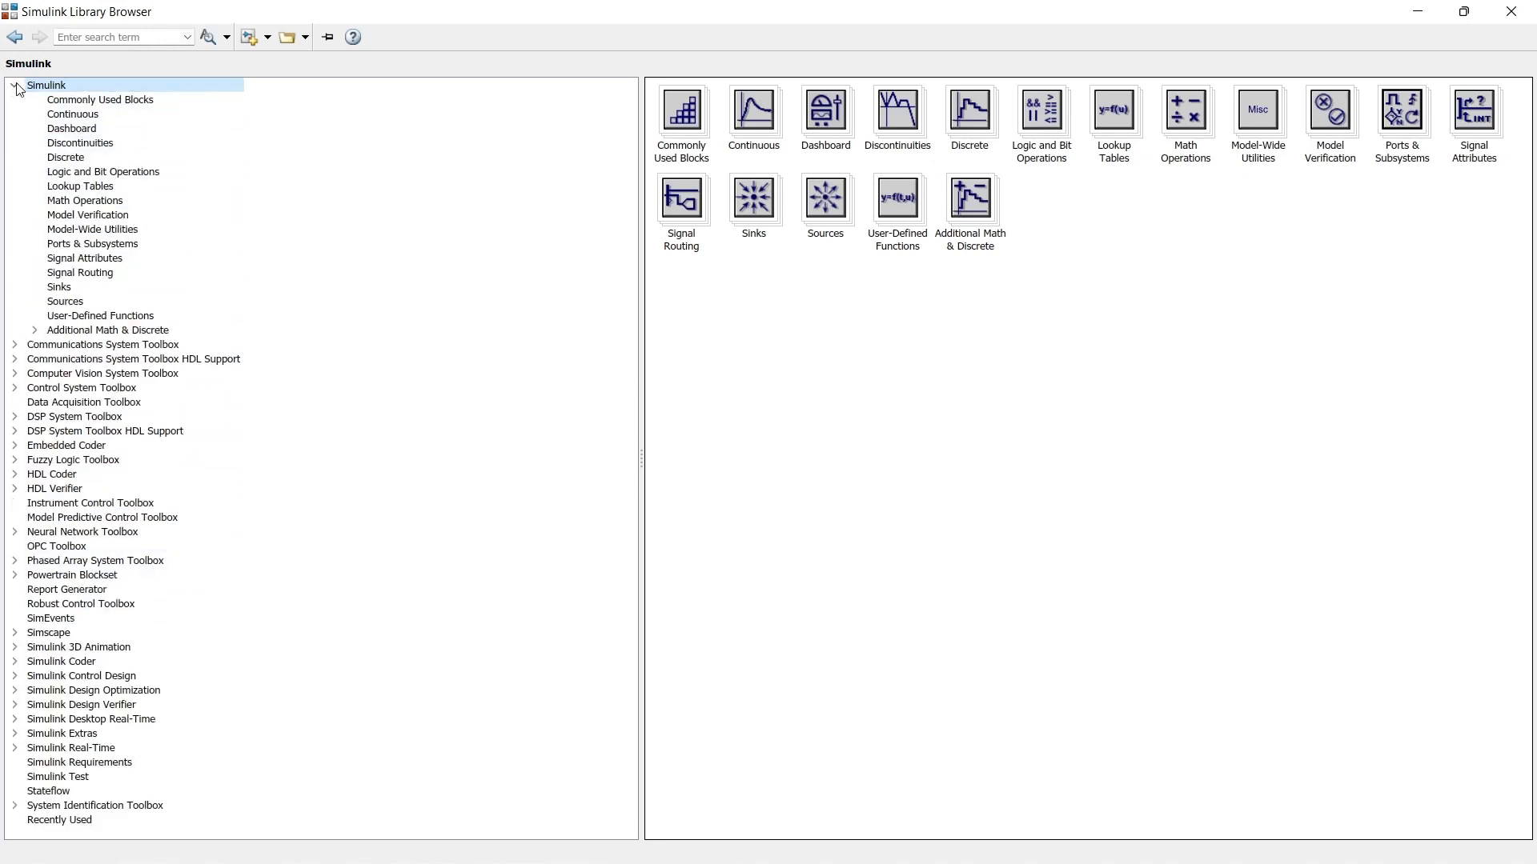
{"action": "left_click", "coordinate": [107, 102]}
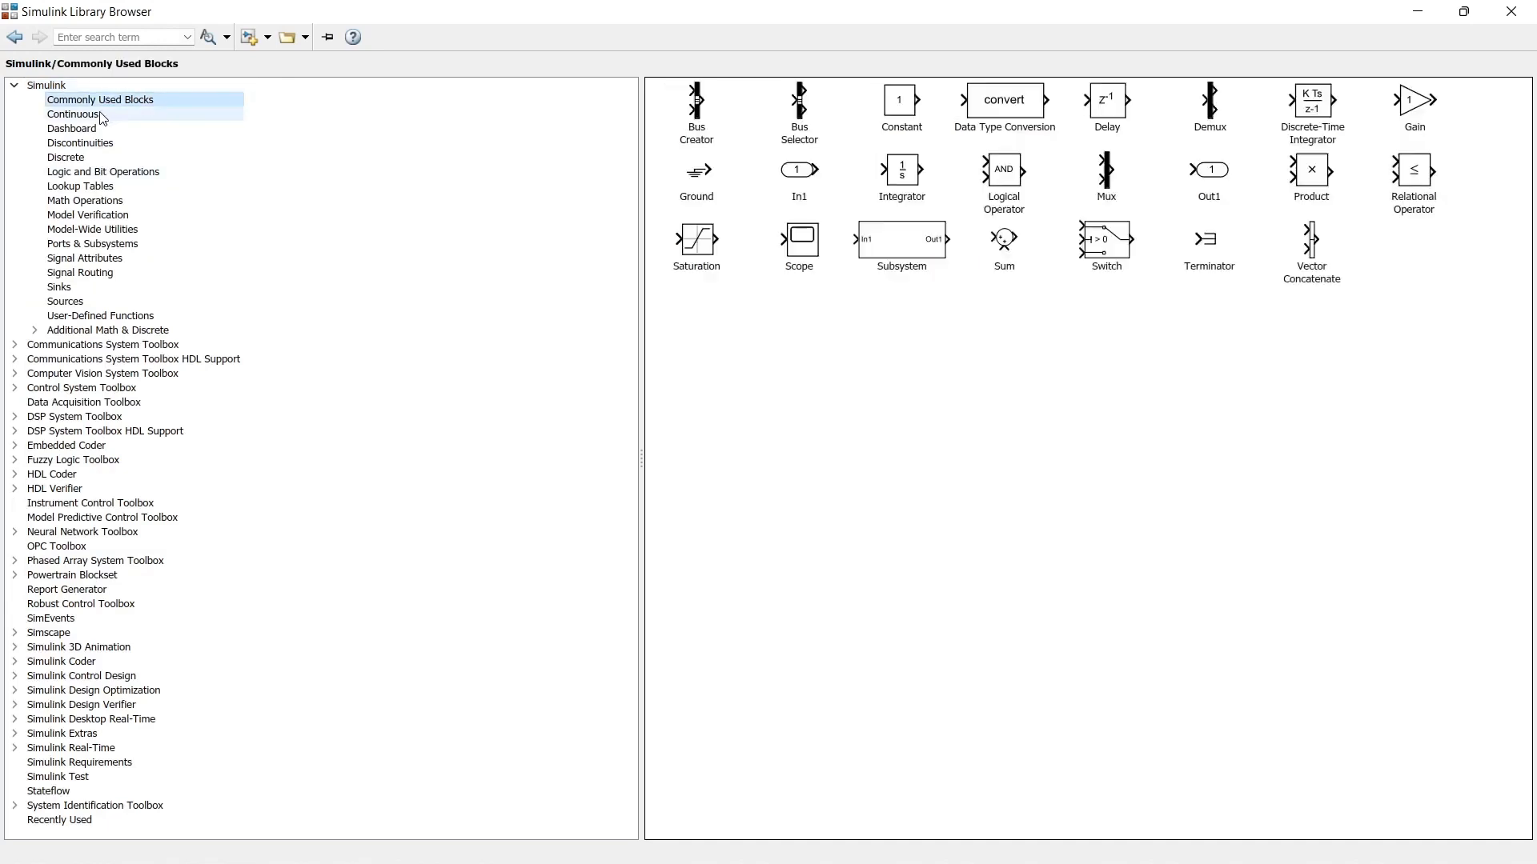
{"action": "left_click", "coordinate": [101, 117]}
{"action": "left_click", "coordinate": [101, 130]}
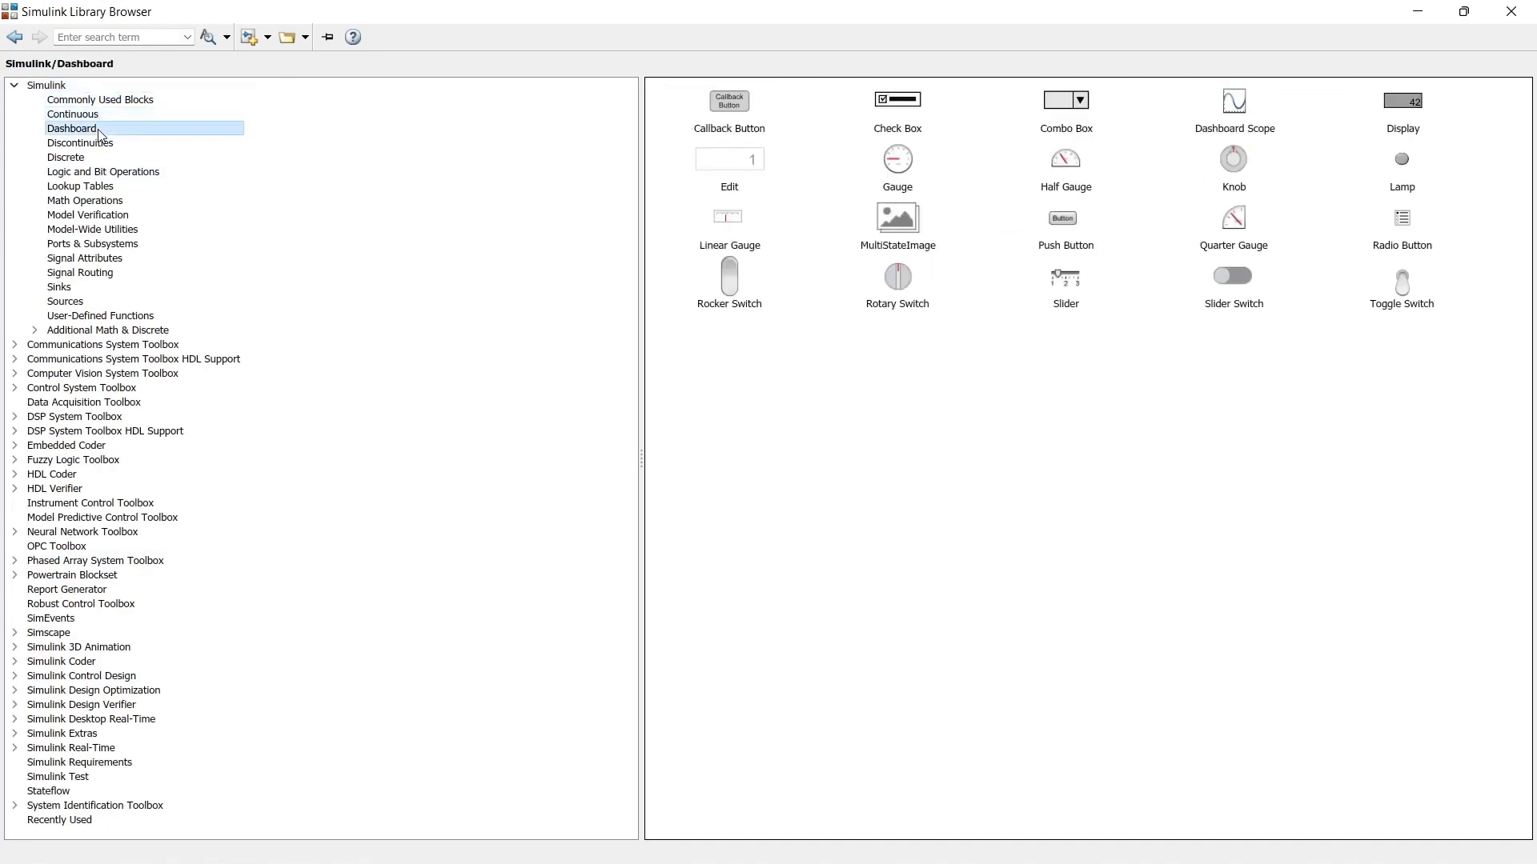
{"action": "left_click", "coordinate": [101, 146]}
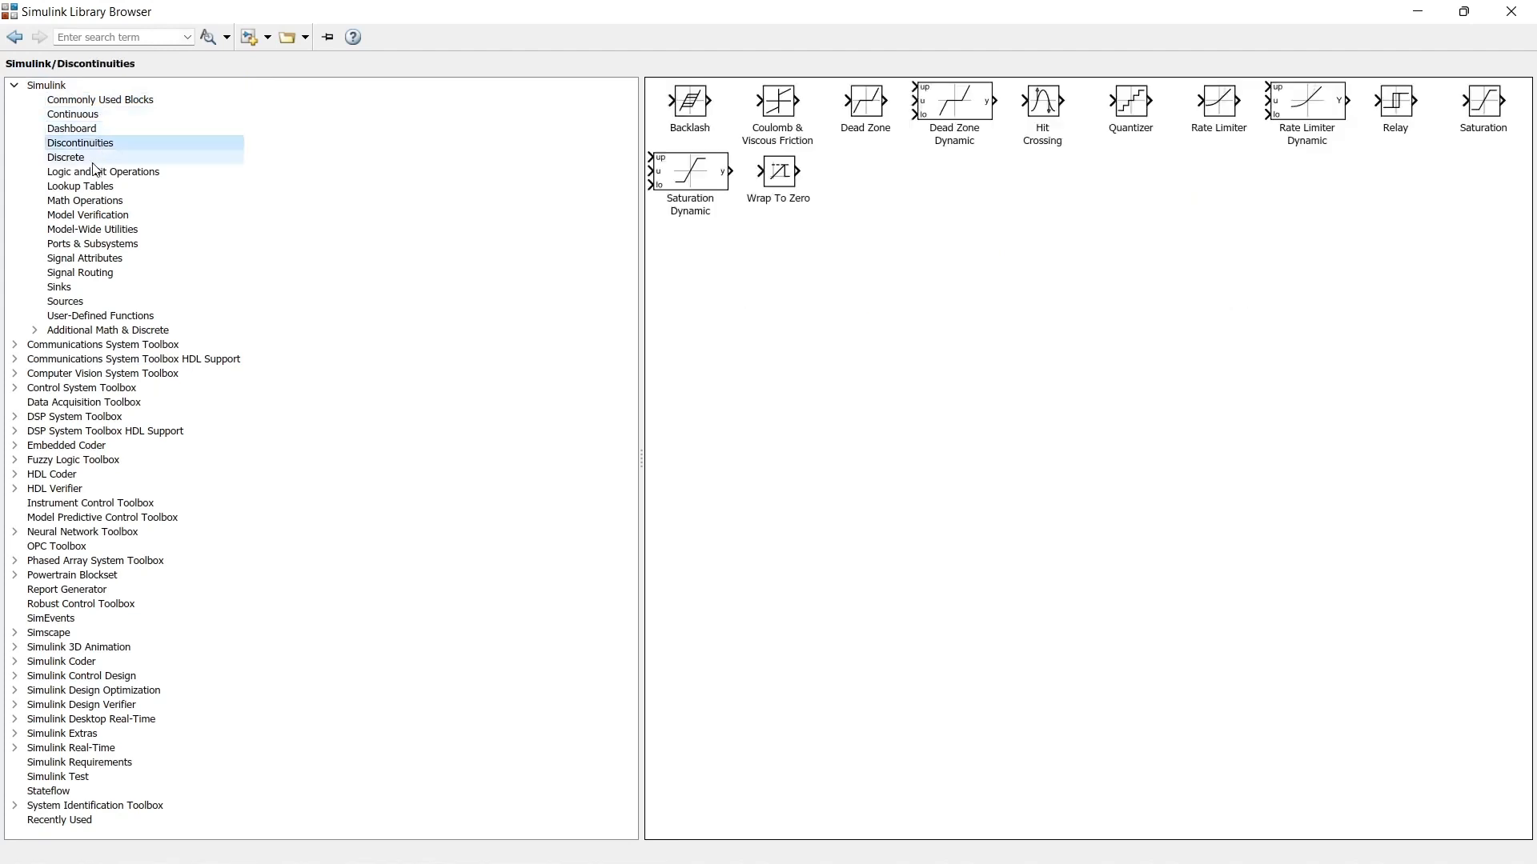
{"action": "left_click", "coordinate": [91, 162]}
{"action": "left_click", "coordinate": [92, 173]}
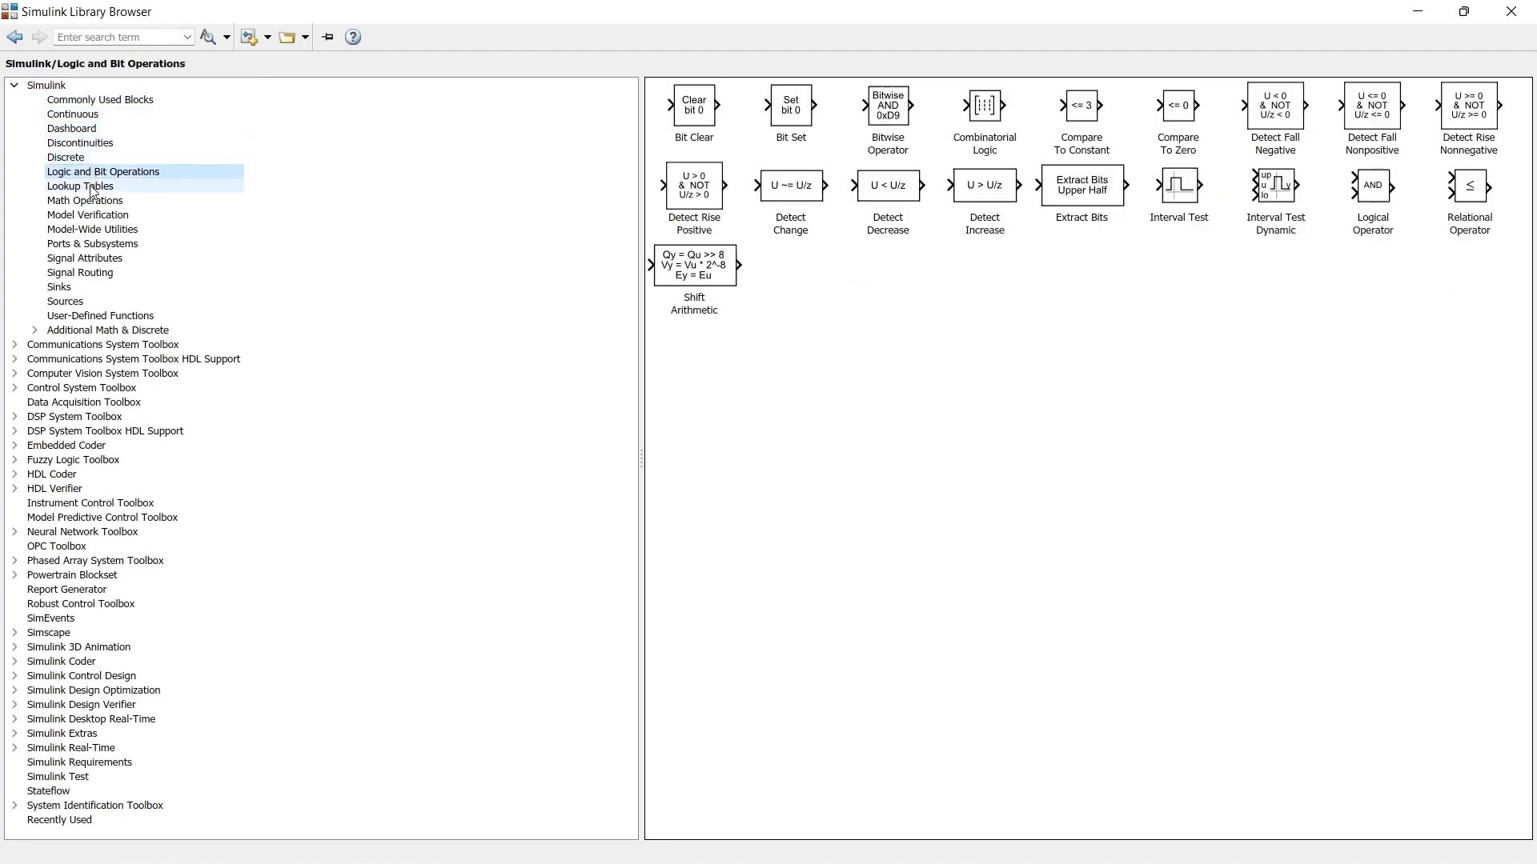
{"action": "left_click", "coordinate": [92, 188]}
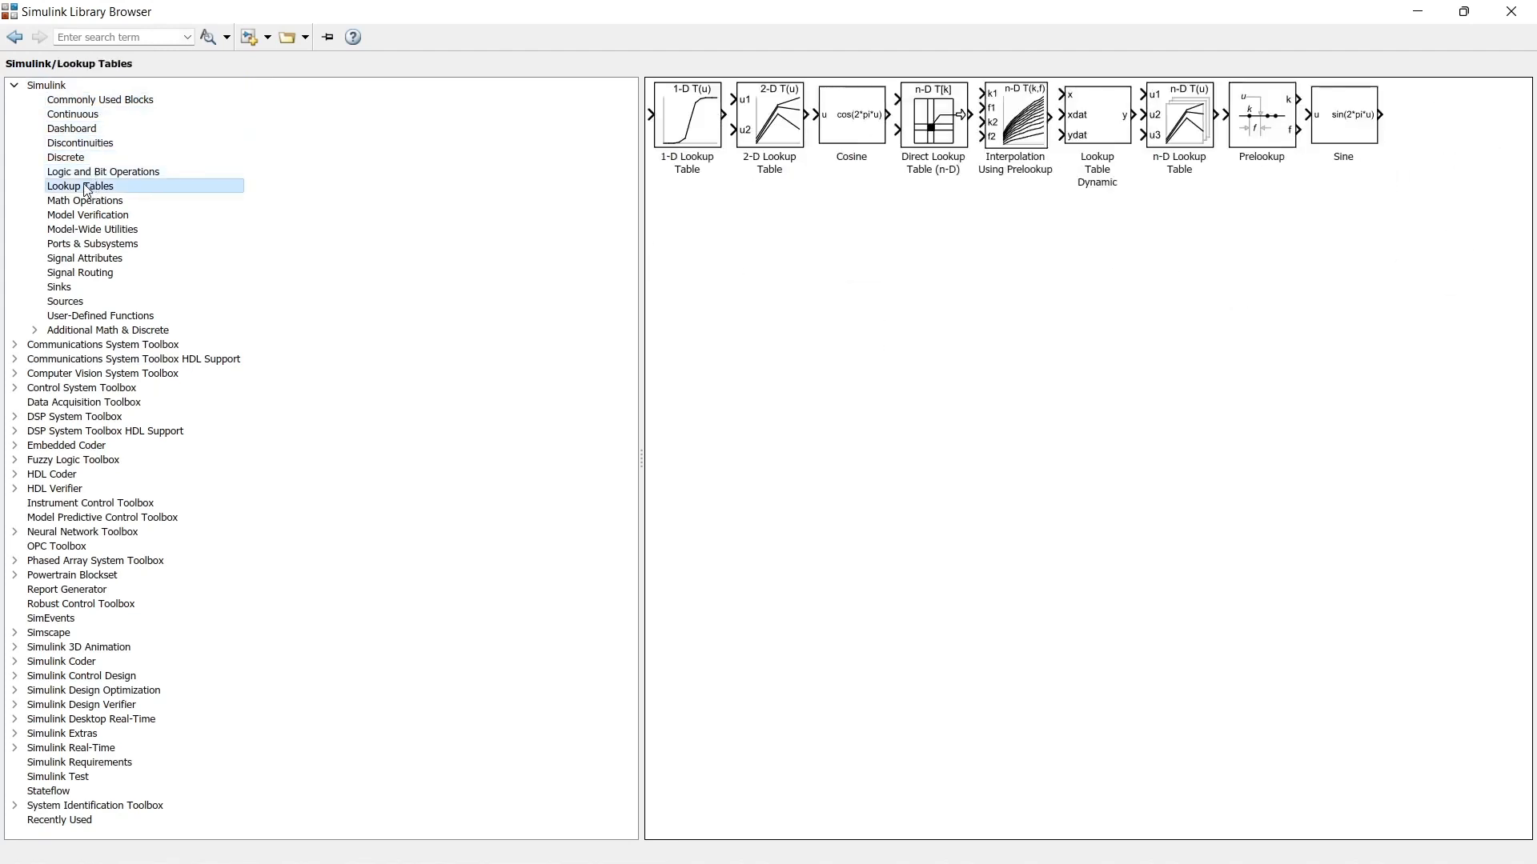
Step: Add a Sine Wave block from the Sources library to My_simulation and place it in the upper-left area of the canvas
{"action": "left_click", "coordinate": [83, 303]}
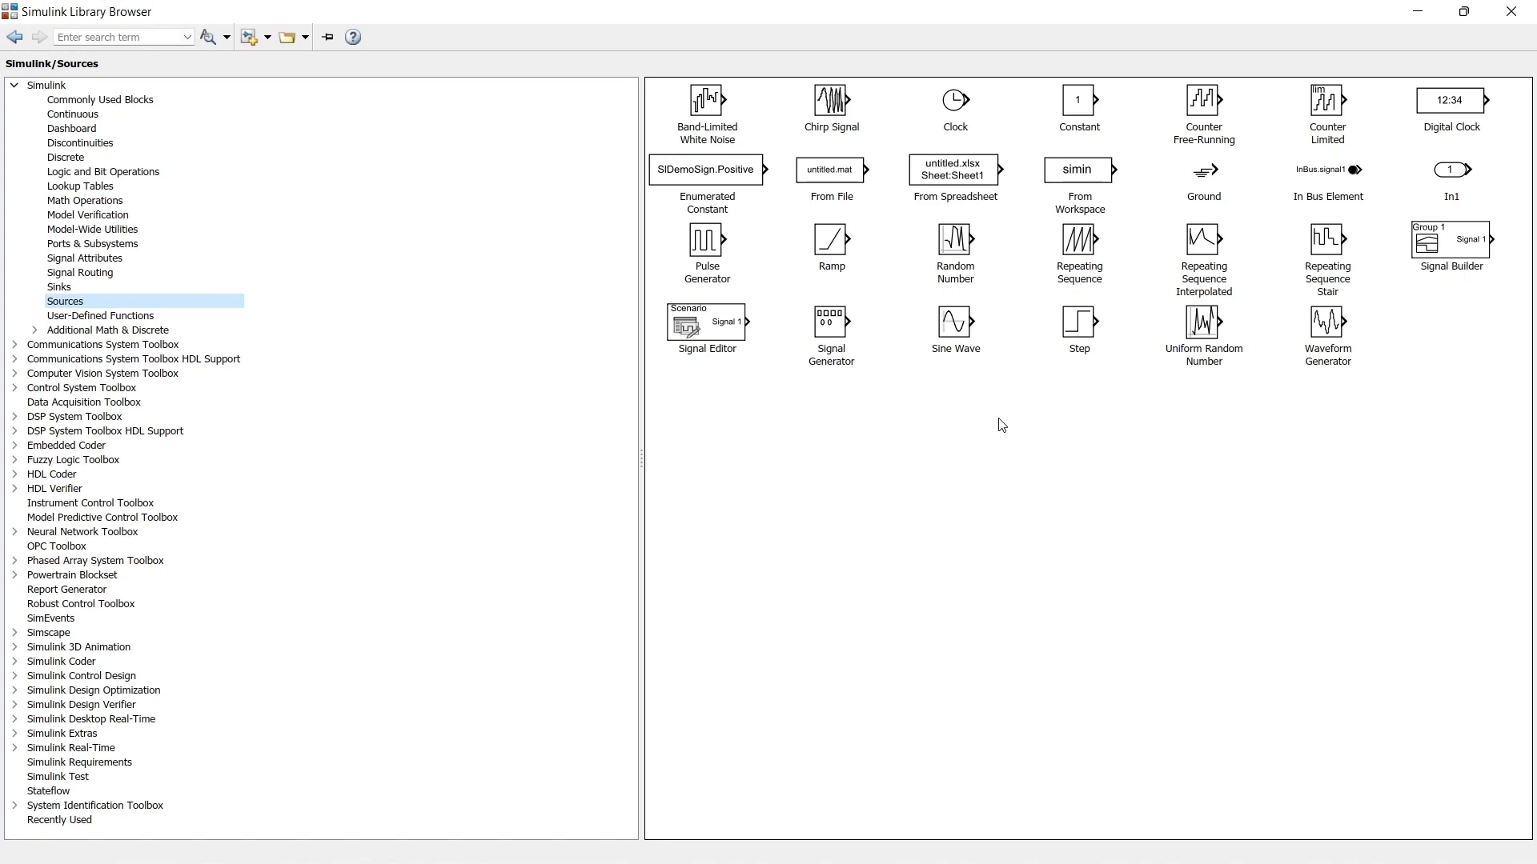
{"action": "left_click", "coordinate": [958, 331]}
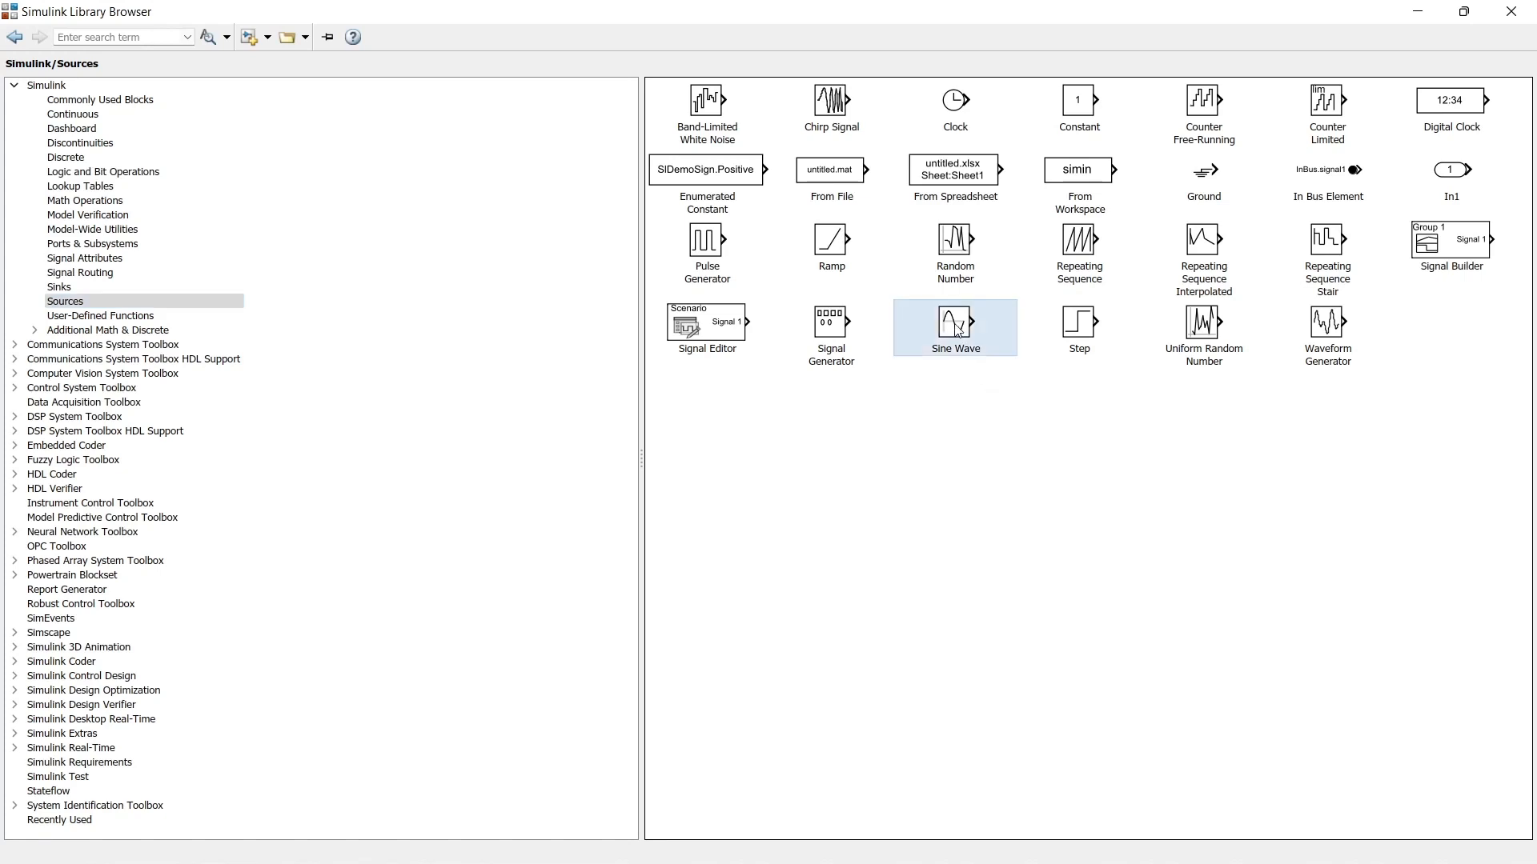
{"action": "right_click", "coordinate": [954, 326]}
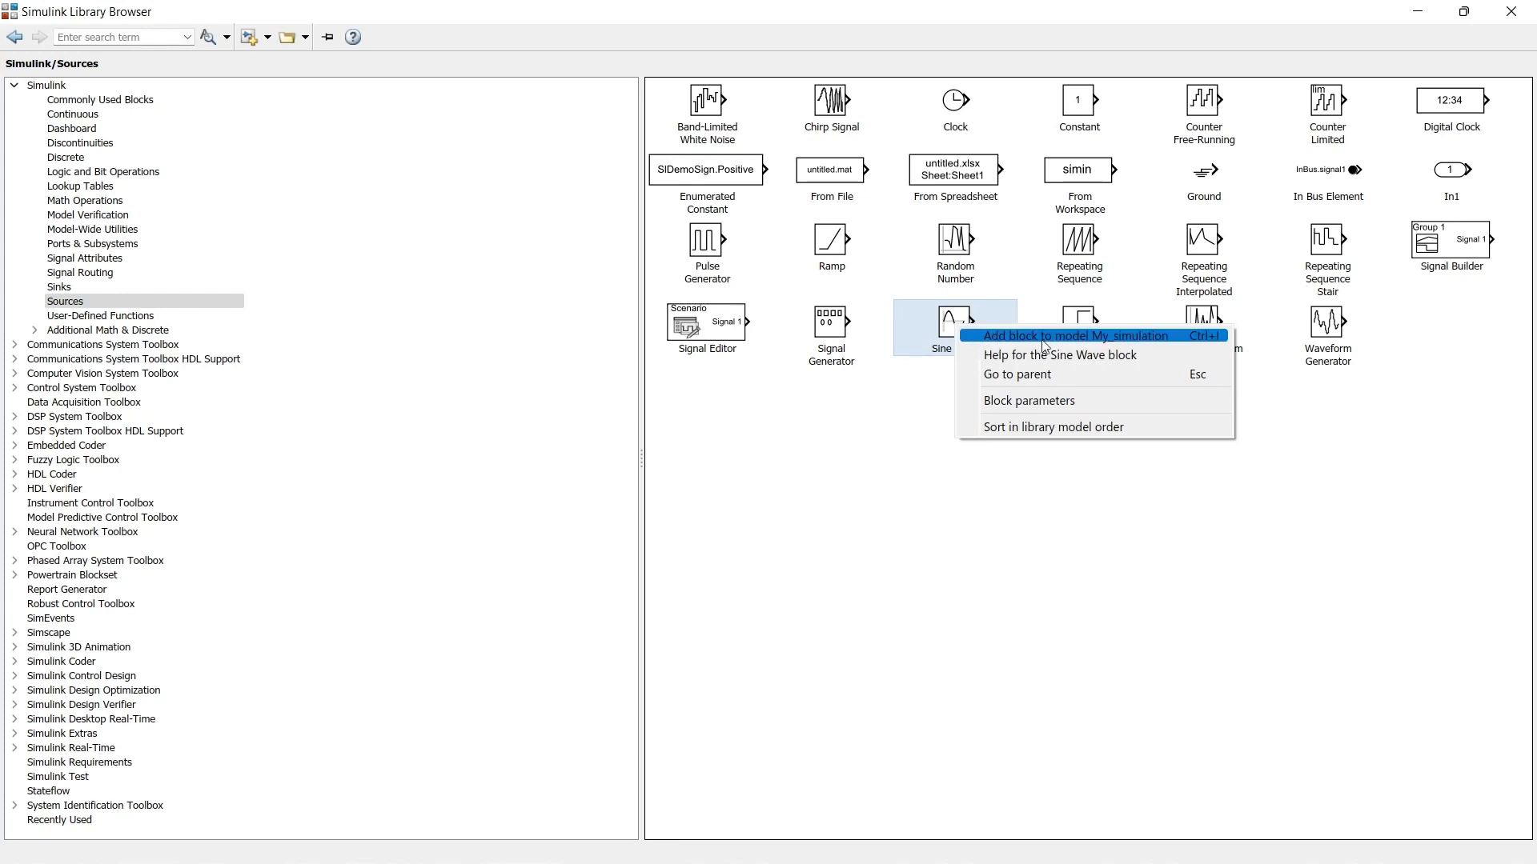
{"action": "left_click", "coordinate": [1109, 343]}
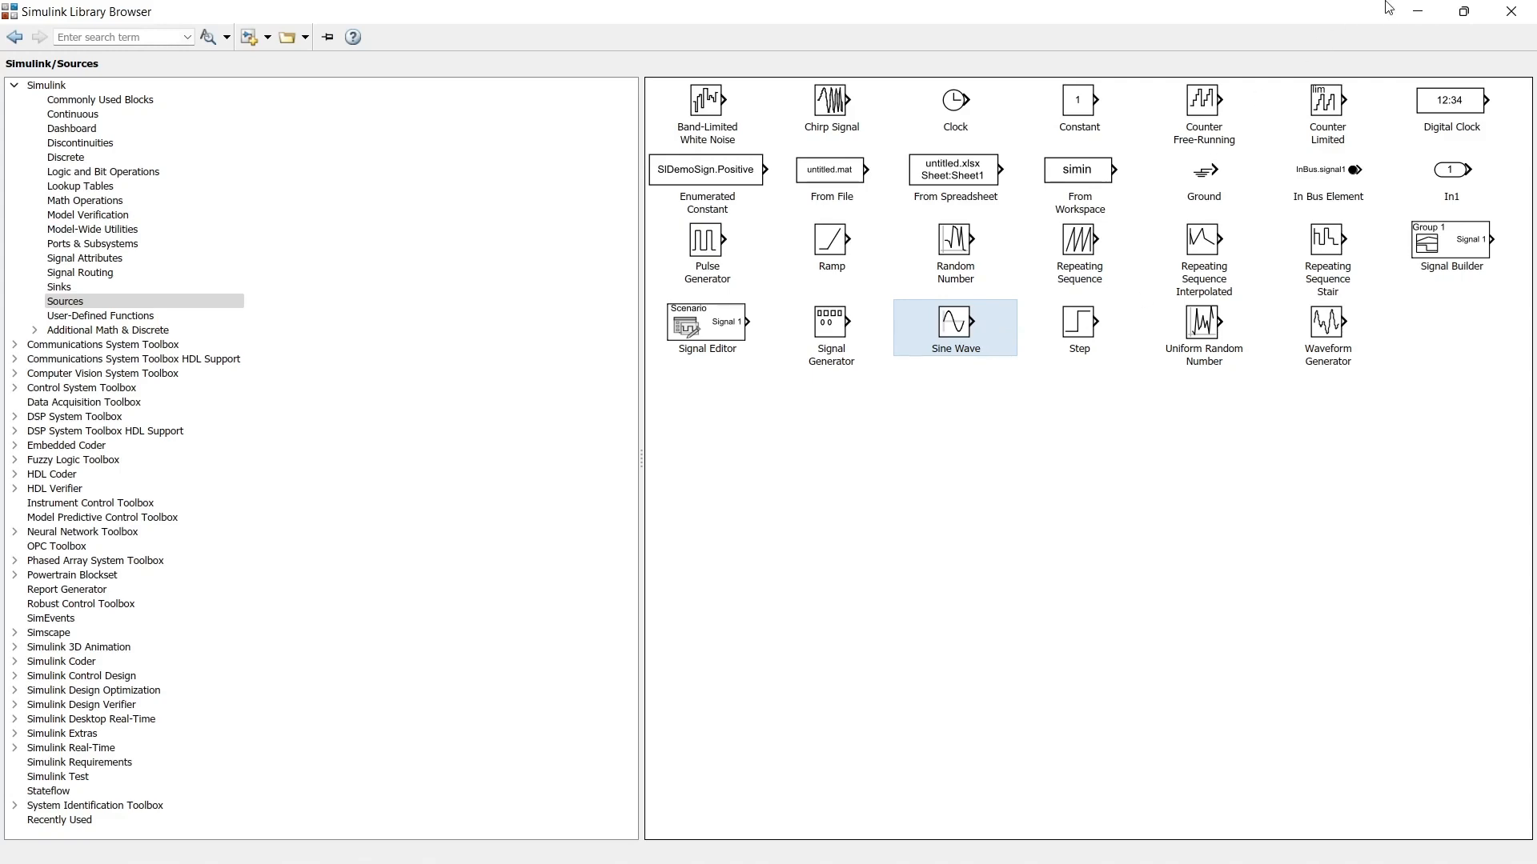
{"action": "left_click", "coordinate": [1416, 13]}
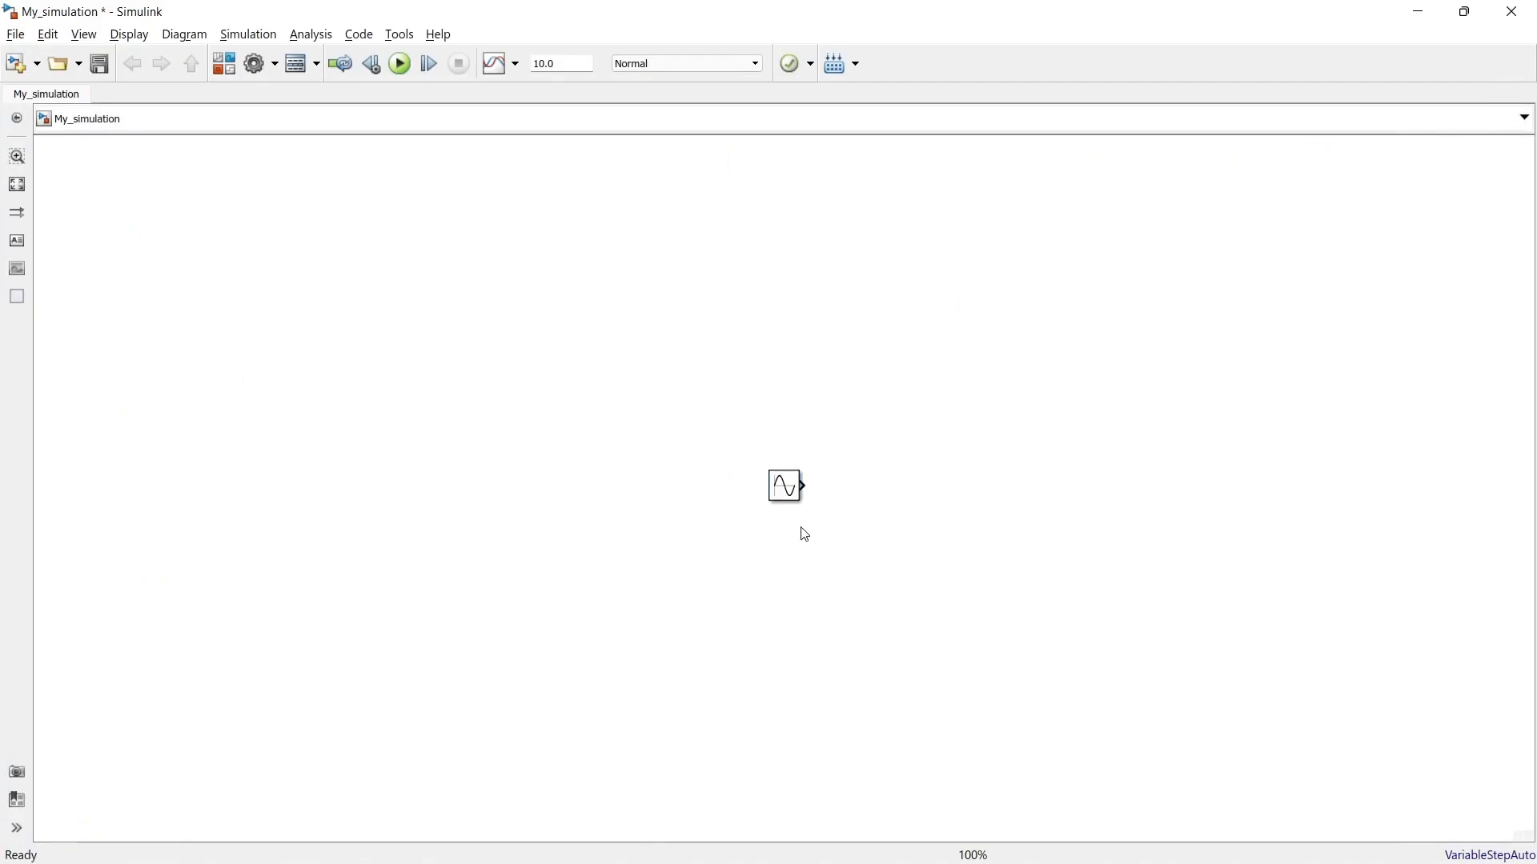
{"action": "left_click_drag", "start_coordinate": [790, 485], "coordinate": [309, 330]}
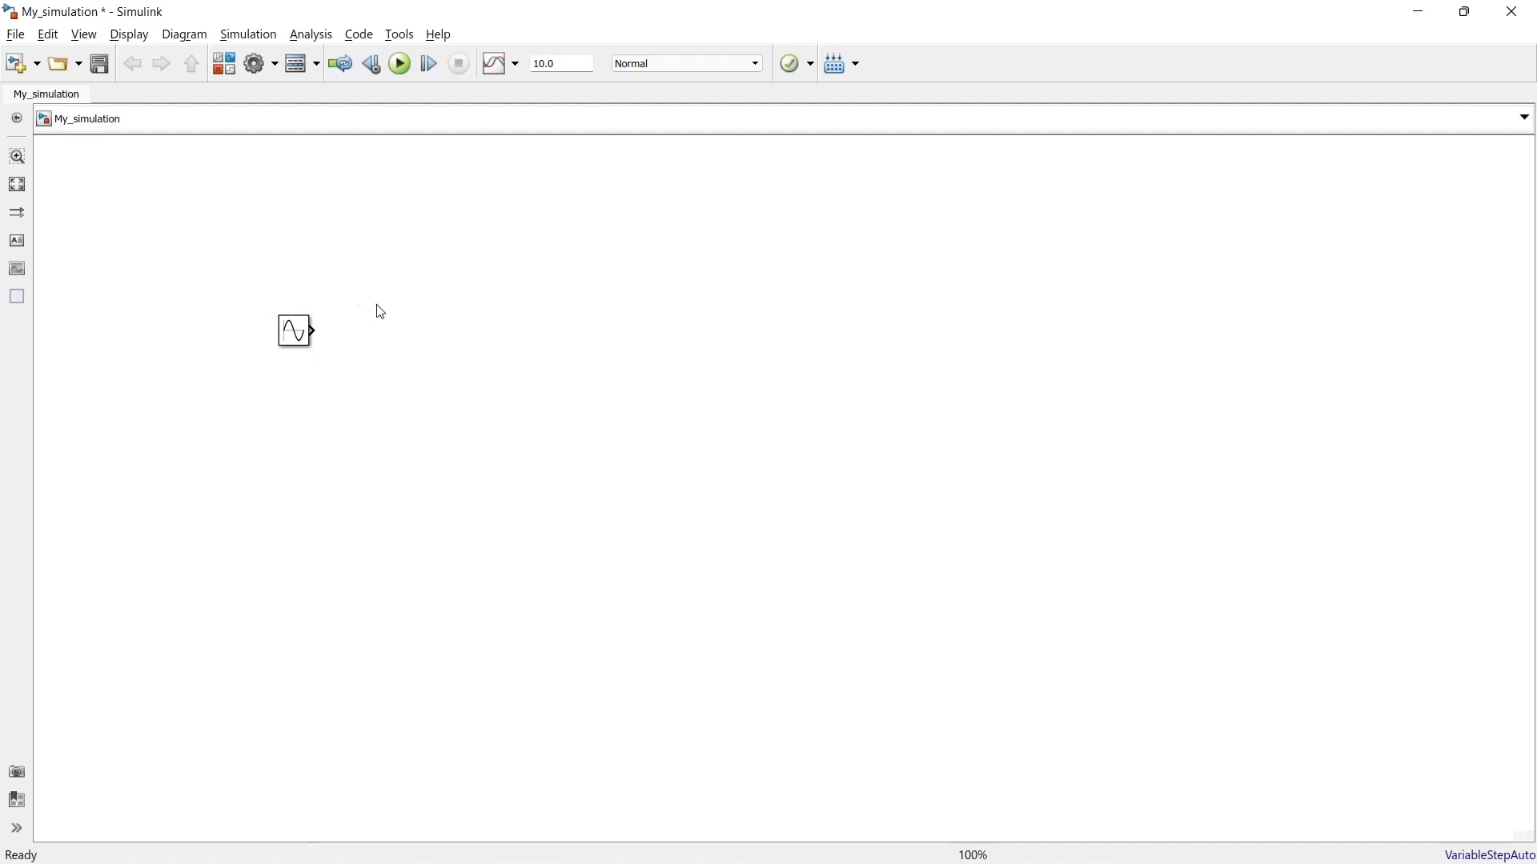
Step: Insert a second Simulink Sources Sine Wave block through the canvas quick search, enter its amplitude, and place it directly above the first
{"action": "double_click", "coordinate": [380, 312]}
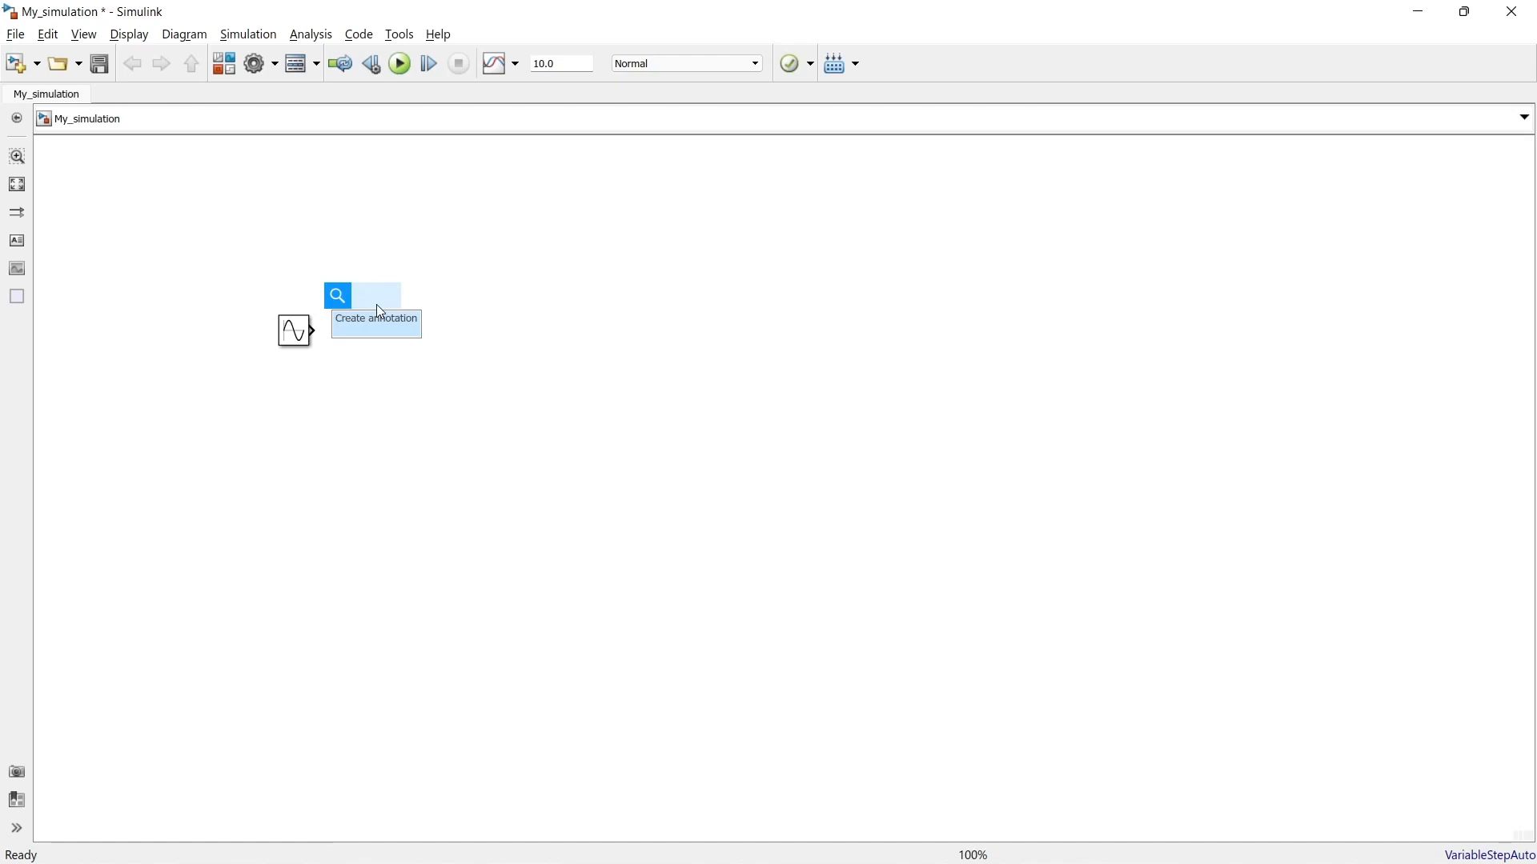
{"action": "type", "text": "Sine wave"}
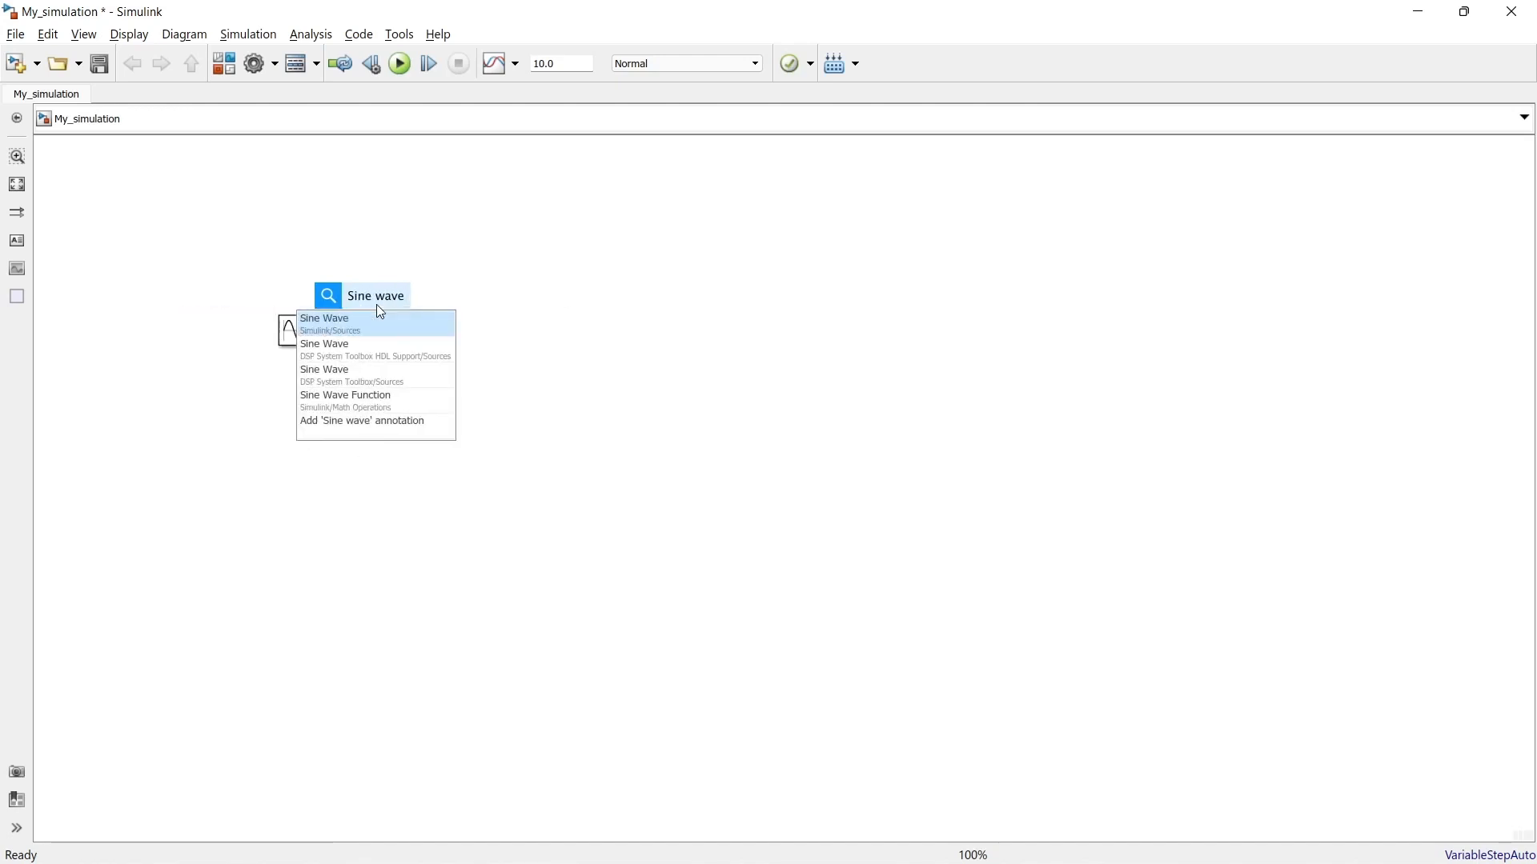
{"action": "left_click", "coordinate": [332, 324]}
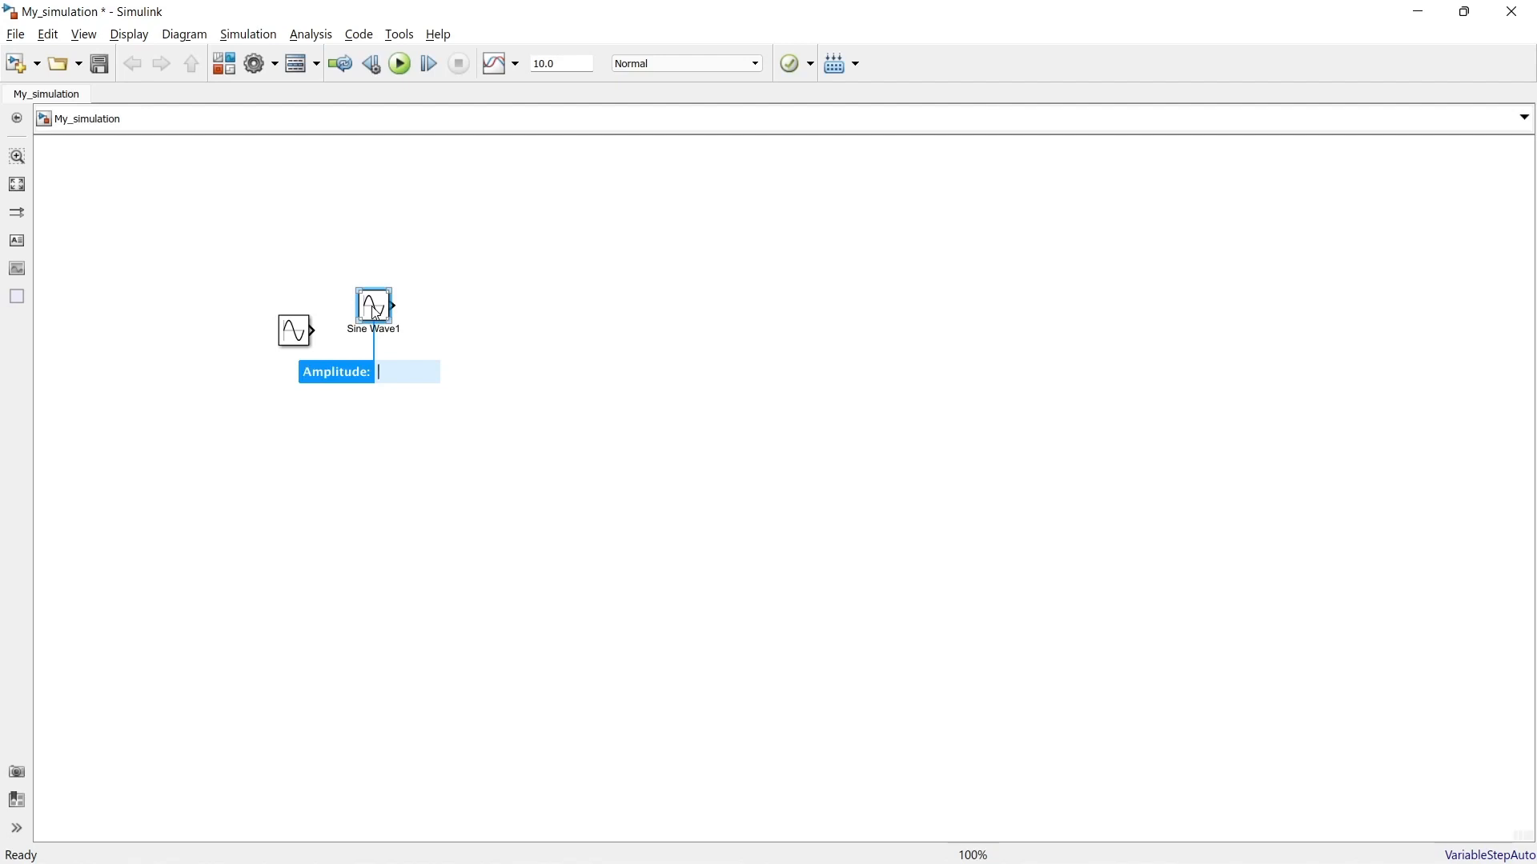
{"action": "type", "text": "4"}
{"action": "key", "text": "Return"}
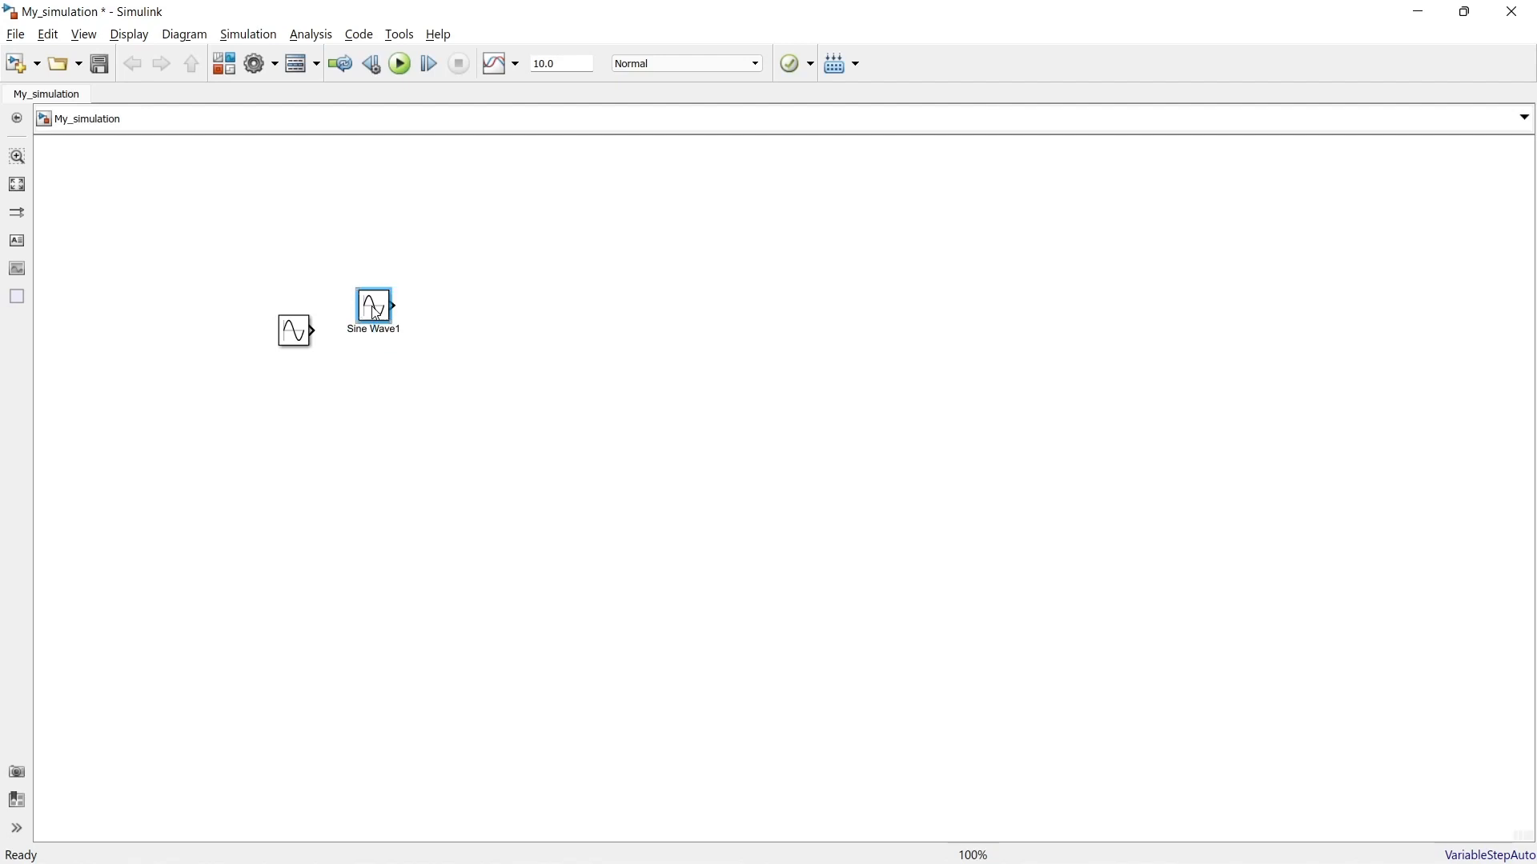
{"action": "left_click_drag", "start_coordinate": [376, 313], "coordinate": [297, 254]}
{"action": "left_click", "coordinate": [296, 342]}
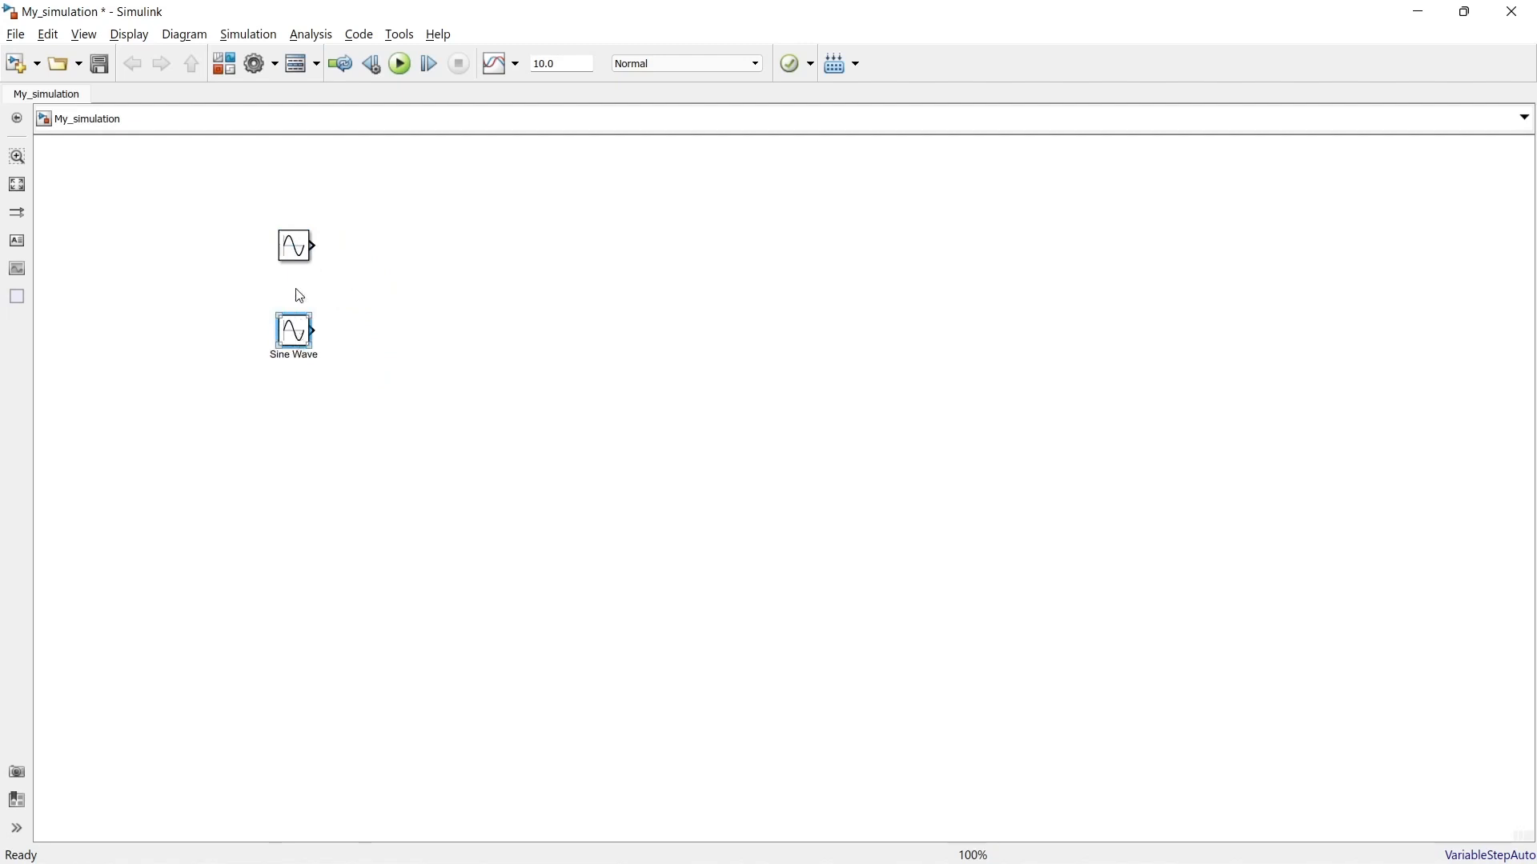
Step: Review the block parameters of the lower Sine Wave block, including amplitude, bias, frequency, phase and sample time
{"action": "left_click", "coordinate": [298, 260]}
{"action": "left_click", "coordinate": [300, 340]}
{"action": "double_click", "coordinate": [300, 340]}
{"action": "left_click", "coordinate": [442, 528]}
{"action": "double_click", "coordinate": [442, 528]}
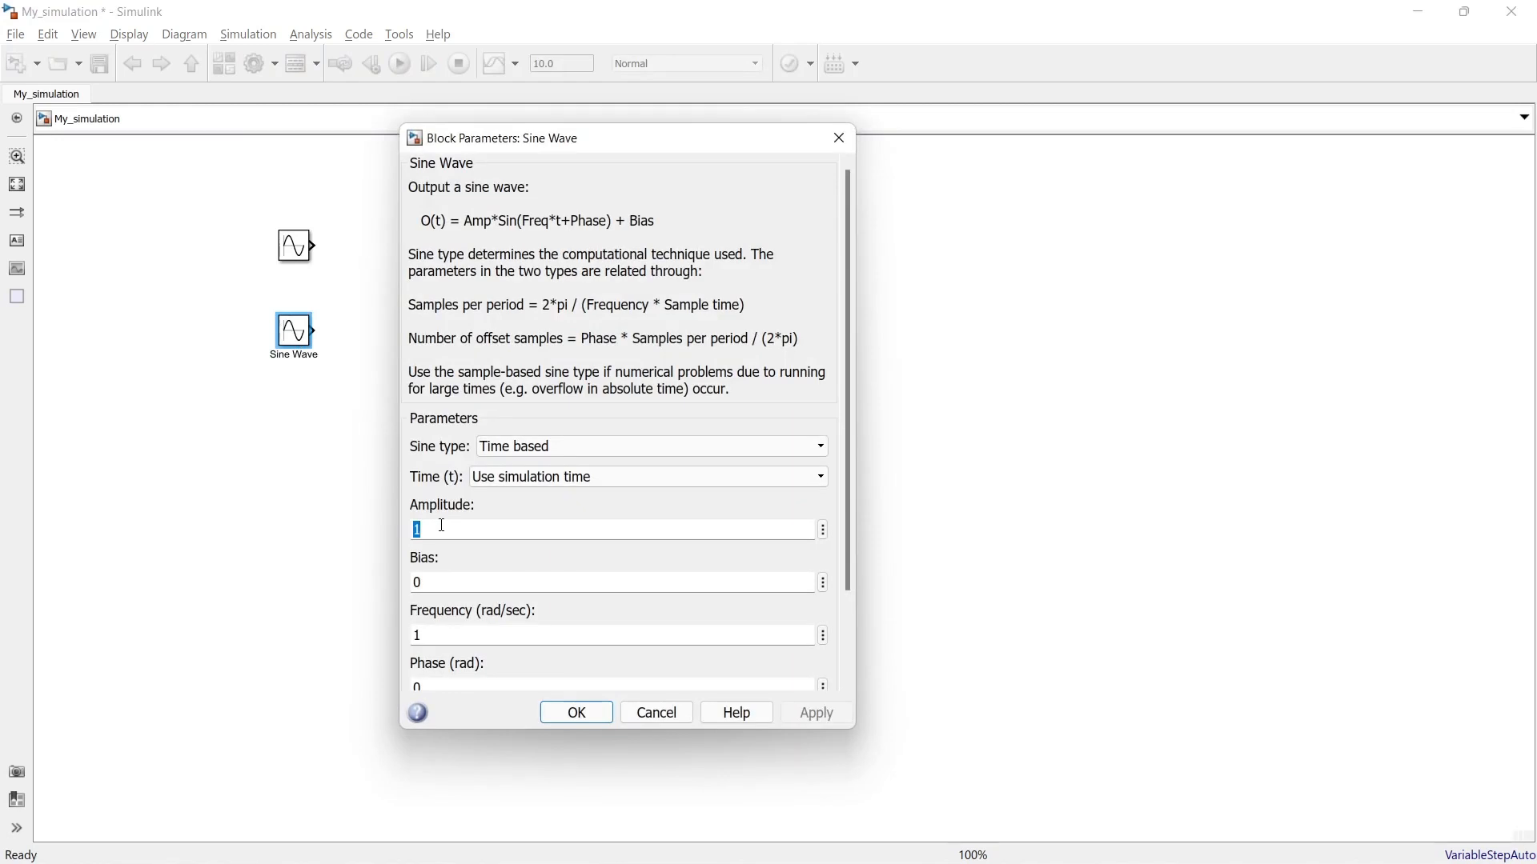
{"action": "left_click_drag", "start_coordinate": [847, 264], "coordinate": [842, 377]}
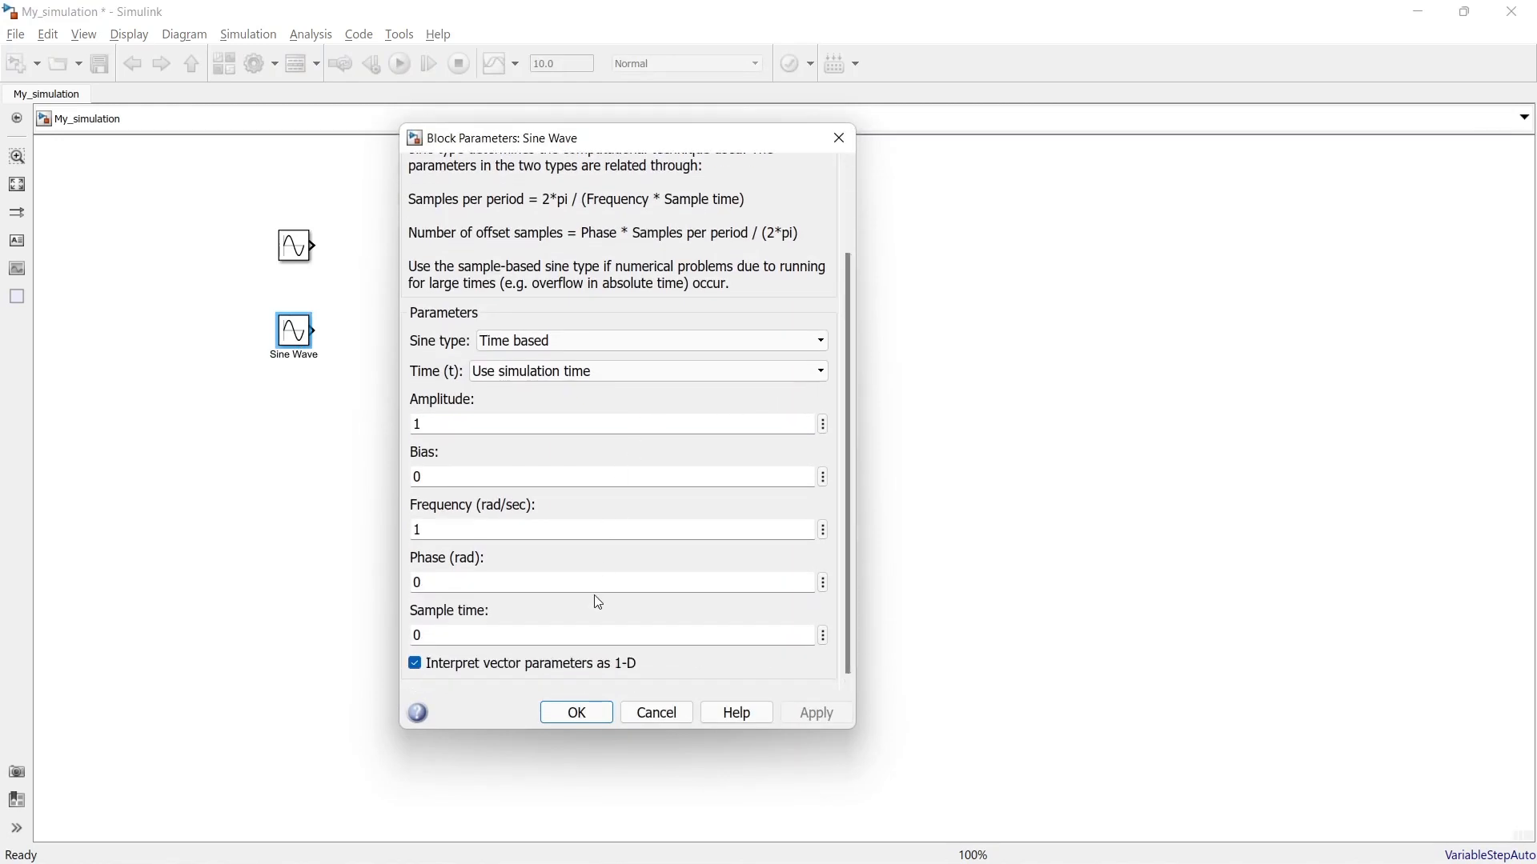
{"action": "double_click", "coordinate": [468, 422]}
{"action": "left_click", "coordinate": [573, 715]}
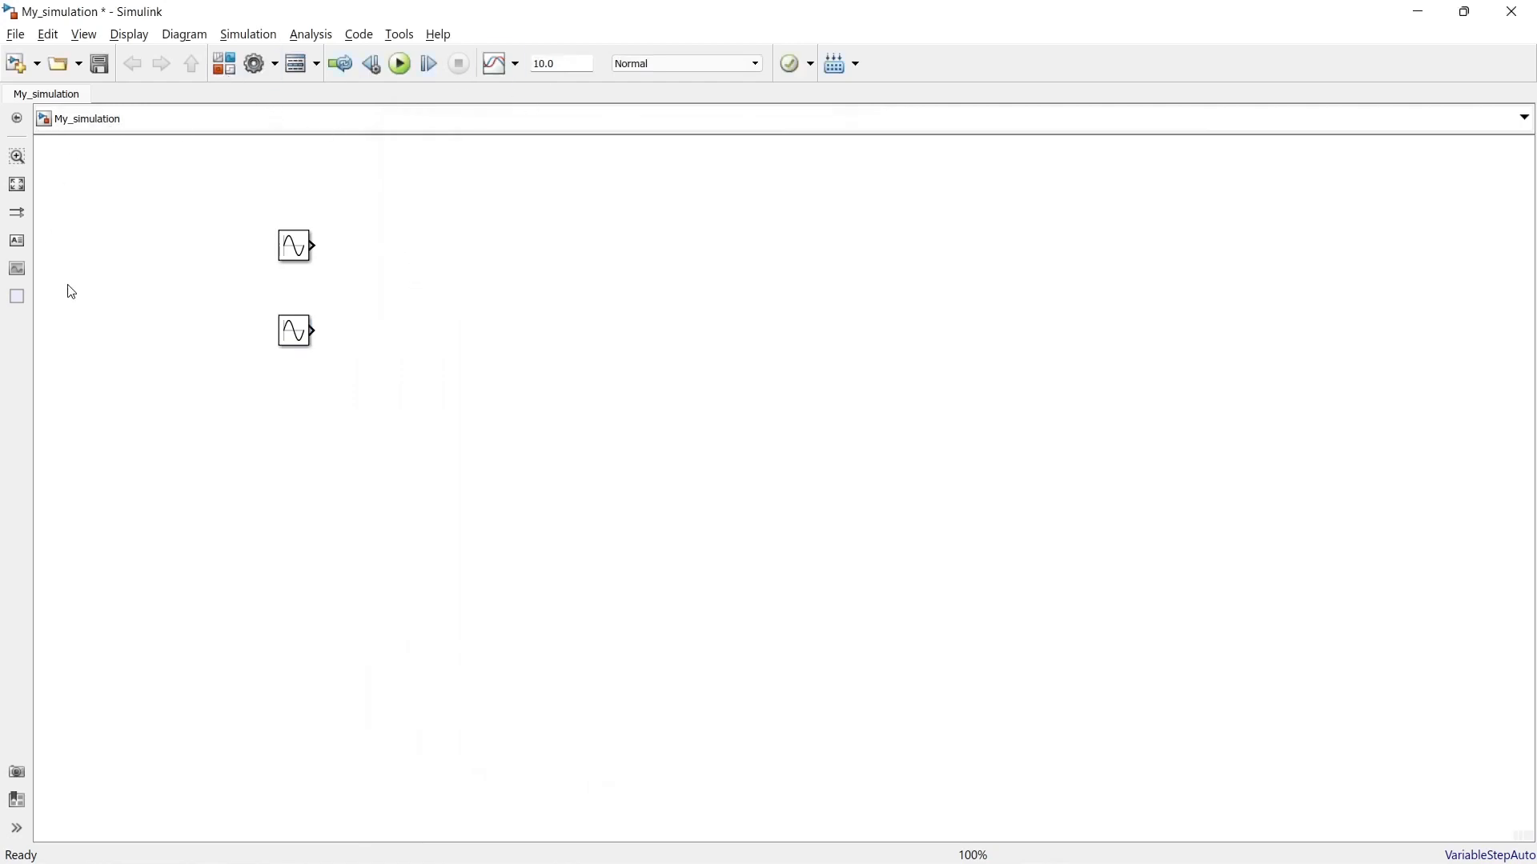
Step: Search the block library for "sum", add the Simulink Add block to My_simulation, and place it beside the two Sine Wave blocks, midway between them vertically
{"action": "left_click", "coordinate": [220, 74]}
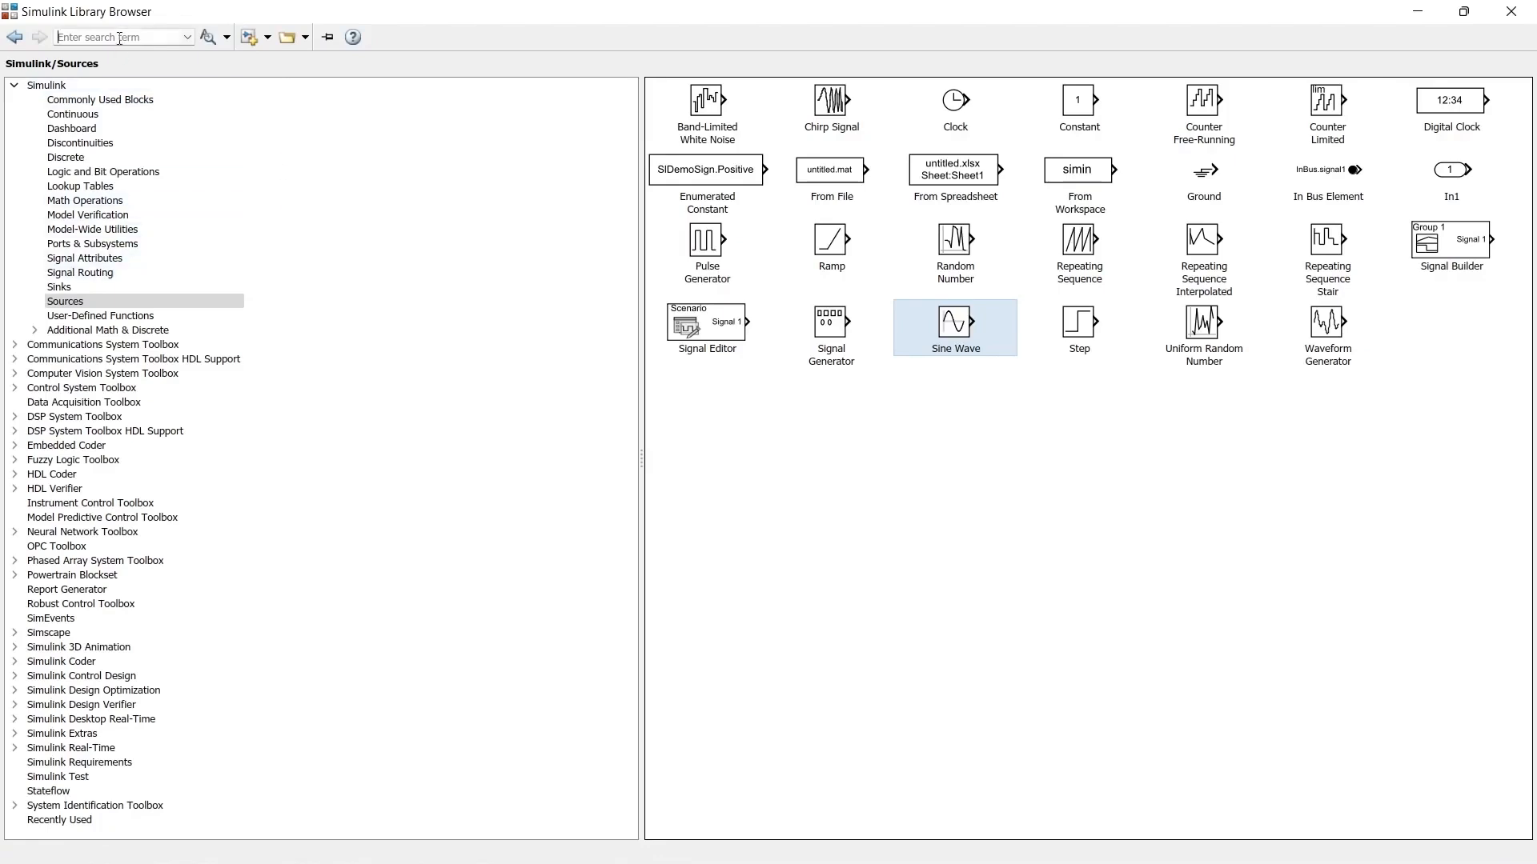
{"action": "type", "text": "sum"}
{"action": "key", "text": "Return"}
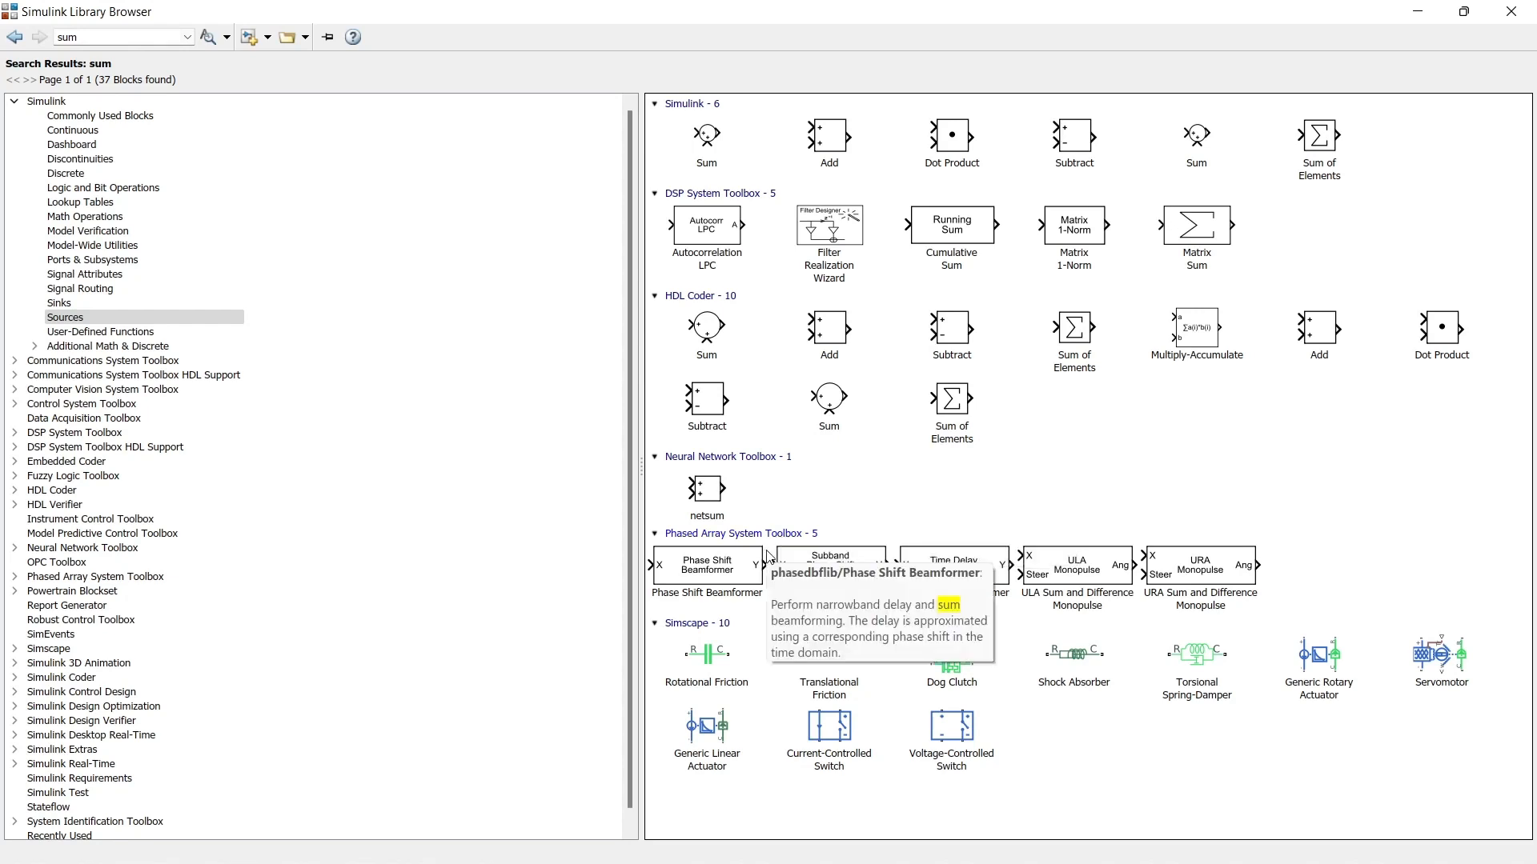
{"action": "left_click", "coordinate": [825, 146]}
{"action": "right_click", "coordinate": [824, 146]}
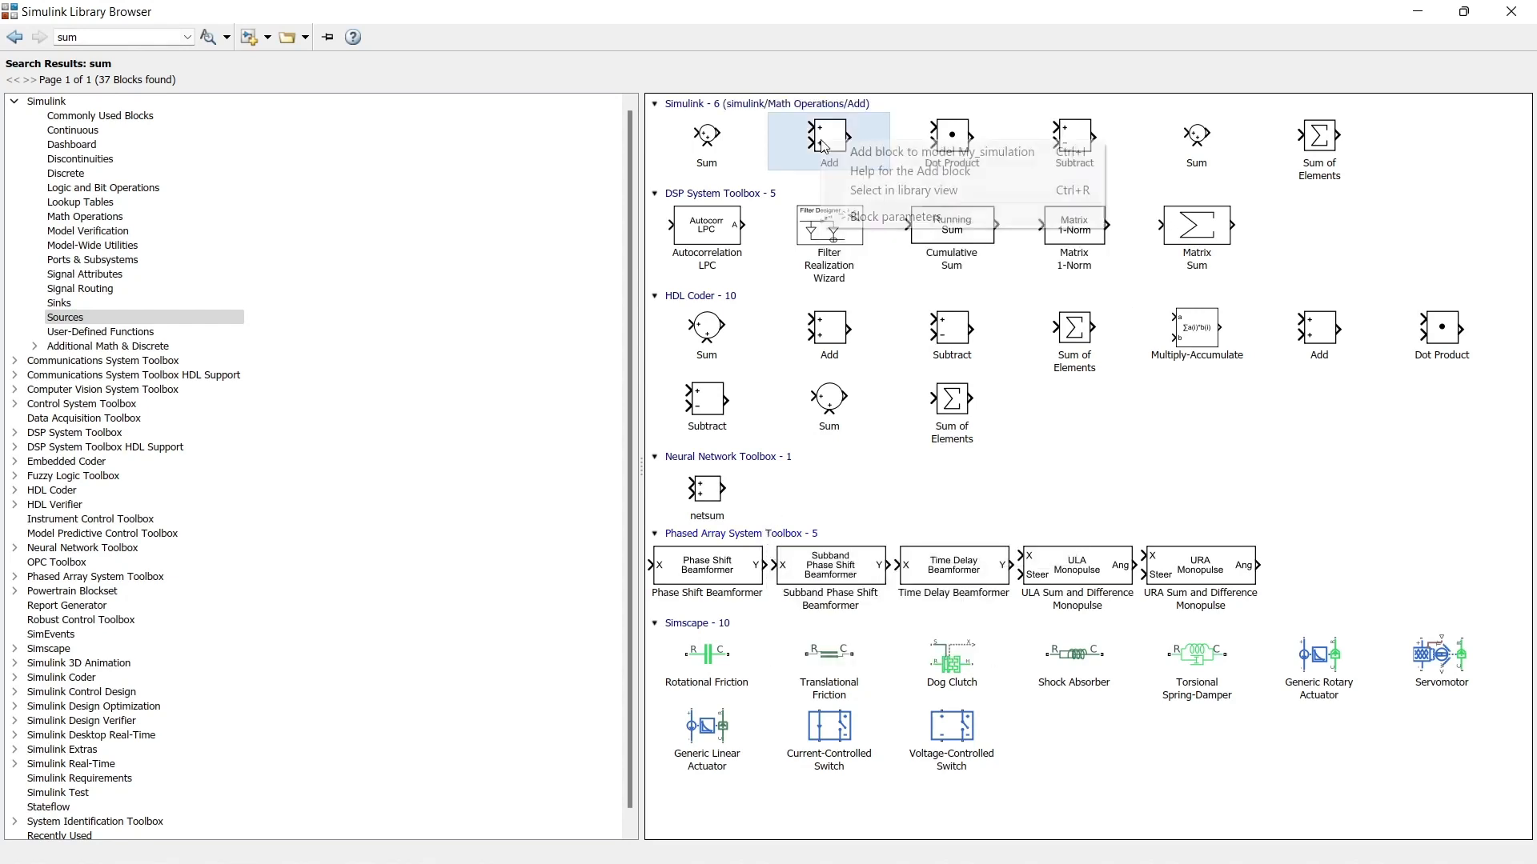
{"action": "key", "text": "Escape"}
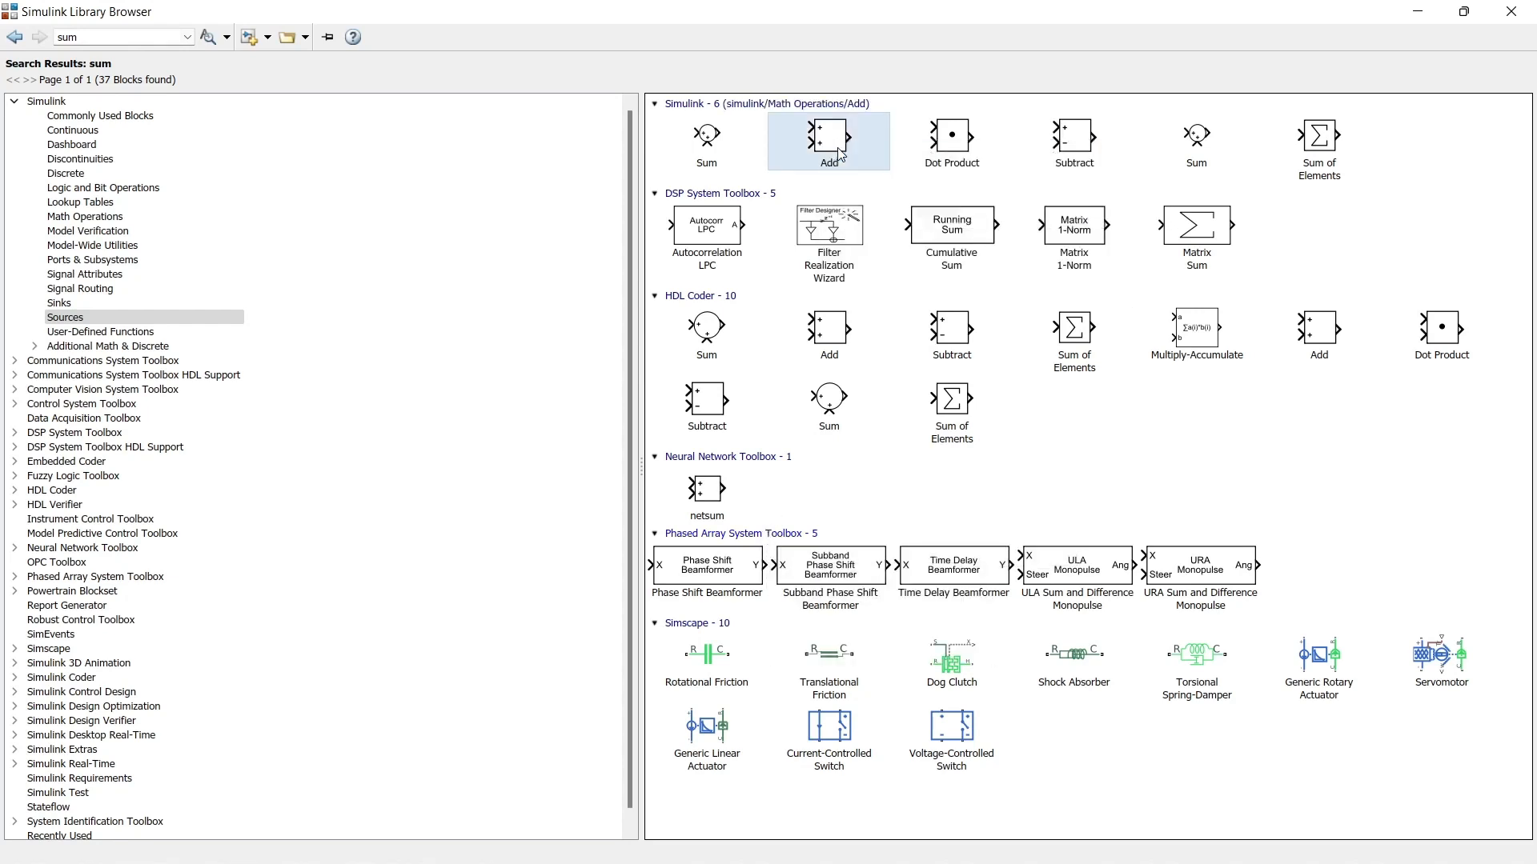
{"action": "left_click", "coordinate": [1418, 12]}
{"action": "left_click_drag", "start_coordinate": [790, 503], "coordinate": [461, 306]}
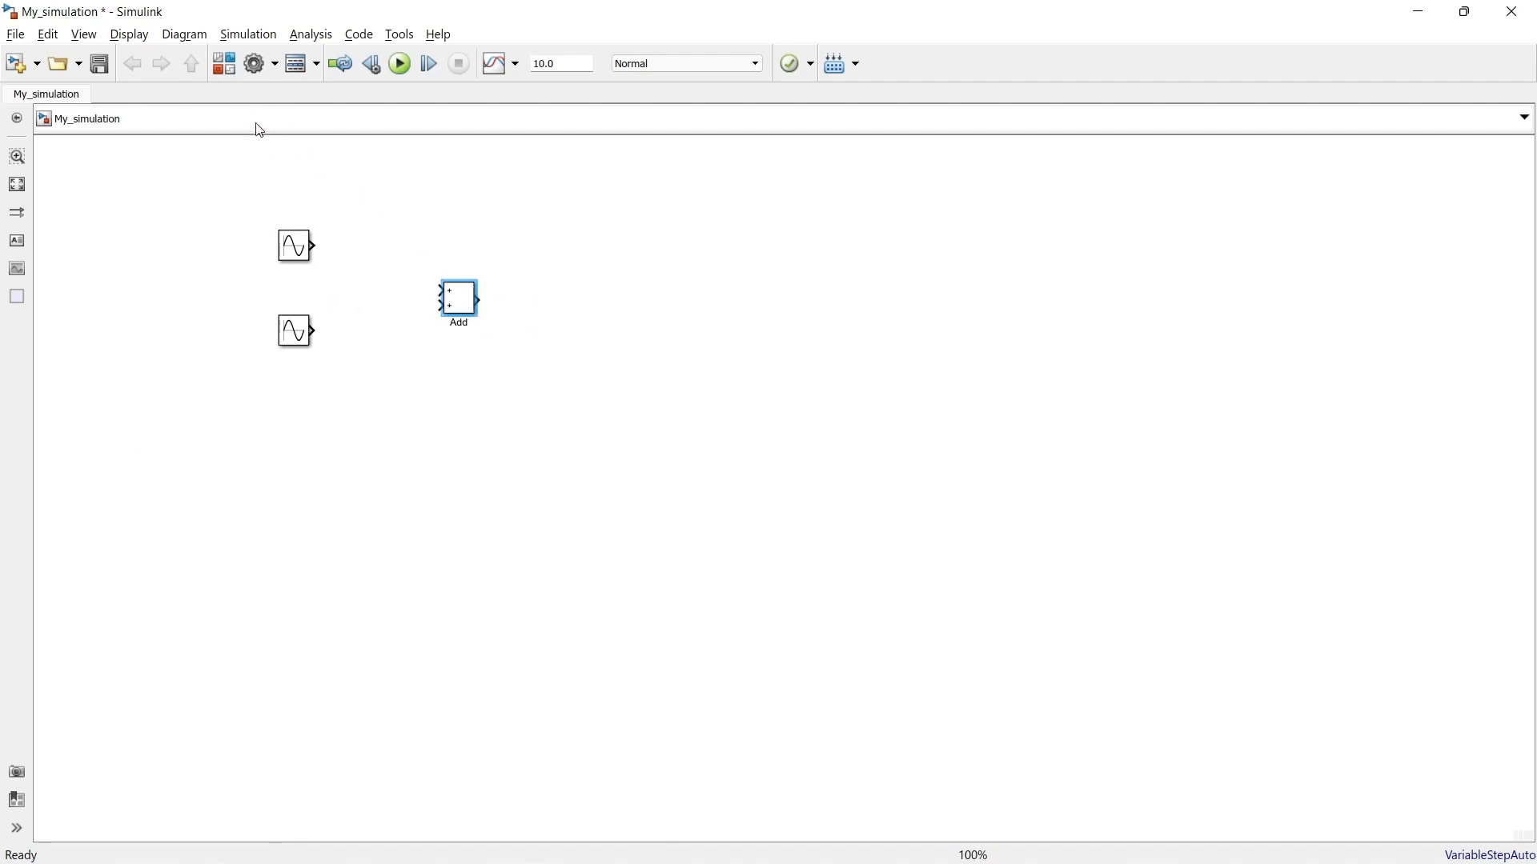
{"action": "left_click_drag", "start_coordinate": [459, 299], "coordinate": [439, 289]}
{"action": "left_click", "coordinate": [527, 299]}
Step: Add a Scope block from the Sinks library to My_simulation and place it in line with the Add block's output
{"action": "left_click", "coordinate": [219, 65]}
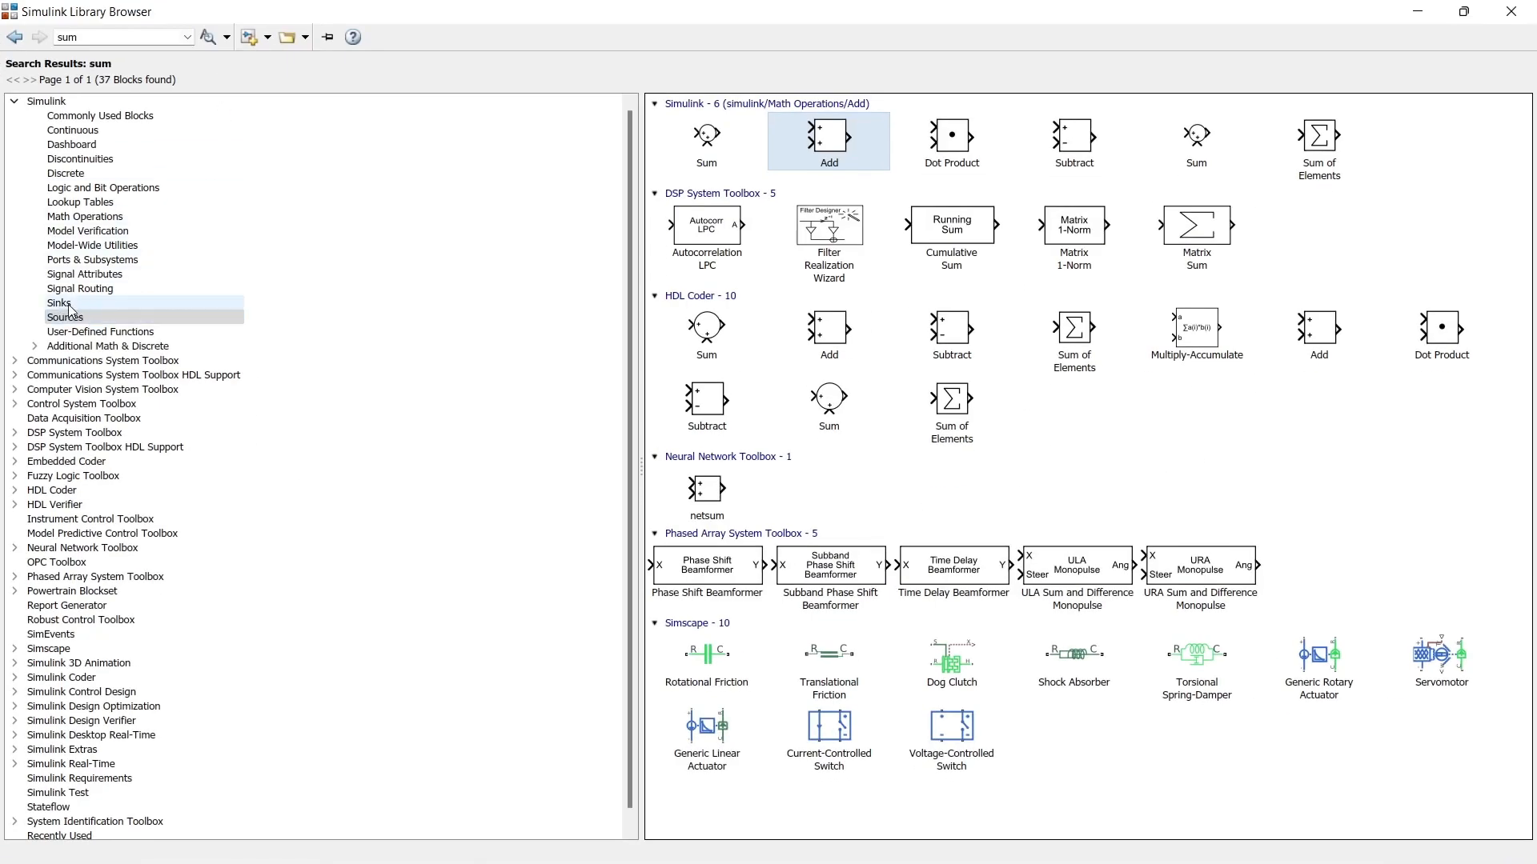
{"action": "left_click", "coordinate": [60, 303]}
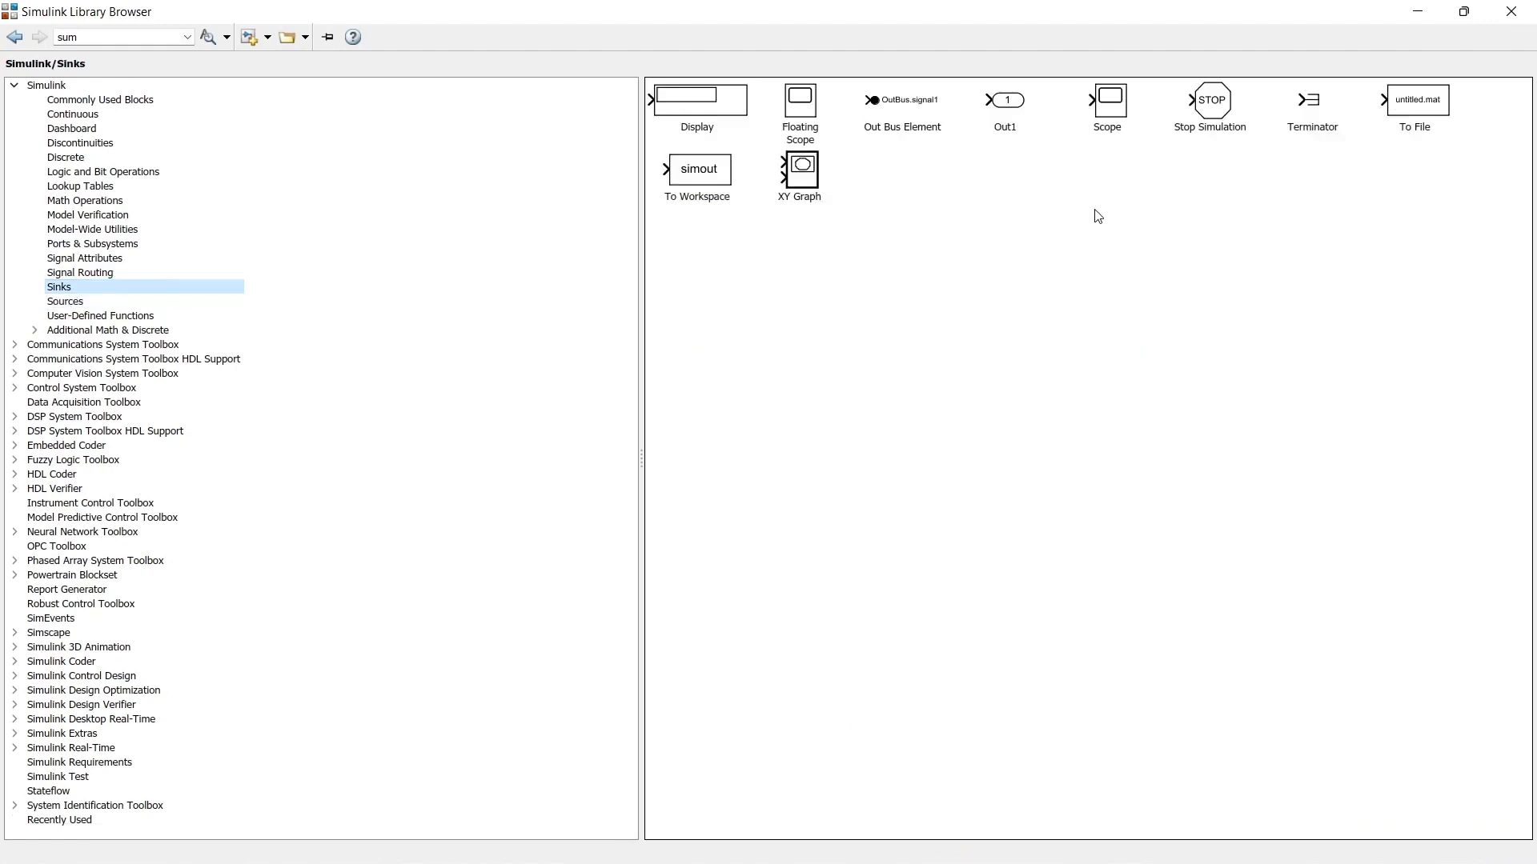
{"action": "left_click", "coordinate": [1105, 112]}
{"action": "right_click", "coordinate": [1104, 112]}
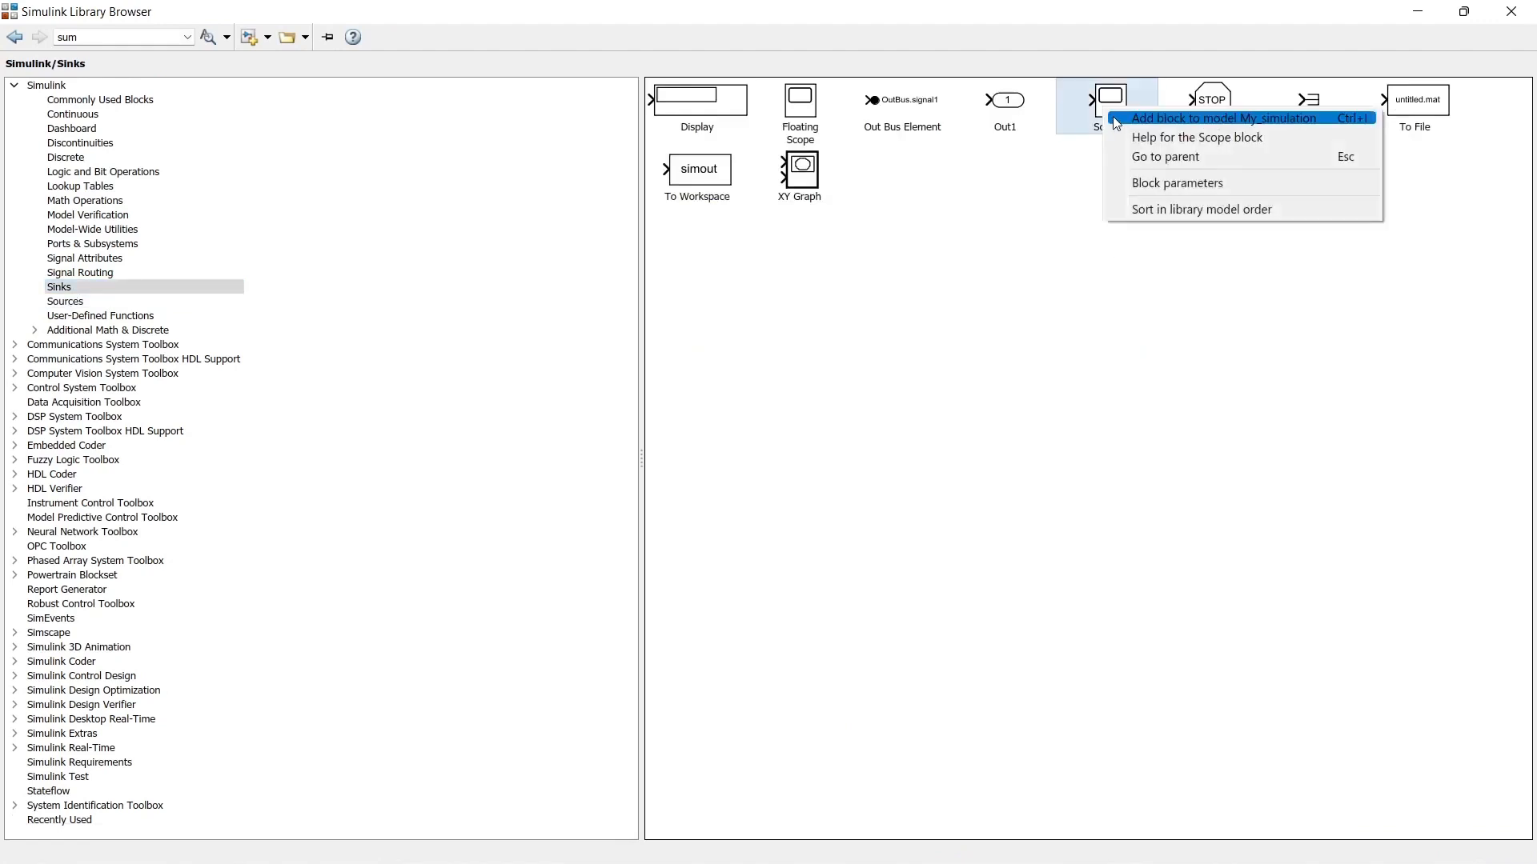
{"action": "left_click", "coordinate": [1121, 120]}
{"action": "left_click", "coordinate": [1418, 11]}
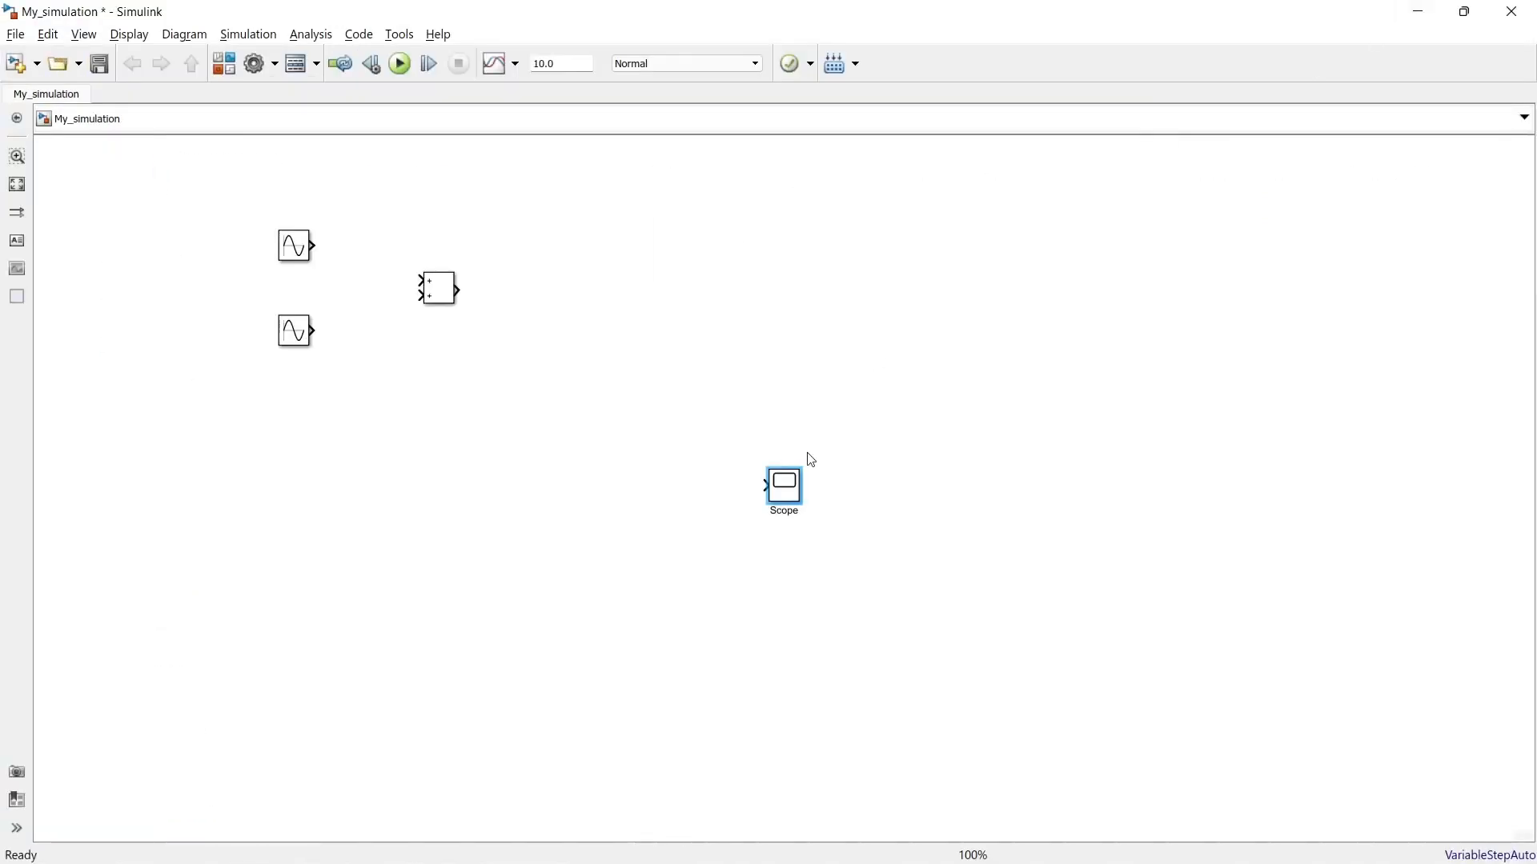
{"action": "left_click_drag", "start_coordinate": [784, 496], "coordinate": [625, 301]}
{"action": "left_click", "coordinate": [693, 458]}
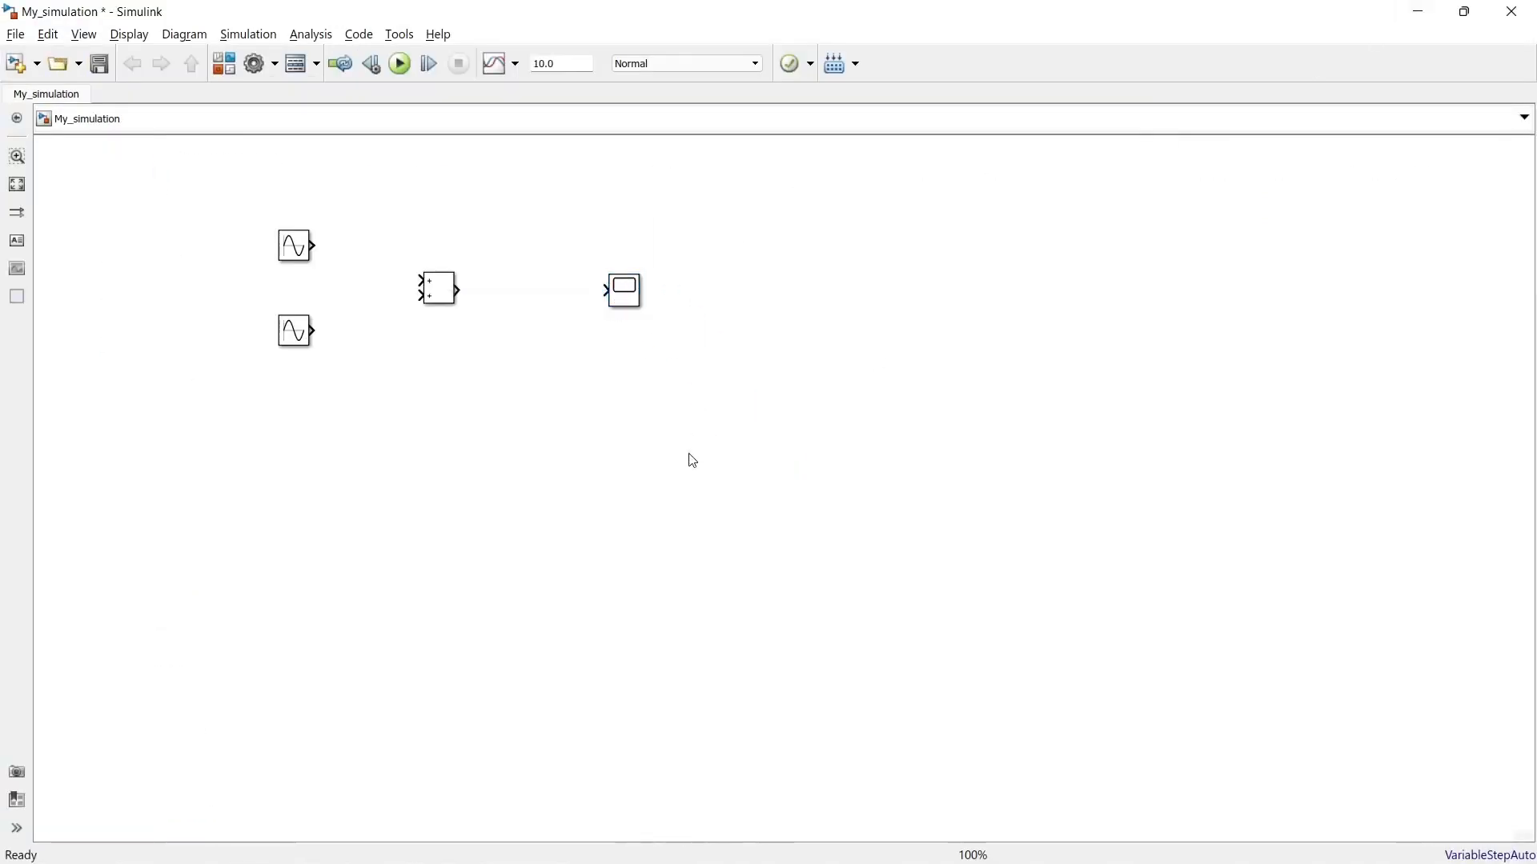
Step: Connect both Sine Wave outputs to the Add block's inputs and the Add block's output to the Scope
{"action": "left_click_drag", "start_coordinate": [313, 245], "coordinate": [420, 280]}
{"action": "mouse_move", "coordinate": [312, 331]}
{"action": "left_mouse_down"}
{"action": "mouse_move", "coordinate": [420, 296]}
{"action": "mouse_move", "coordinate": [606, 290]}
{"action": "left_mouse_up"}
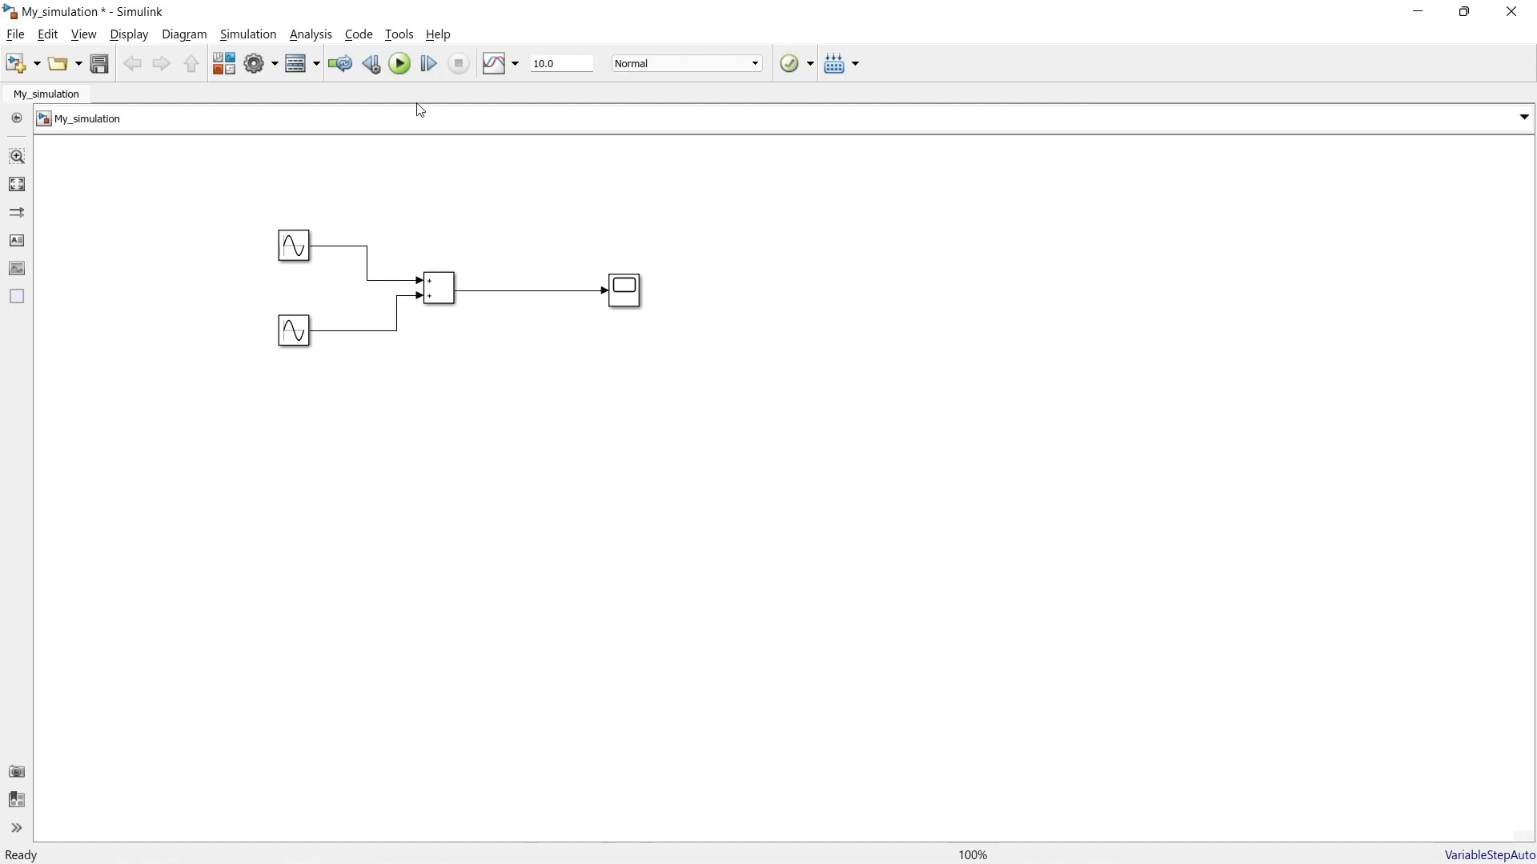
Step: Run the simulation and inspect the summed waveform in the Scope window, closing it when finished
{"action": "left_click", "coordinate": [399, 64]}
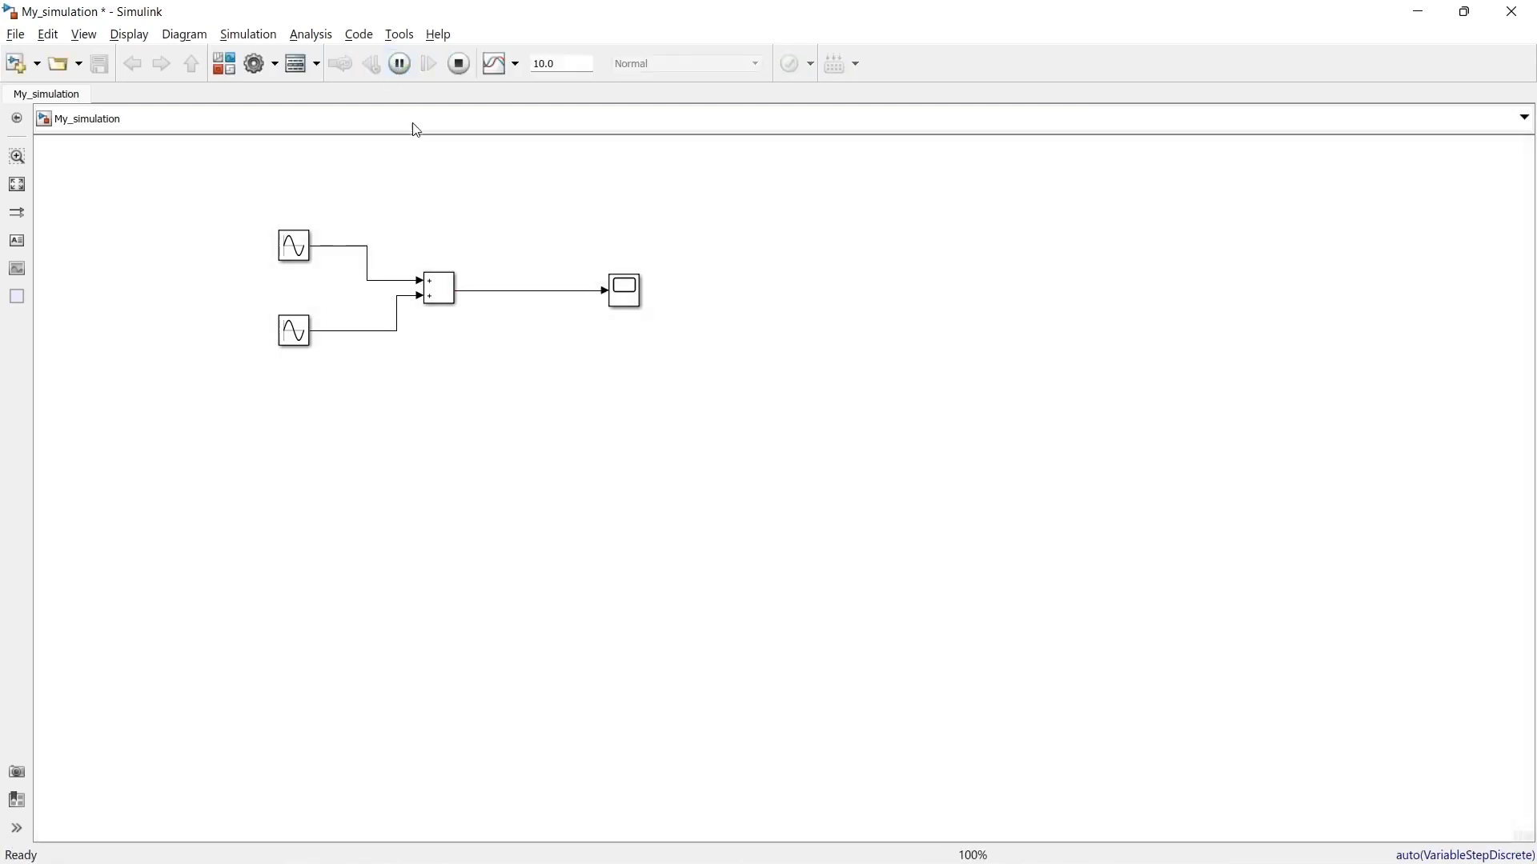
{"action": "left_click", "coordinate": [632, 306]}
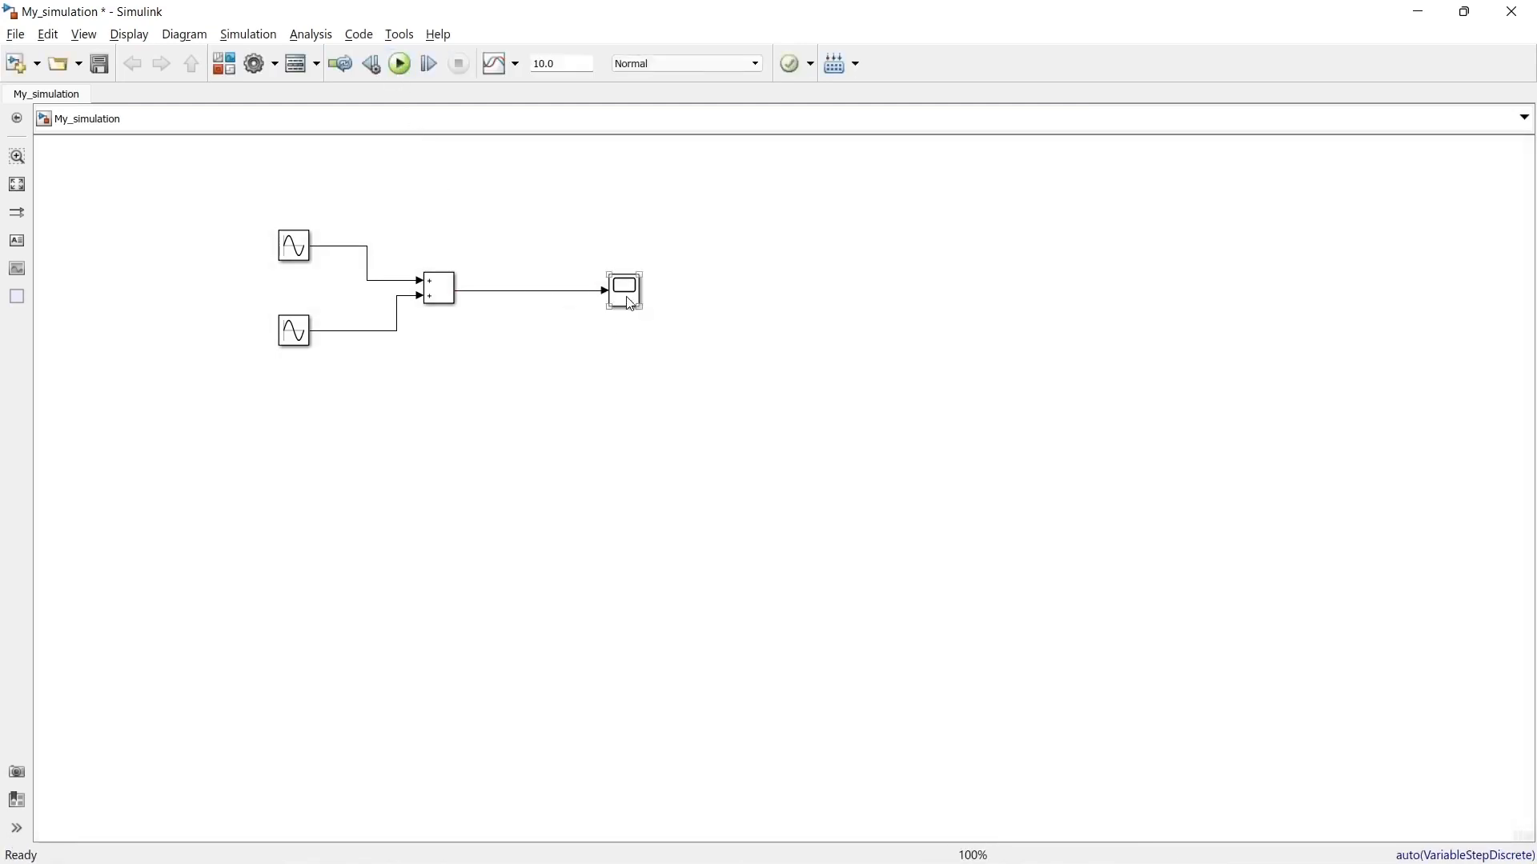
{"action": "double_click", "coordinate": [633, 307]}
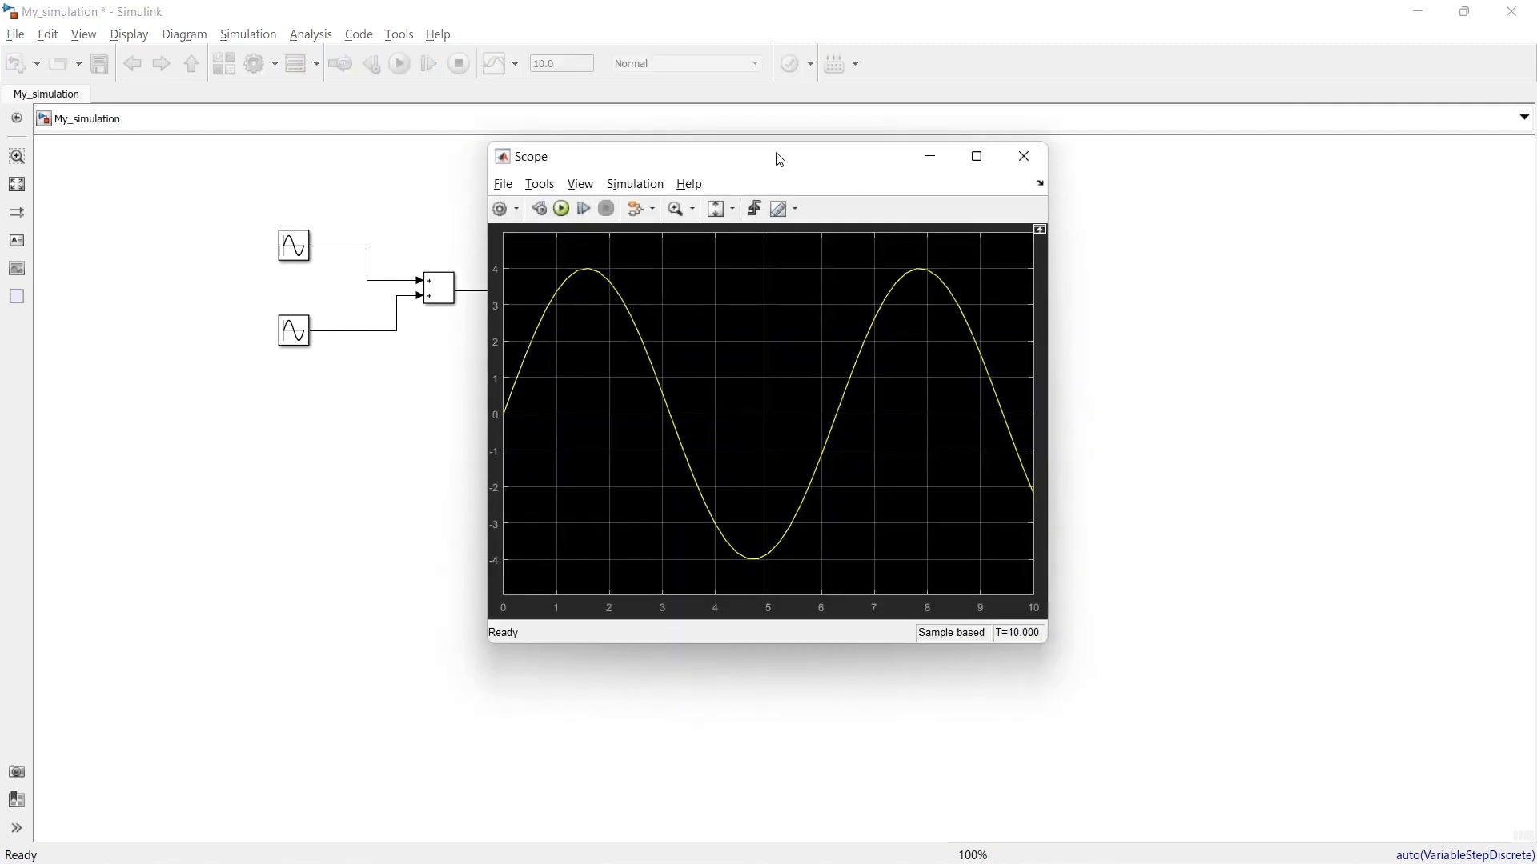
{"action": "left_click_drag", "start_coordinate": [779, 158], "coordinate": [1024, 166]}
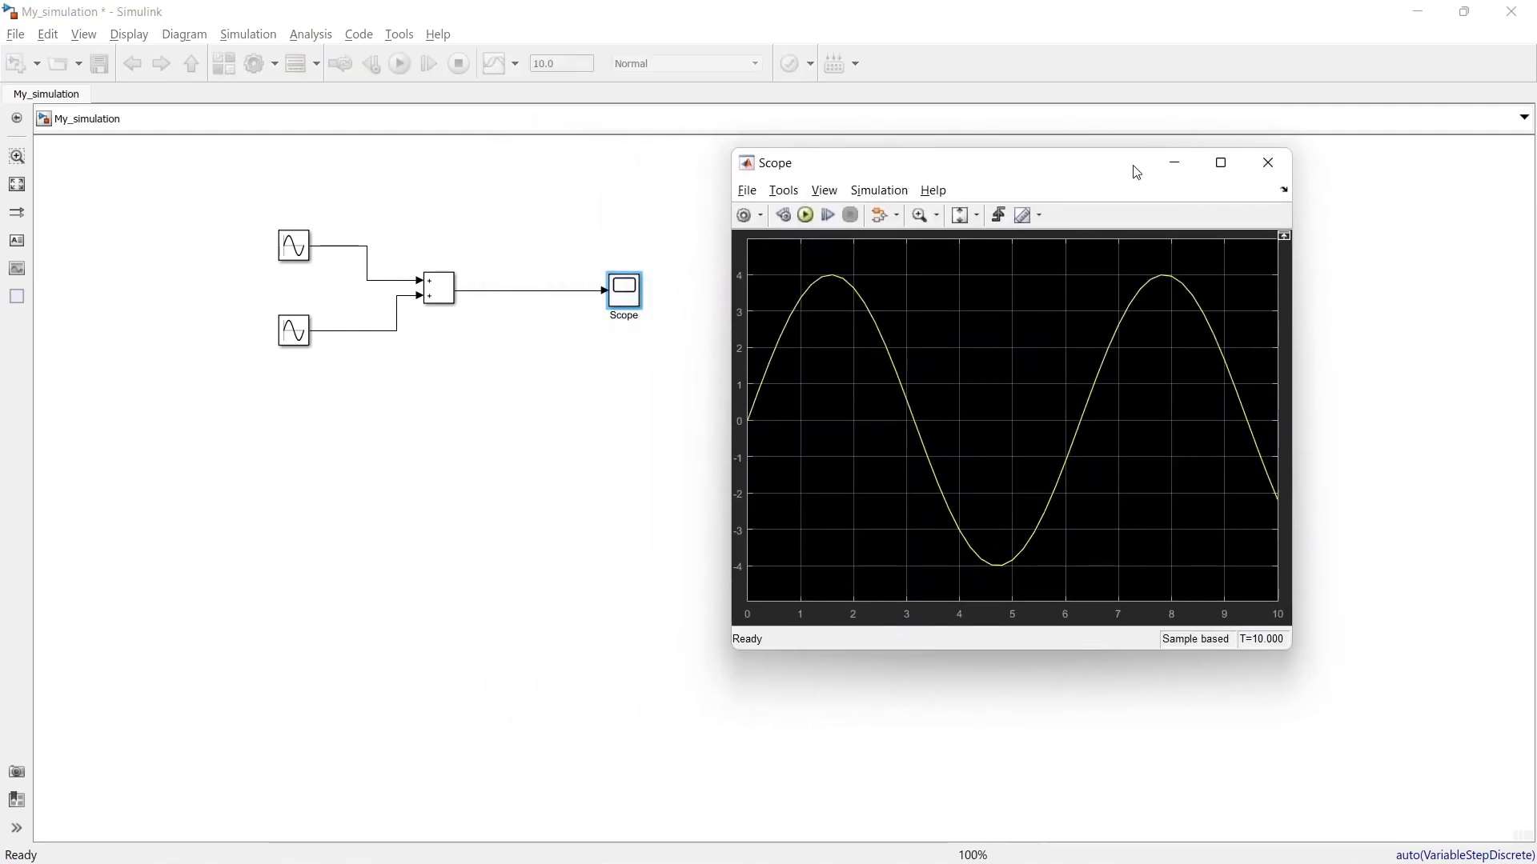
{"action": "left_click", "coordinate": [1267, 163]}
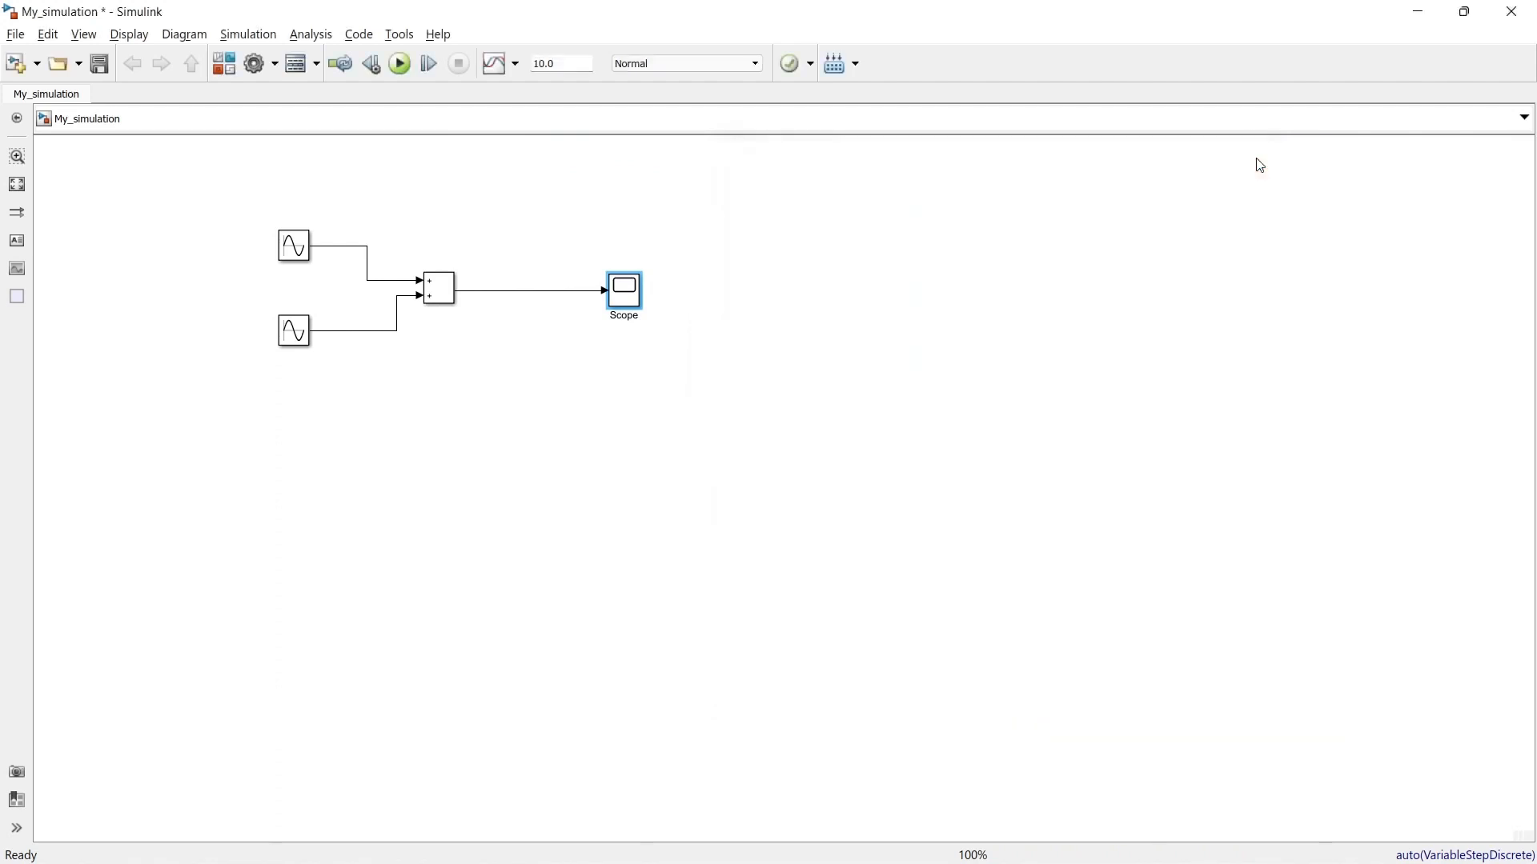
Step: Examine the model's solver type, solver choices and data import/export configuration, plus the contents of My_simulation in the Model Explorer
{"action": "left_click", "coordinate": [253, 67]}
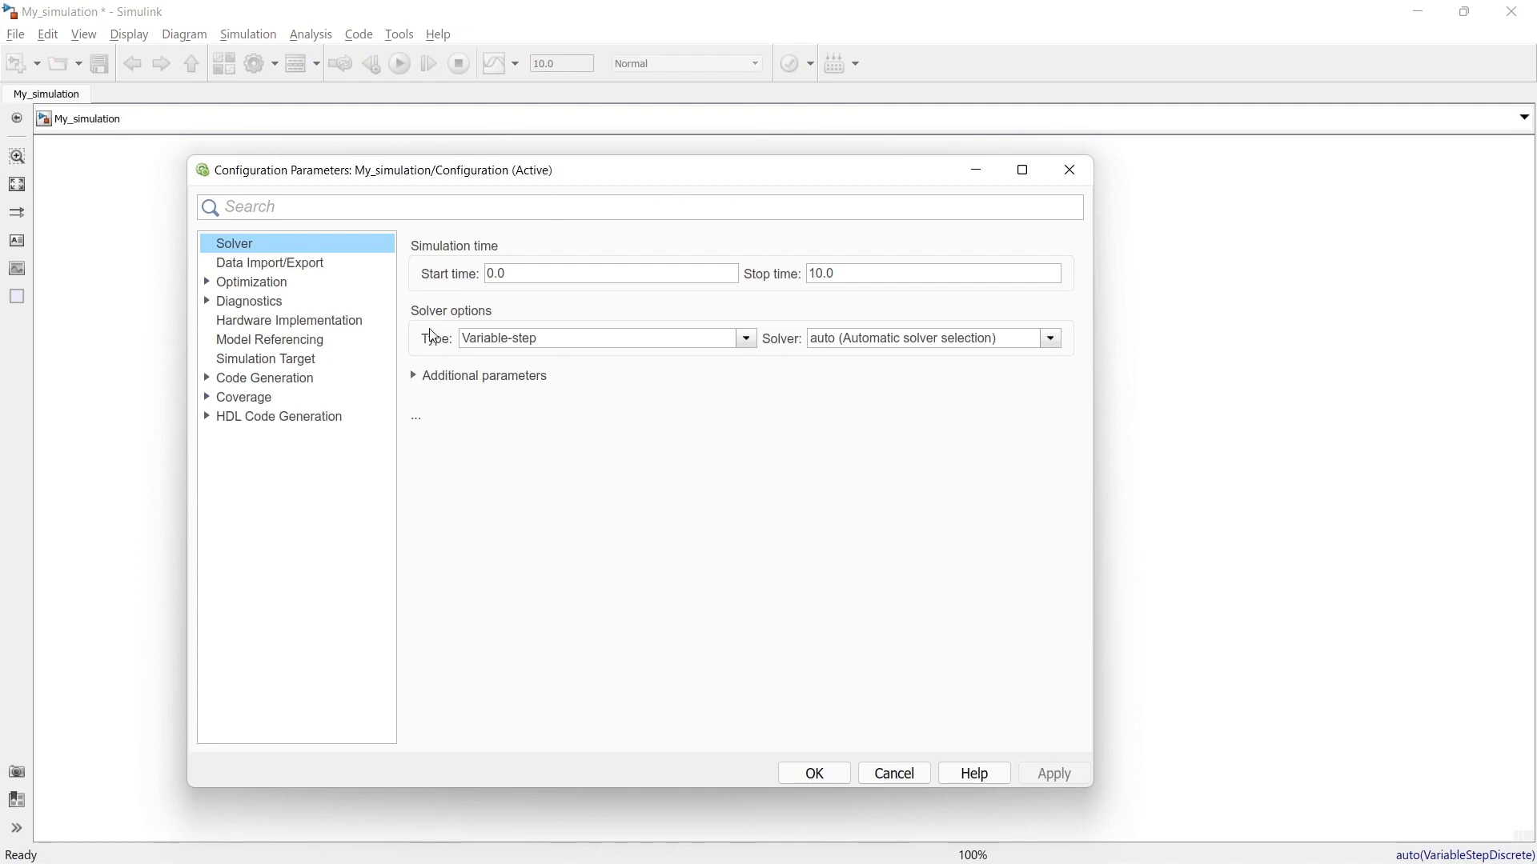
{"action": "left_click", "coordinate": [835, 339]}
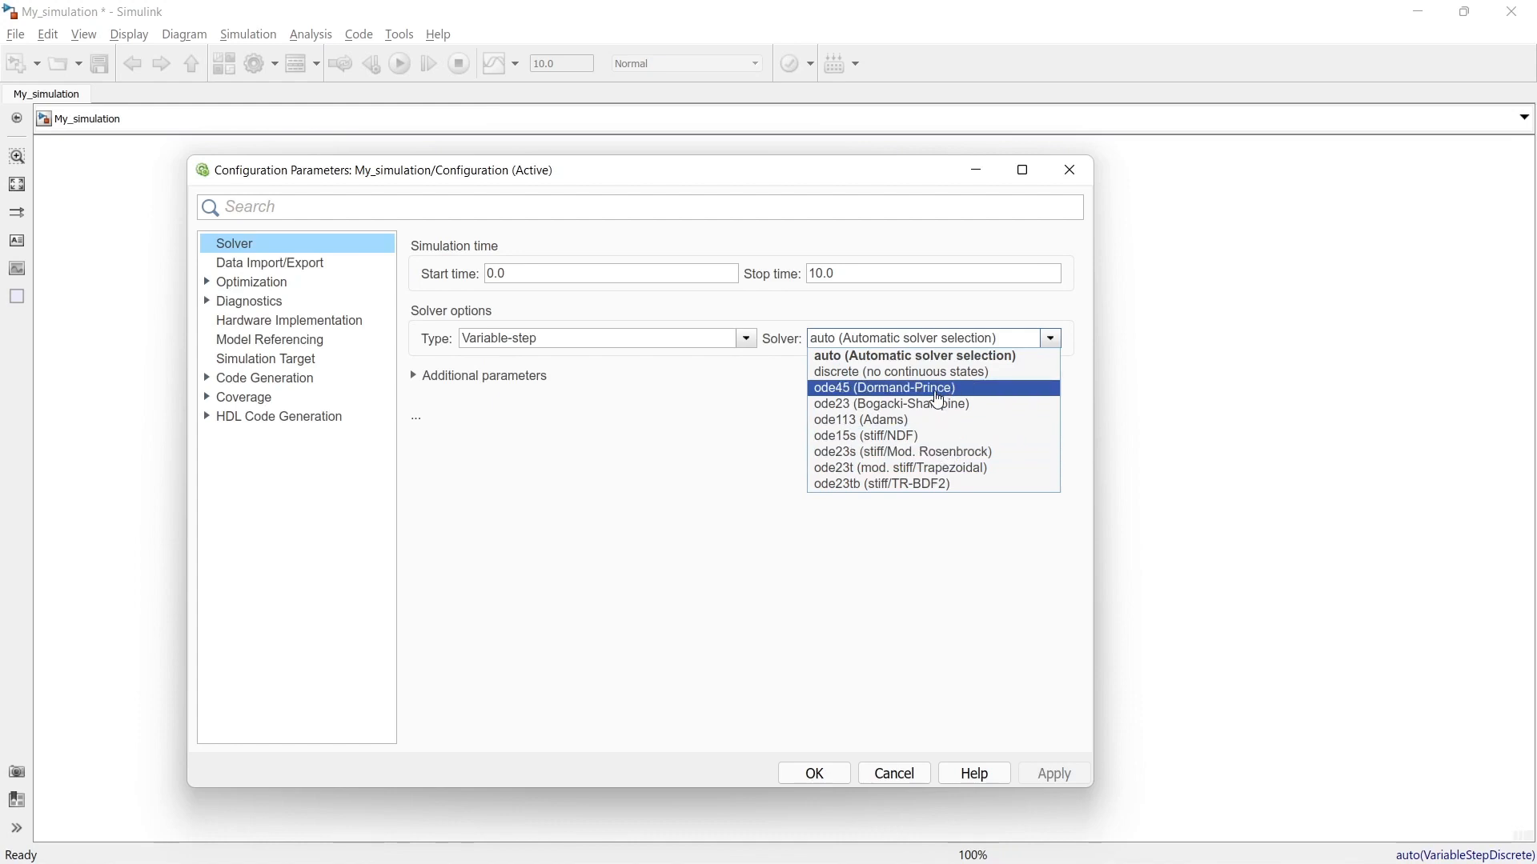
{"action": "left_click", "coordinate": [742, 405]}
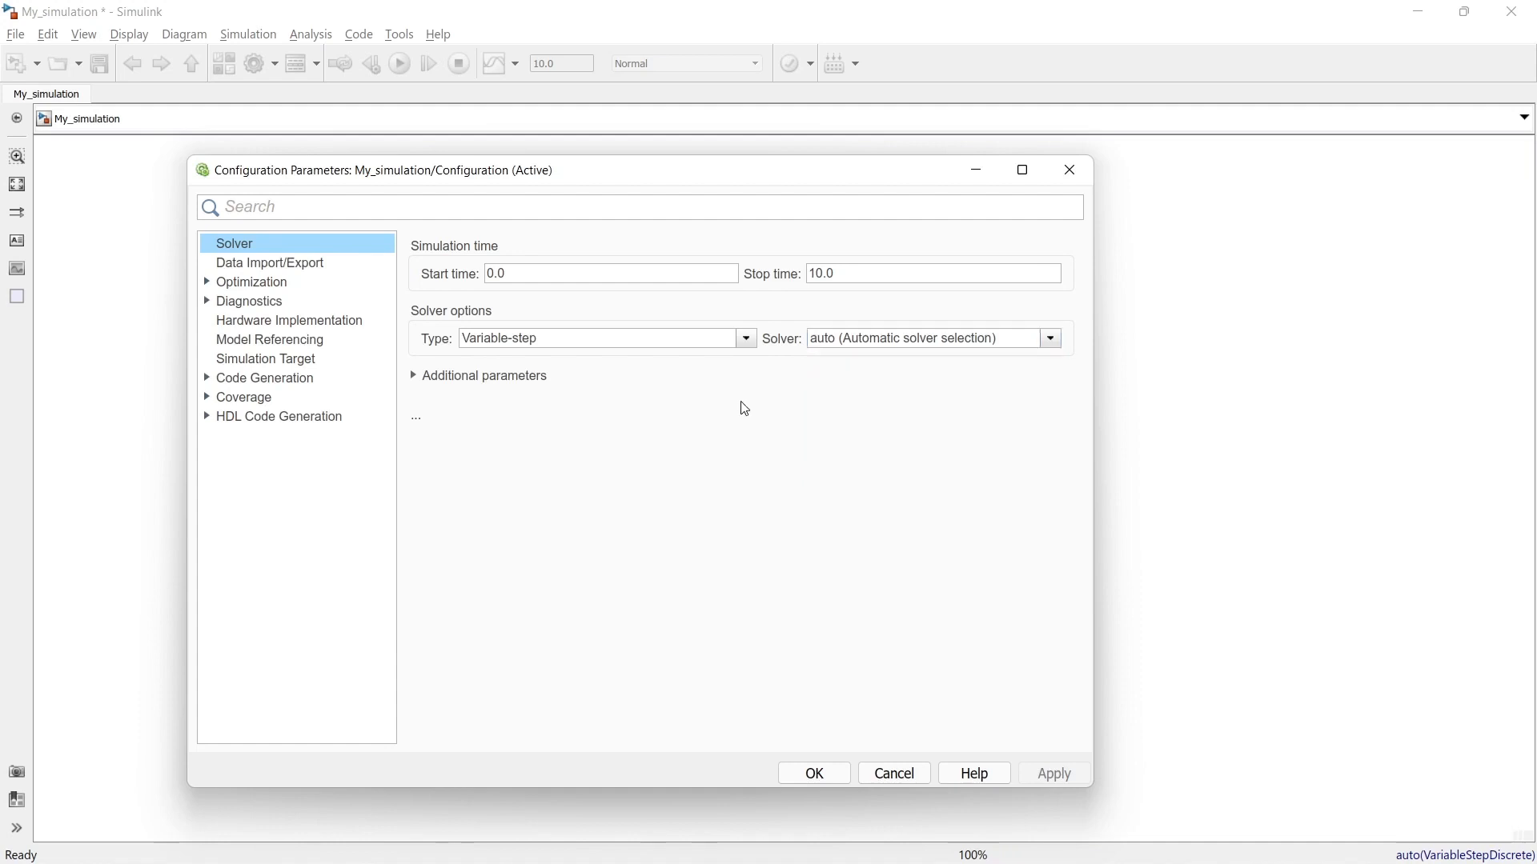
{"action": "left_click", "coordinate": [747, 341]}
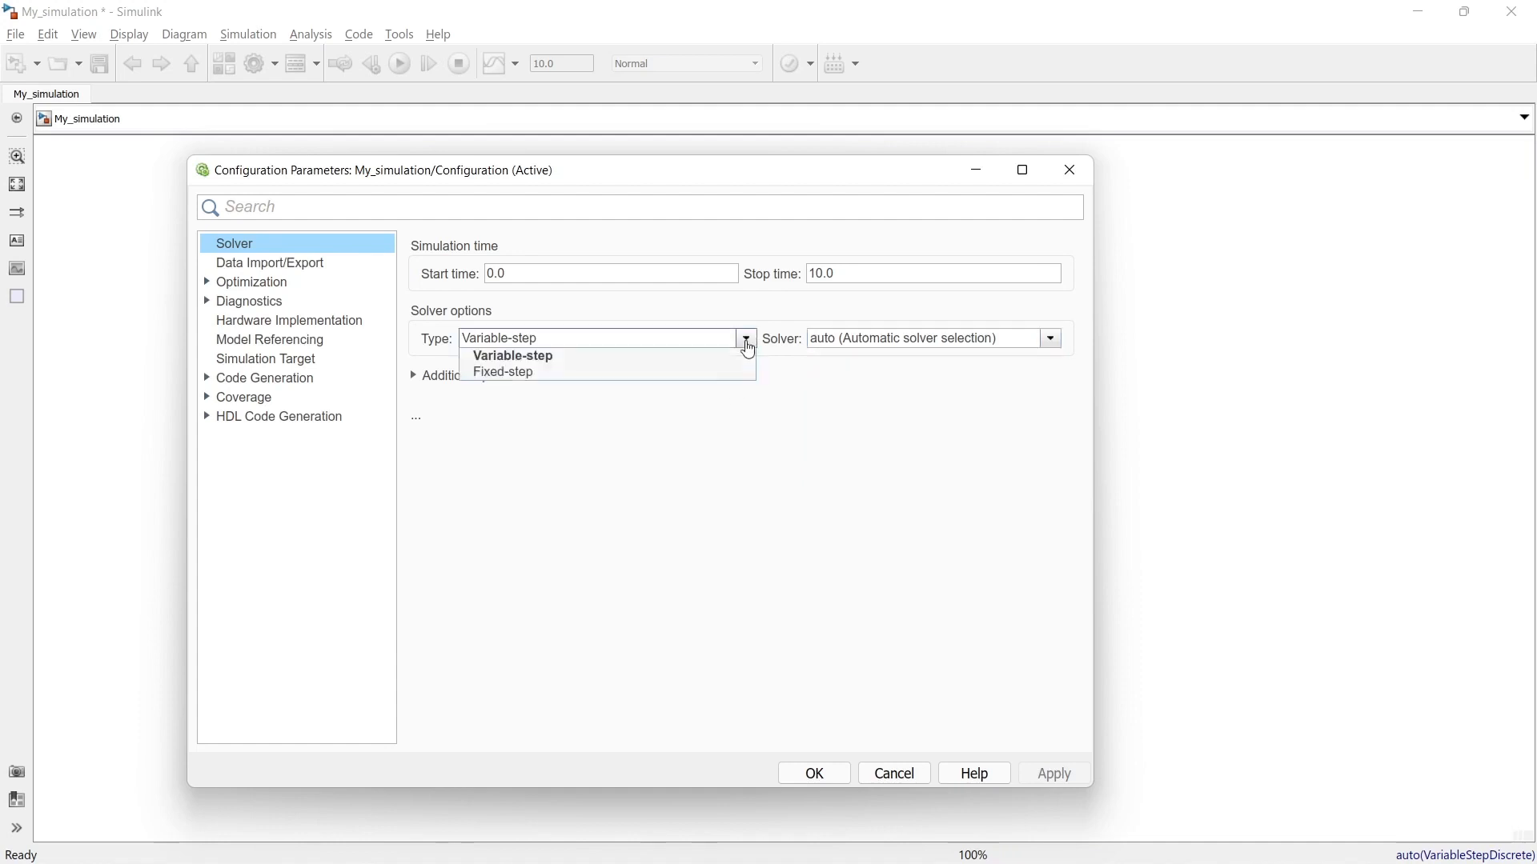
{"action": "left_click", "coordinate": [744, 466]}
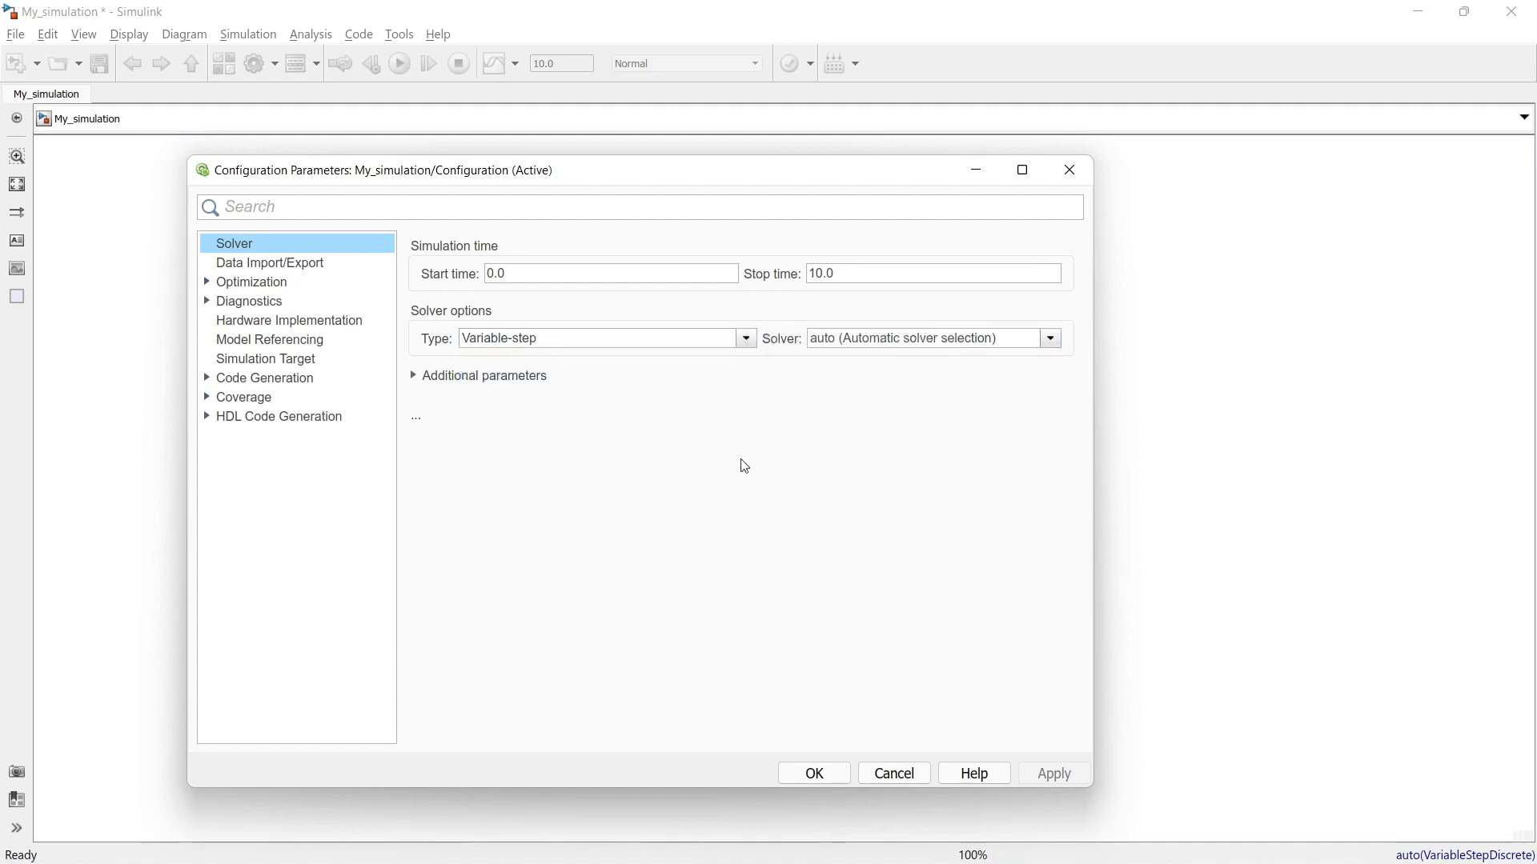
{"action": "left_click", "coordinate": [245, 264]}
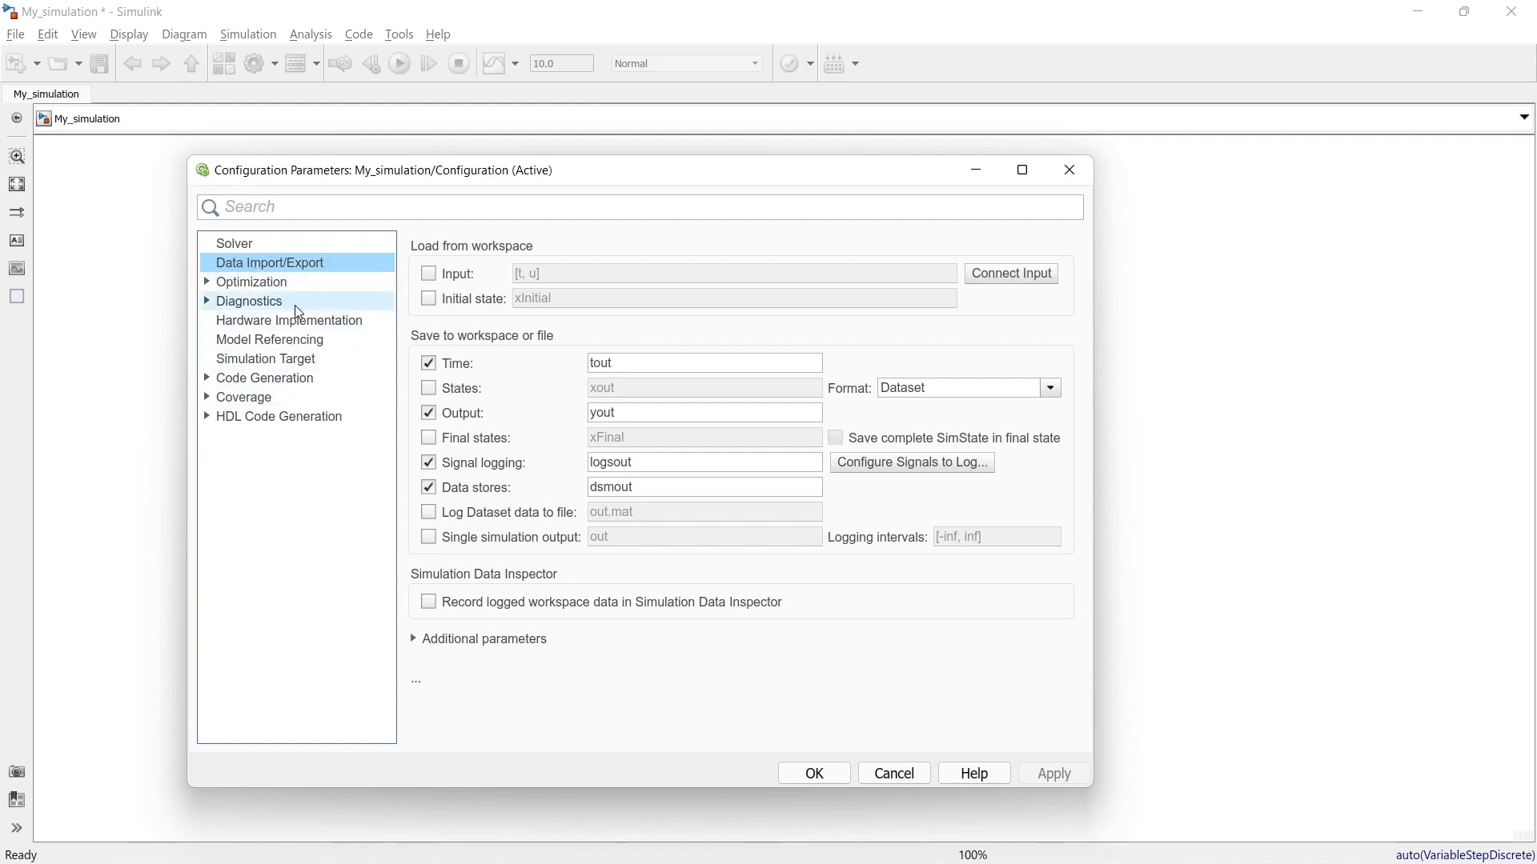
{"action": "left_click", "coordinate": [1068, 170]}
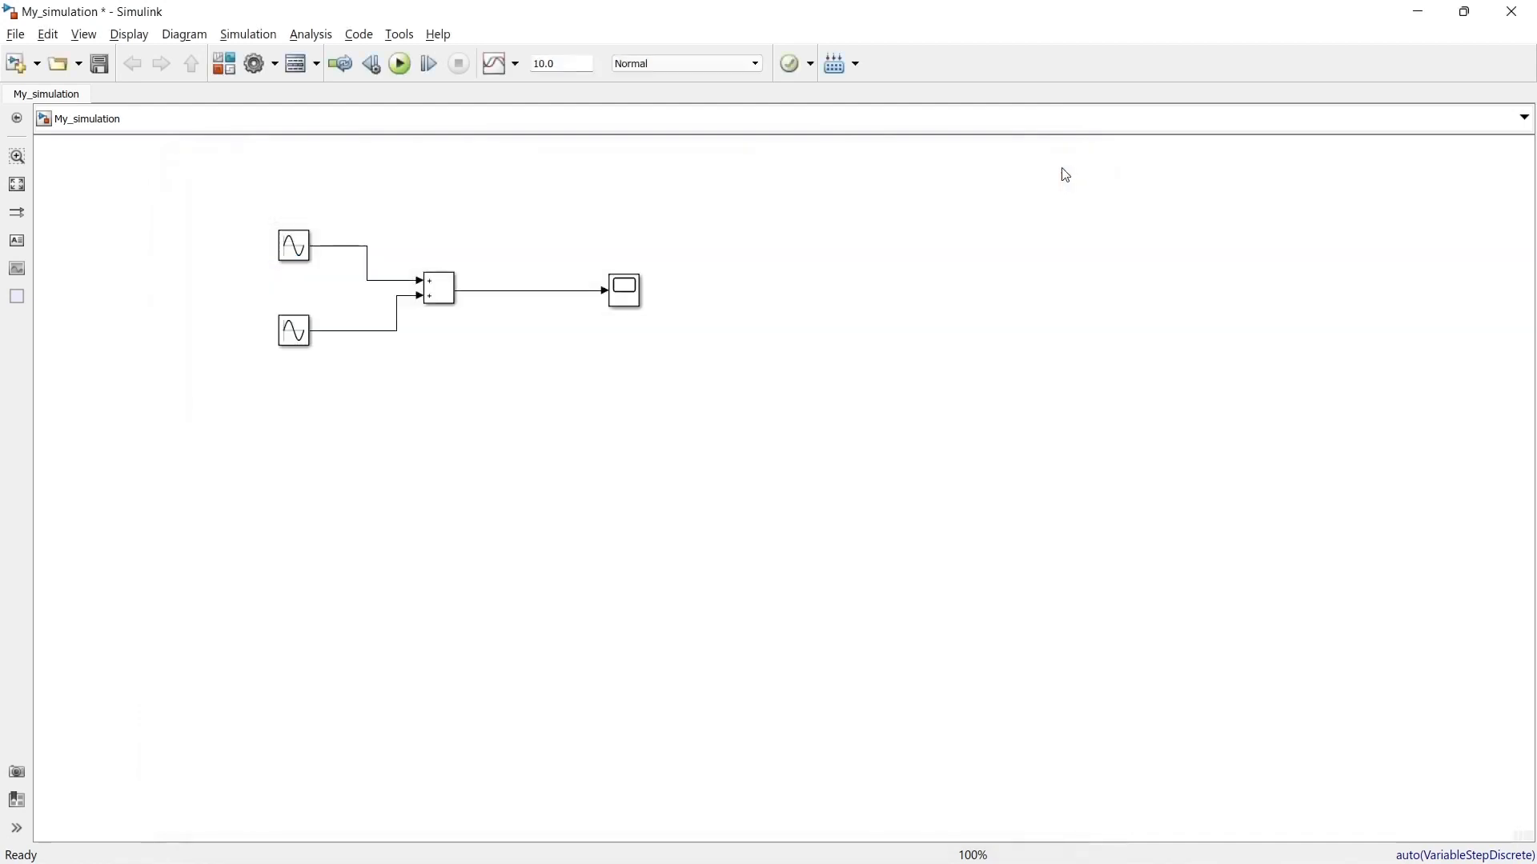
{"action": "left_click", "coordinate": [296, 64]}
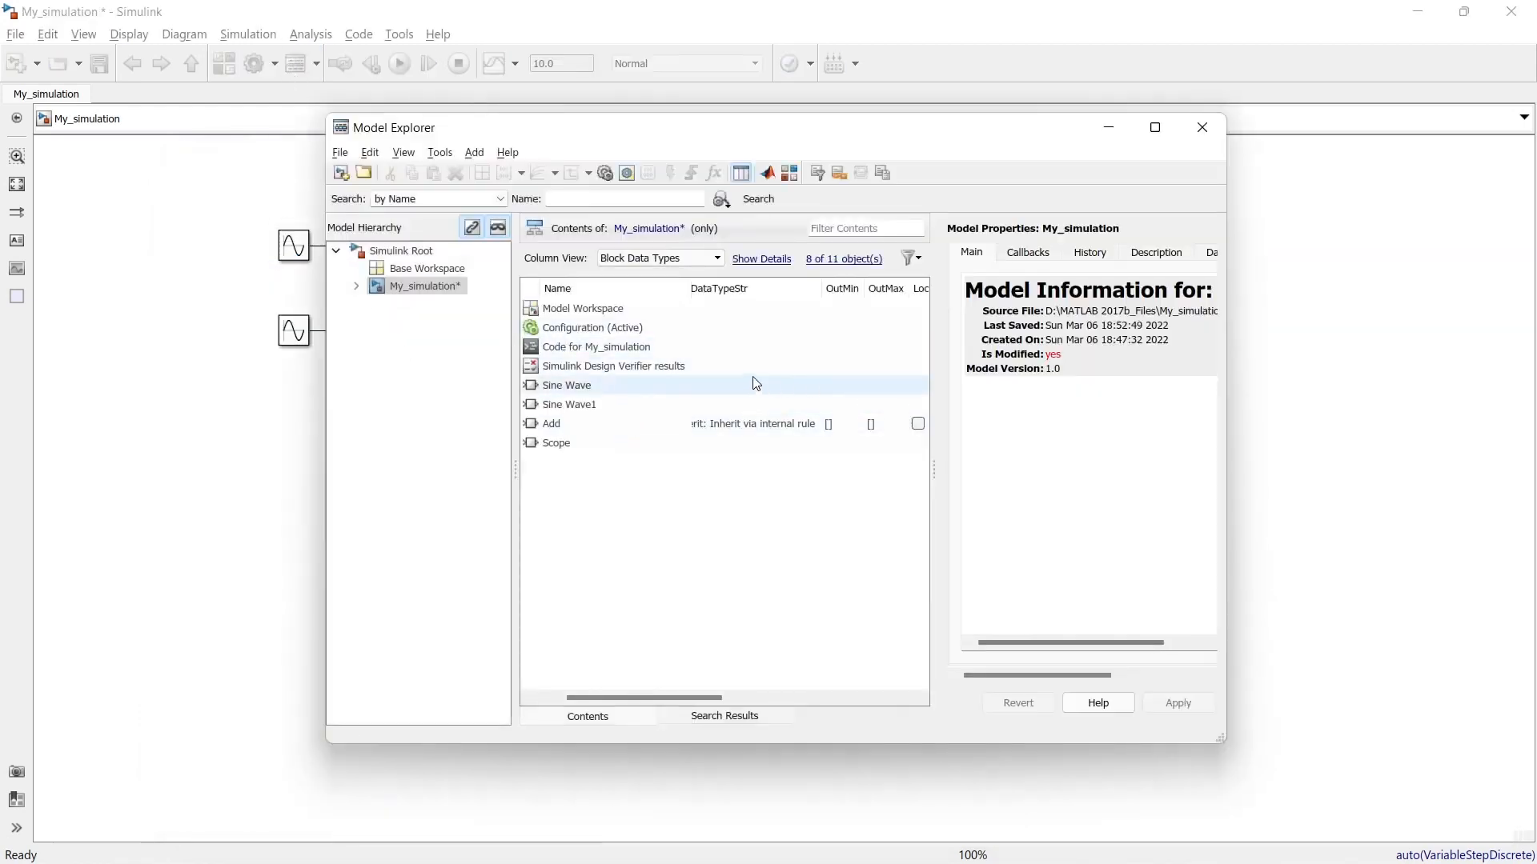
{"action": "left_click", "coordinate": [1202, 128]}
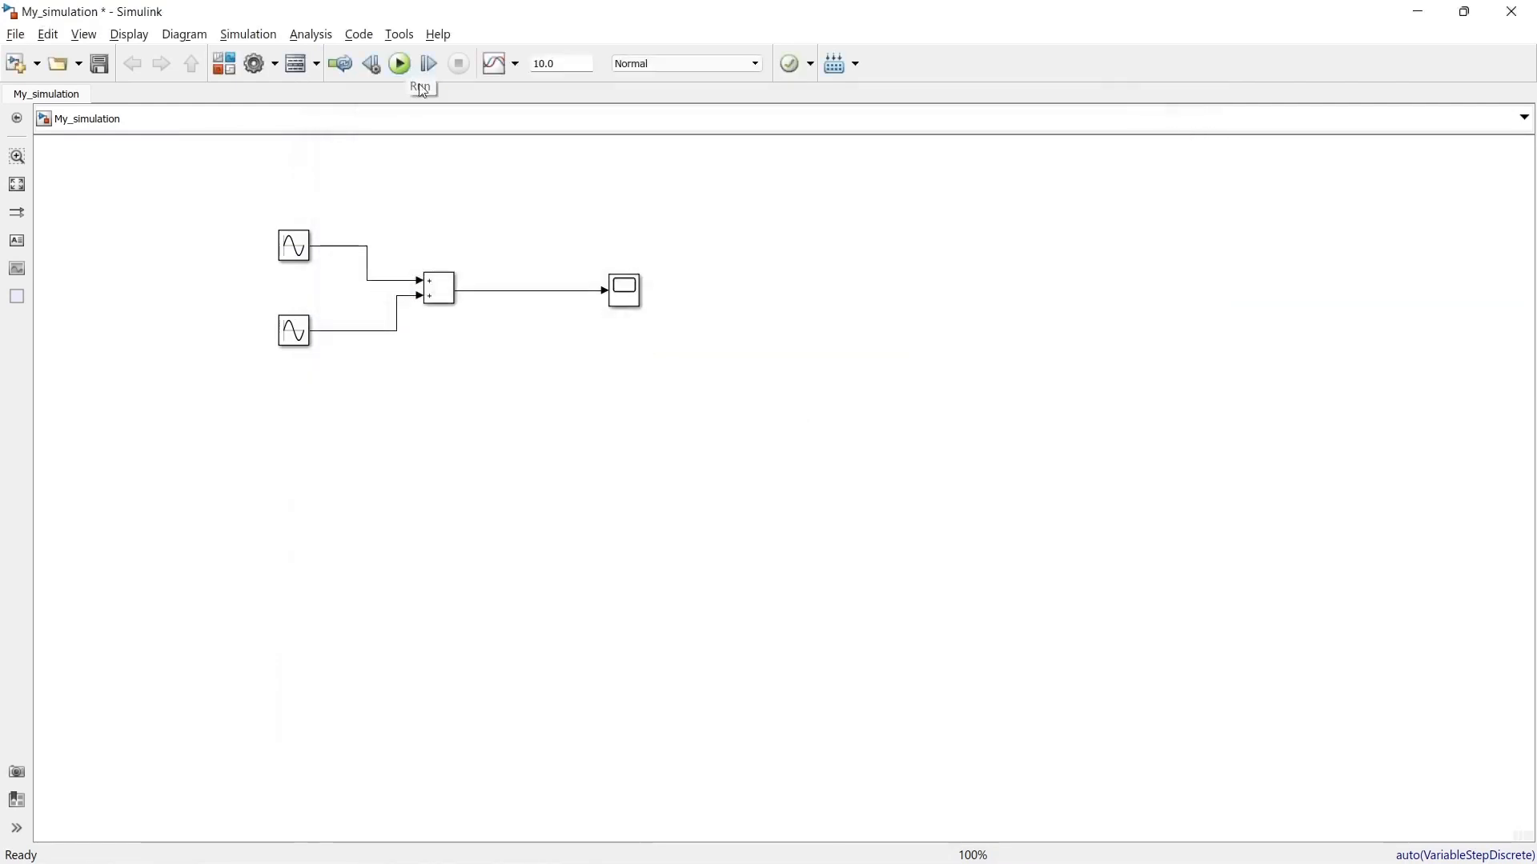
Step: Set the simulation stop time to 5
{"action": "double_click", "coordinate": [560, 64]}
{"action": "type", "text": "5"}
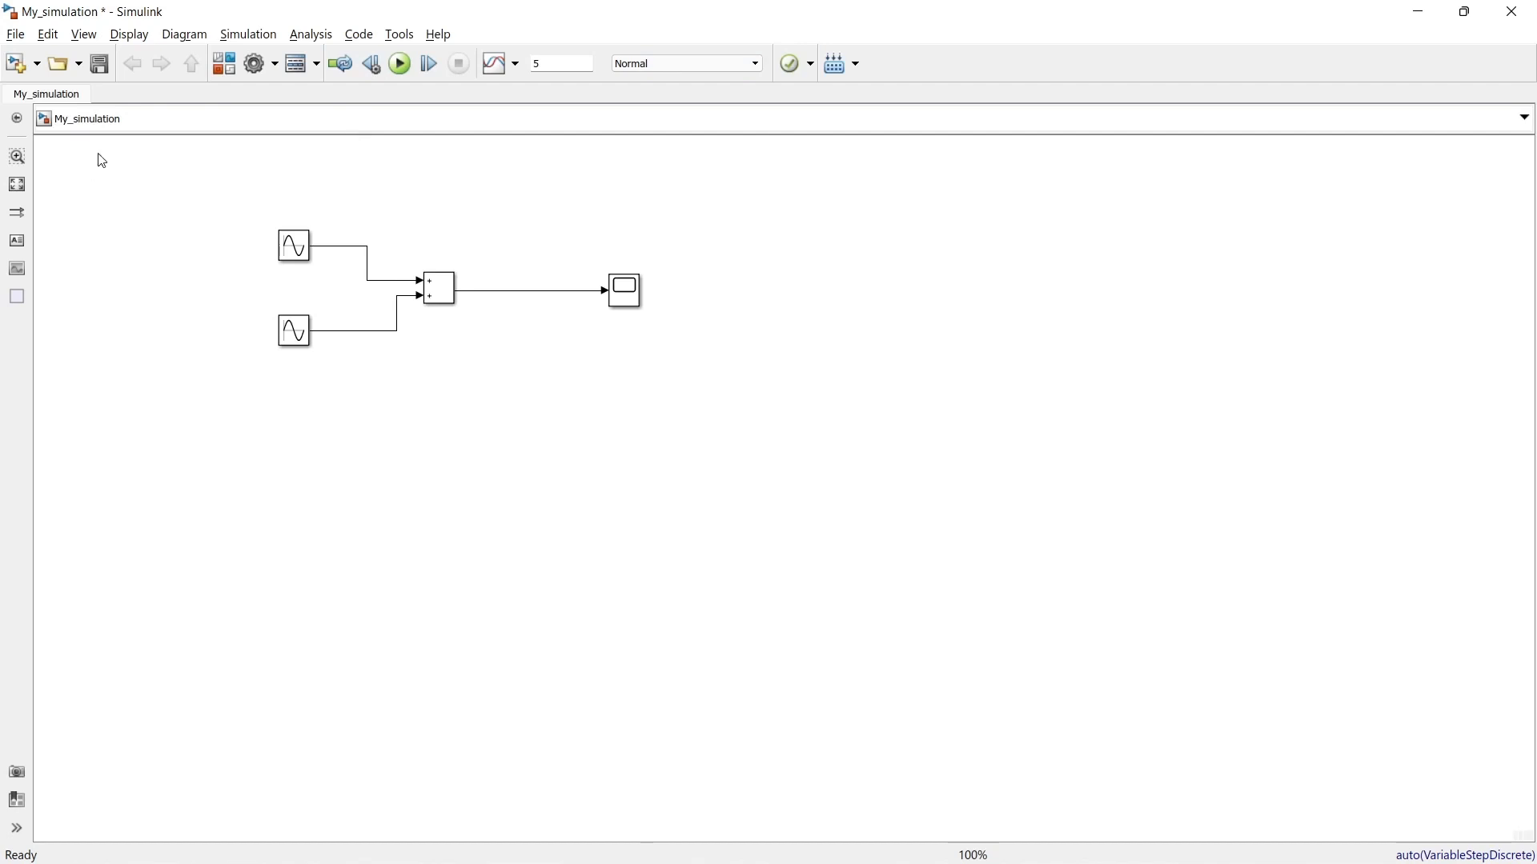
Step: Magnify the model diagram, fit it to the view, zoom out, and fit the whole diagram again
{"action": "left_click", "coordinate": [22, 165]}
{"action": "left_click", "coordinate": [374, 284]}
{"action": "left_click", "coordinate": [925, 525]}
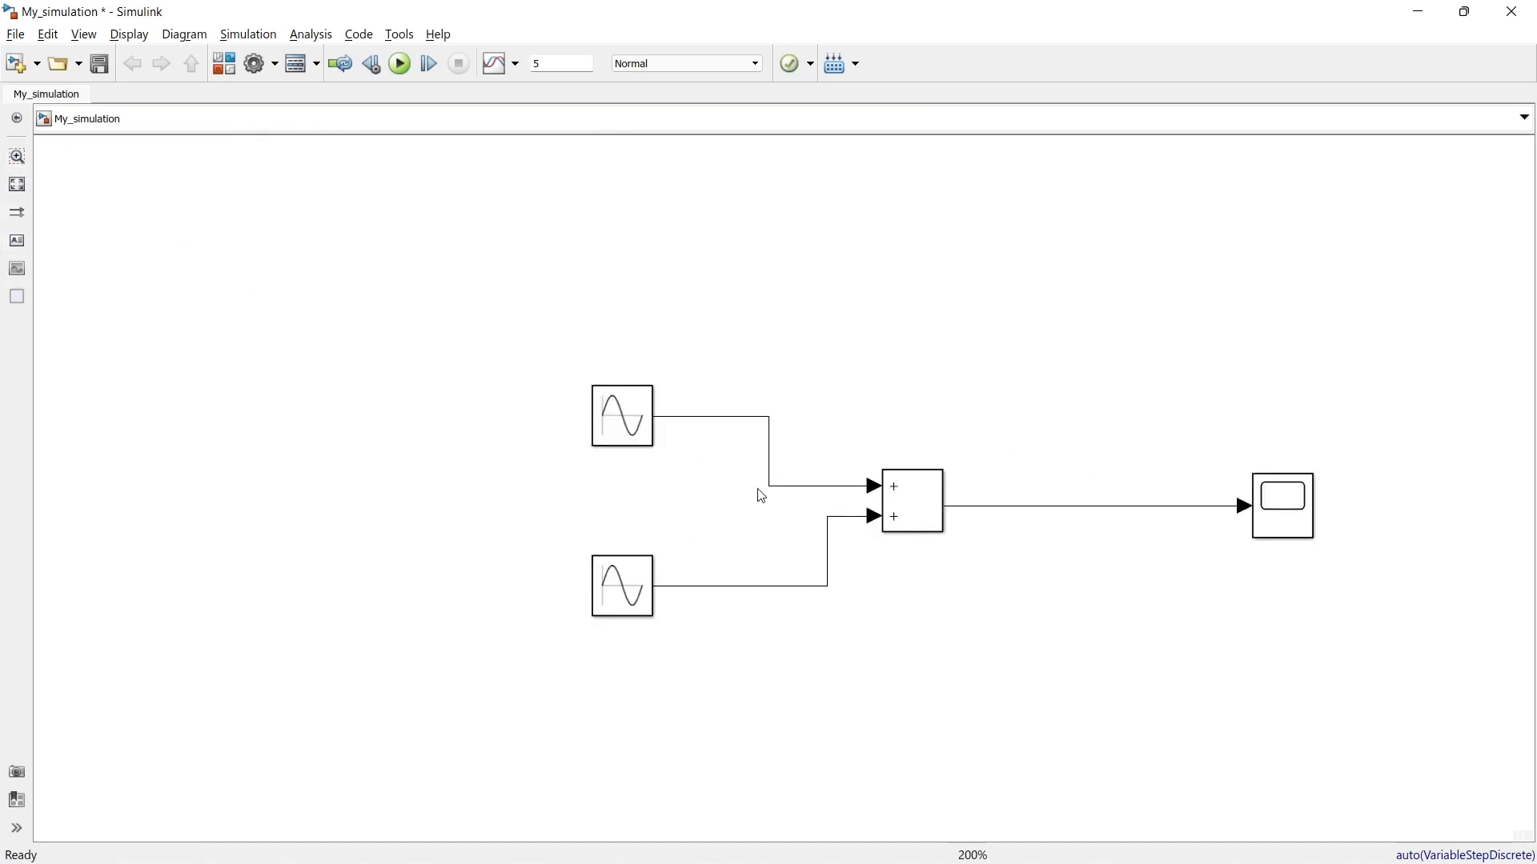
{"action": "left_click", "coordinate": [24, 189]}
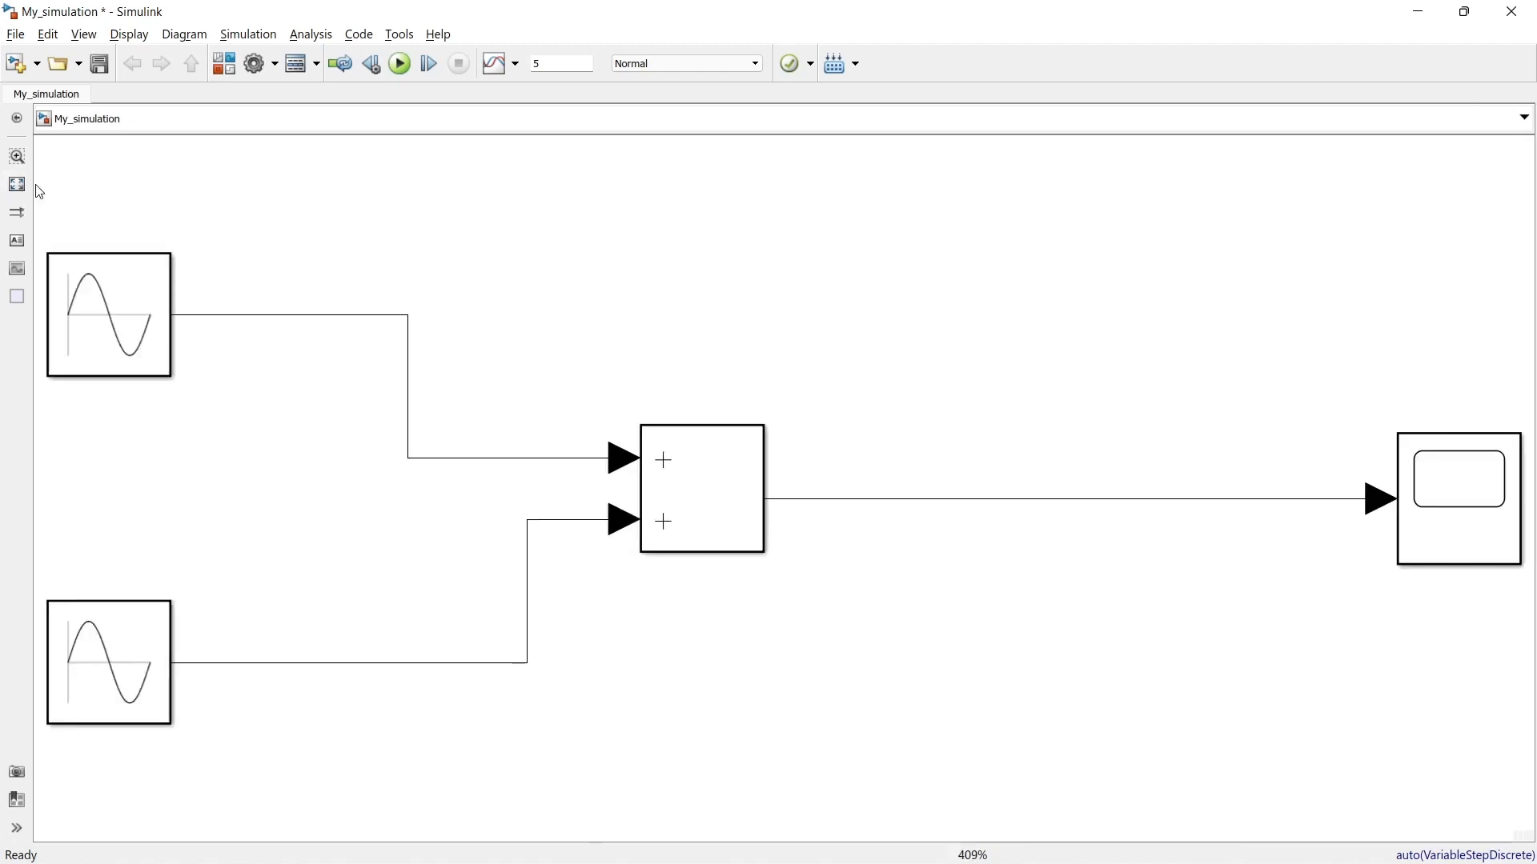
{"action": "scroll", "coordinate": [455, 356], "scroll_direction": "down", "scroll_amount": 2}
{"action": "scroll", "coordinate": [455, 356], "scroll_direction": "down", "scroll_amount": 8}
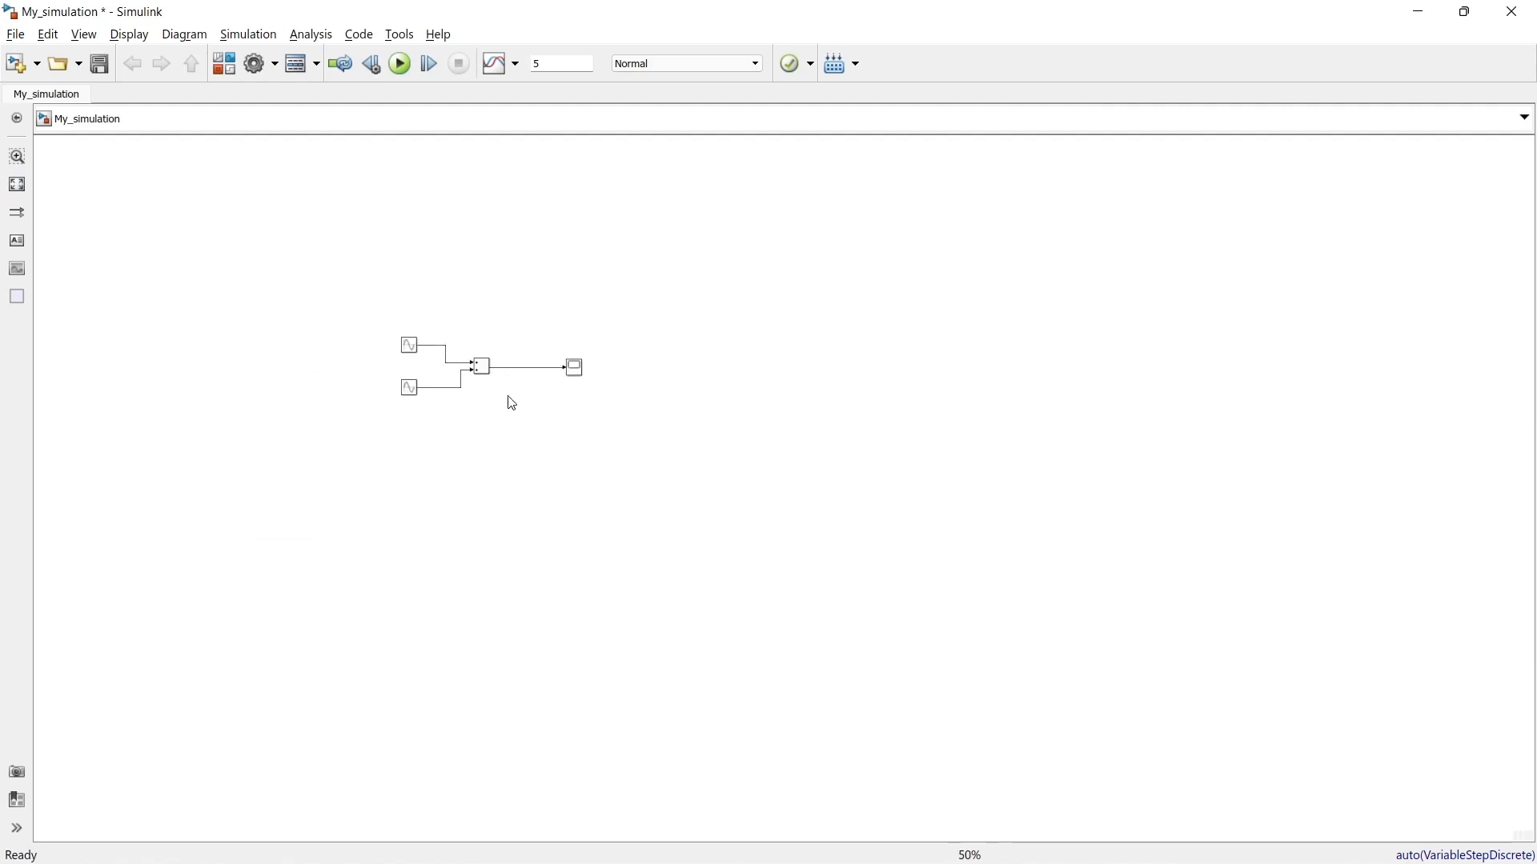
{"action": "left_click", "coordinate": [17, 186]}
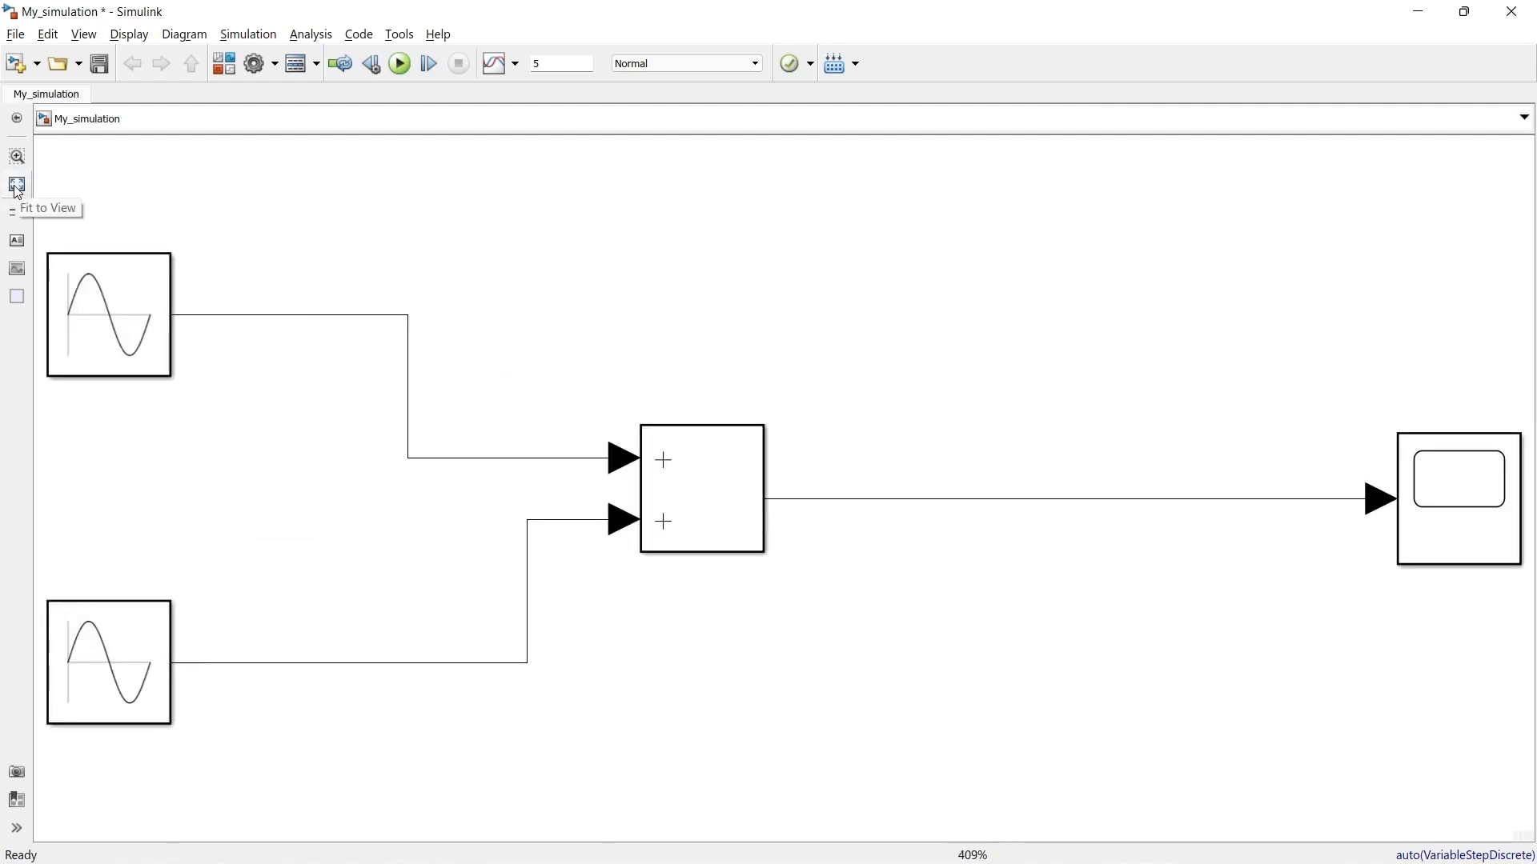
Step: Add the text annotation "klsadjfakjd fas fdkjasldjflksajd" on the empty canvas above the Add block
{"action": "left_click", "coordinate": [20, 251]}
{"action": "left_click", "coordinate": [489, 210]}
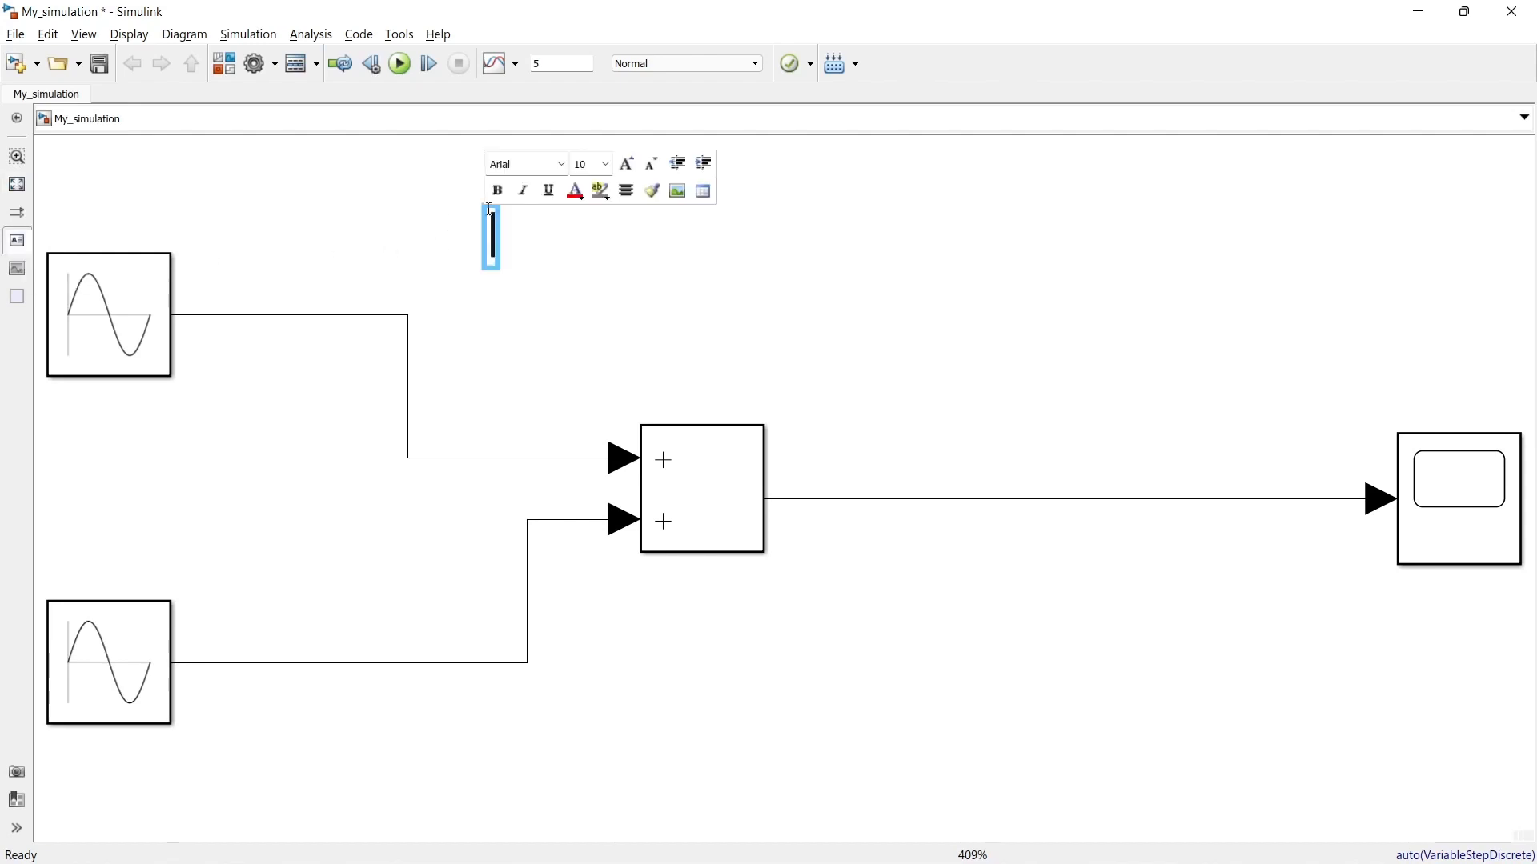
{"action": "type", "text": "klsadjfakjd fas fdkjasldjflksajd"}
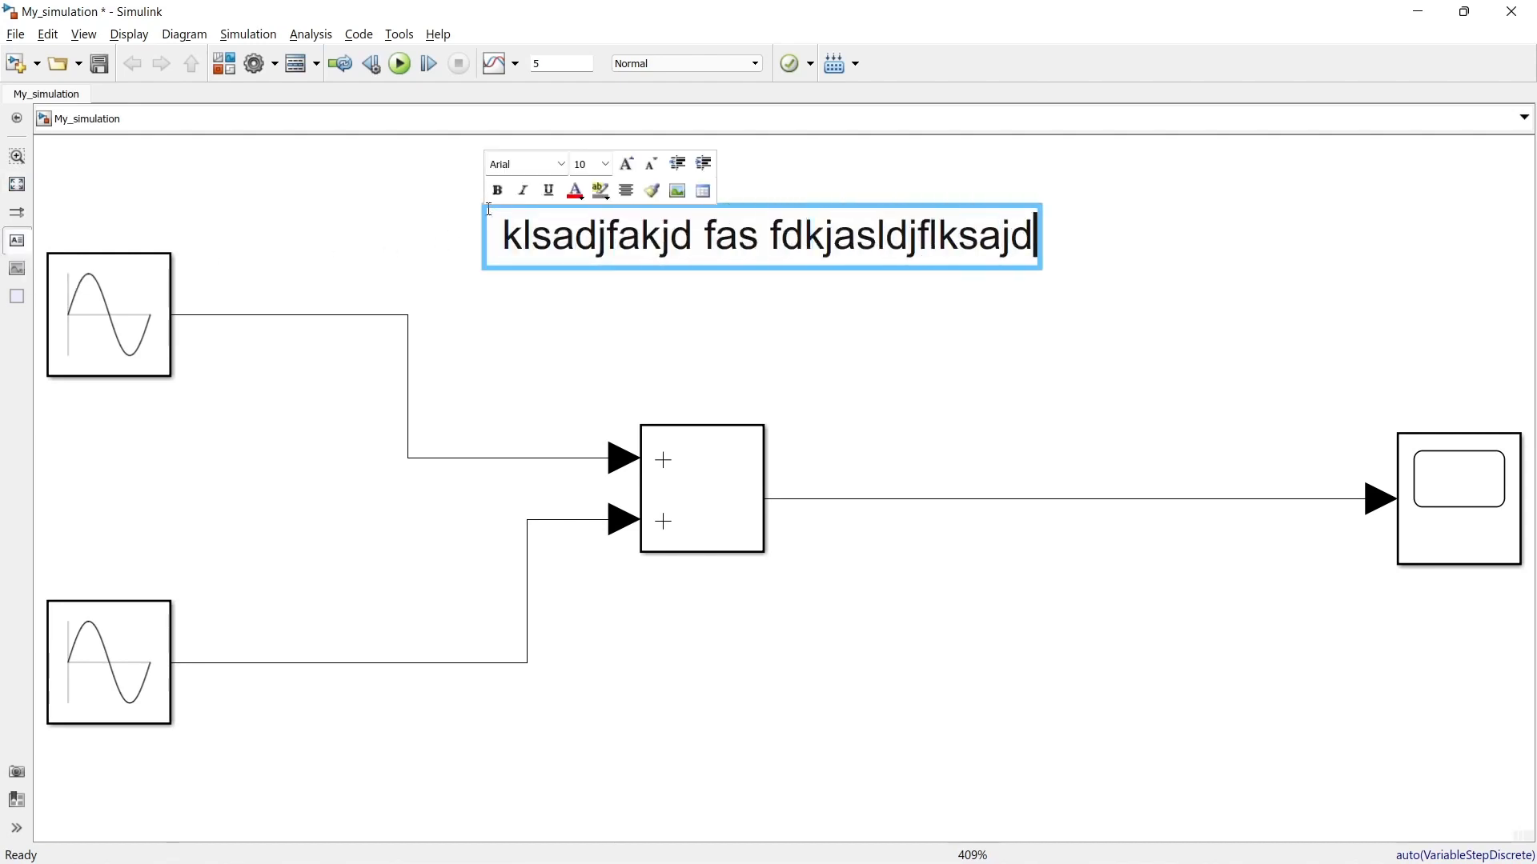
{"action": "left_click", "coordinate": [62, 446]}
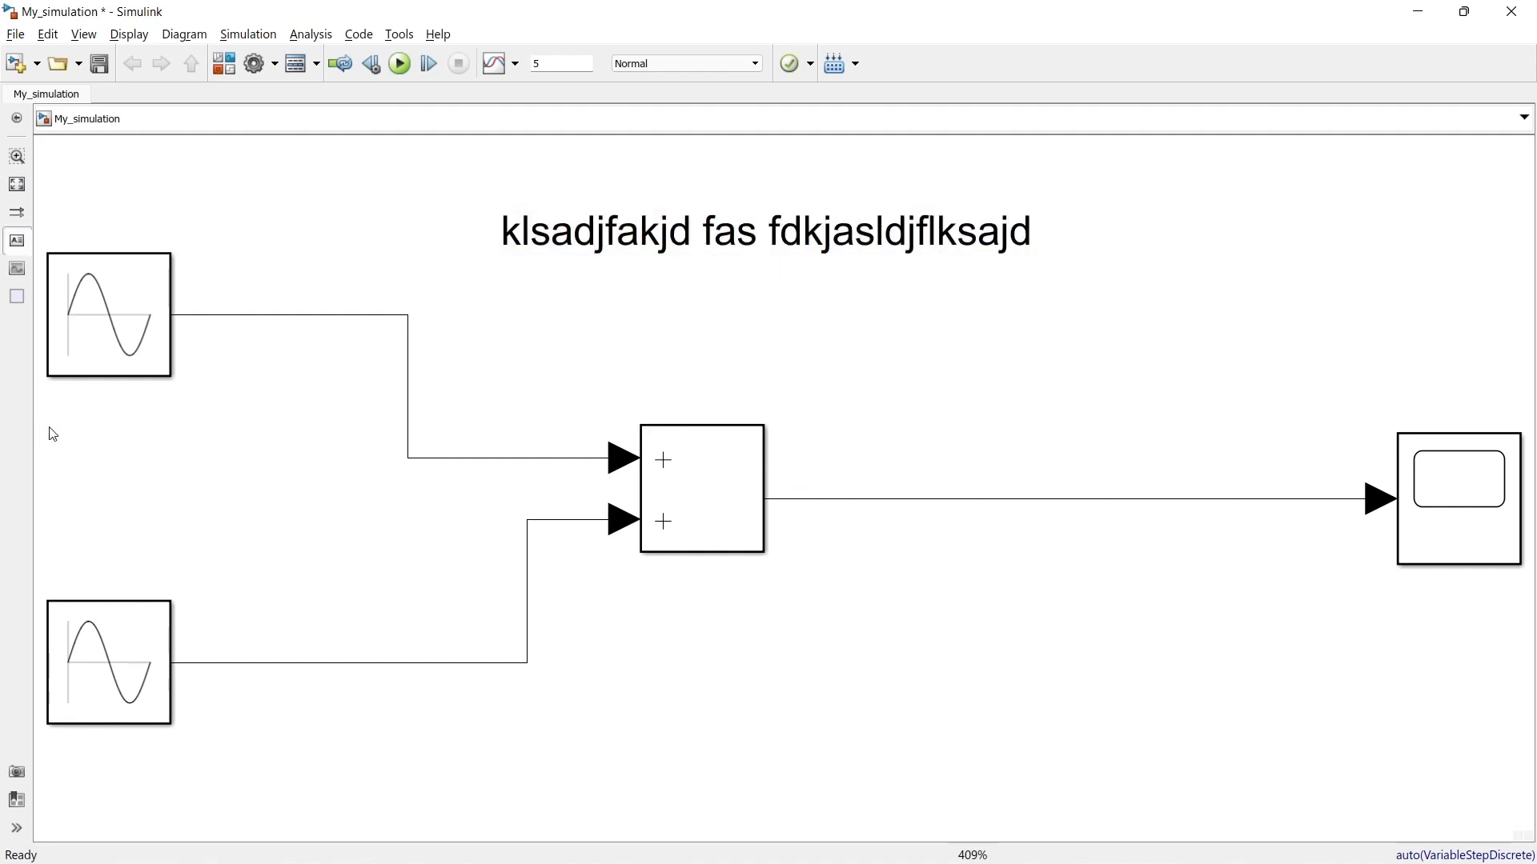
Step: Add a text annotation reading "signal" directly beneath the upper Sine Wave block
{"action": "left_click", "coordinate": [65, 403]}
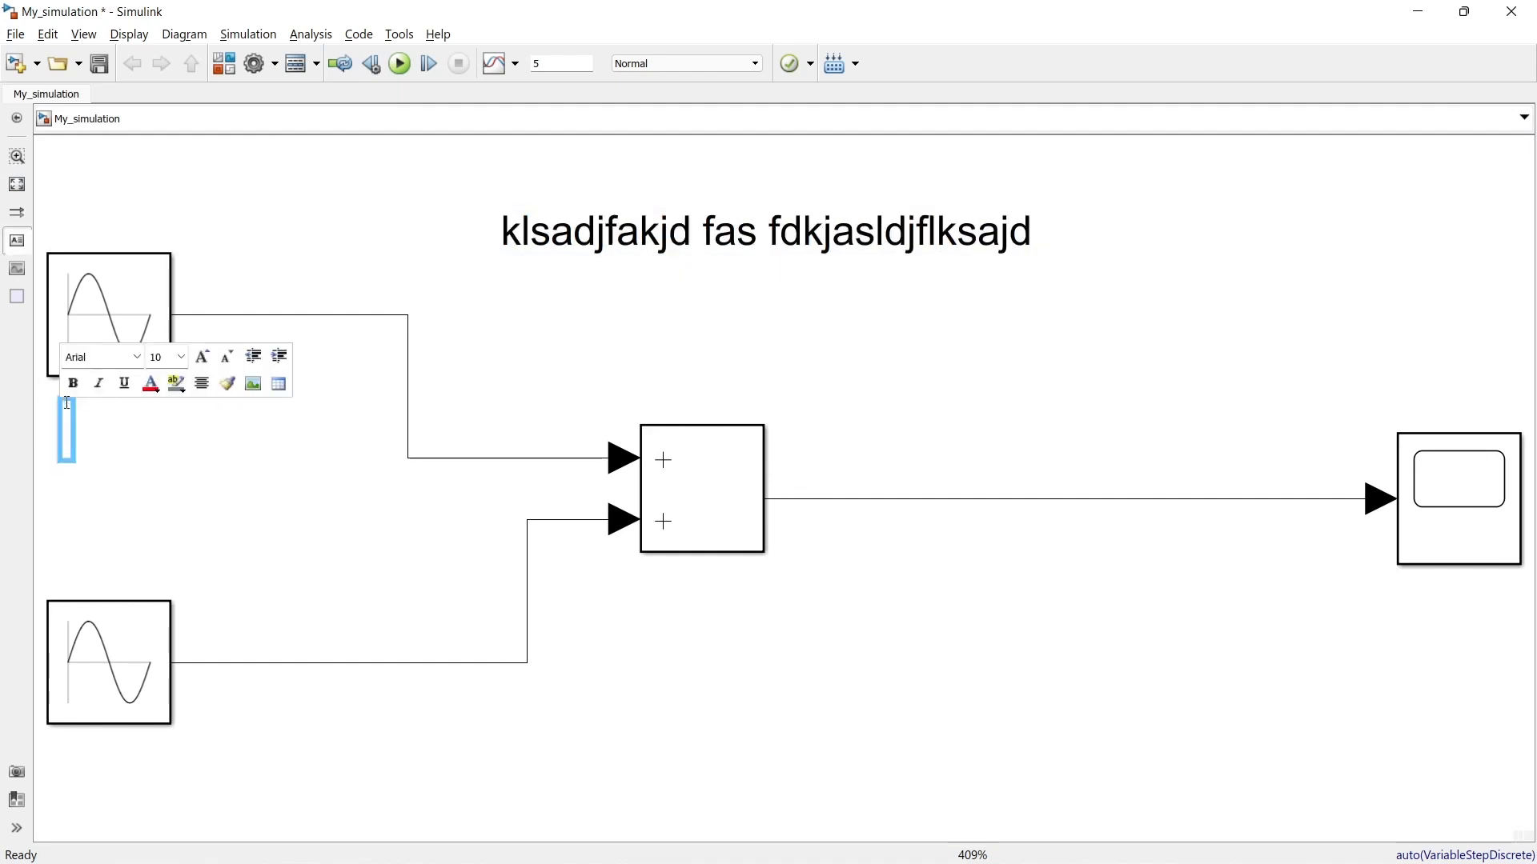
{"action": "type", "text": "signal"}
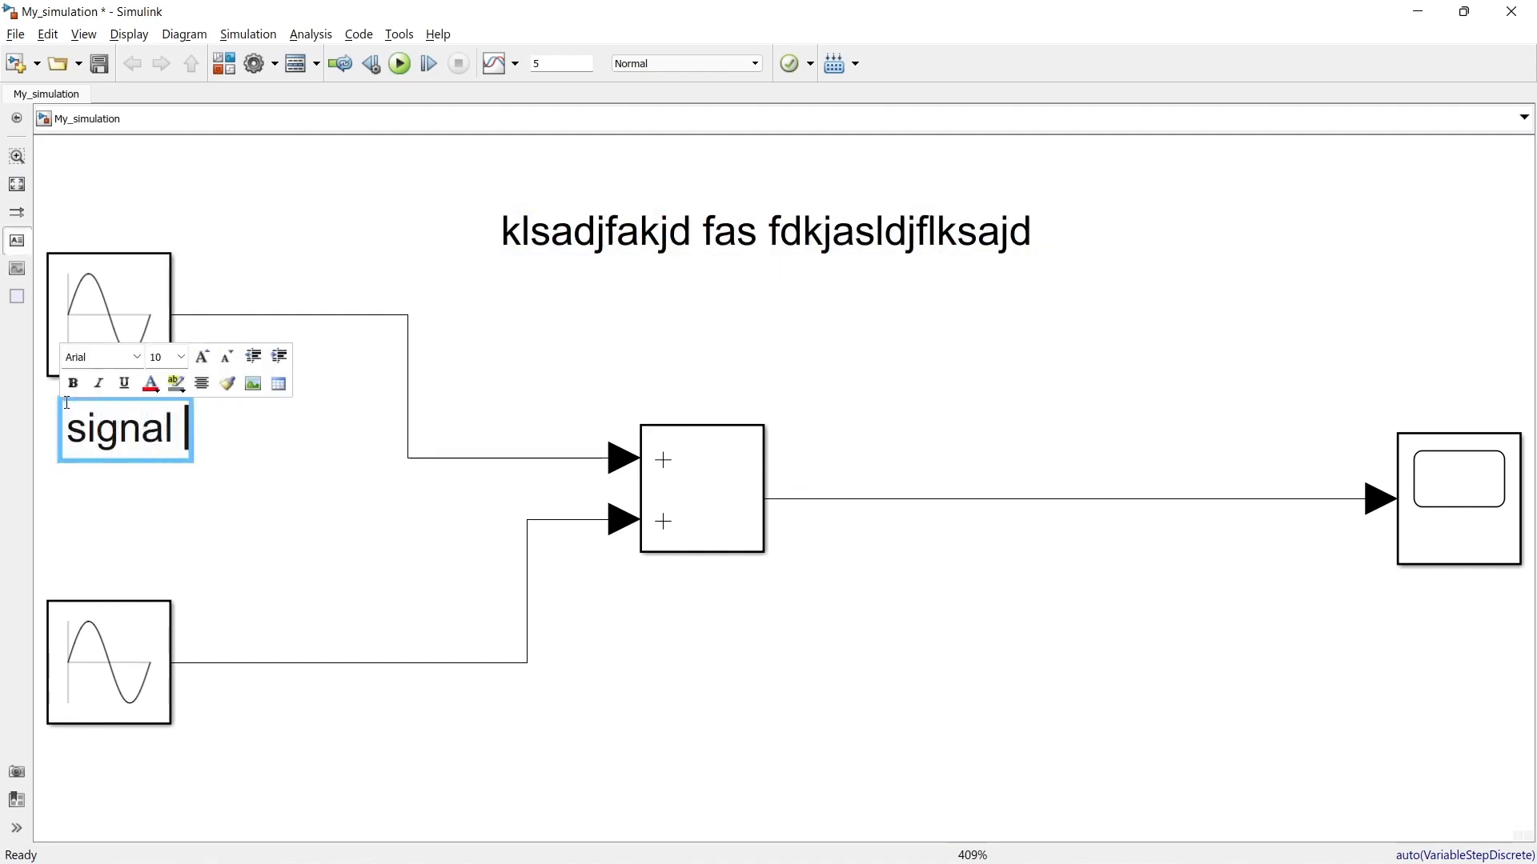
{"action": "key", "text": "BackSpace"}
{"action": "left_click", "coordinate": [126, 544]}
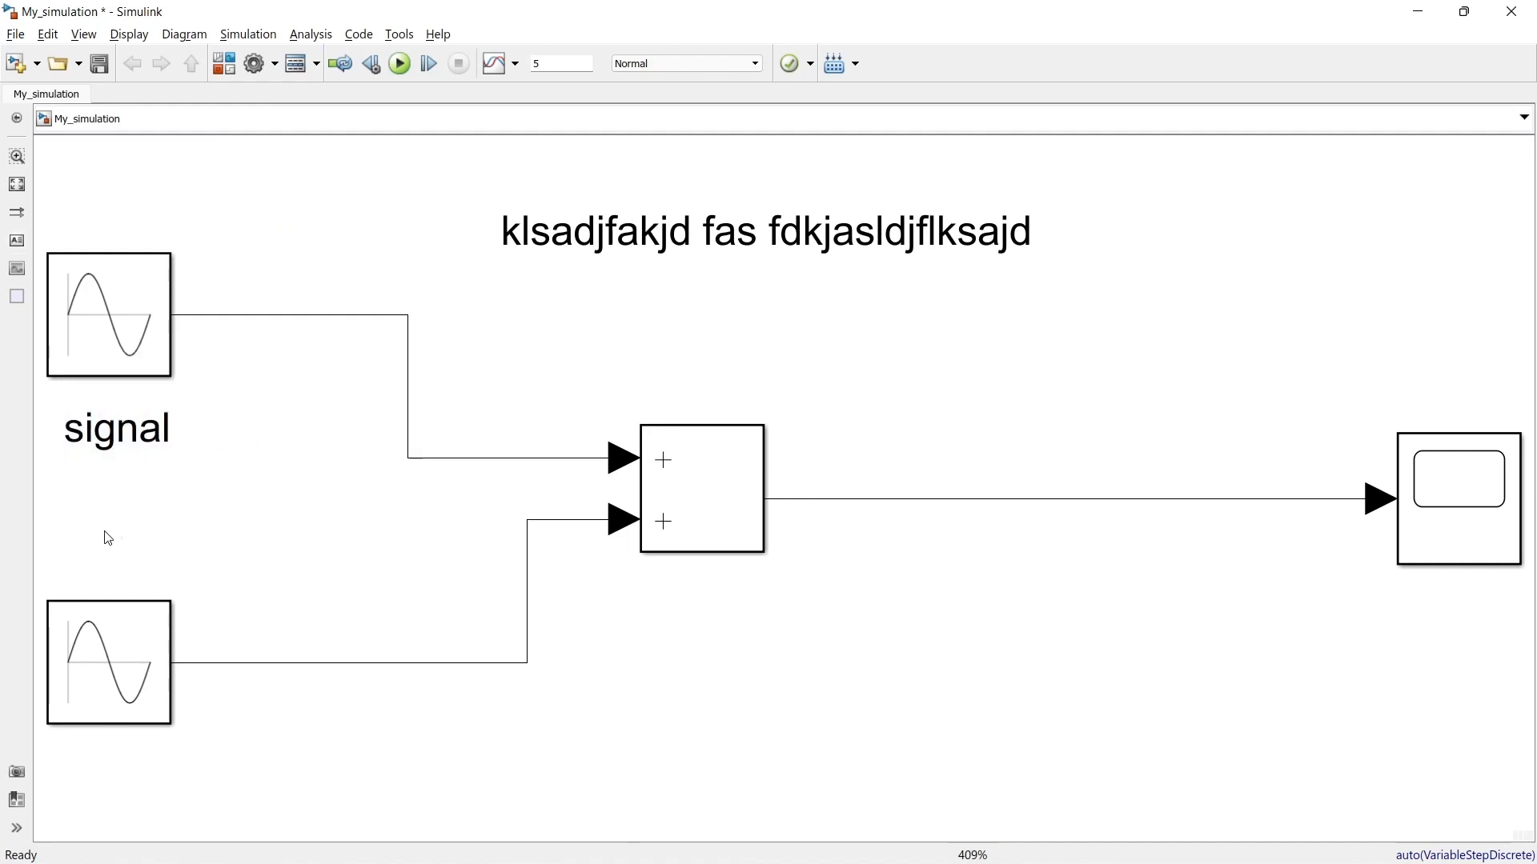
Step: Place an area above the Scope block and label it "akdfjs kasj l djflasjd"
{"action": "left_click_drag", "start_coordinate": [17, 300], "coordinate": [1304, 295]}
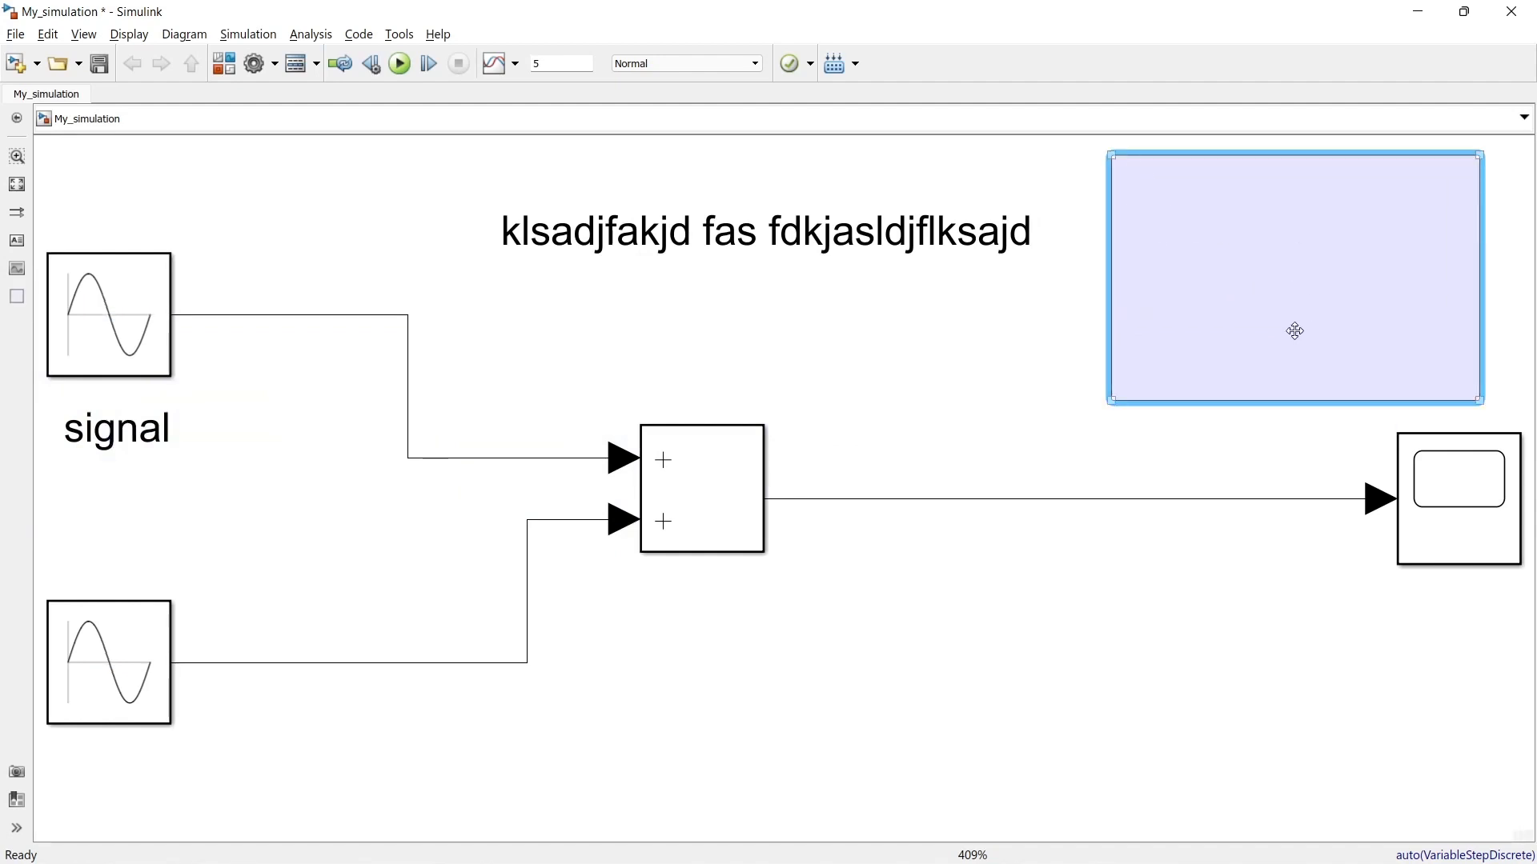
{"action": "type", "text": "akdfjs kasj l djflasjd"}
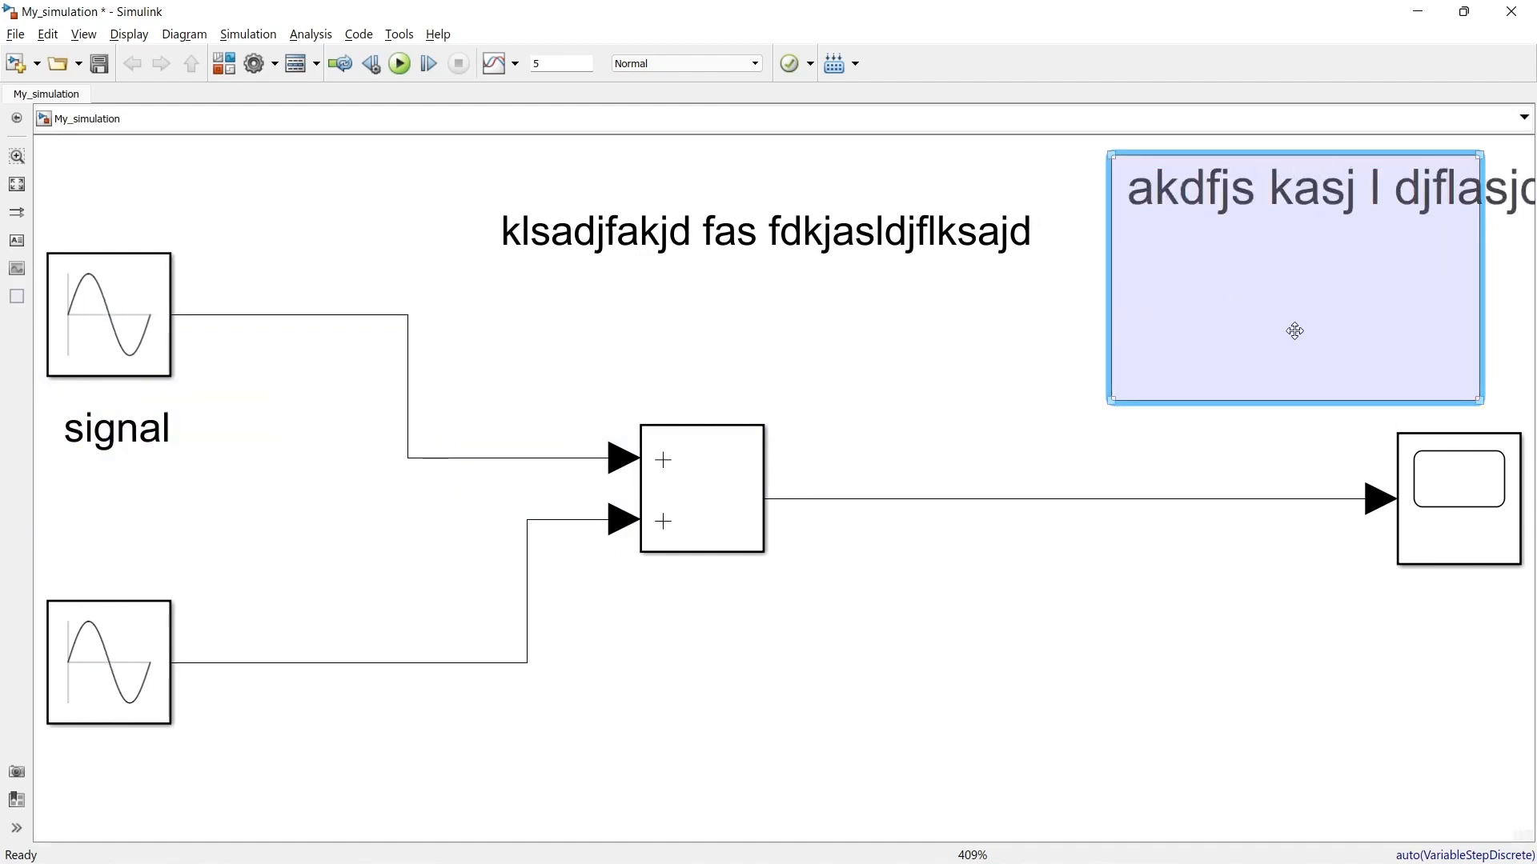
Step: Change the area label's font to Gadugi, Bold, size 26
{"action": "right_click", "coordinate": [1161, 262]}
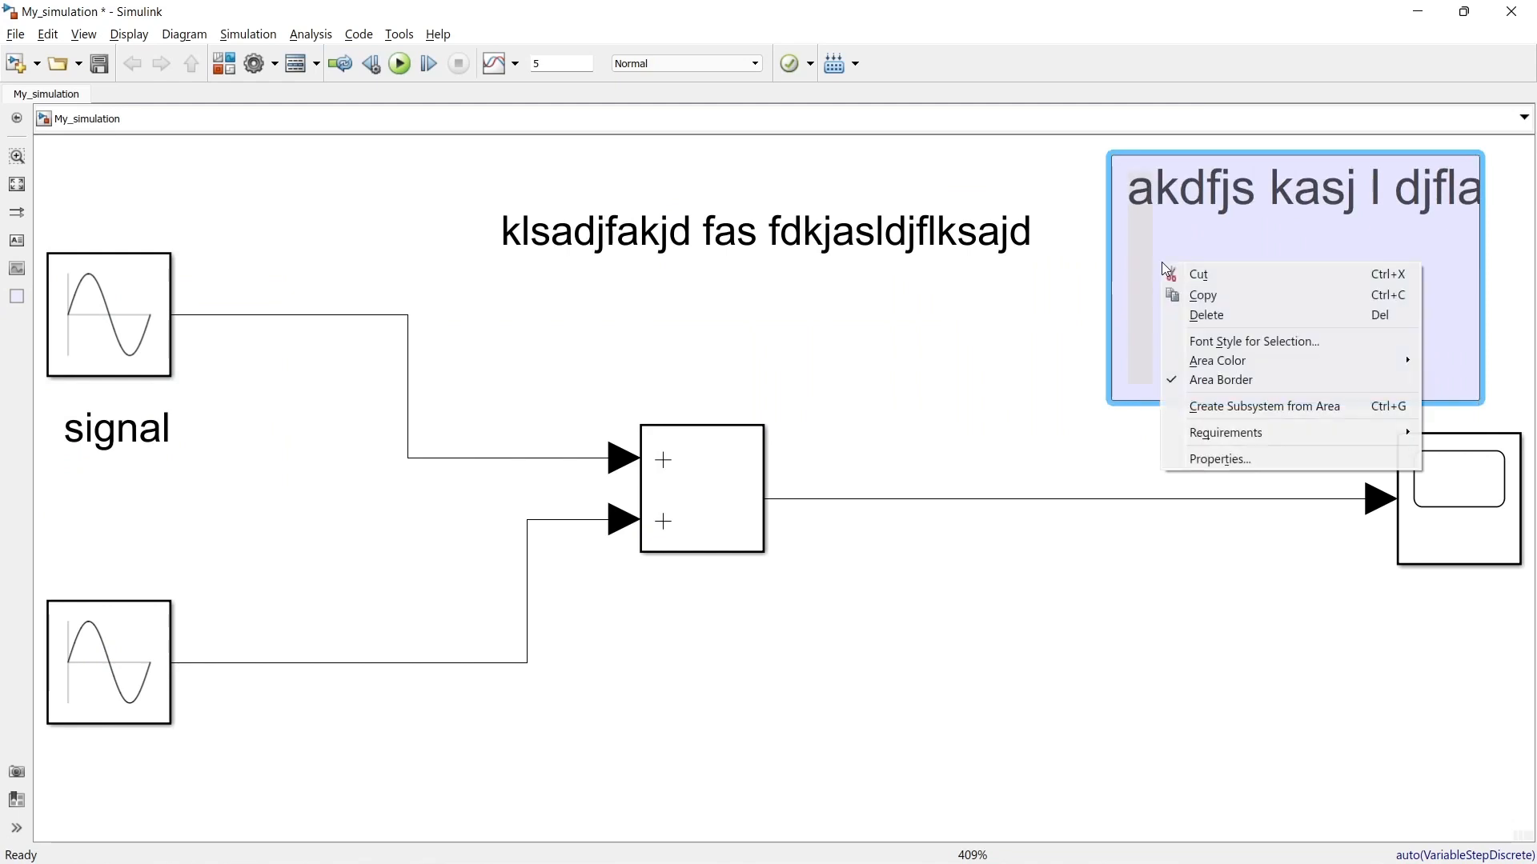
{"action": "left_click", "coordinate": [1238, 348]}
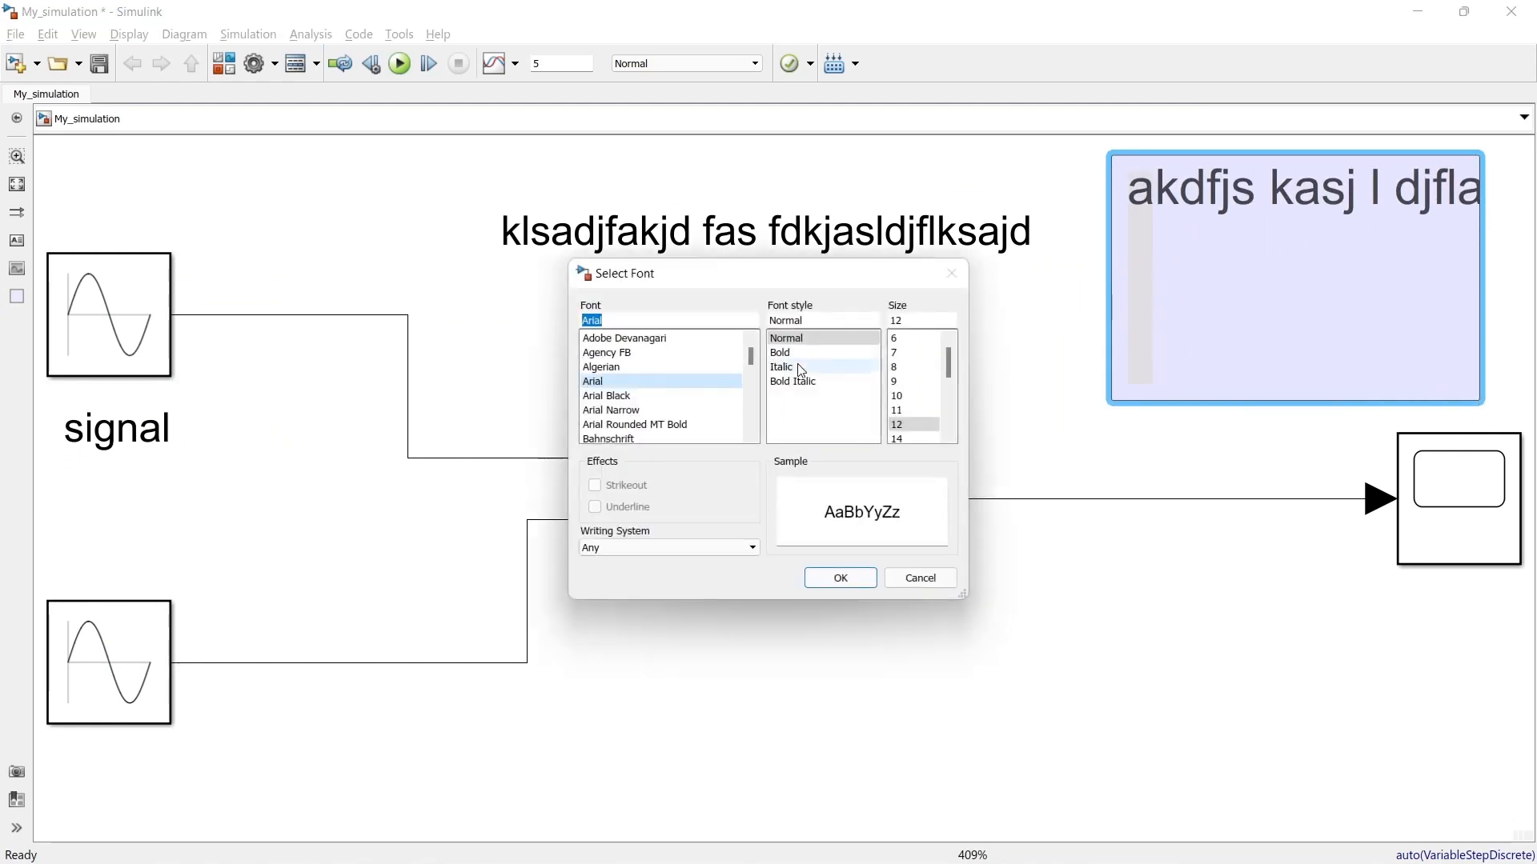
{"action": "scroll", "coordinate": [645, 376], "scroll_direction": "down", "scroll_amount": 8}
{"action": "scroll", "coordinate": [645, 400], "scroll_direction": "down", "scroll_amount": 10}
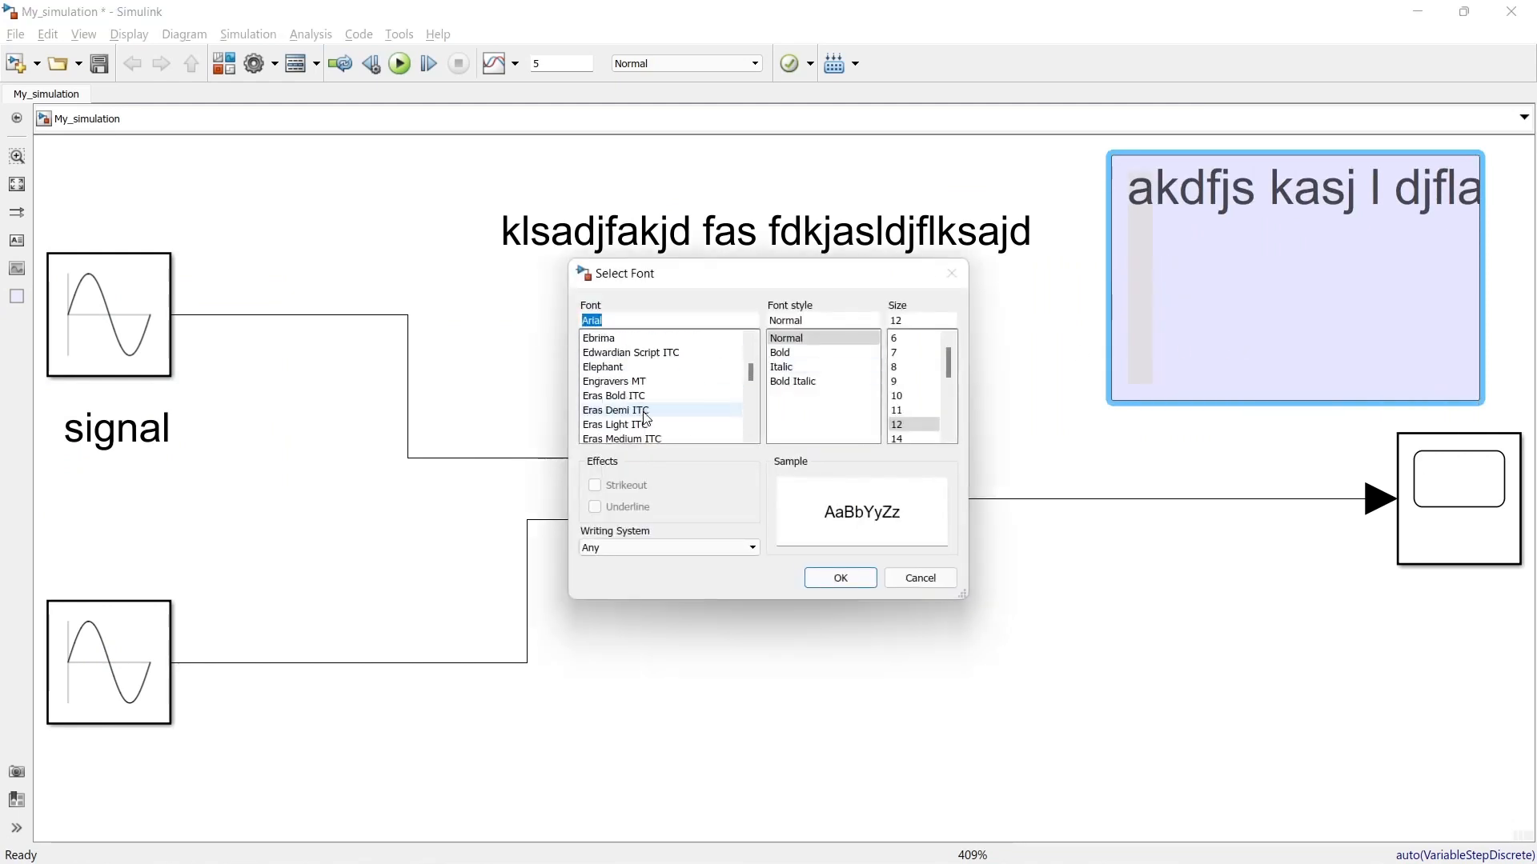
{"action": "scroll", "coordinate": [916, 388], "scroll_direction": "down", "scroll_amount": 4}
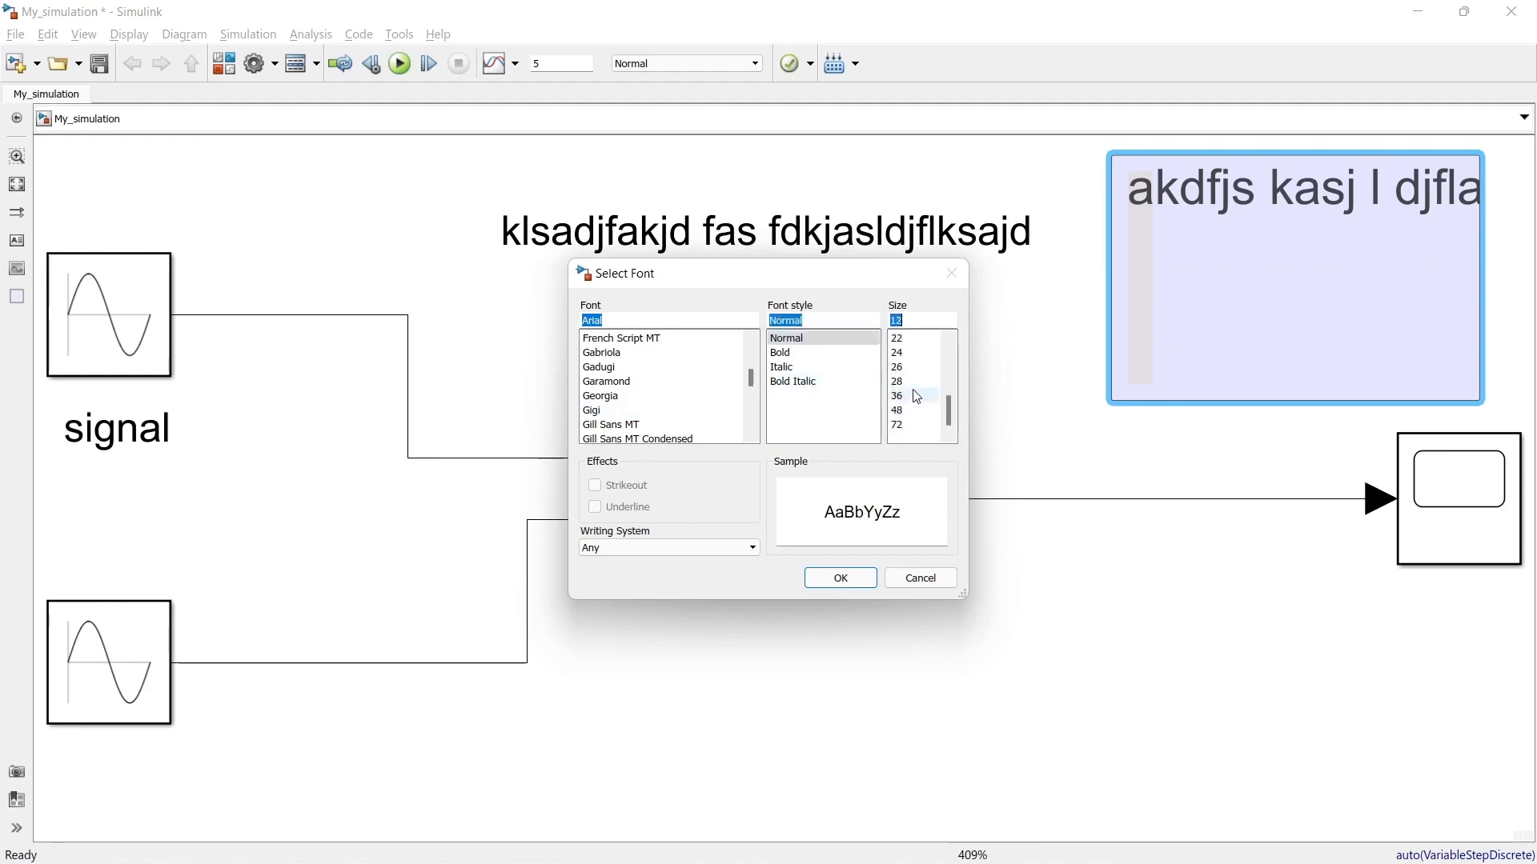
{"action": "left_click", "coordinate": [905, 367]}
{"action": "left_click", "coordinate": [811, 365]}
{"action": "left_click", "coordinate": [800, 352]}
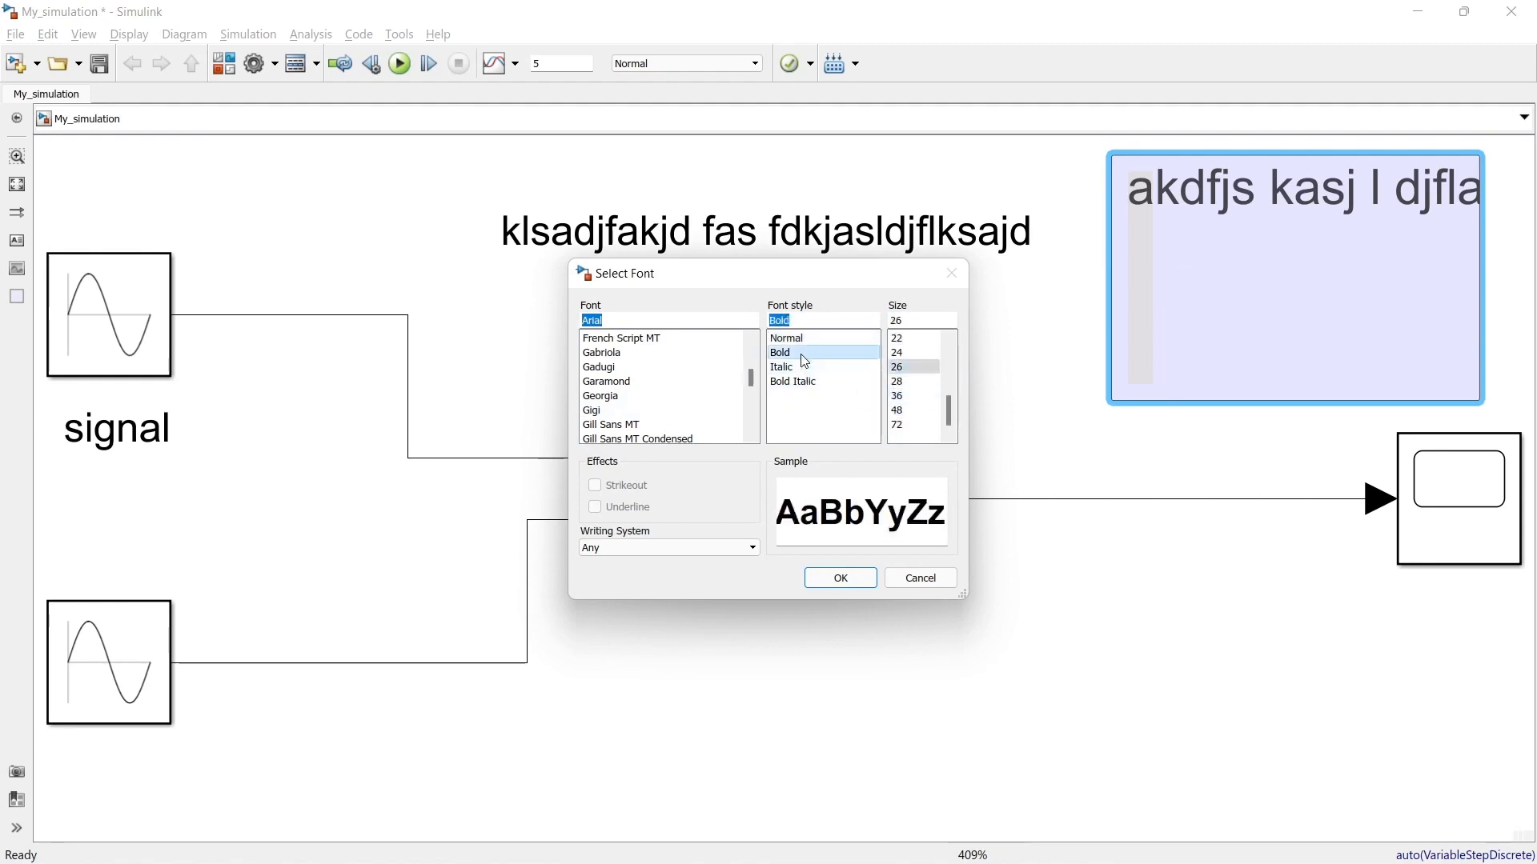
{"action": "left_click", "coordinate": [608, 367]}
{"action": "scroll", "coordinate": [649, 401], "scroll_direction": "down", "scroll_amount": 7}
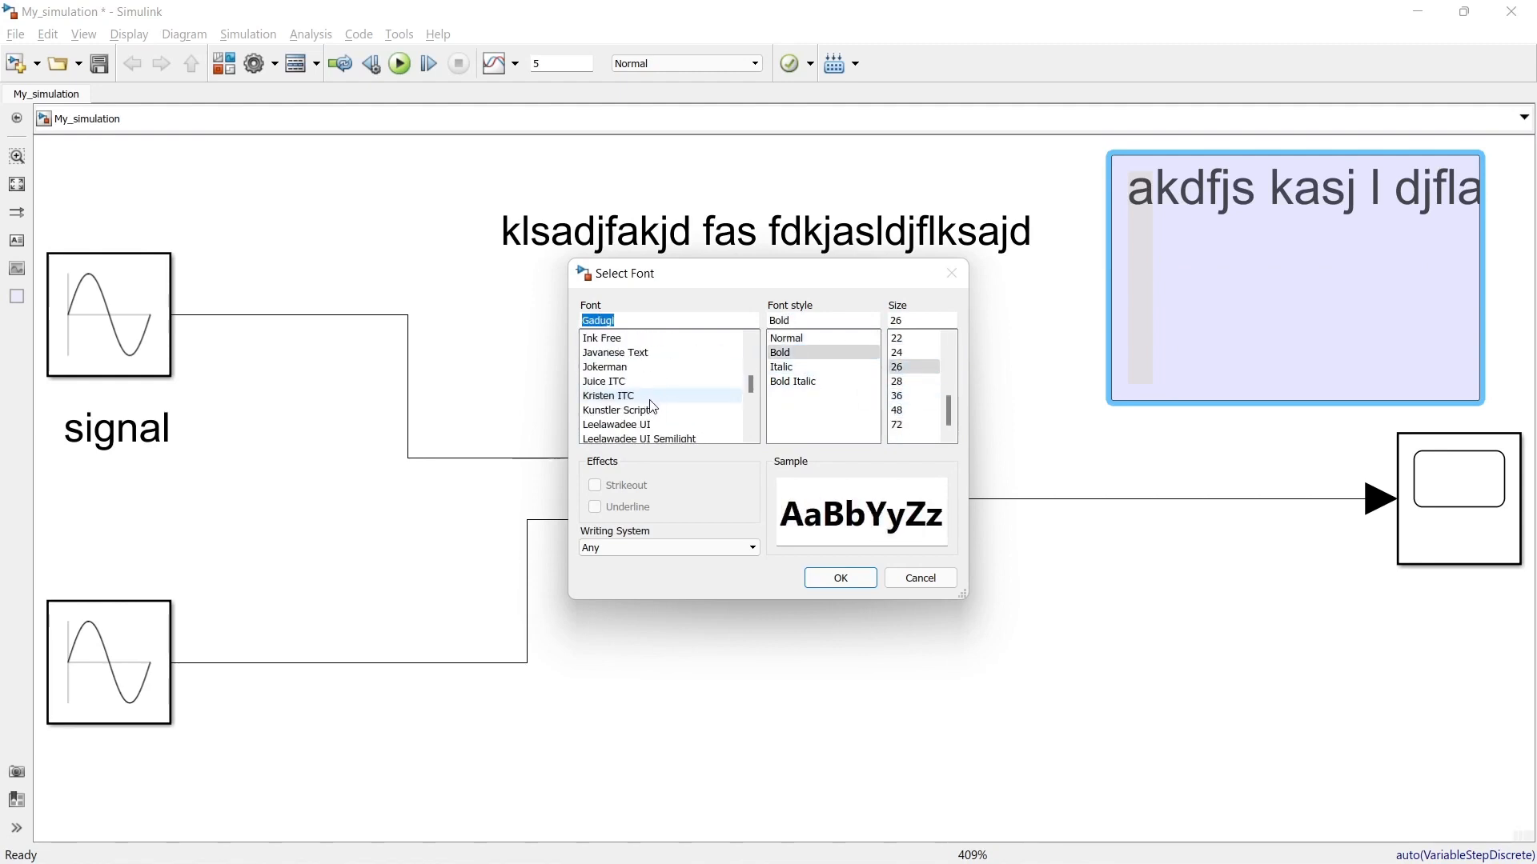
{"action": "left_click", "coordinate": [818, 583]}
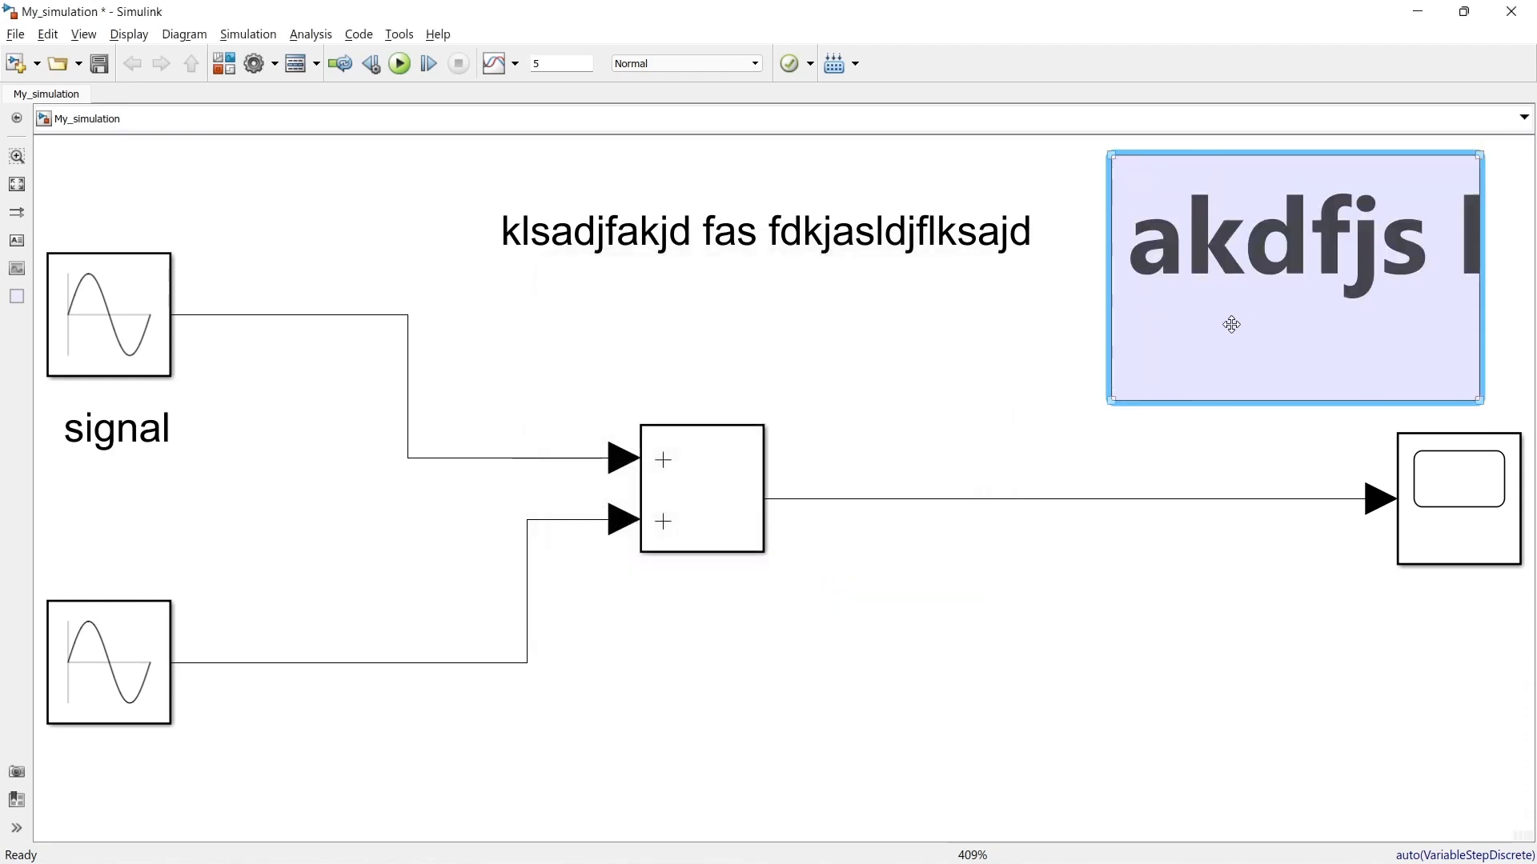
Step: Set the colour of the labelled area above the Scope to Green
{"action": "right_click", "coordinate": [1204, 319]}
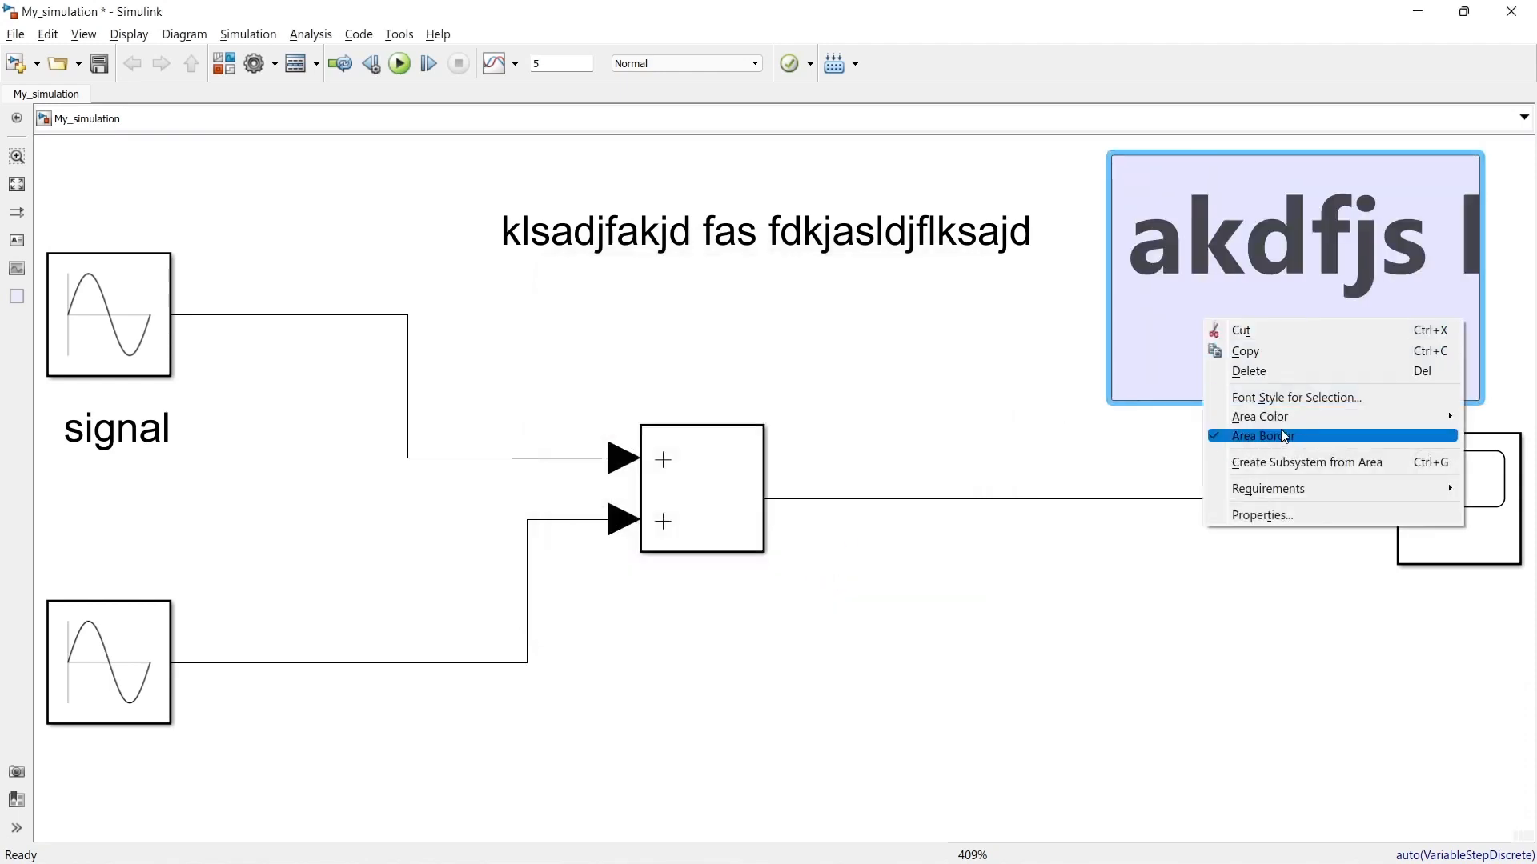
{"action": "mouse_move", "coordinate": [1280, 419]}
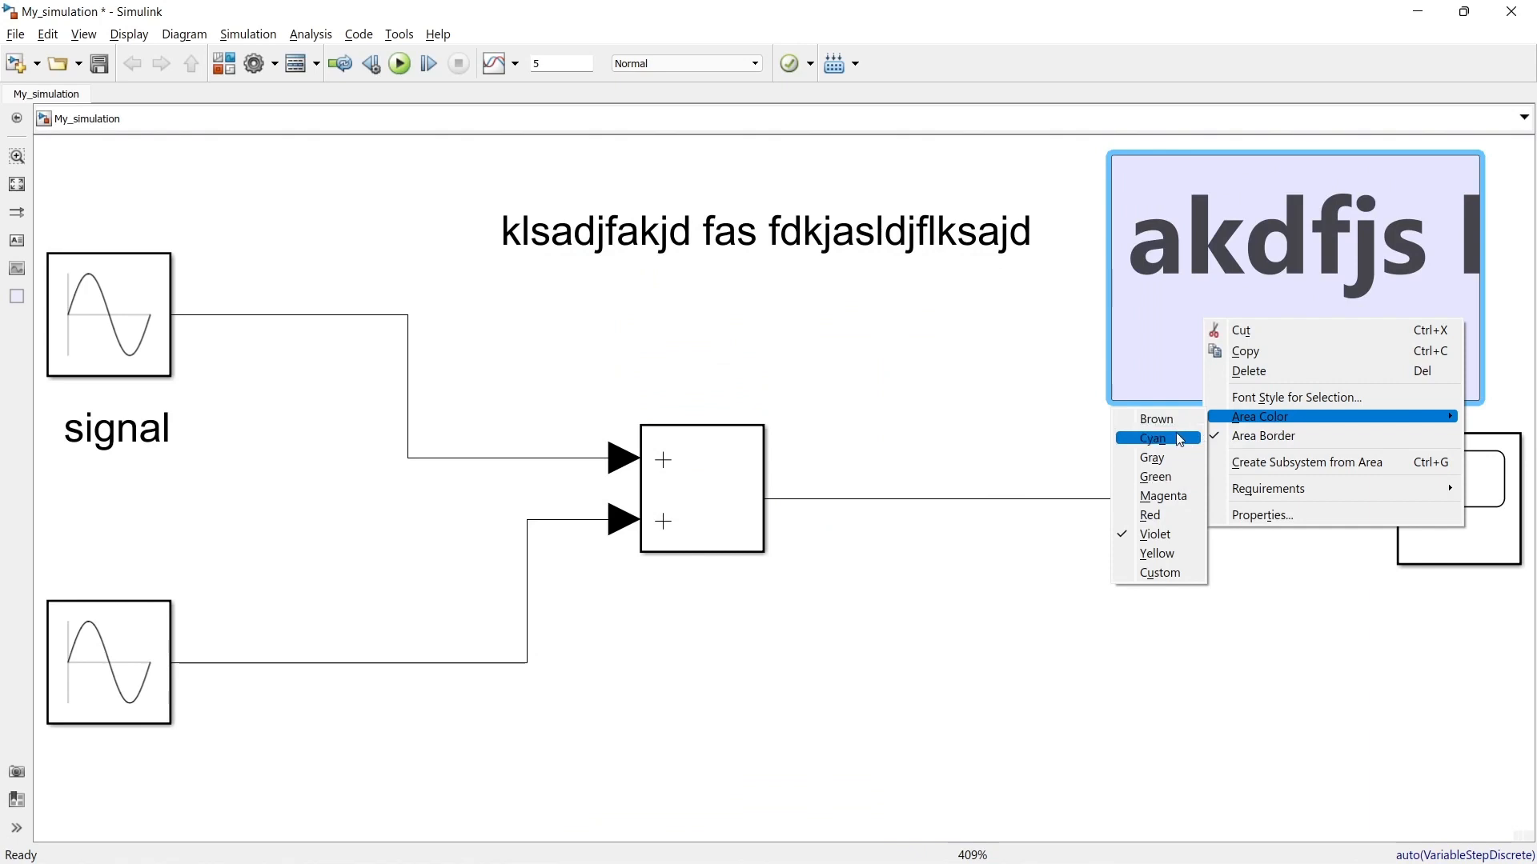
{"action": "left_click", "coordinate": [1168, 477]}
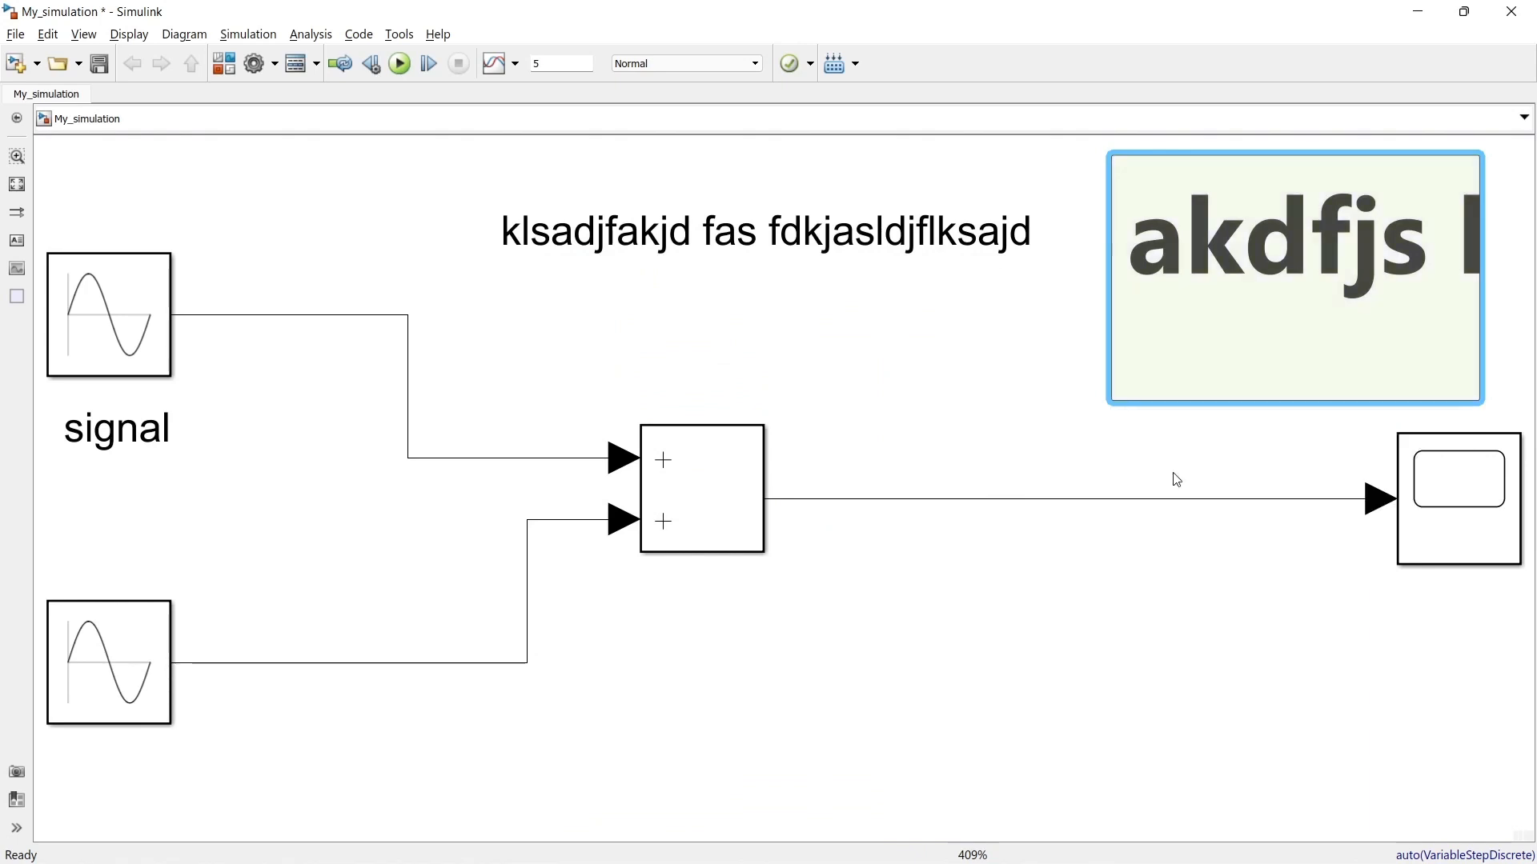
{"action": "left_click", "coordinate": [986, 339]}
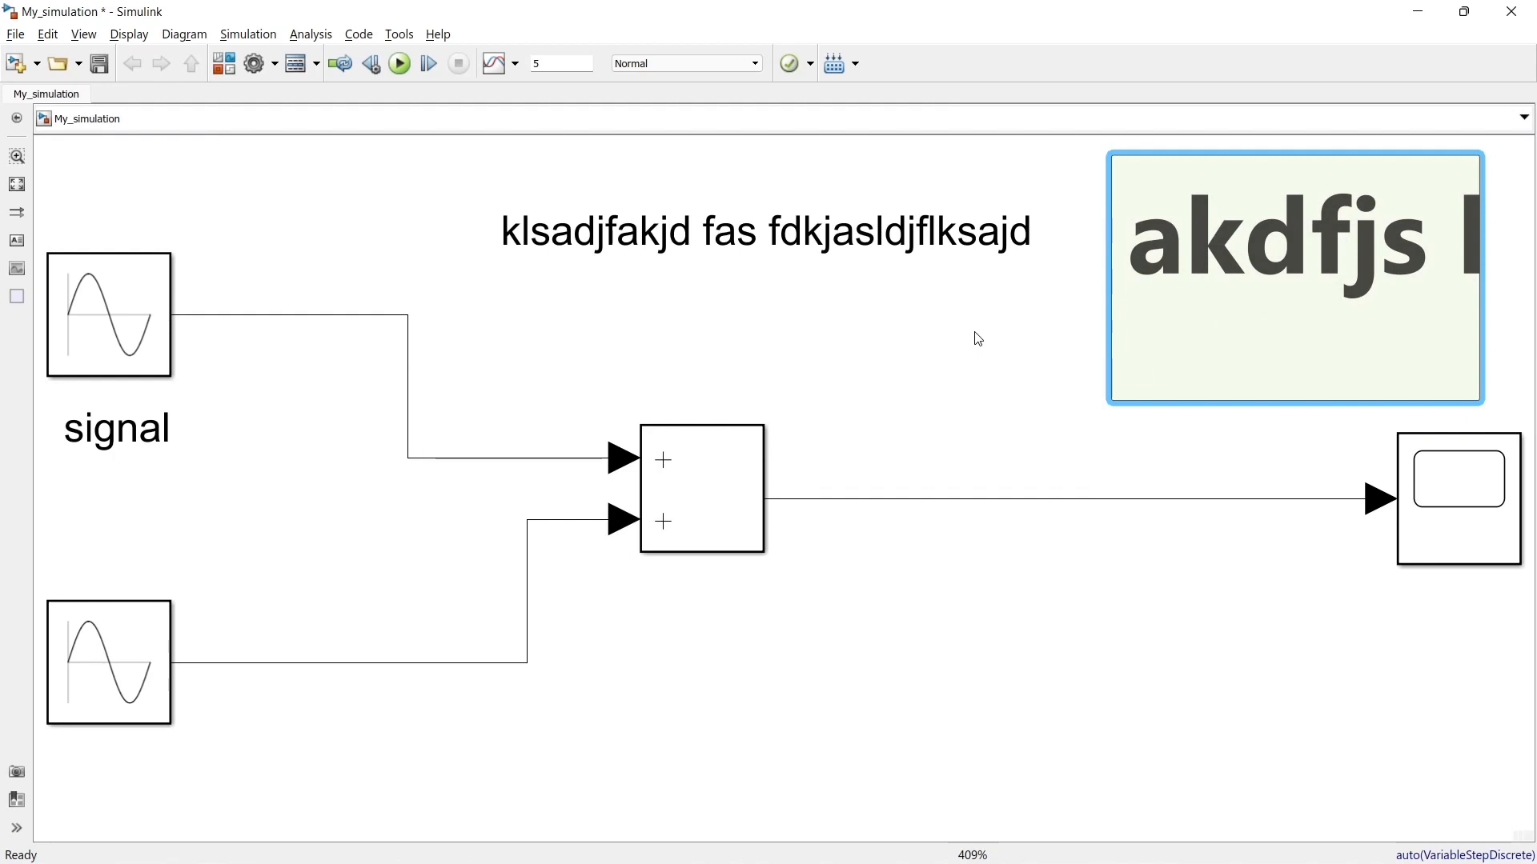
Step: Place an image on the canvas beside the blocks and load Asset 8.png into it
{"action": "scroll", "coordinate": [972, 349], "scroll_direction": "down", "scroll_amount": 5}
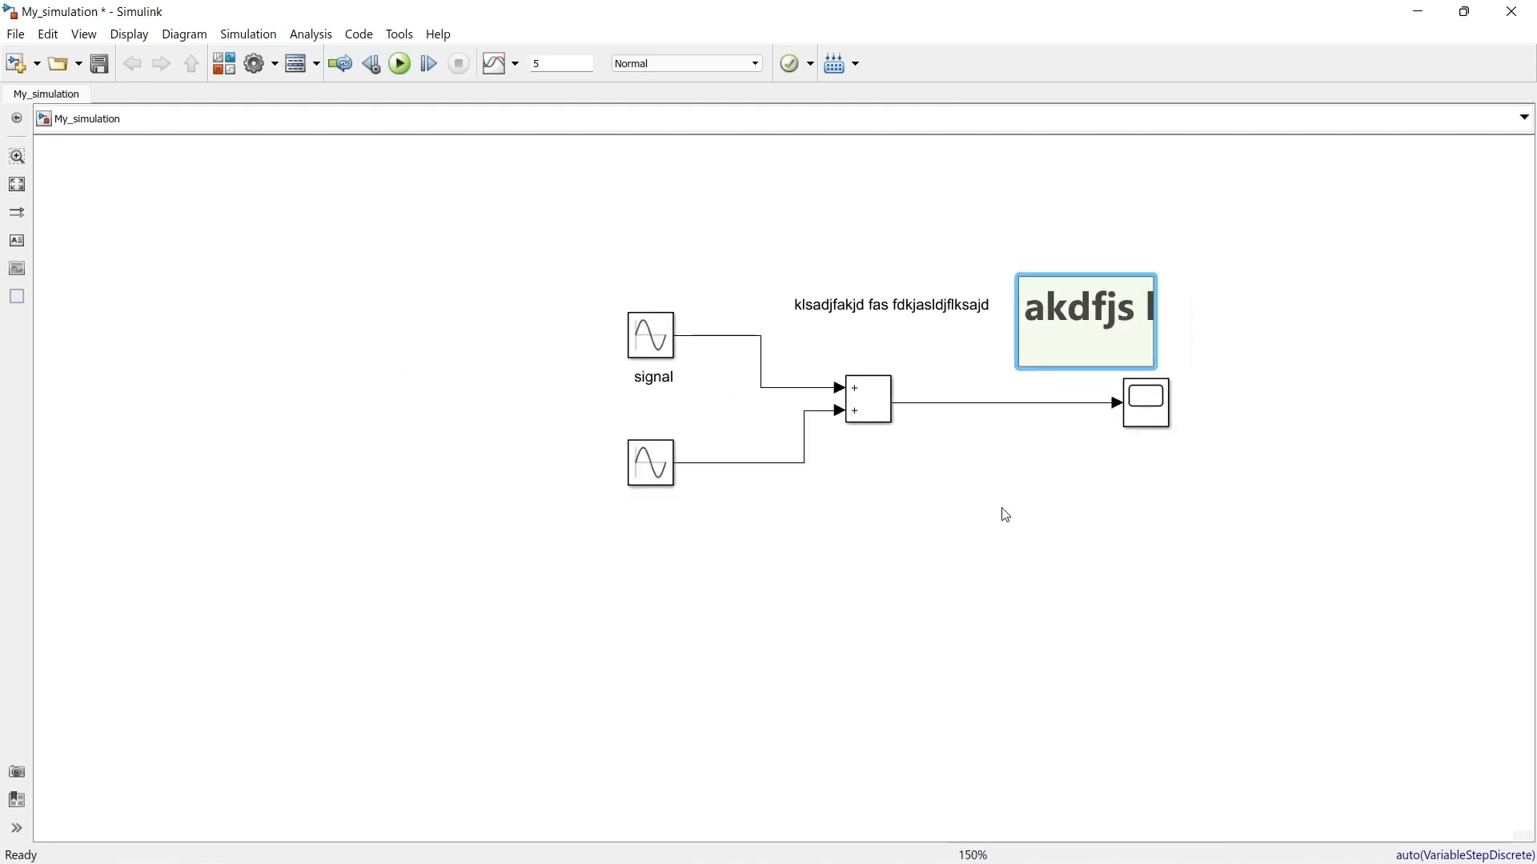
{"action": "left_click", "coordinate": [16, 275]}
{"action": "left_click", "coordinate": [346, 256]}
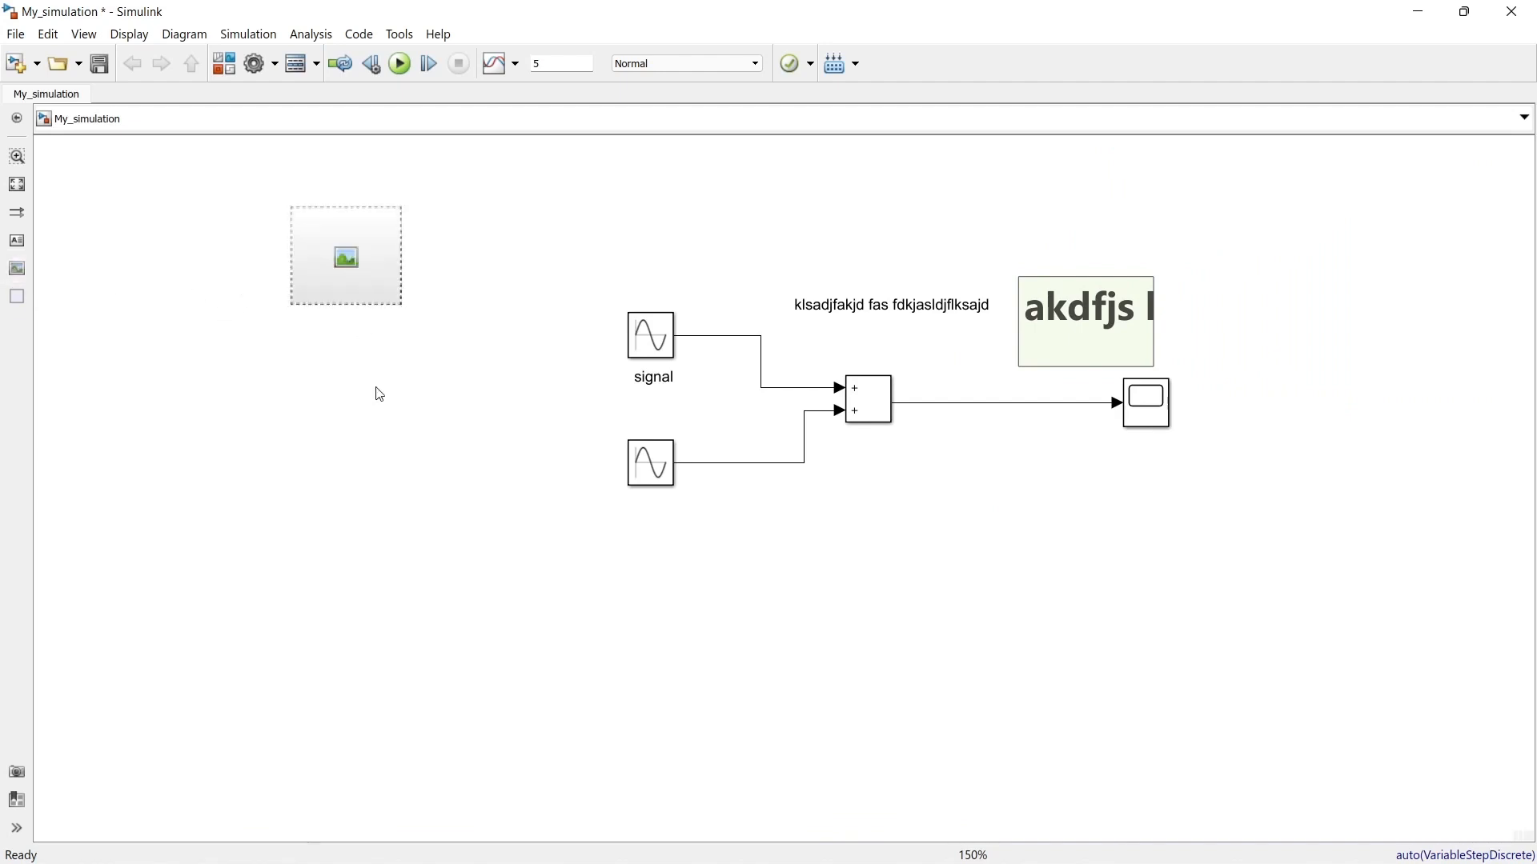
{"action": "double_click", "coordinate": [352, 282]}
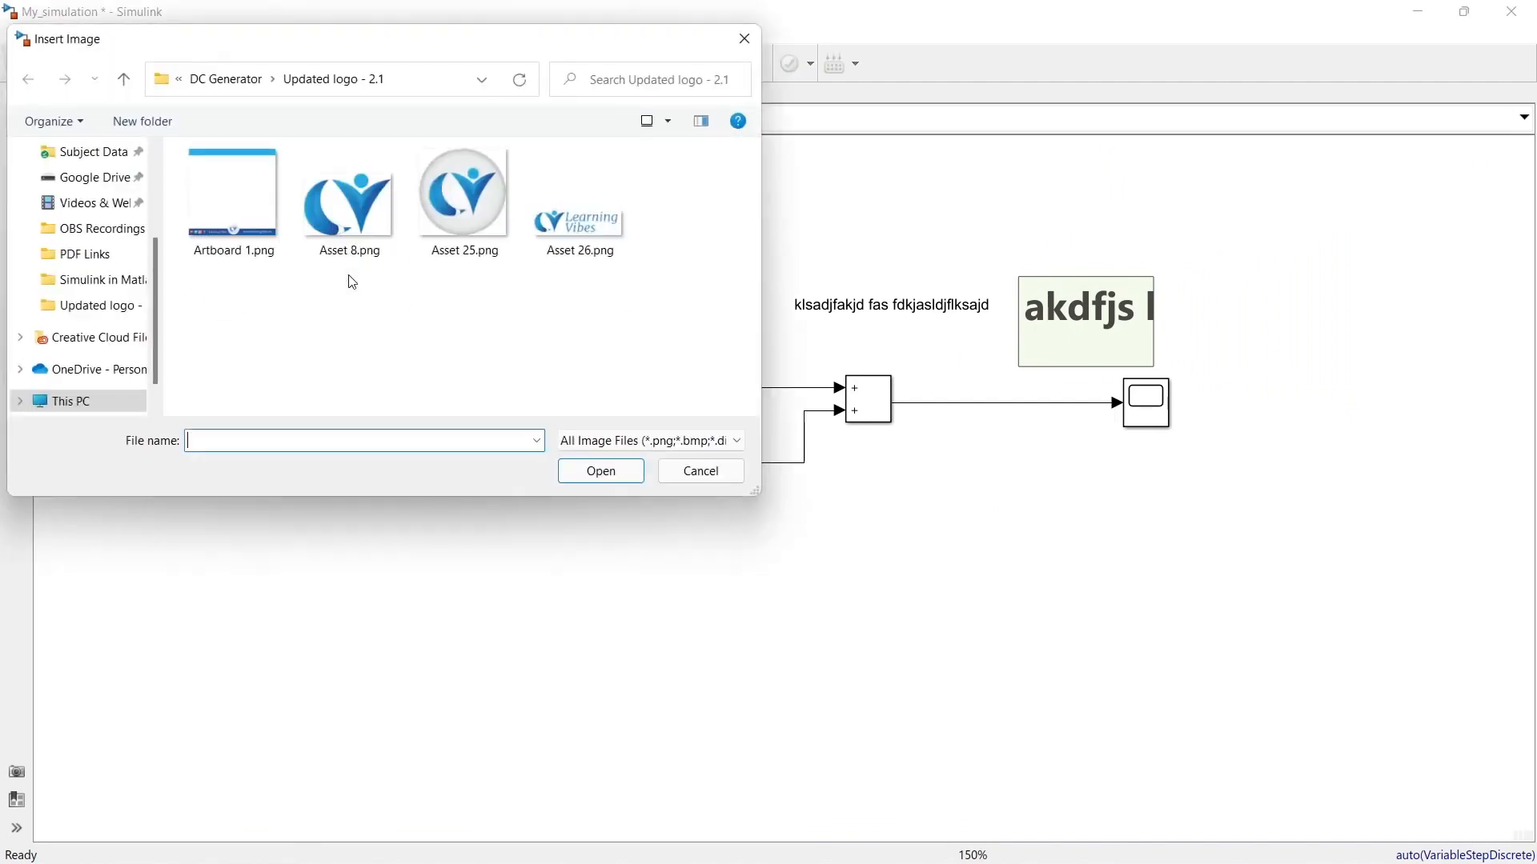
{"action": "left_click", "coordinate": [343, 211]}
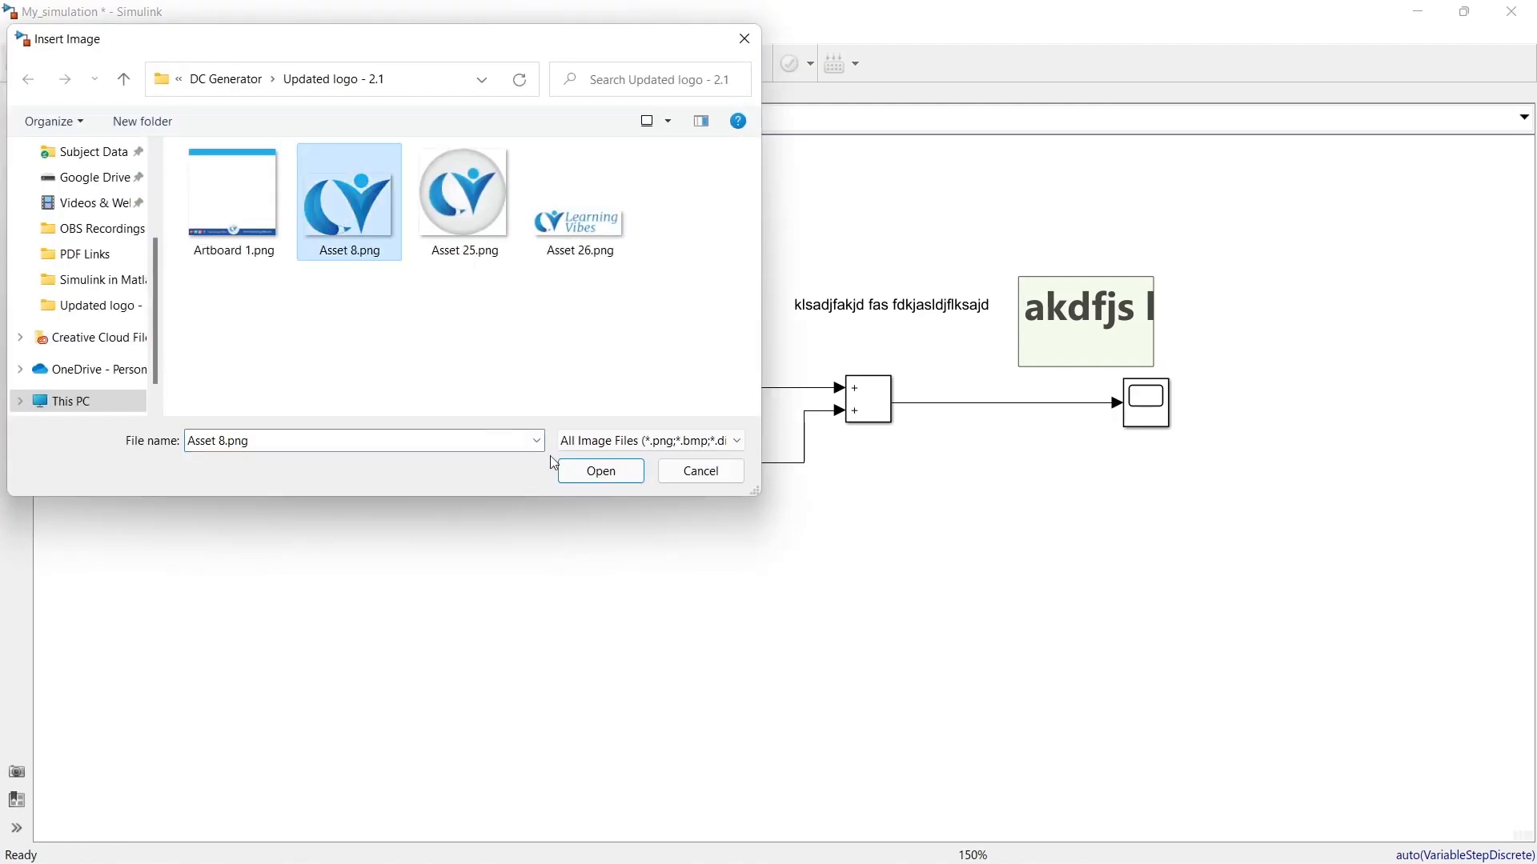
{"action": "left_click", "coordinate": [601, 471]}
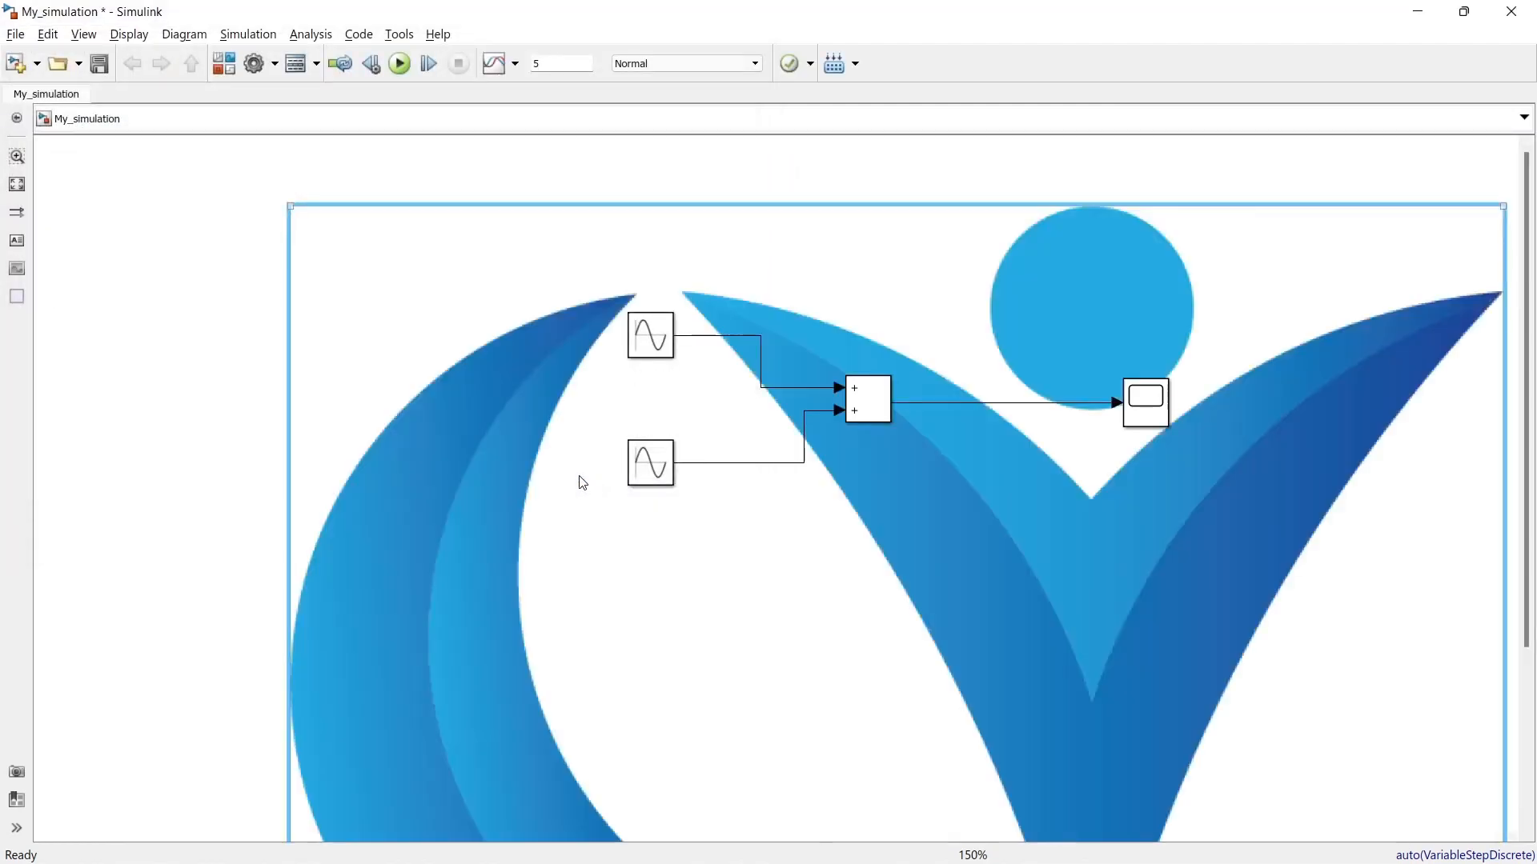
Step: Shrink the inserted logo image so it no longer overlaps the block diagram, and fit the model to the view
{"action": "scroll", "coordinate": [581, 482], "scroll_direction": "down", "scroll_amount": 3}
{"action": "scroll", "coordinate": [582, 481], "scroll_direction": "down", "scroll_amount": 5}
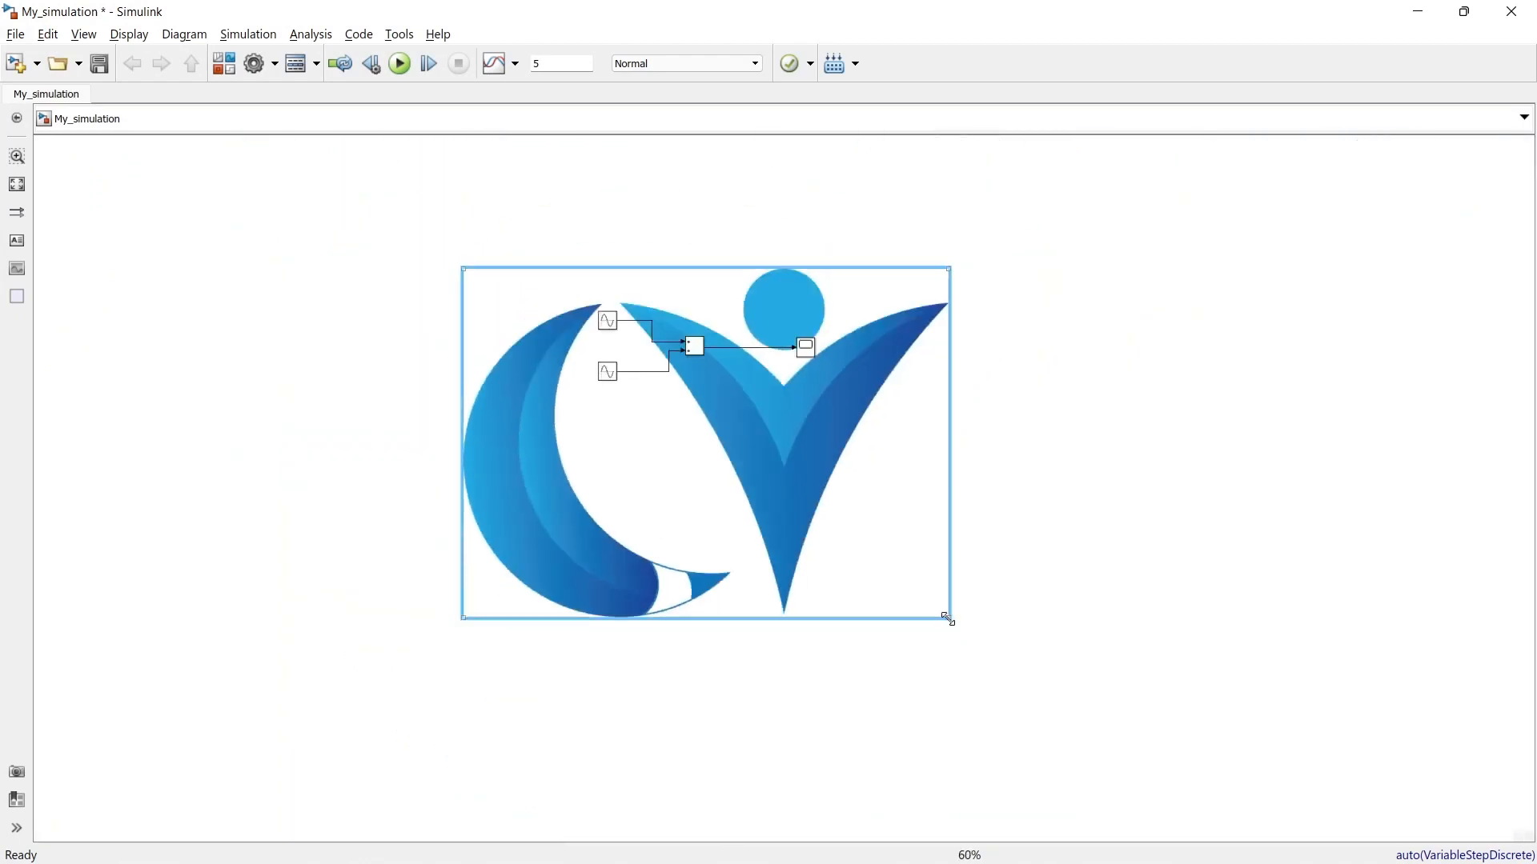
{"action": "mouse_move", "coordinate": [947, 619]}
{"action": "left_mouse_down"}
{"action": "mouse_move", "coordinate": [689, 514]}
{"action": "mouse_move", "coordinate": [585, 344]}
{"action": "mouse_move", "coordinate": [566, 338]}
{"action": "left_mouse_up"}
{"action": "scroll", "coordinate": [744, 413], "scroll_direction": "up", "scroll_amount": 1}
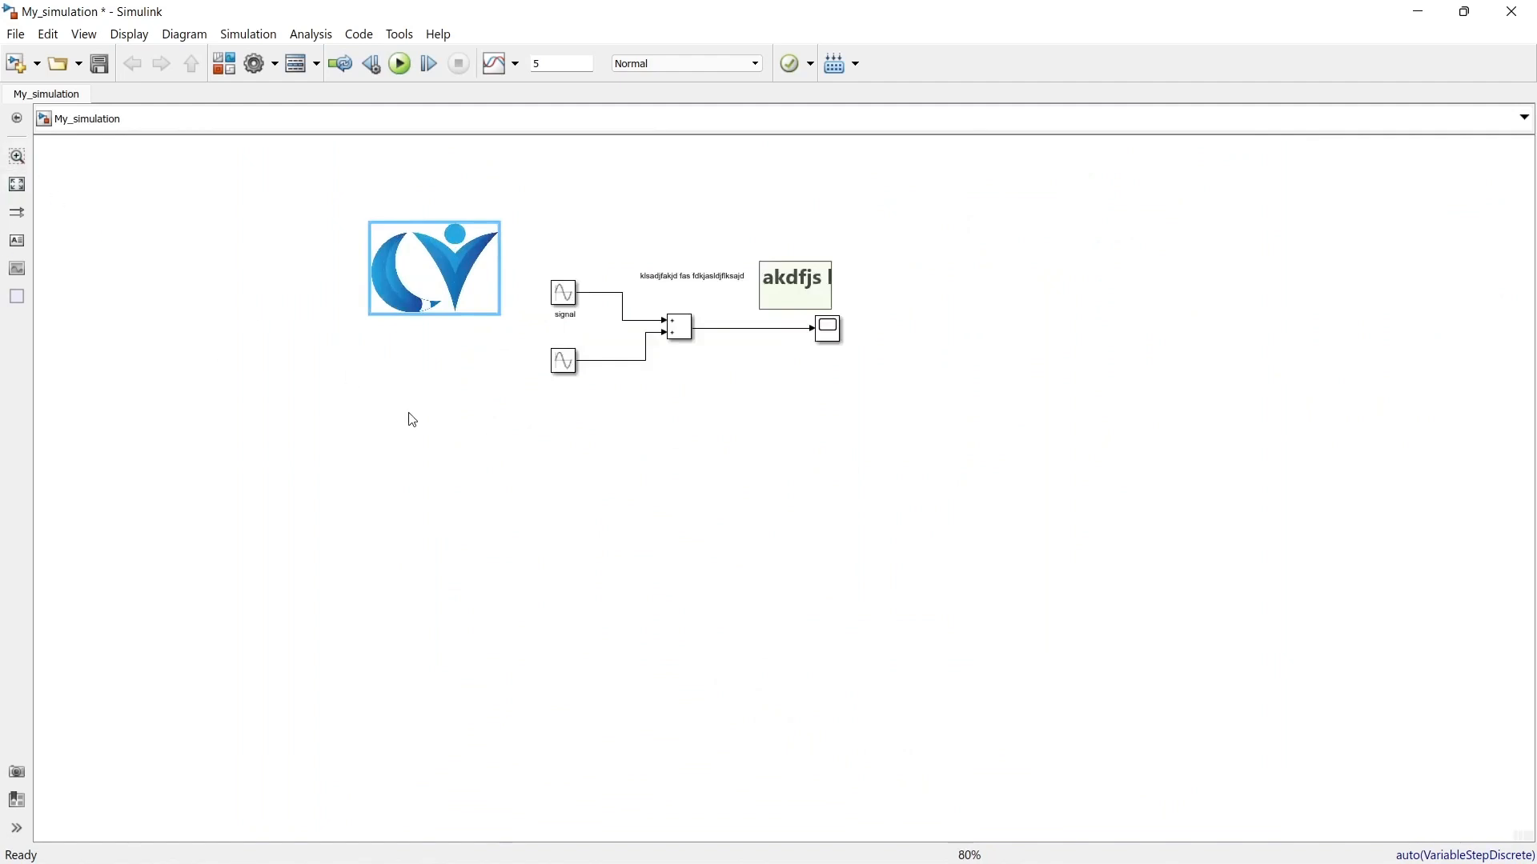
{"action": "key", "text": "space"}
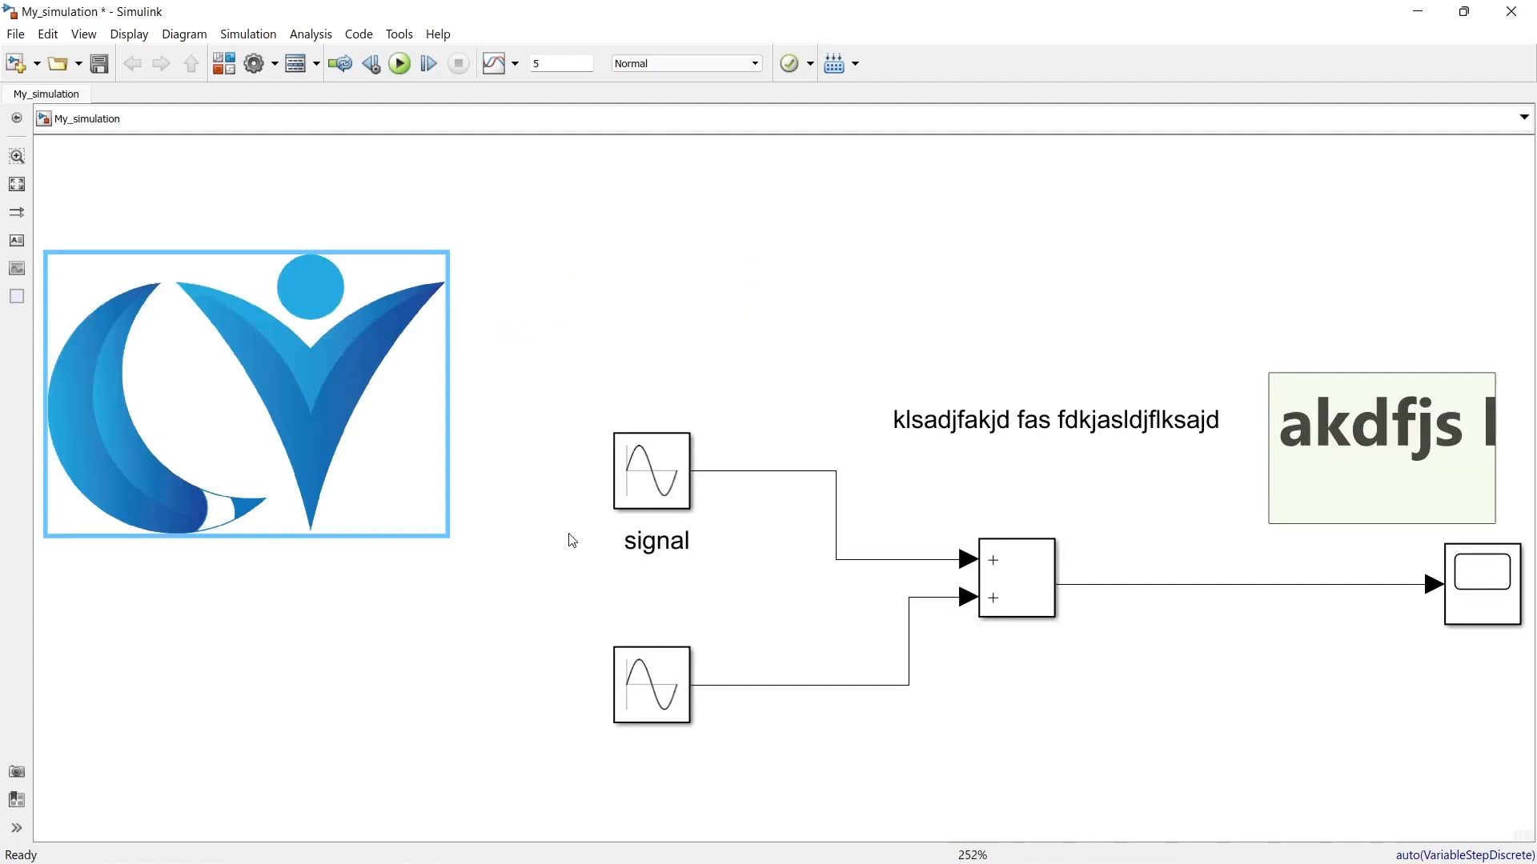
Step: Delete the "klsadjfakjd fas fdkjasldjflksajd" annotation and the green area above the Scope
{"action": "left_click", "coordinate": [572, 541]}
{"action": "left_click", "coordinate": [1065, 416]}
{"action": "key", "text": "Delete"}
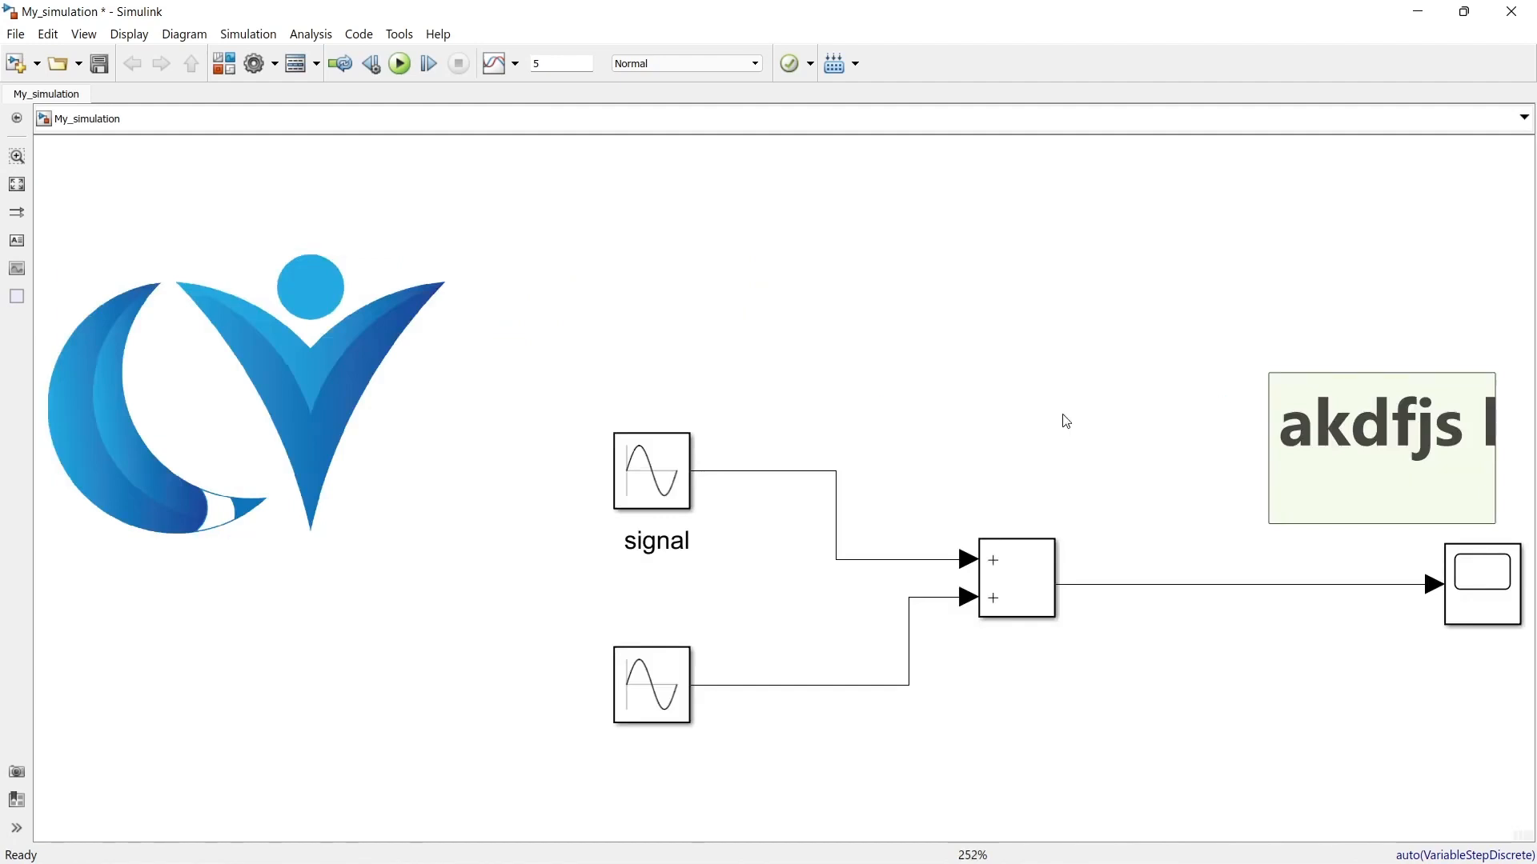
{"action": "left_click", "coordinate": [1279, 435]}
{"action": "key", "text": "Delete"}
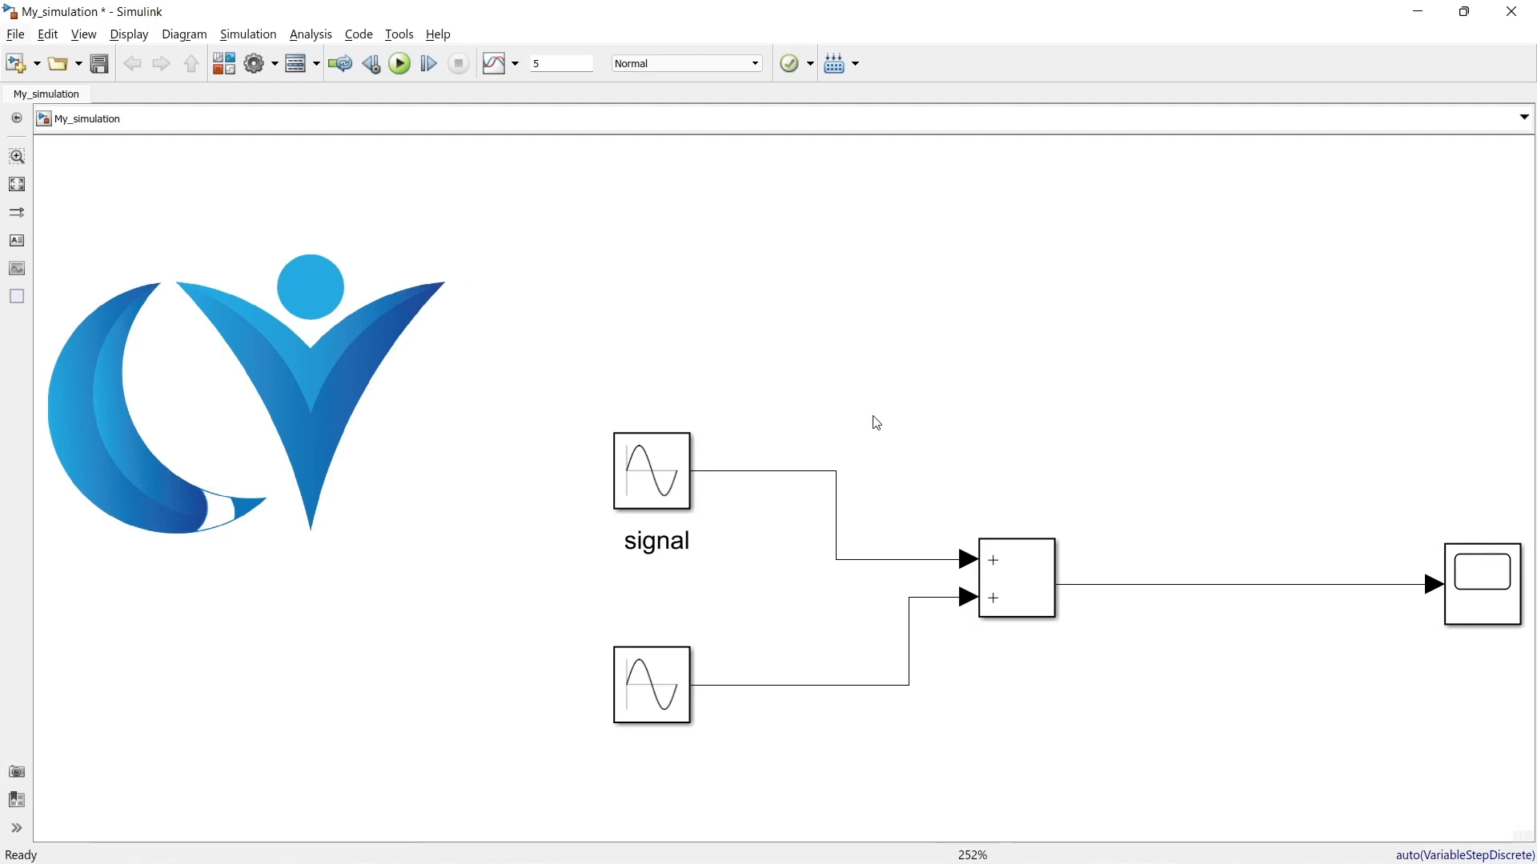
Step: Insert a Sine block from Simulink/Lookup Tables above the signal block using the canvas block search for "sine"
{"action": "double_click", "coordinate": [842, 298]}
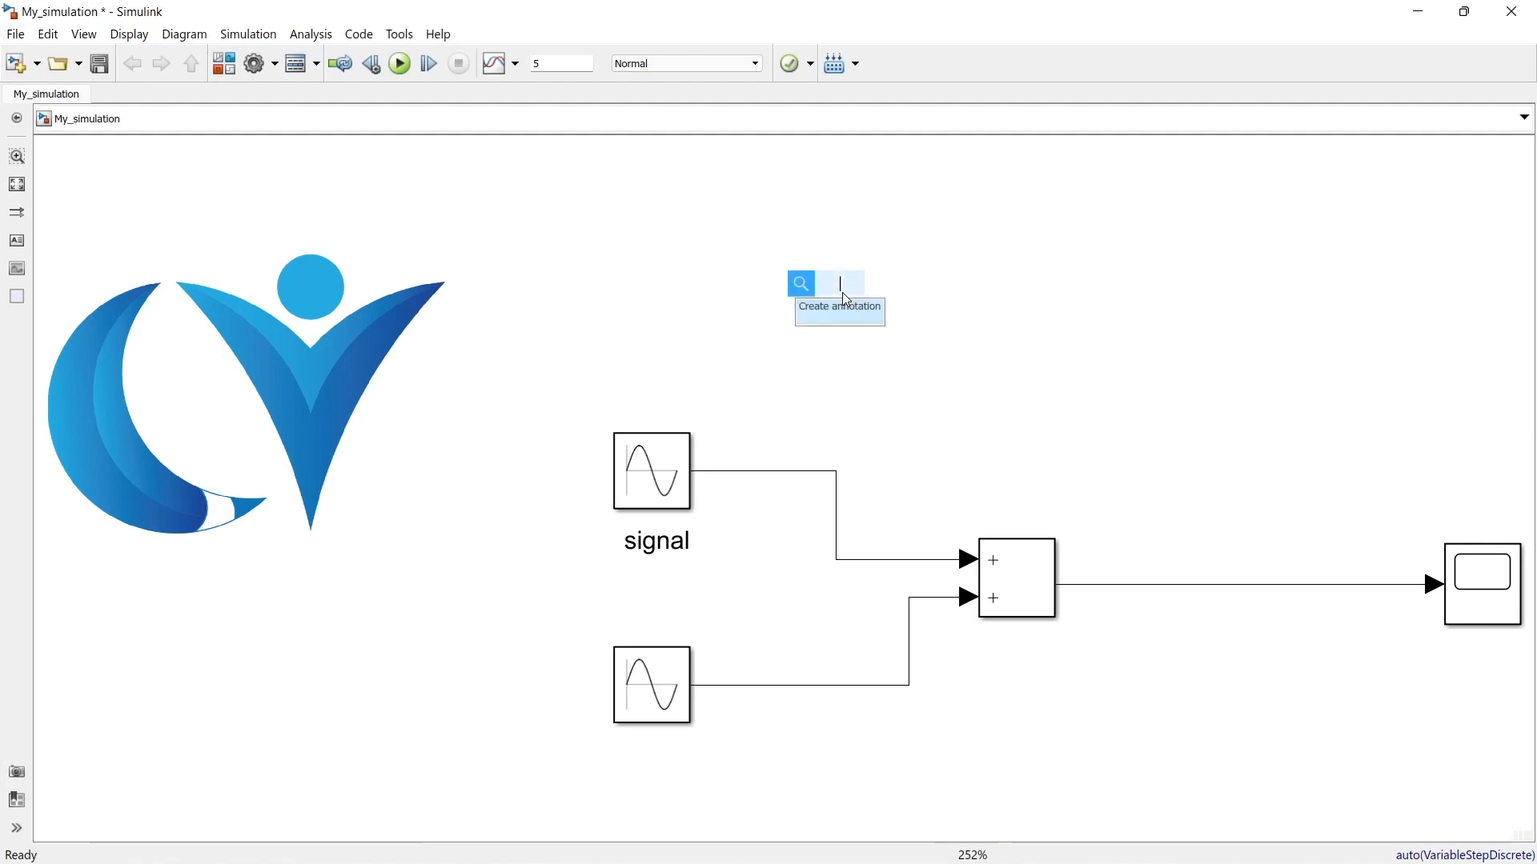
{"action": "type", "text": "sine"}
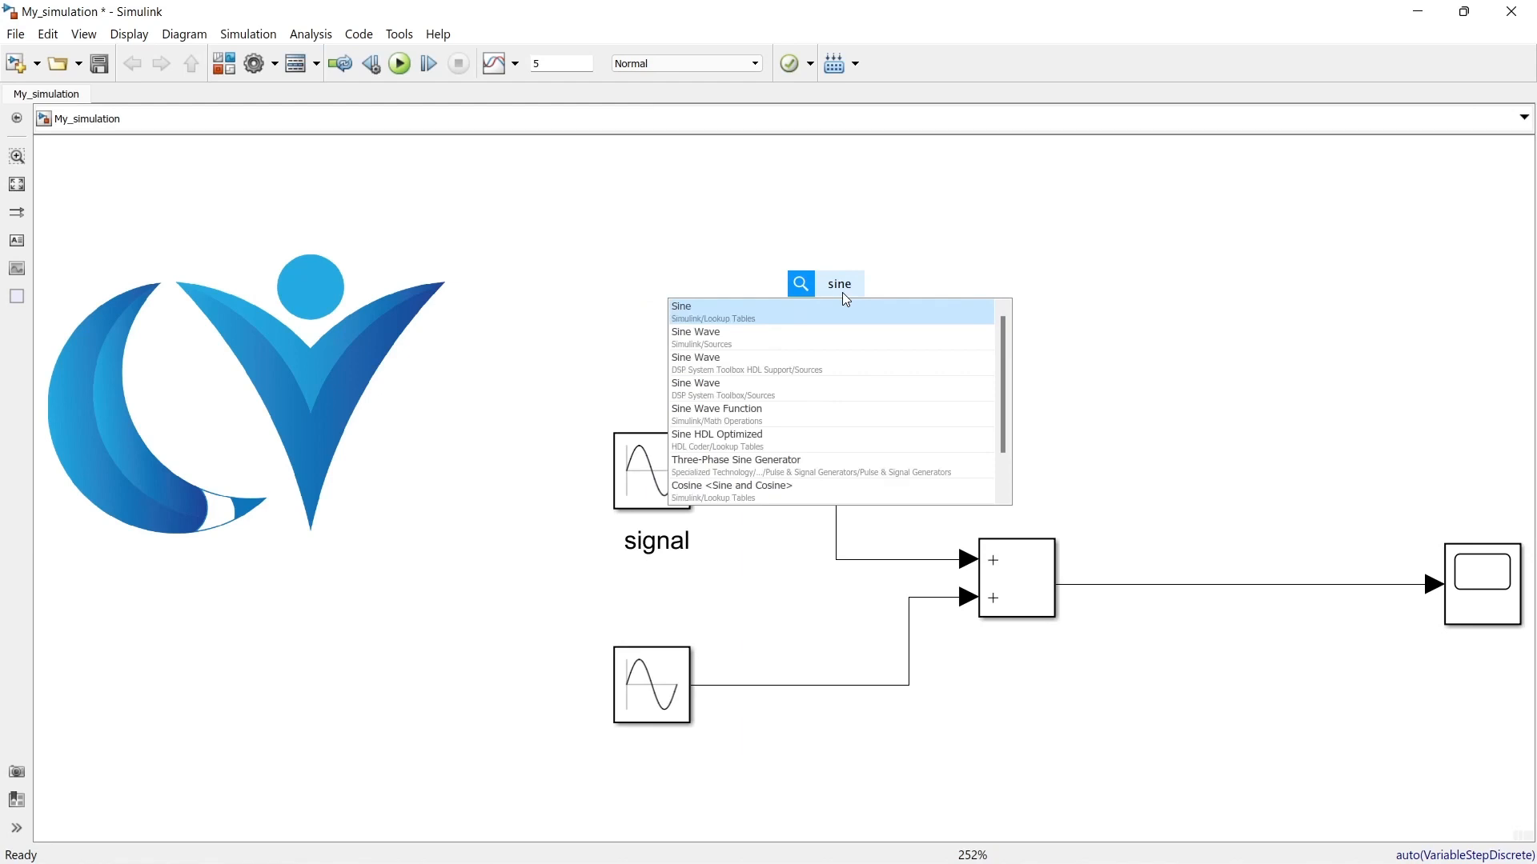
{"action": "key", "text": "Return"}
{"action": "left_click", "coordinate": [1064, 318]}
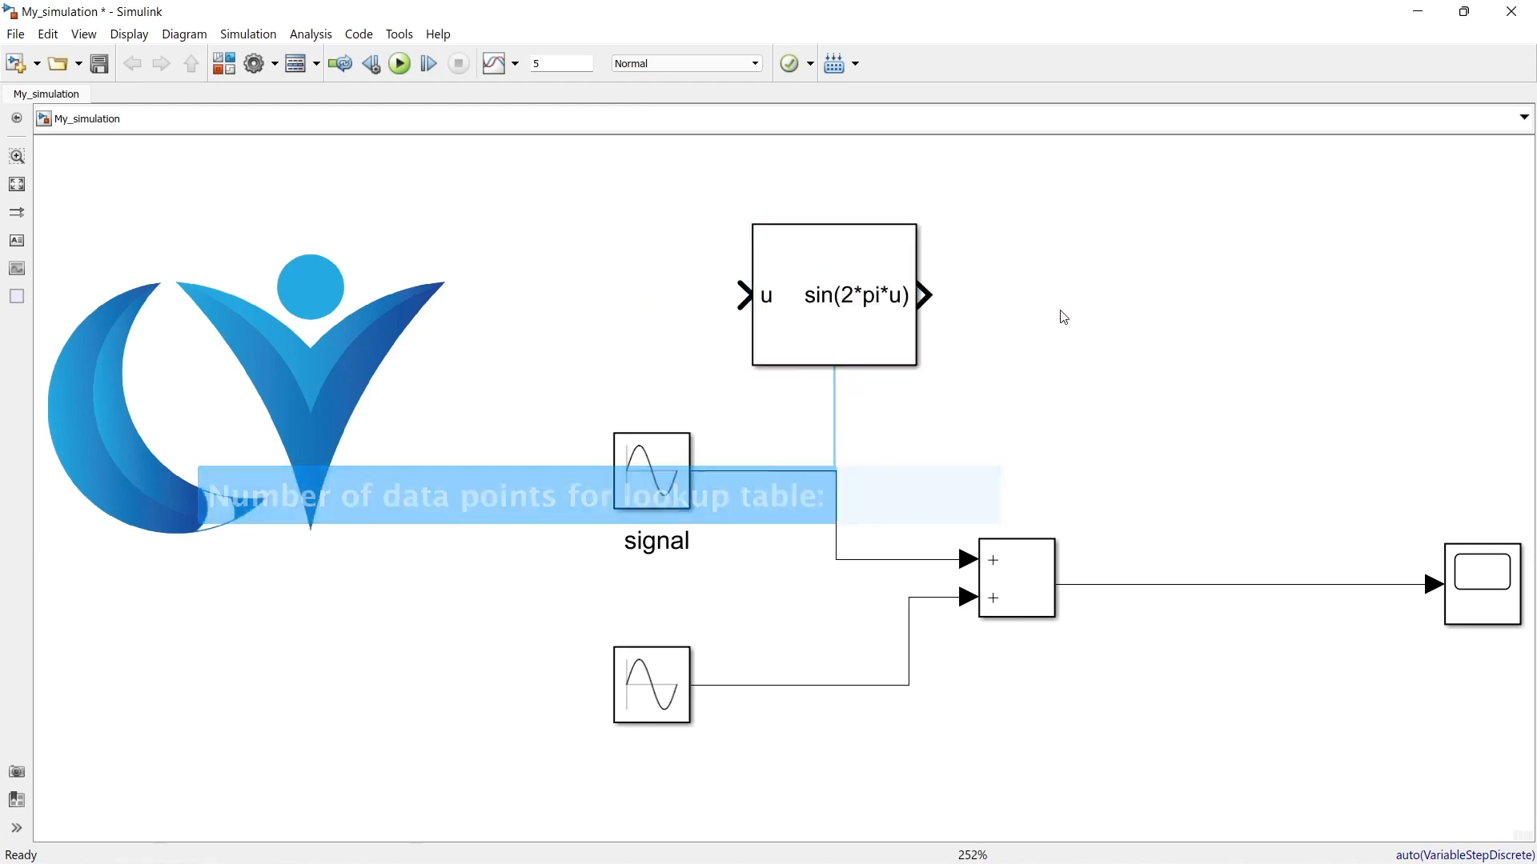
Step: Search the canvas for "sine" and insert a Simulink/Sources Sine Wave block beside the Sine lookup block
{"action": "double_click", "coordinate": [1065, 318]}
{"action": "type", "text": "sine"}
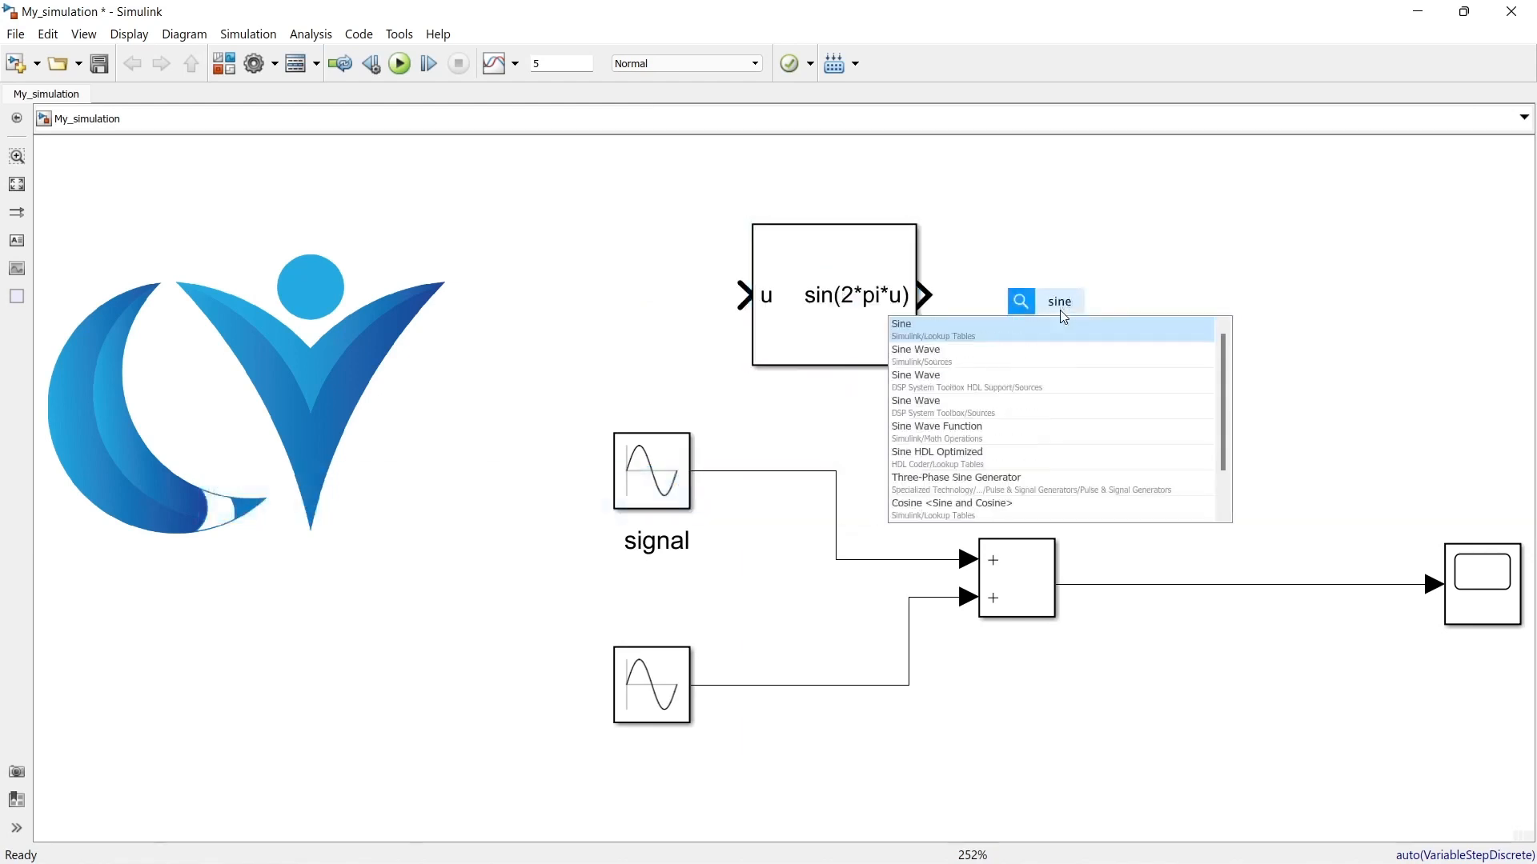
{"action": "key", "text": "Down"}
{"action": "key", "text": "Return"}
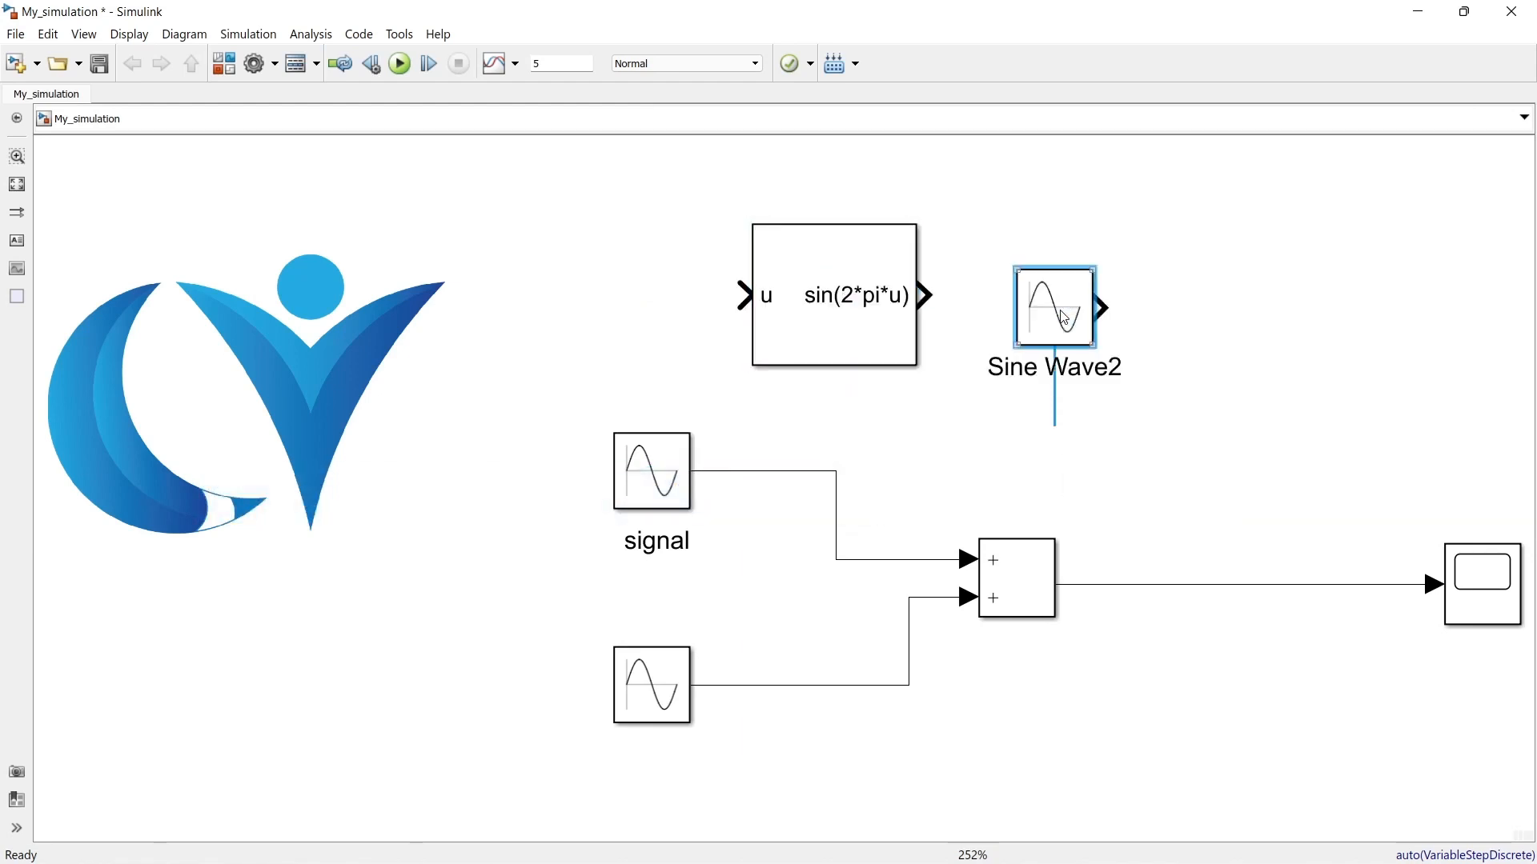
Step: Search the canvas for "sine" and insert a DSP Sine Wave block beside the new Sine Wave source
{"action": "double_click", "coordinate": [1238, 373]}
{"action": "type", "text": "s"}
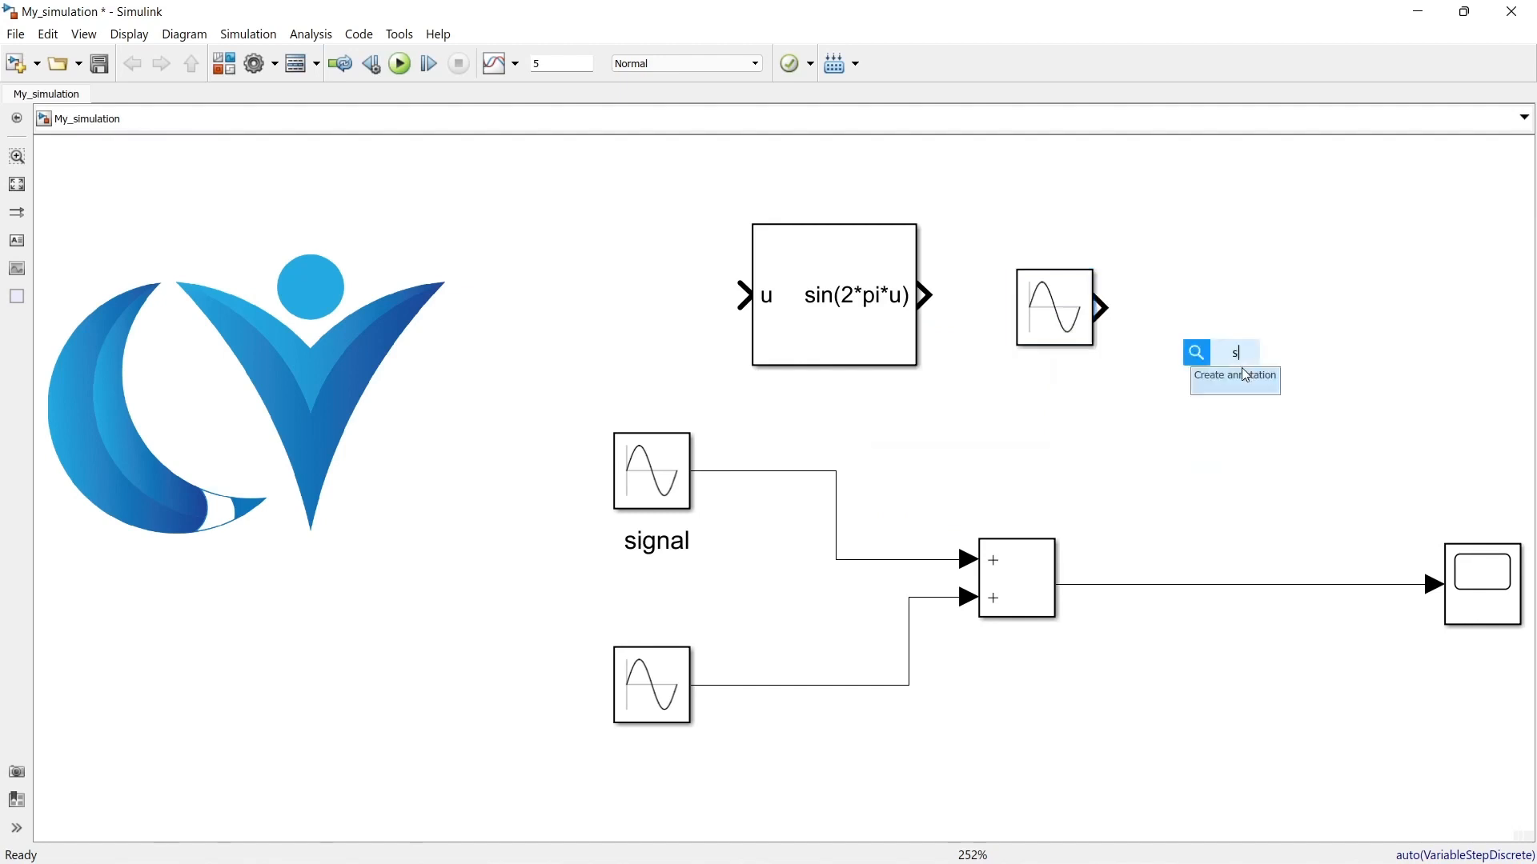
{"action": "type", "text": "ine"}
{"action": "key", "text": "Down"}
{"action": "key", "text": "Down"}
{"action": "key", "text": "Return"}
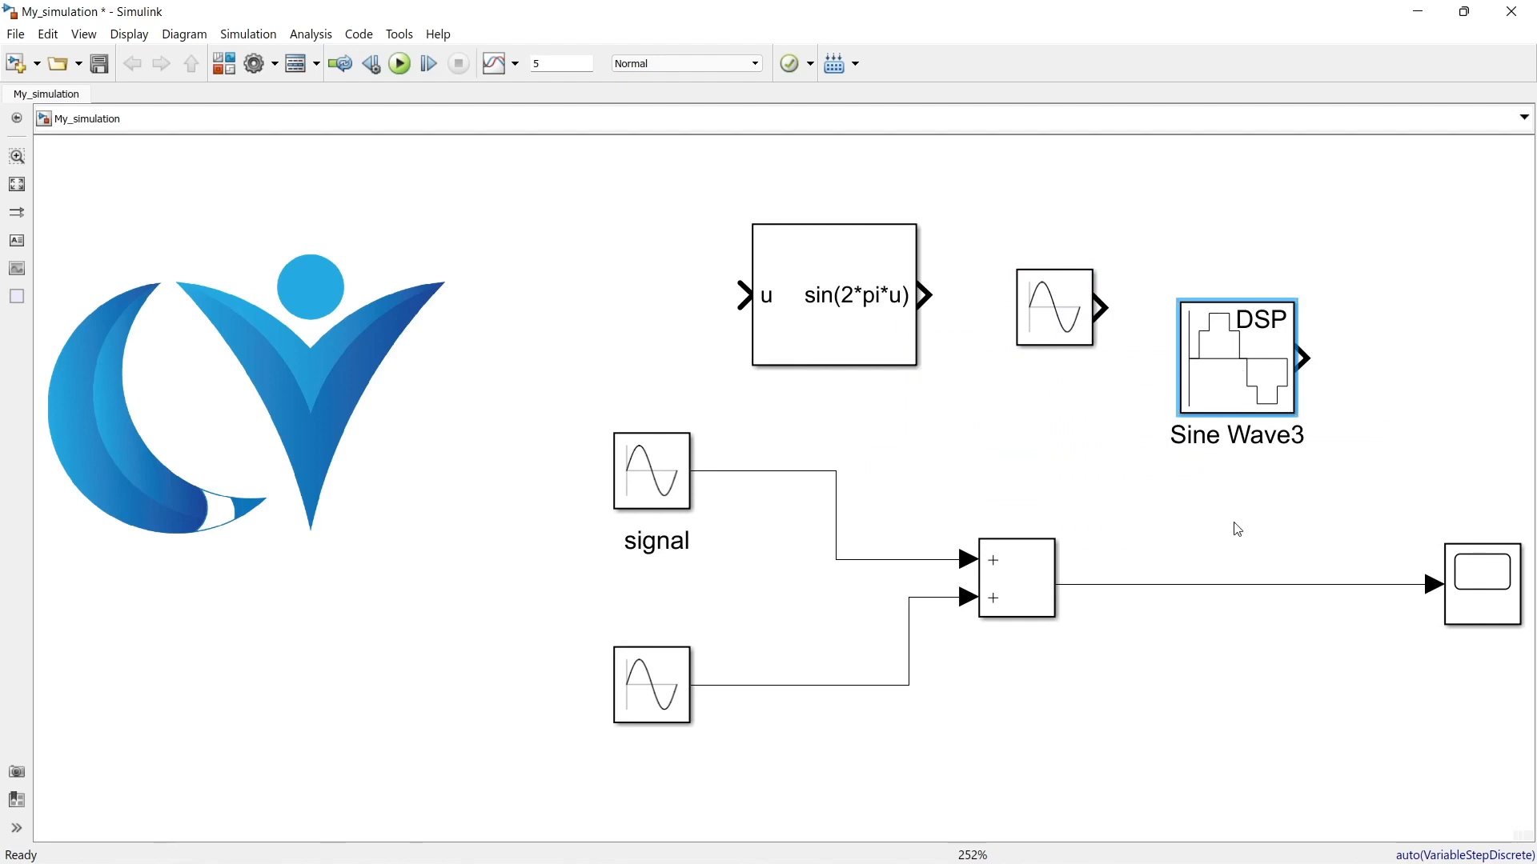
Step: Group the new Sine Wave and DSP Sine Wave blocks into a subsystem and place it next to the Sine lookup block
{"action": "left_click_drag", "start_coordinate": [1359, 193], "coordinate": [1021, 453]}
{"action": "right_click", "coordinate": [1055, 302]}
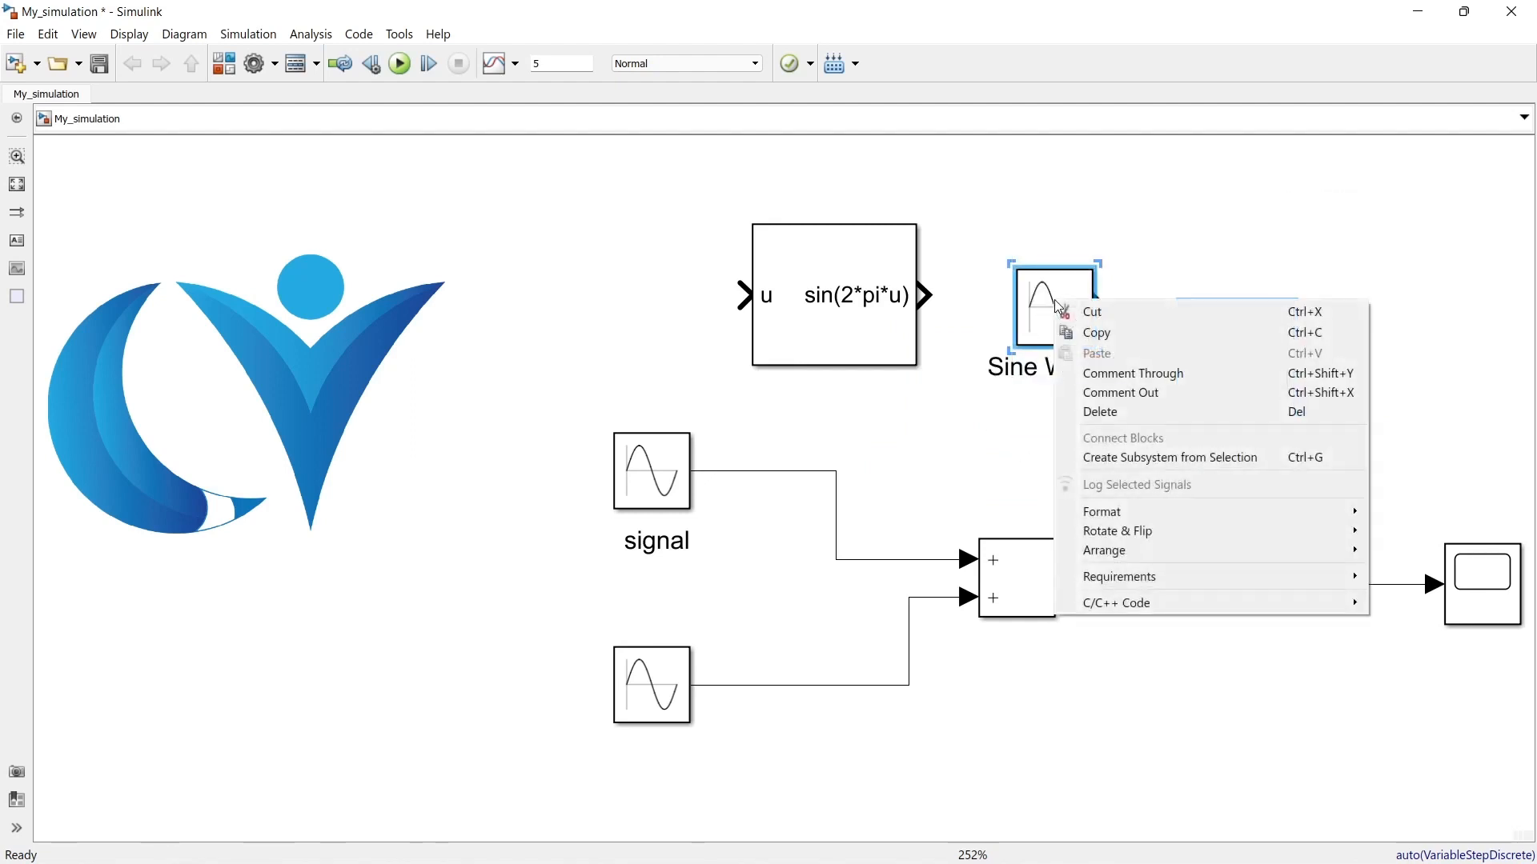
{"action": "left_click", "coordinate": [1100, 457]}
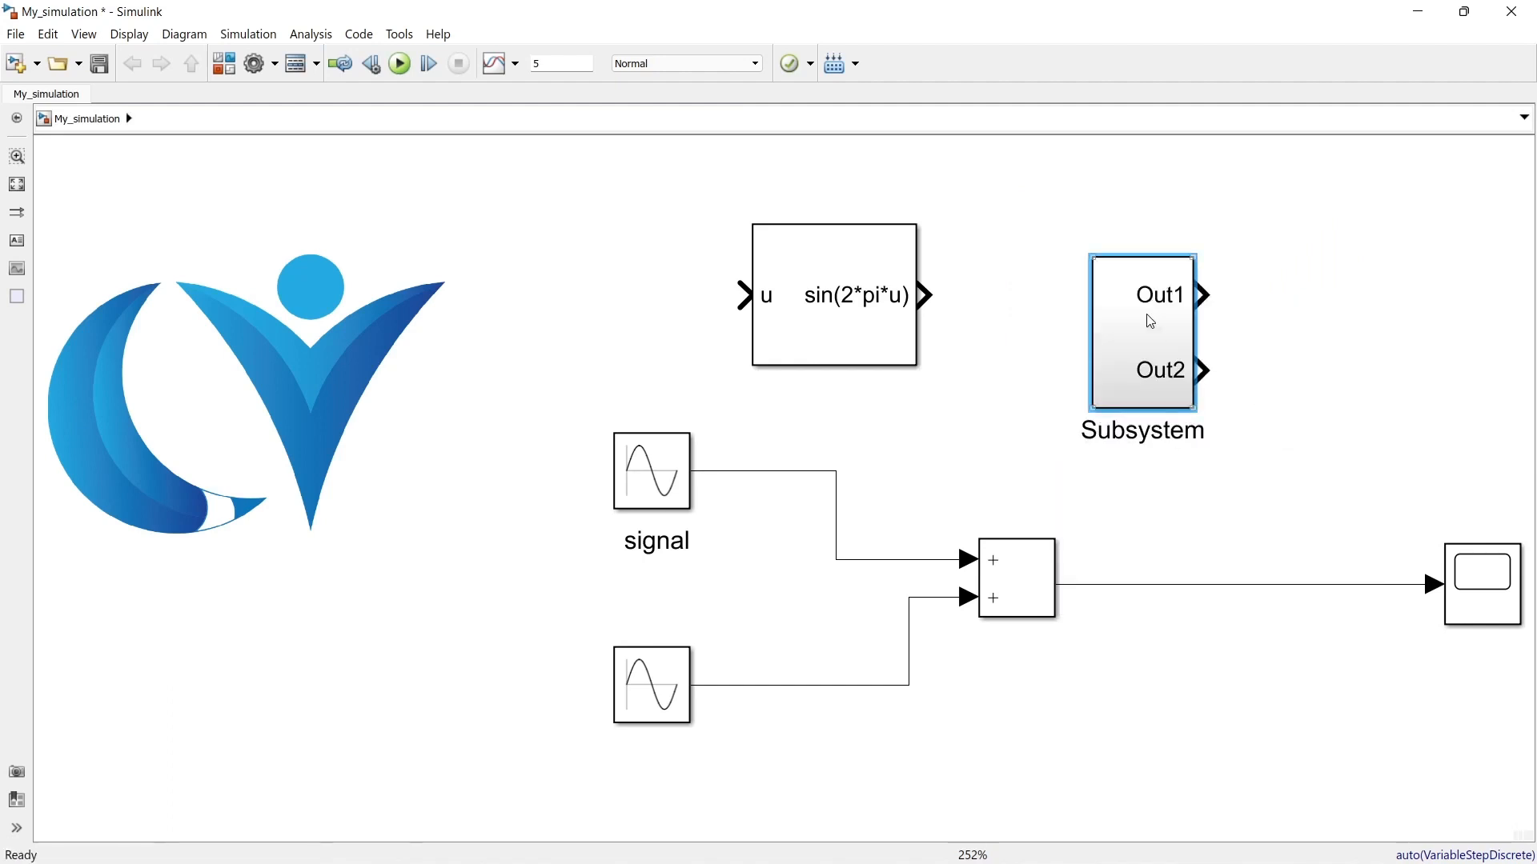
{"action": "left_click_drag", "start_coordinate": [1150, 322], "coordinate": [977, 299]}
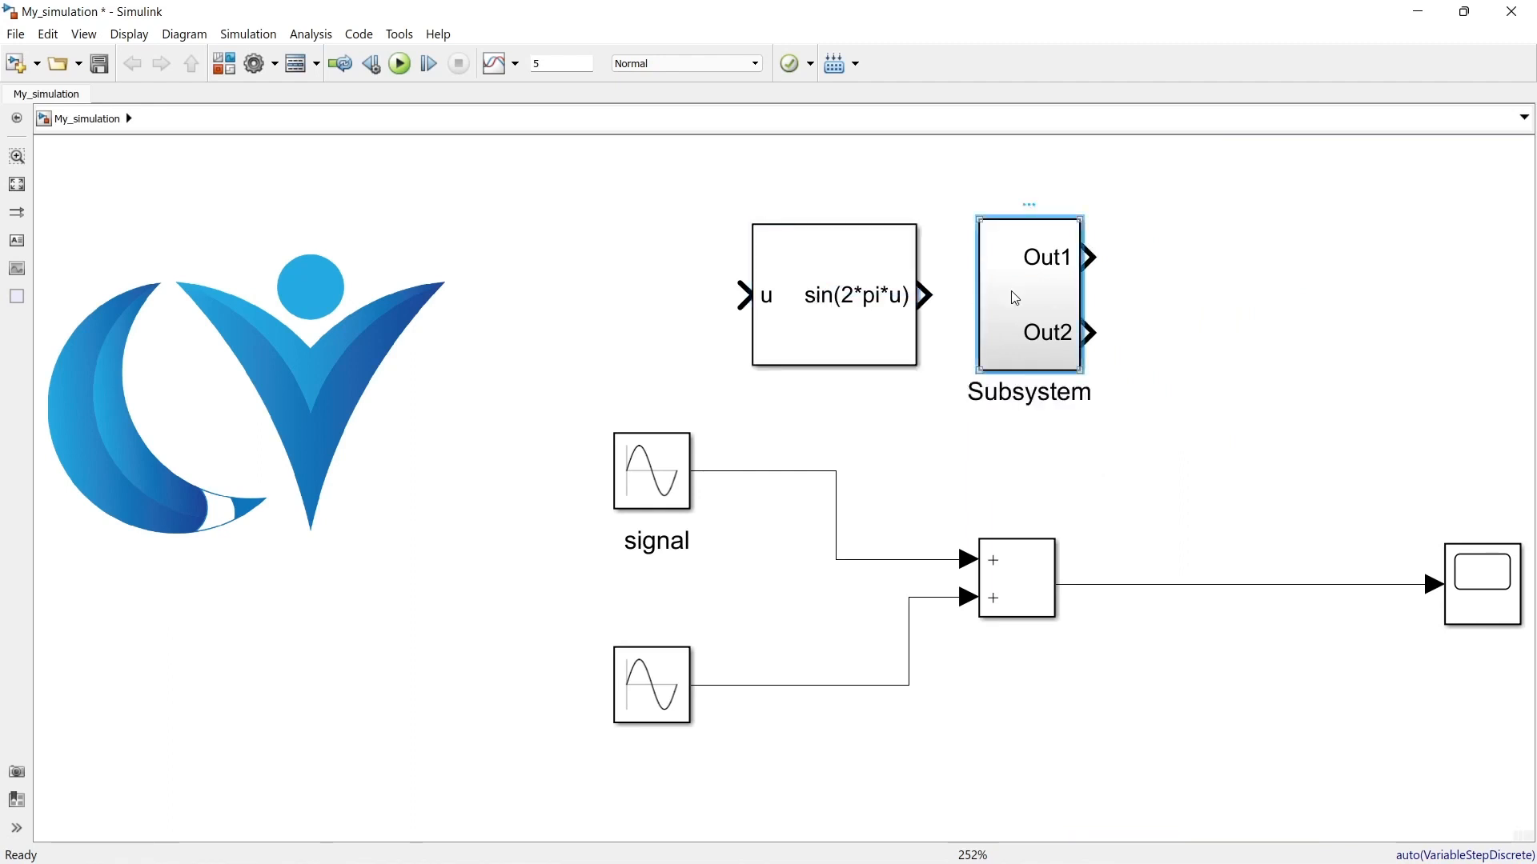
Step: Open the subsystem and move the DSP Sine Wave block with its Out2 port below the other source to remove the overlap
{"action": "double_click", "coordinate": [1012, 299]}
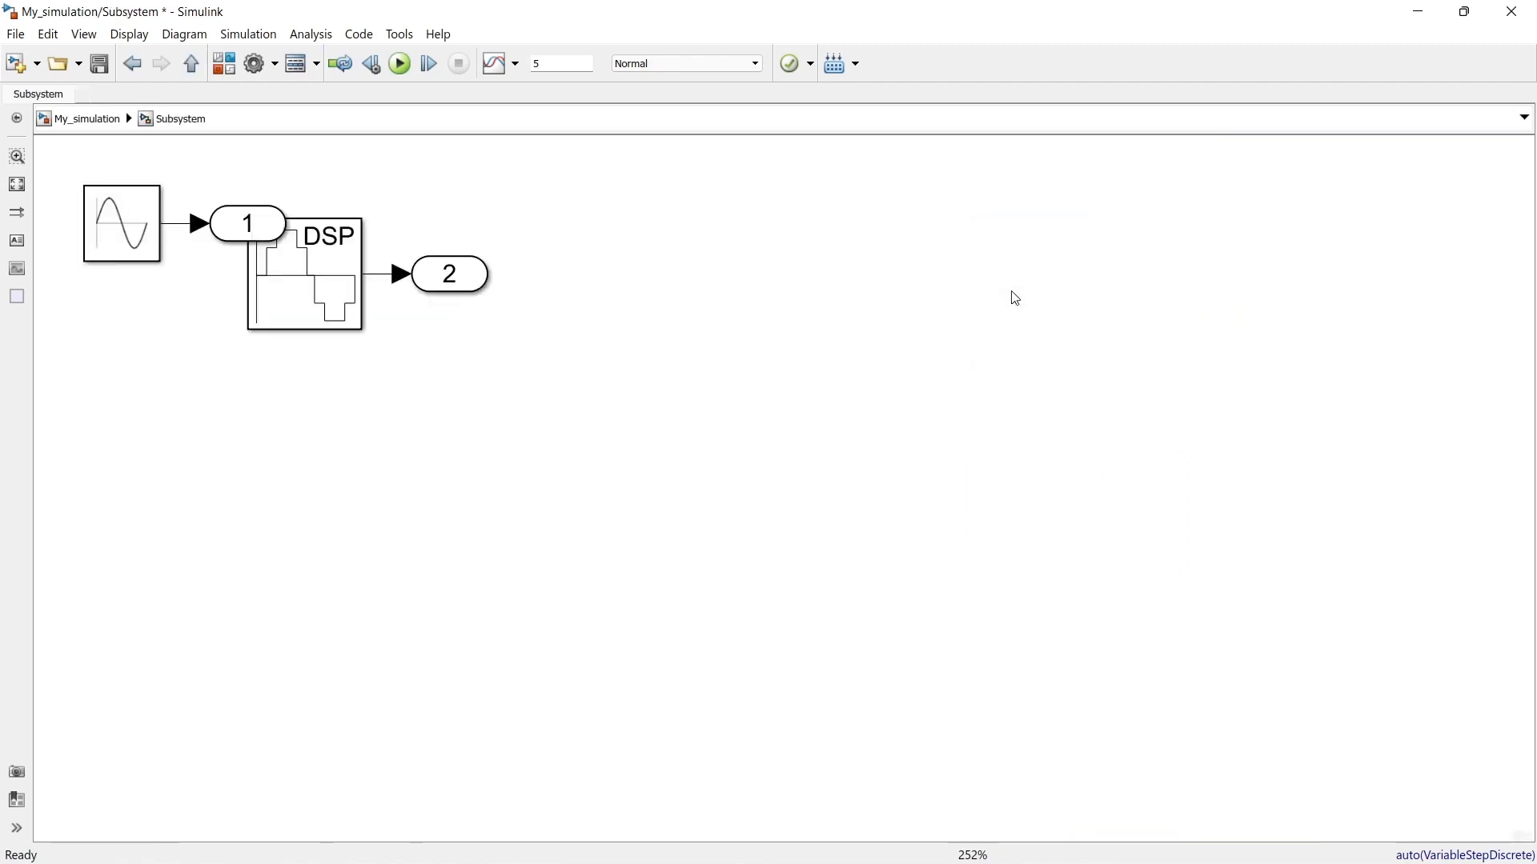
{"action": "left_click", "coordinate": [307, 296]}
{"action": "left_click", "coordinate": [445, 280], "text": "shift"}
{"action": "left_click_drag", "start_coordinate": [445, 280], "coordinate": [444, 431]}
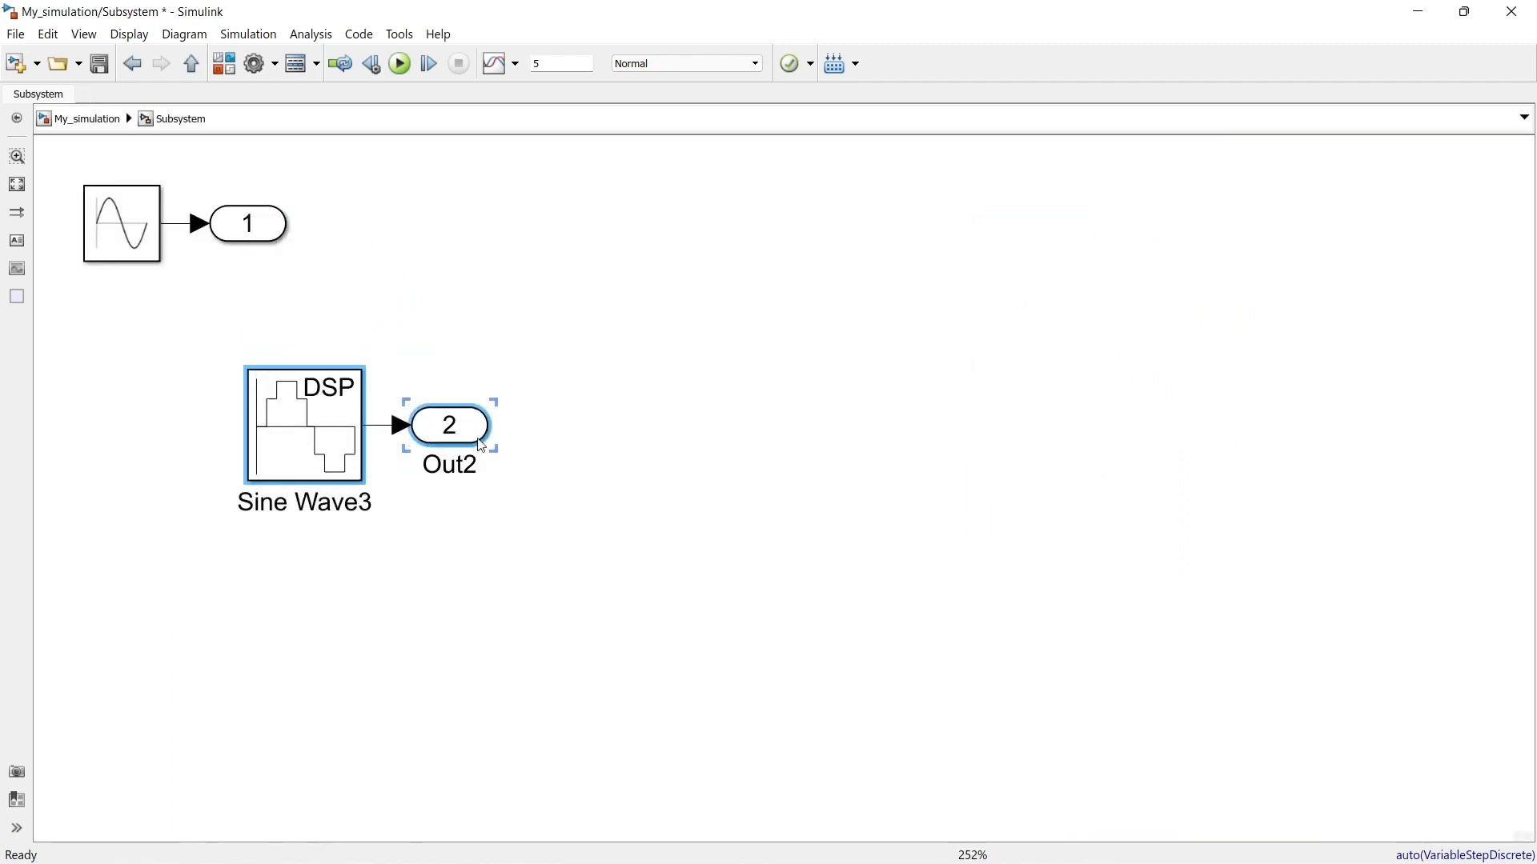
Step: Inside the subsystem, insert a Sine lookup block in the empty area beside the two sources
{"action": "double_click", "coordinate": [810, 306]}
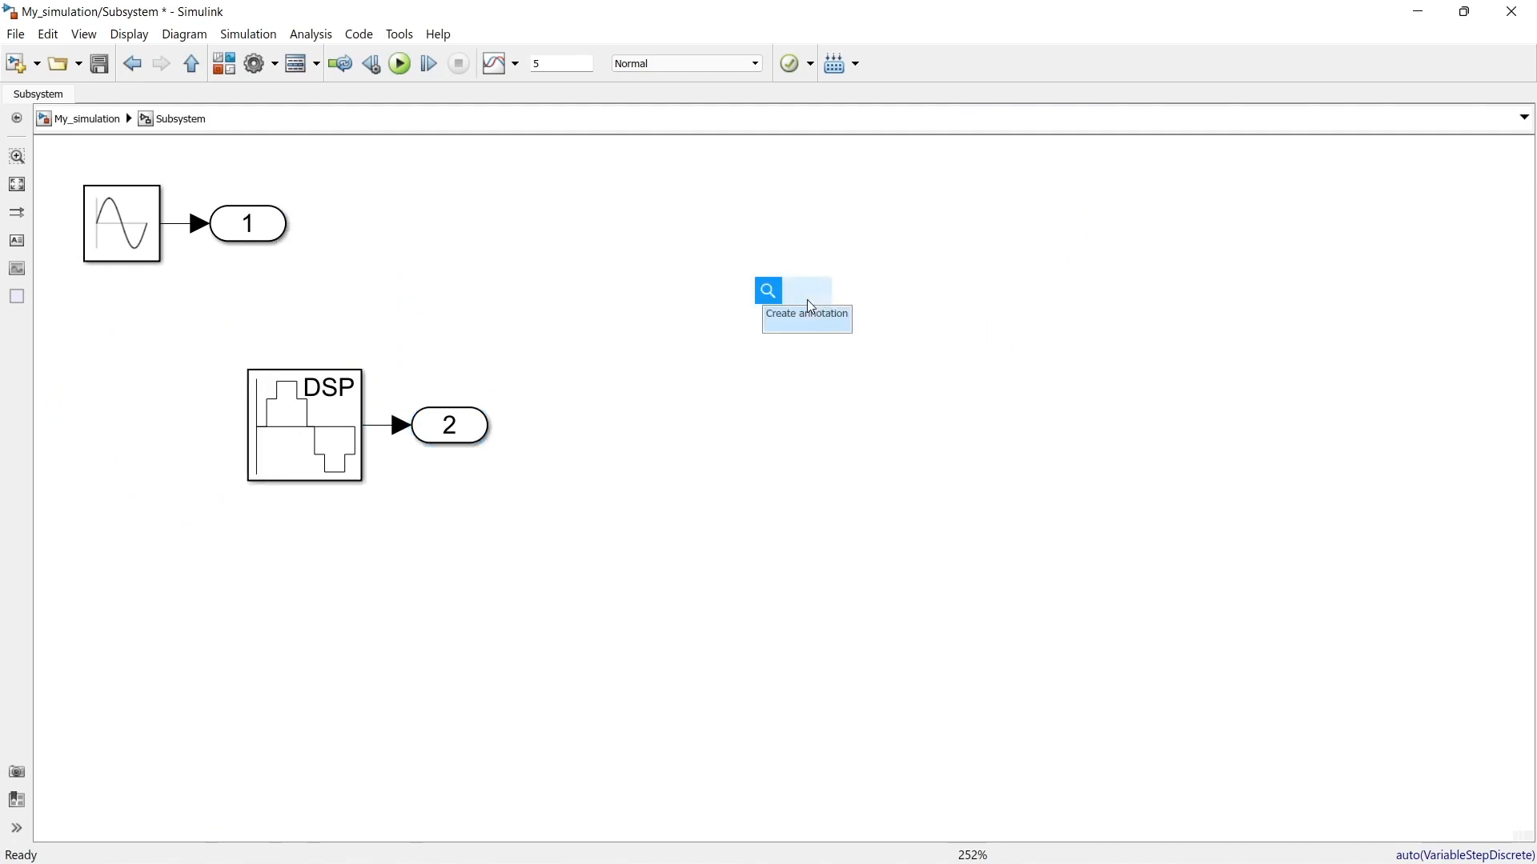
{"action": "type", "text": "sine"}
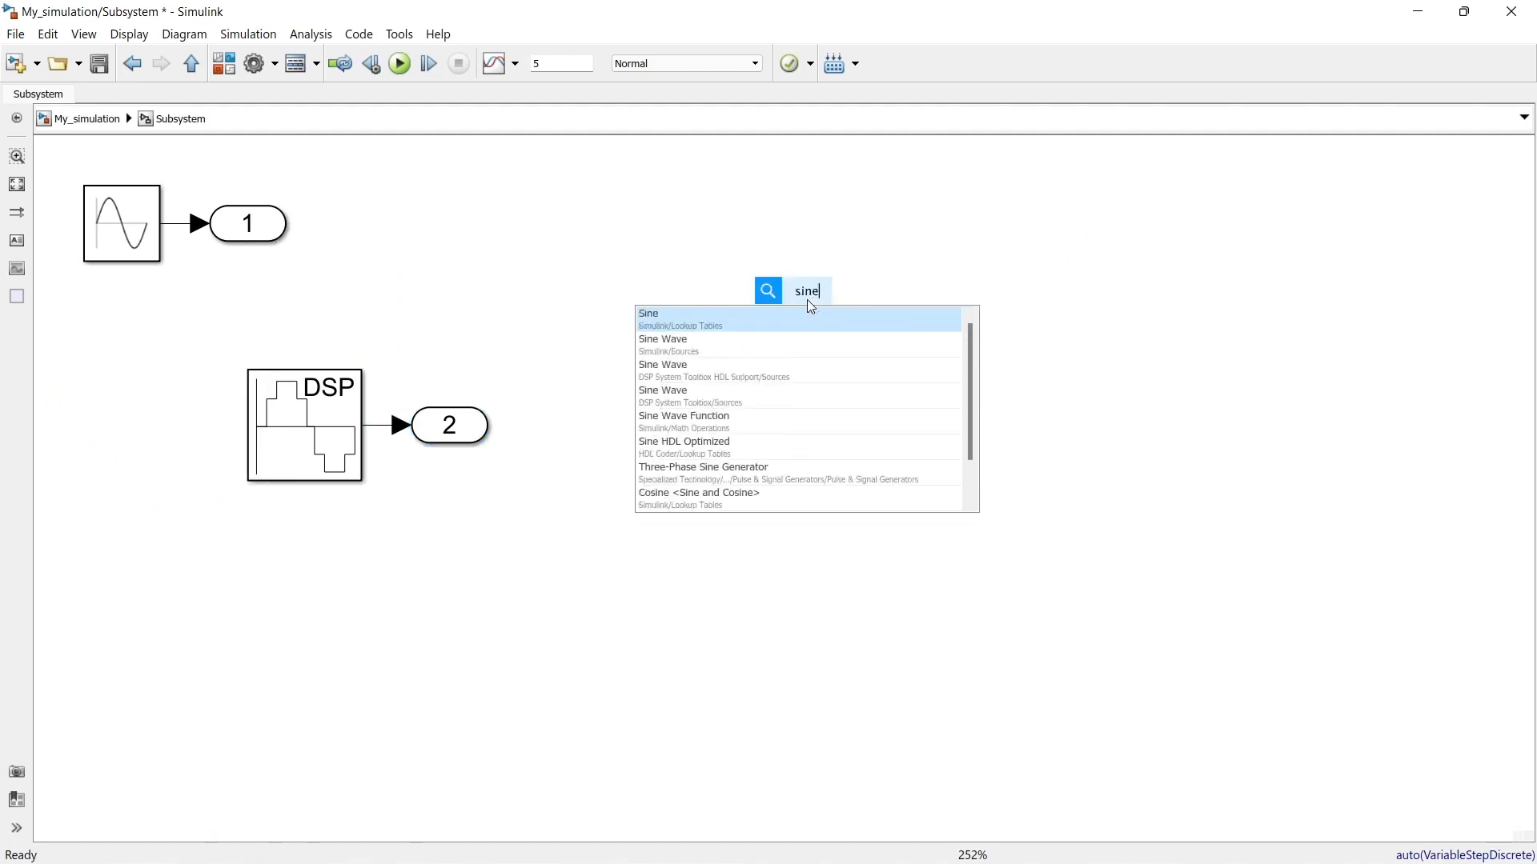
{"action": "key", "text": "Return"}
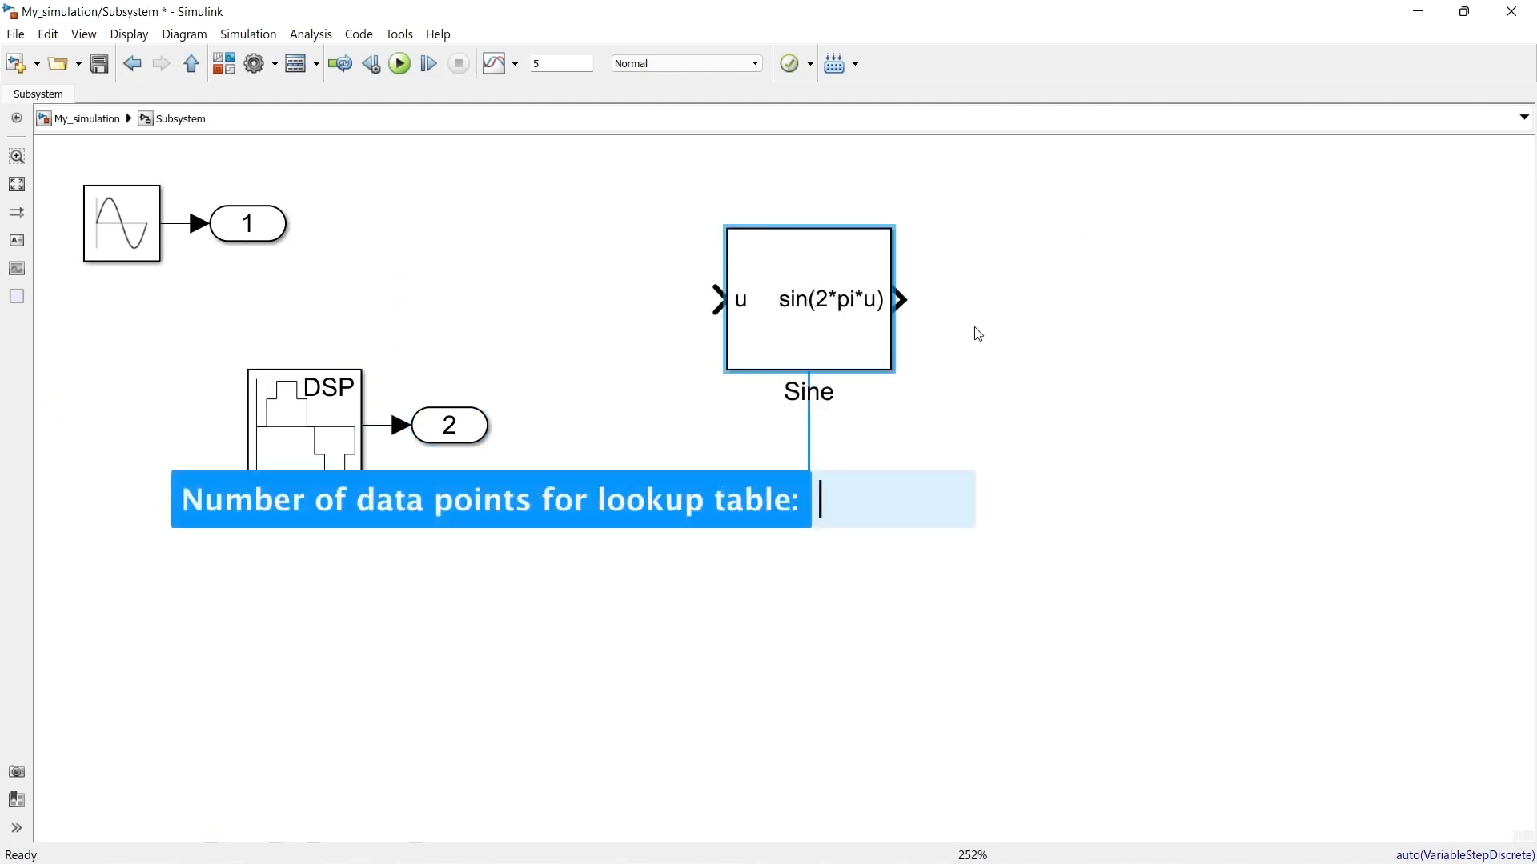
Step: Insert a Simulink/Math Operations Sum block inside the subsystem and align it with the output of the Sine block
{"action": "double_click", "coordinate": [1038, 352]}
{"action": "type", "text": "soi"}
{"action": "key", "text": "BackSpace"}
{"action": "key", "text": "BackSpace"}
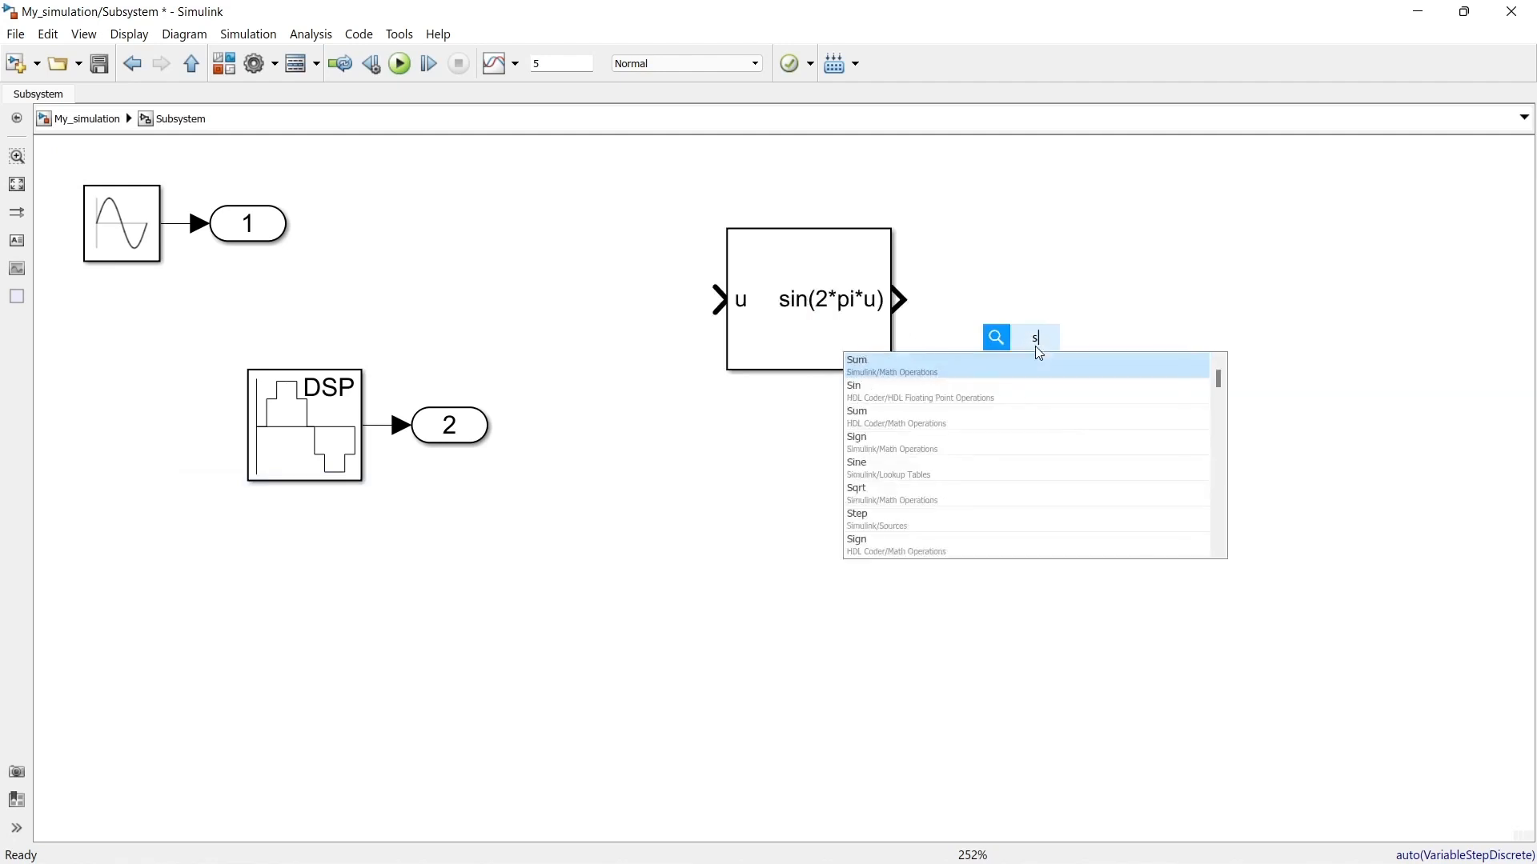
{"action": "key", "text": "Return"}
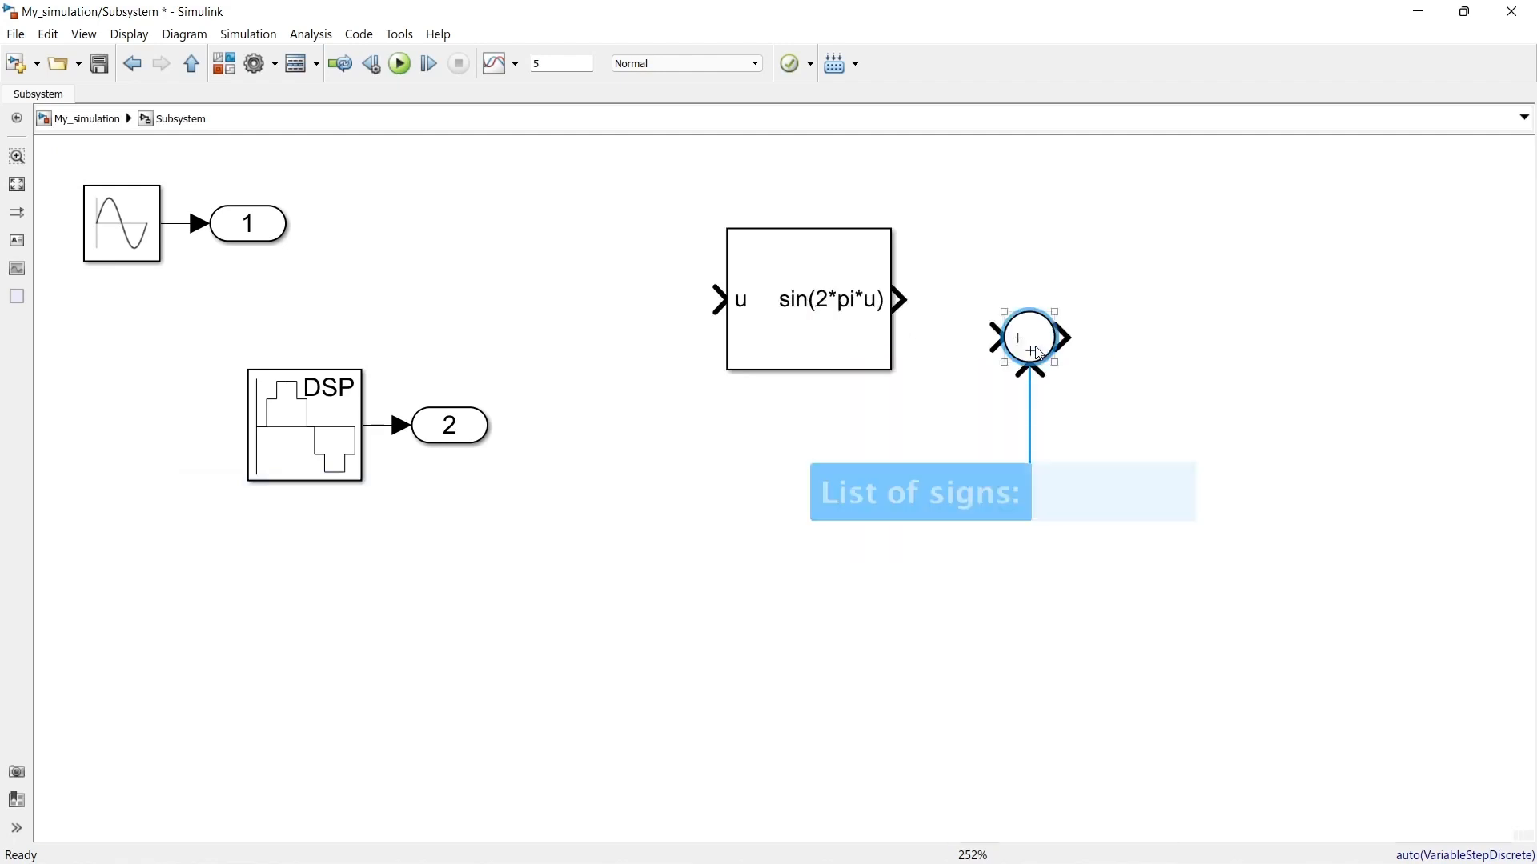
{"action": "left_click_drag", "start_coordinate": [1019, 345], "coordinate": [993, 308]}
Step: Group the Sine and Sum blocks into a nested subsystem
{"action": "left_click_drag", "start_coordinate": [1163, 199], "coordinate": [578, 435]}
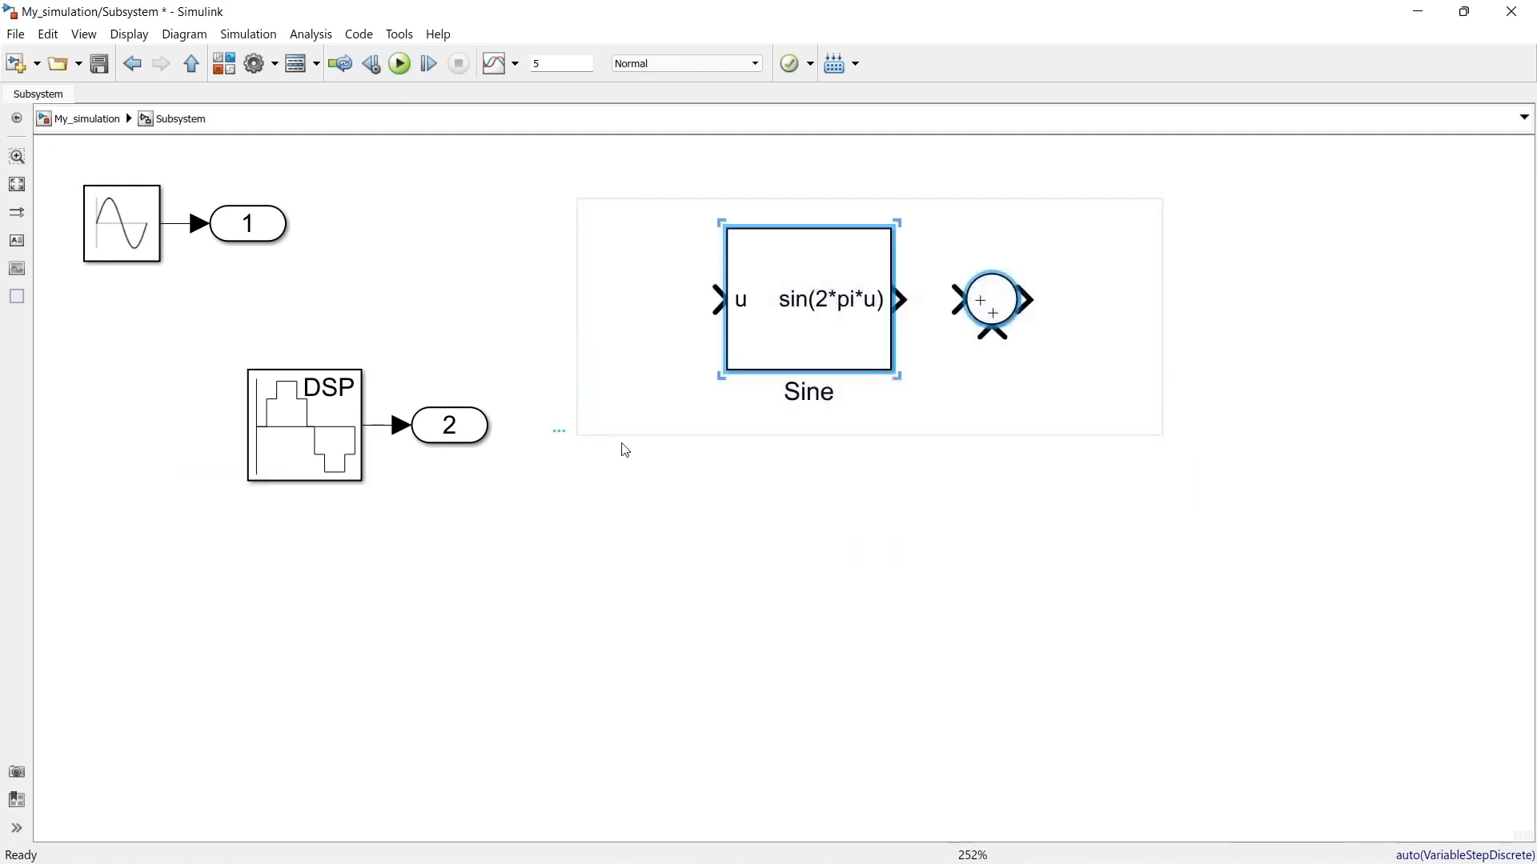
{"action": "right_click", "coordinate": [777, 327]}
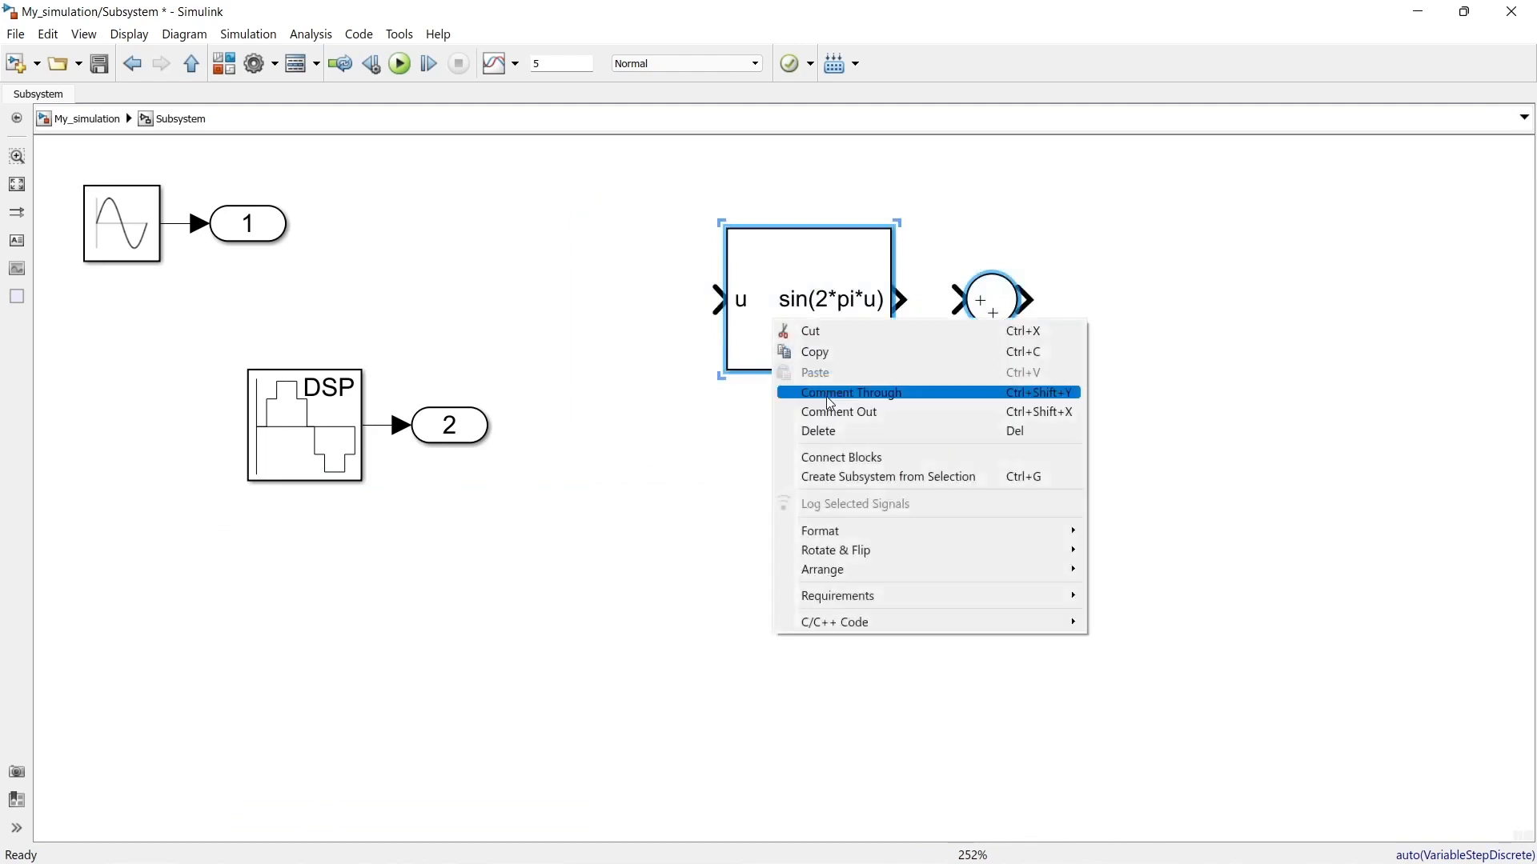
{"action": "left_click", "coordinate": [853, 478]}
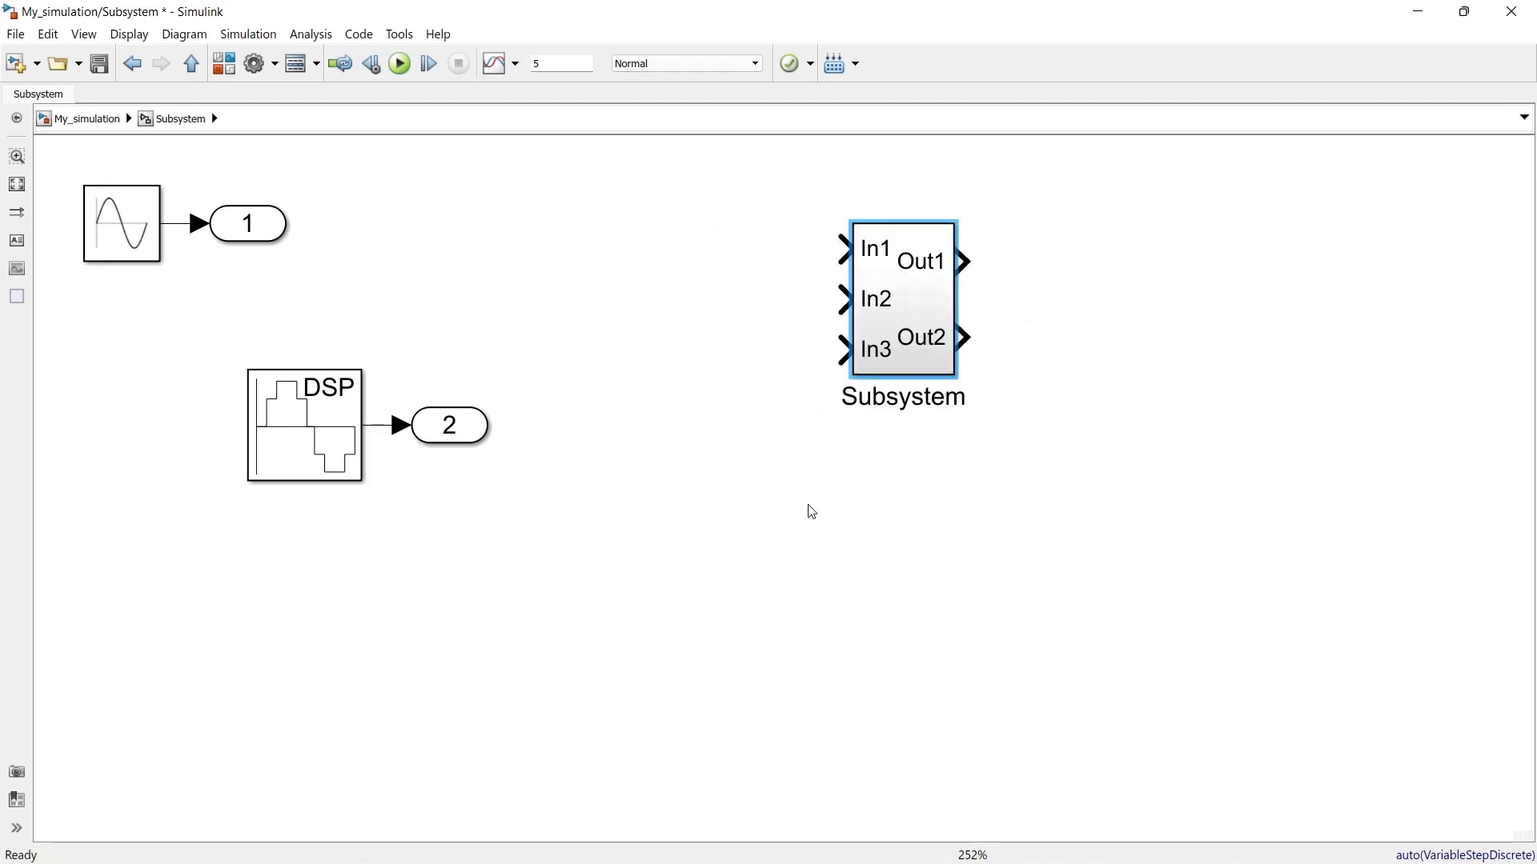
Step: Go through the model levels from My_simulation down to the nested subsystem, and return to the top level
{"action": "left_click", "coordinate": [66, 119]}
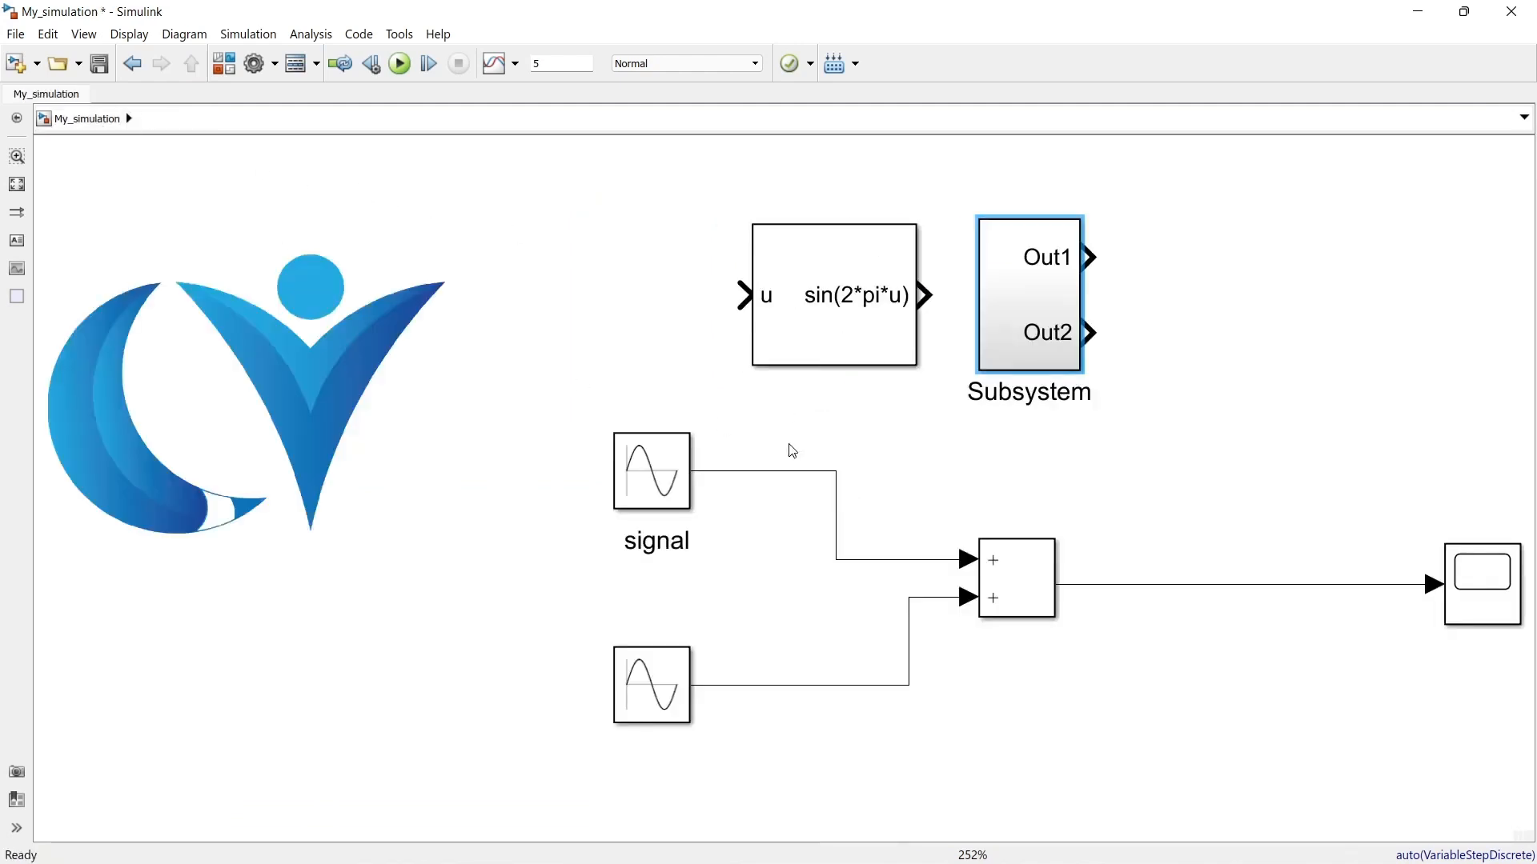
{"action": "double_click", "coordinate": [1017, 326]}
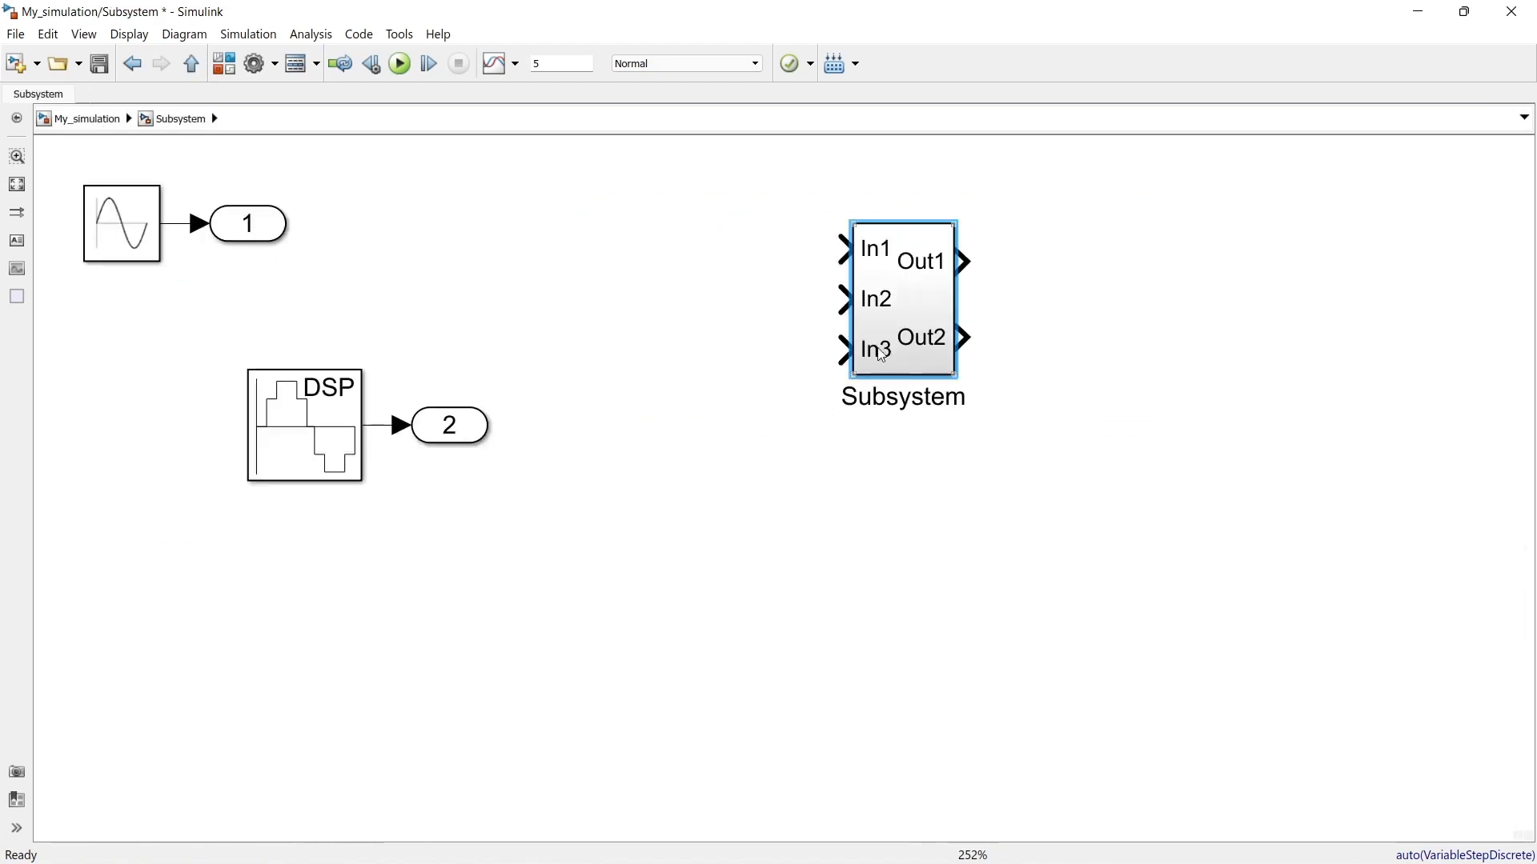
{"action": "double_click", "coordinate": [912, 309]}
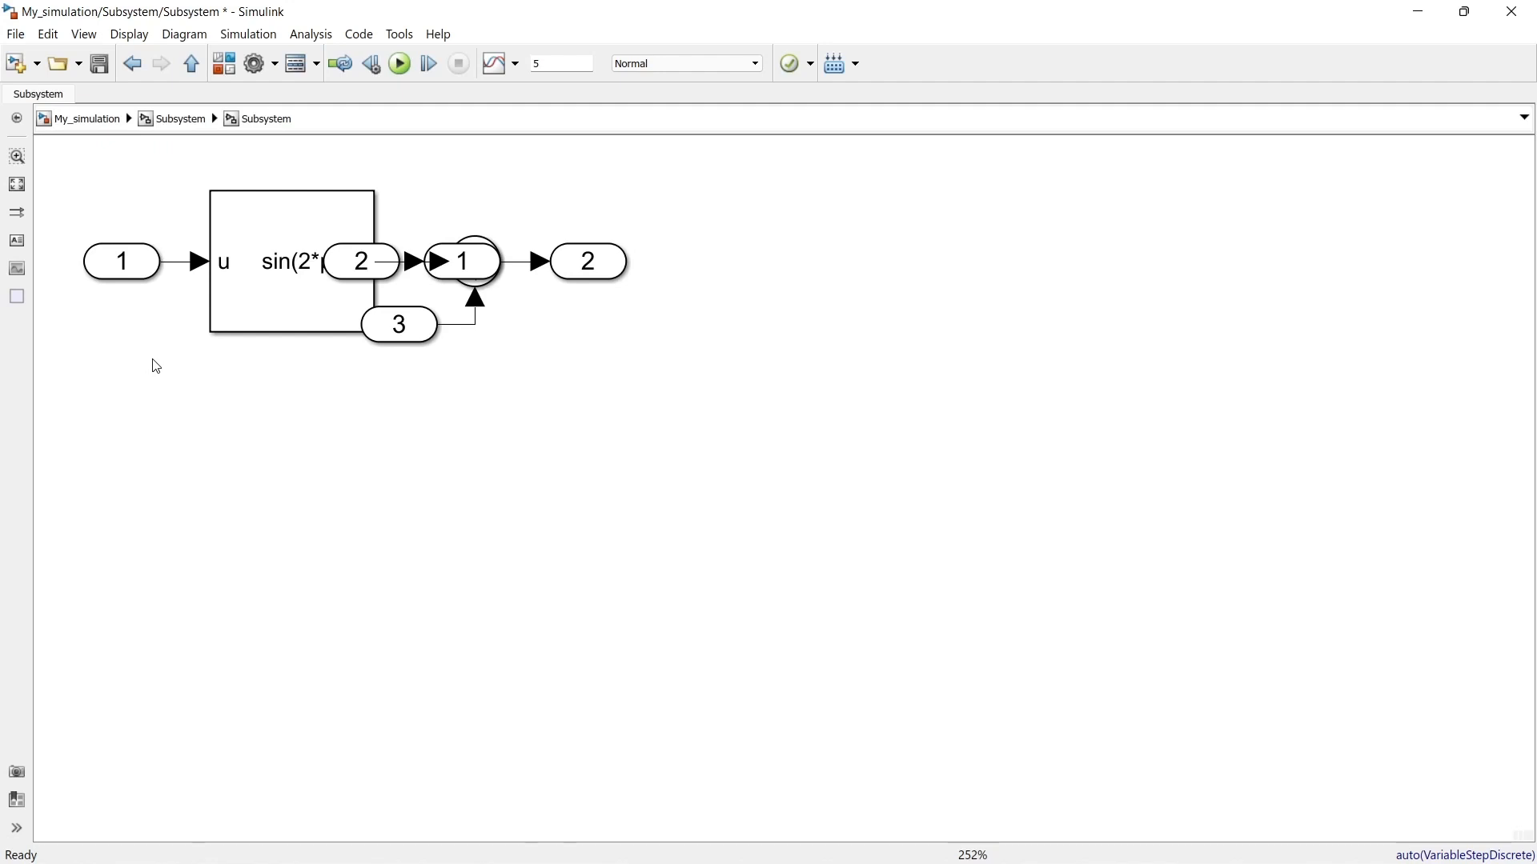
{"action": "left_click", "coordinate": [88, 120]}
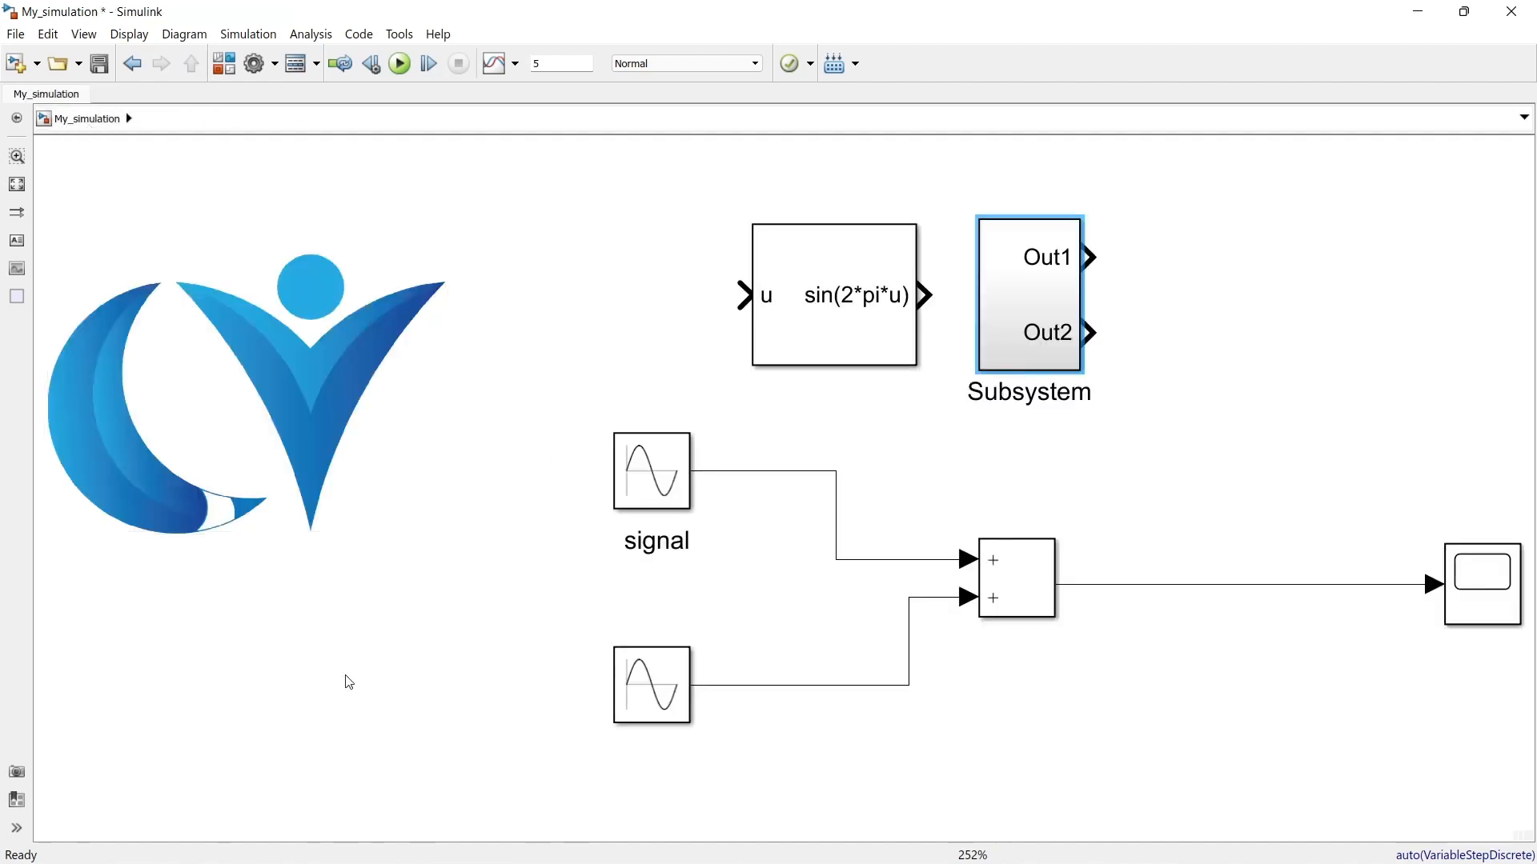
Step: Save viewmarks of the top-level My_simulation view and of the first-level Subsystem view
{"action": "left_click", "coordinate": [18, 773]}
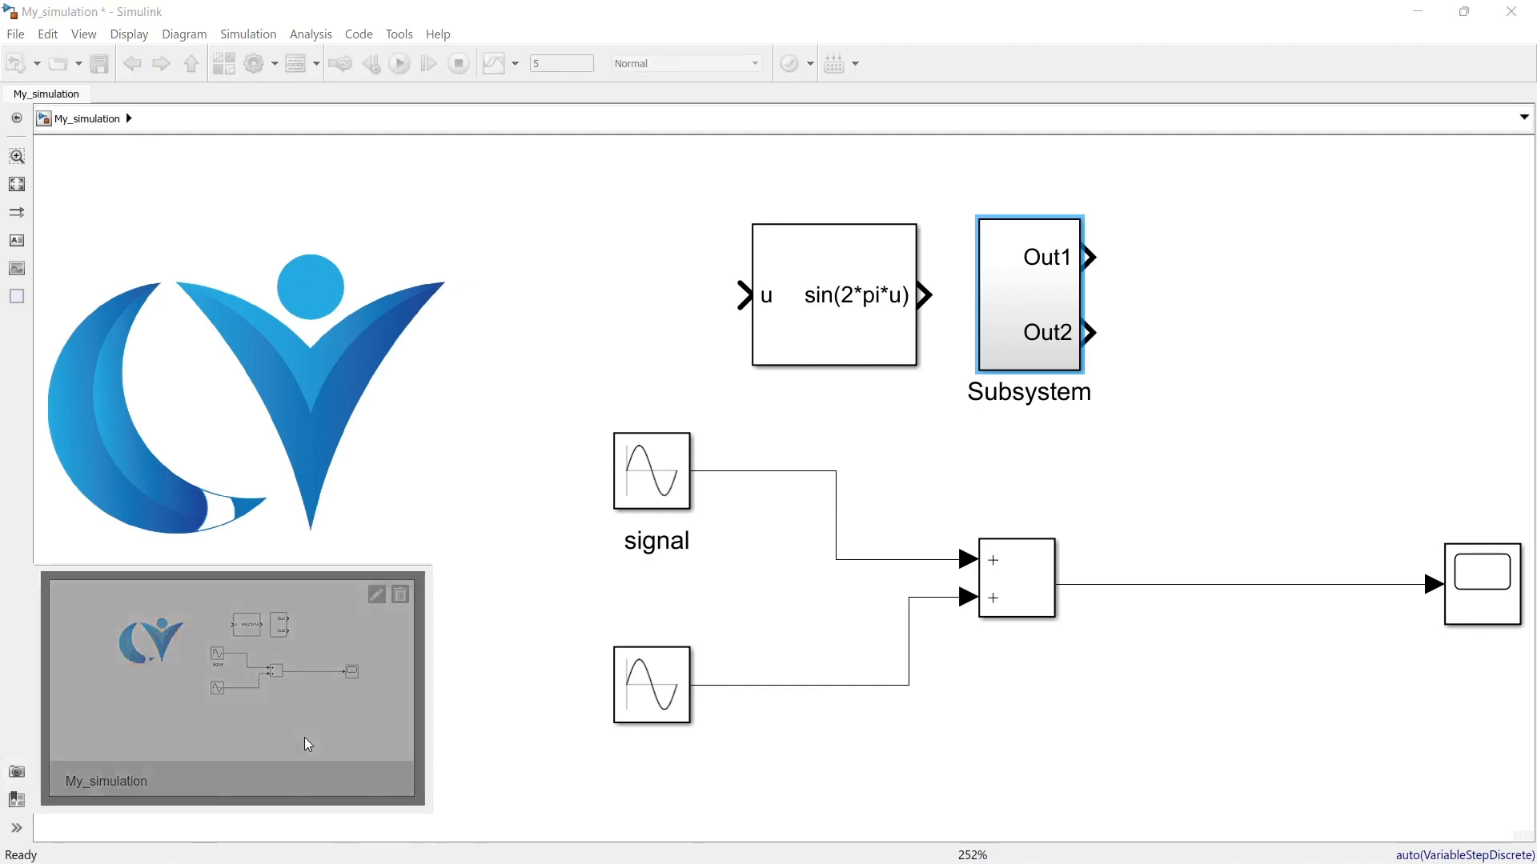
{"action": "double_click", "coordinate": [1008, 346]}
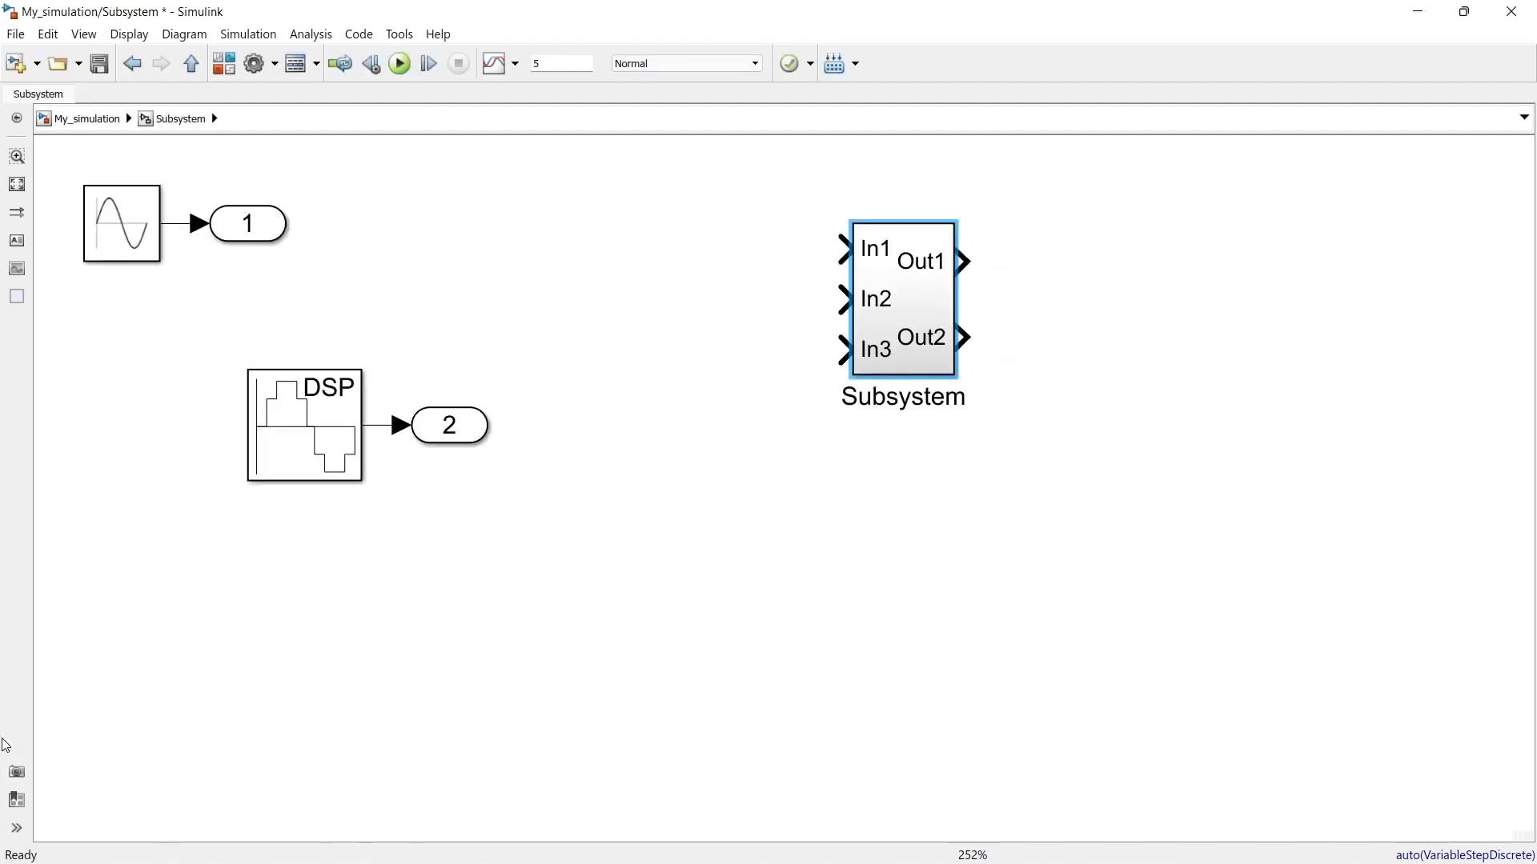
{"action": "left_click", "coordinate": [17, 772]}
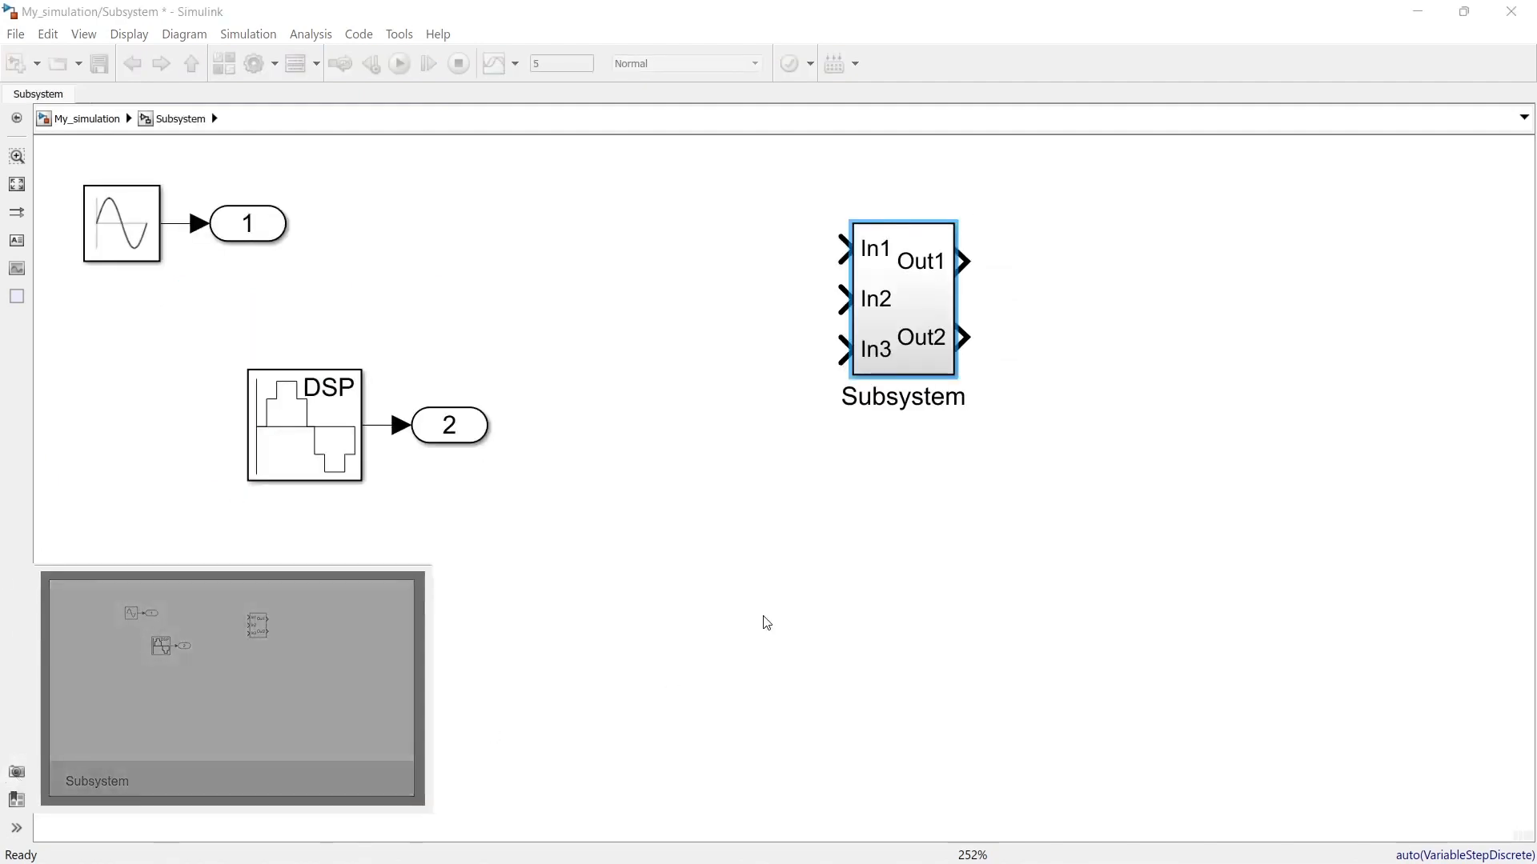
Step: Open the nested subsystem, move its In2 and Out1 ports below the other blocks, and viewmark the view
{"action": "double_click", "coordinate": [899, 345]}
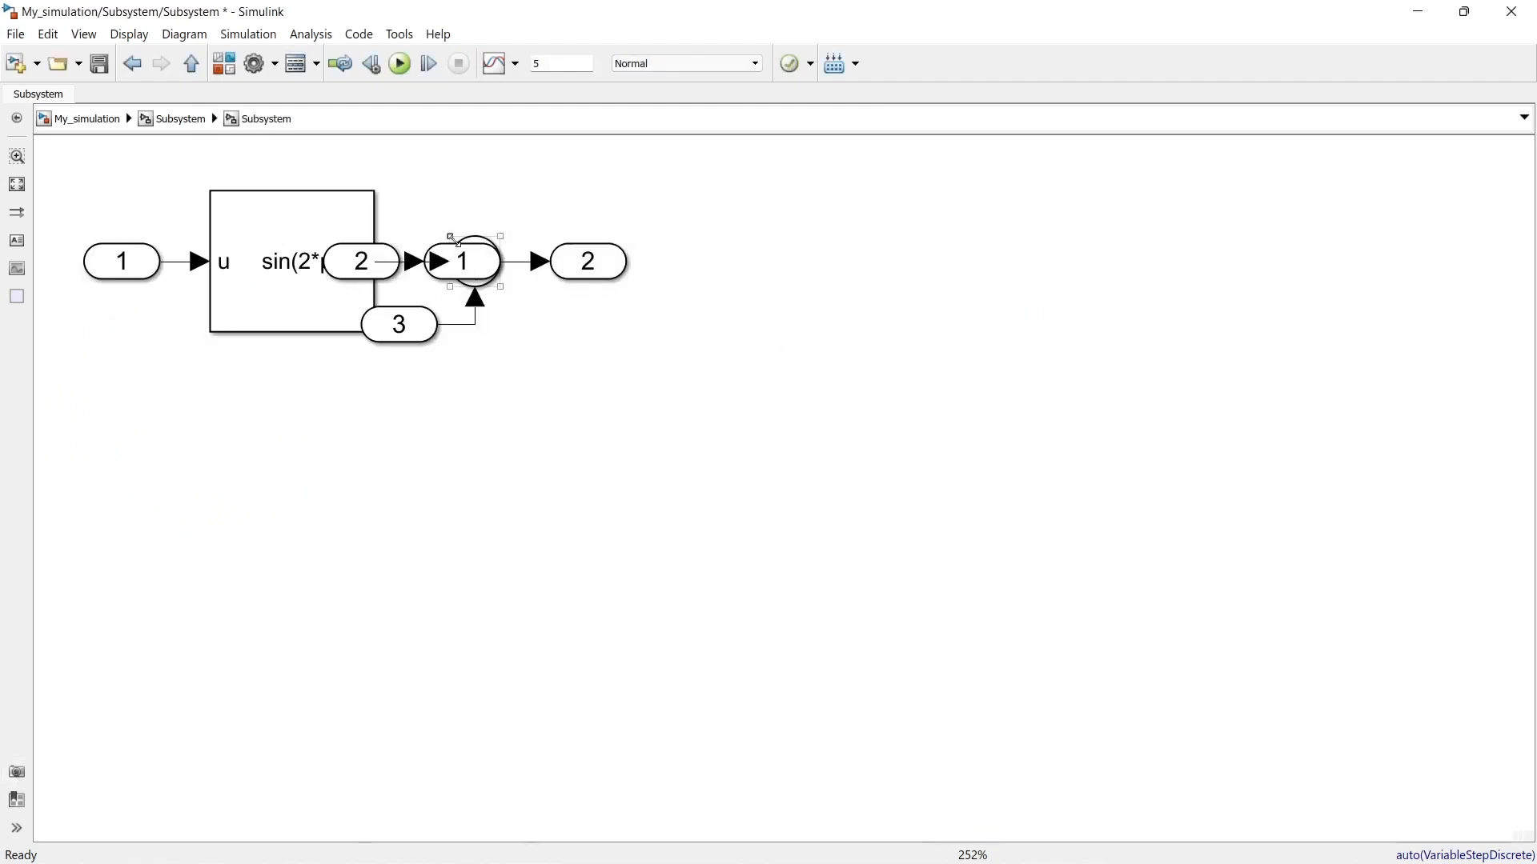
{"action": "left_click_drag", "start_coordinate": [369, 255], "coordinate": [407, 480]}
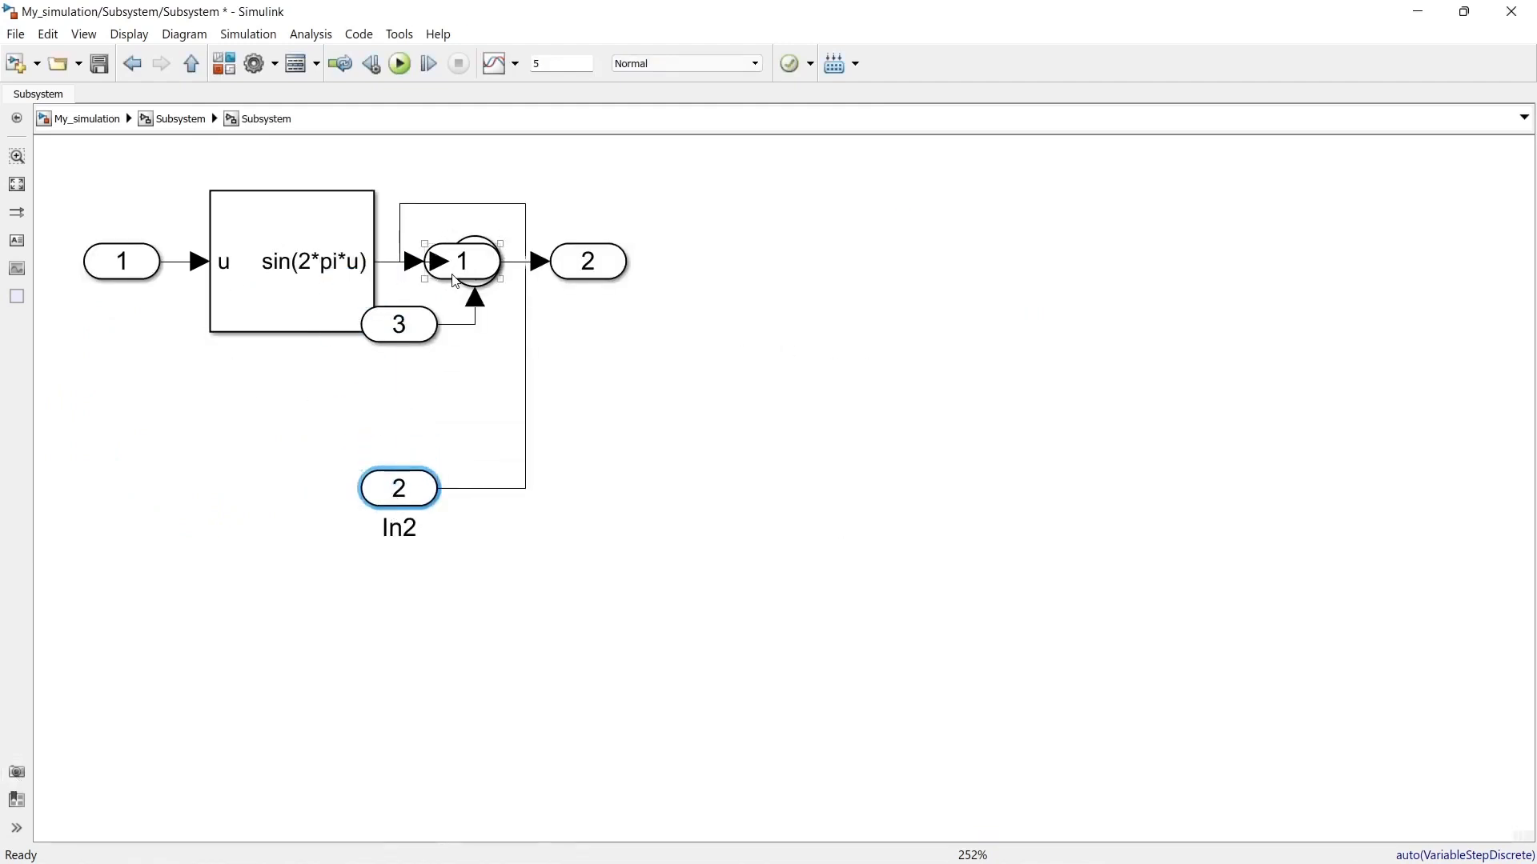
{"action": "left_click_drag", "start_coordinate": [456, 254], "coordinate": [469, 406]}
{"action": "left_click", "coordinate": [664, 409]}
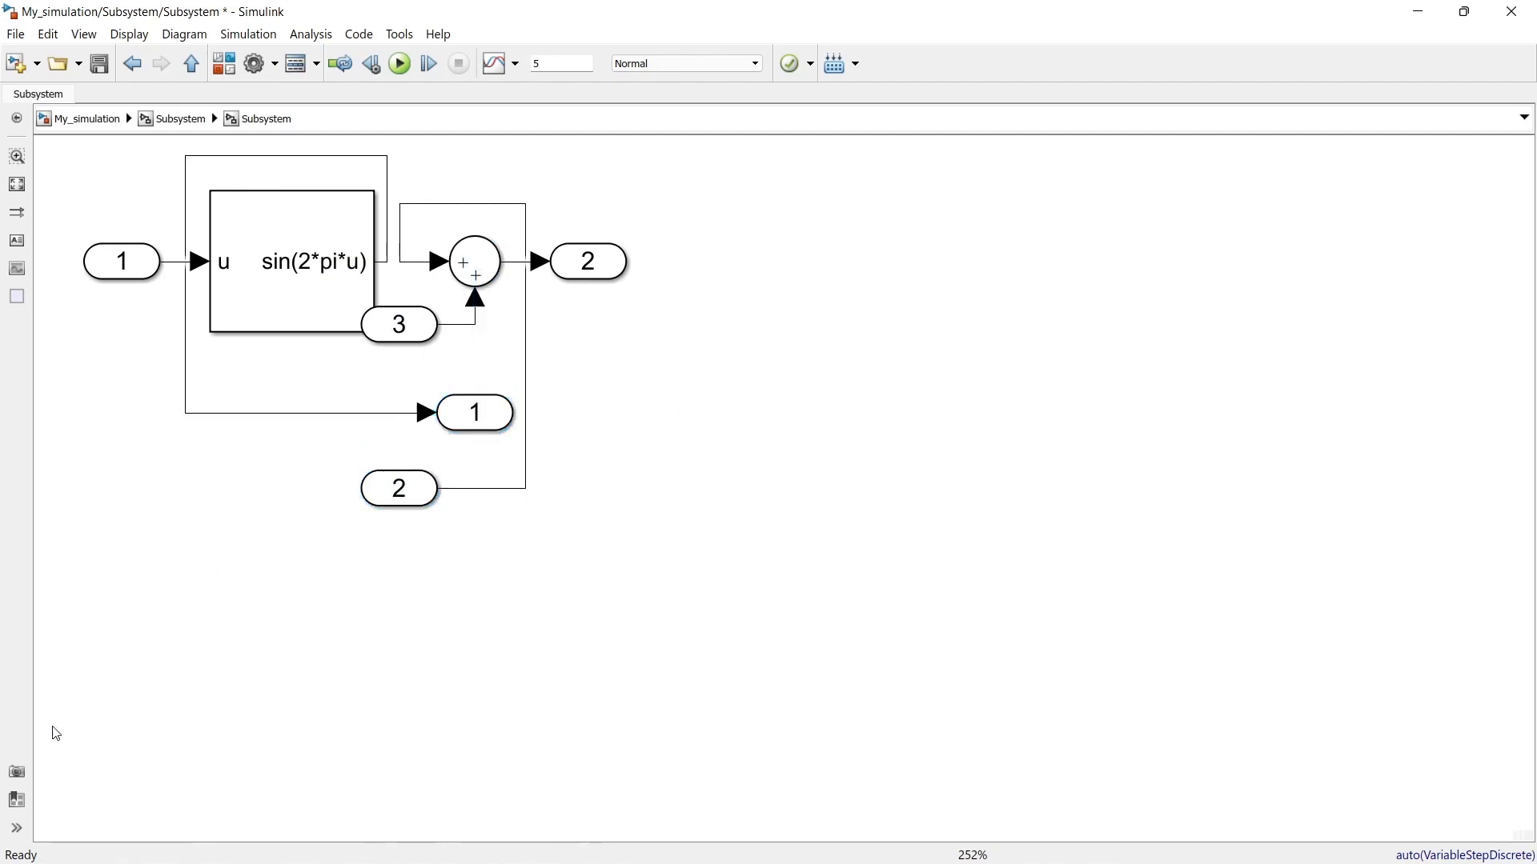
{"action": "left_click", "coordinate": [17, 772]}
Step: Use the saved viewmarks to jump to the My_simulation view and to the first-level Subsystem view
{"action": "left_click", "coordinate": [18, 809]}
{"action": "left_click", "coordinate": [956, 318]}
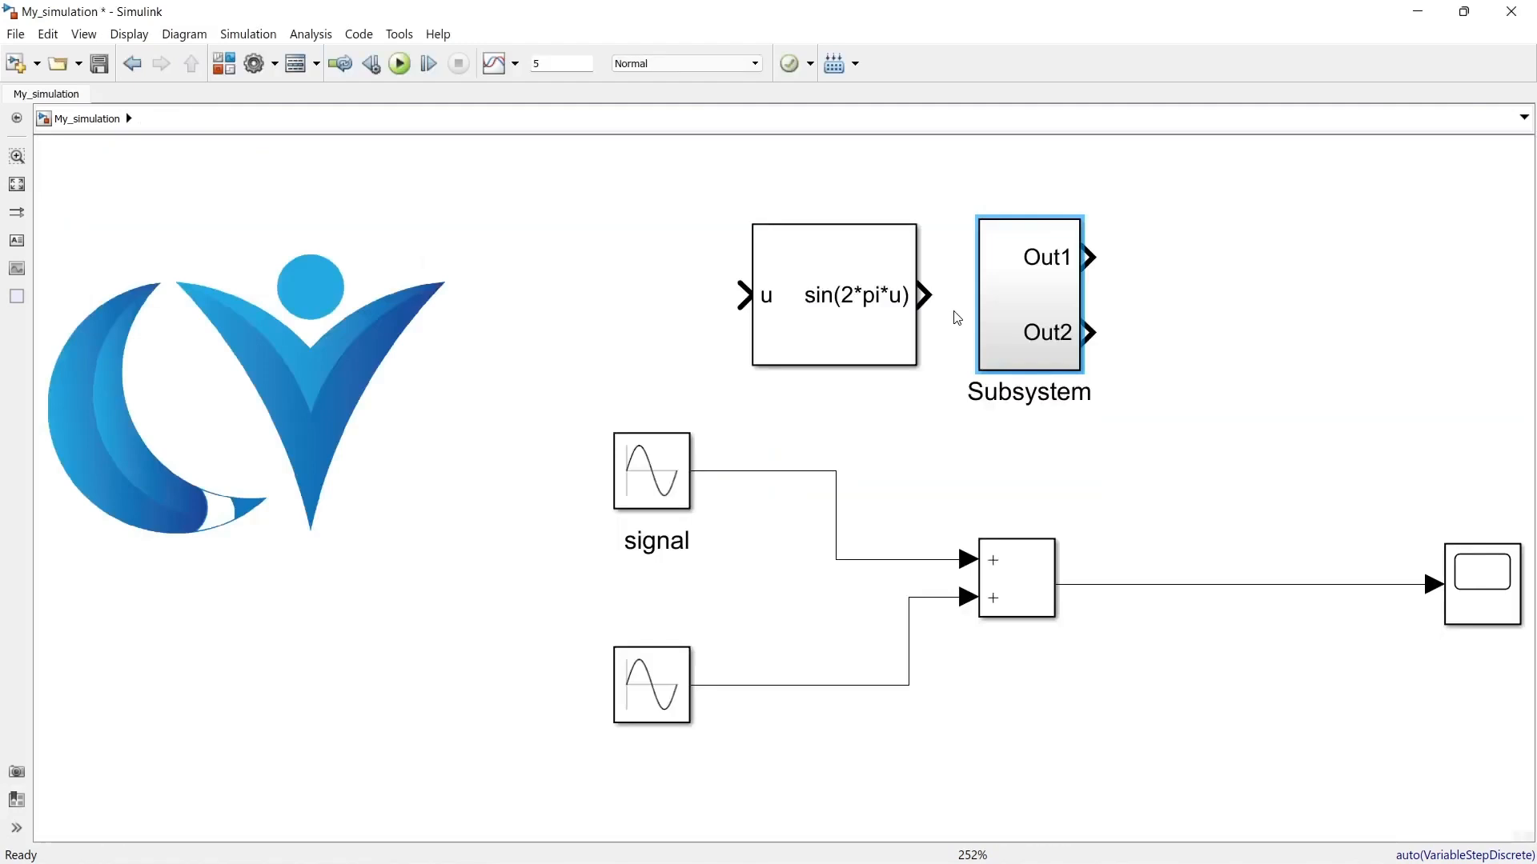
{"action": "left_click", "coordinate": [17, 801]}
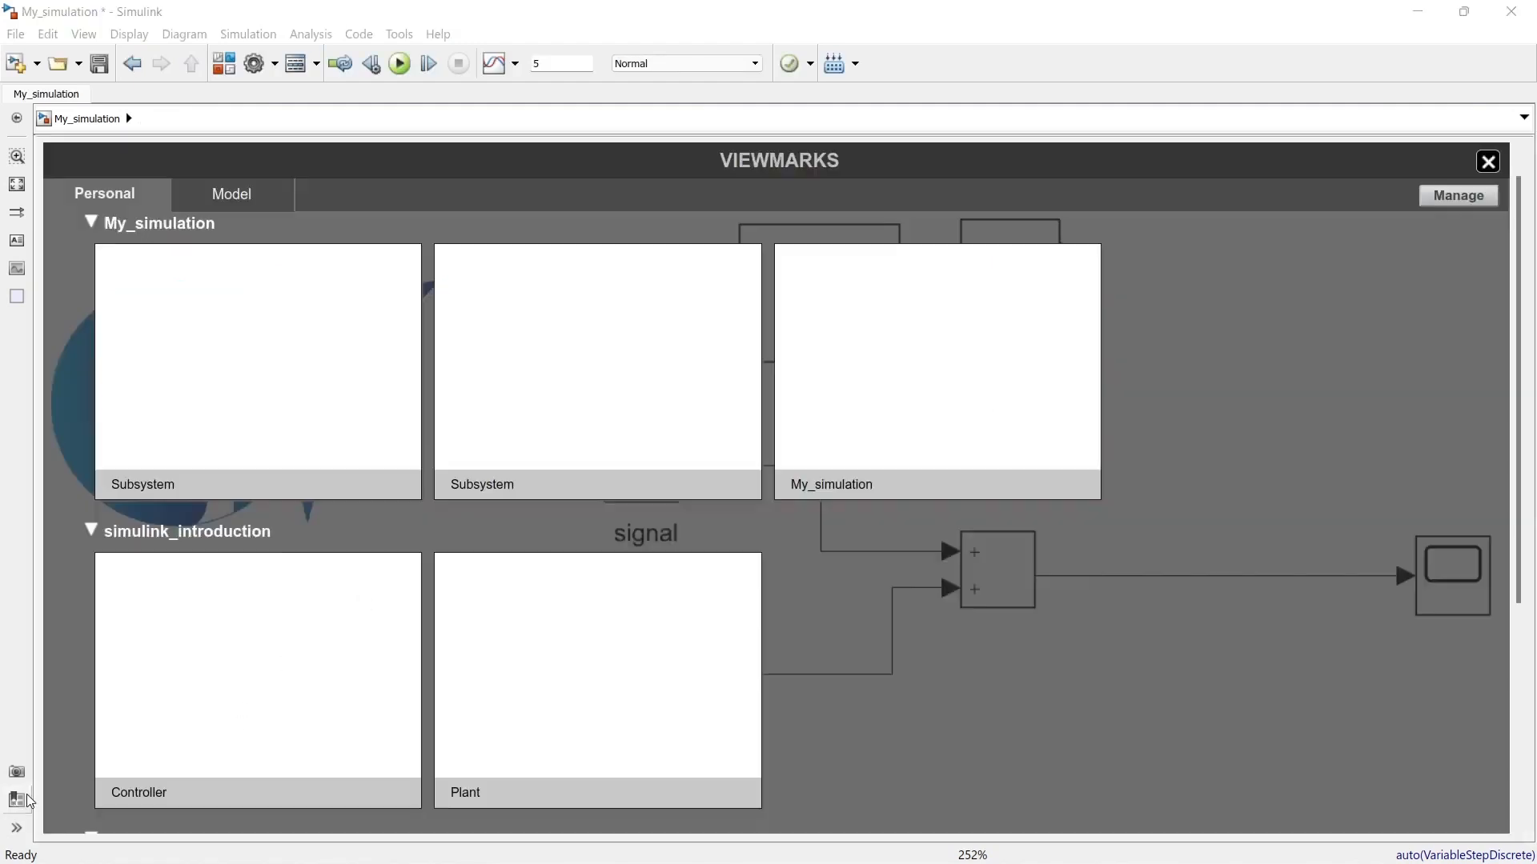
{"action": "left_click", "coordinate": [489, 421]}
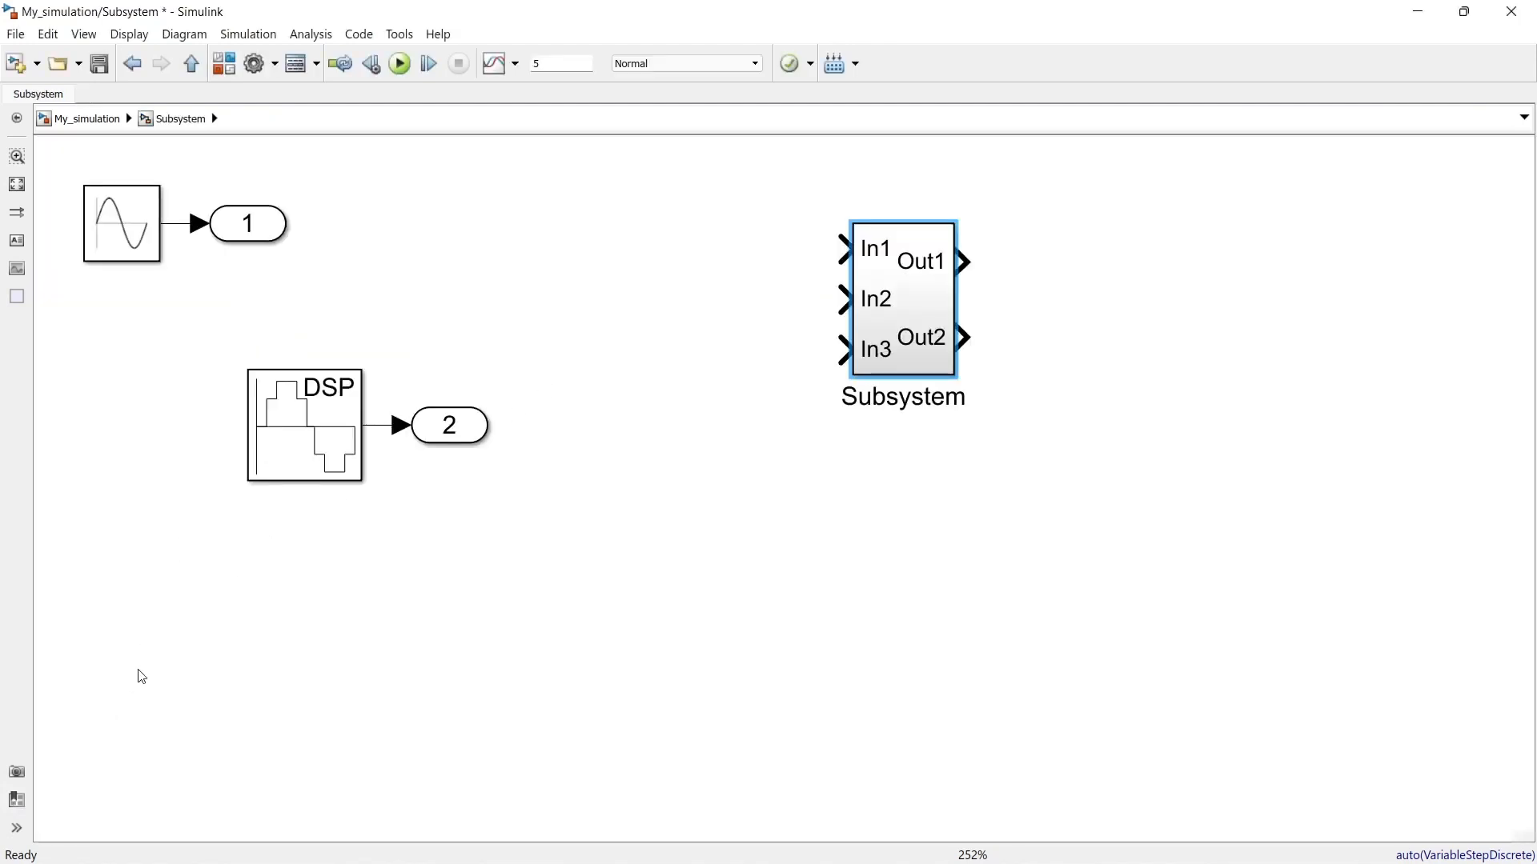
Step: Show the Model Browser and use its tree to visit the nested Subsystem, its parent Subsystem and top-level My_simulation
{"action": "left_click", "coordinate": [18, 831]}
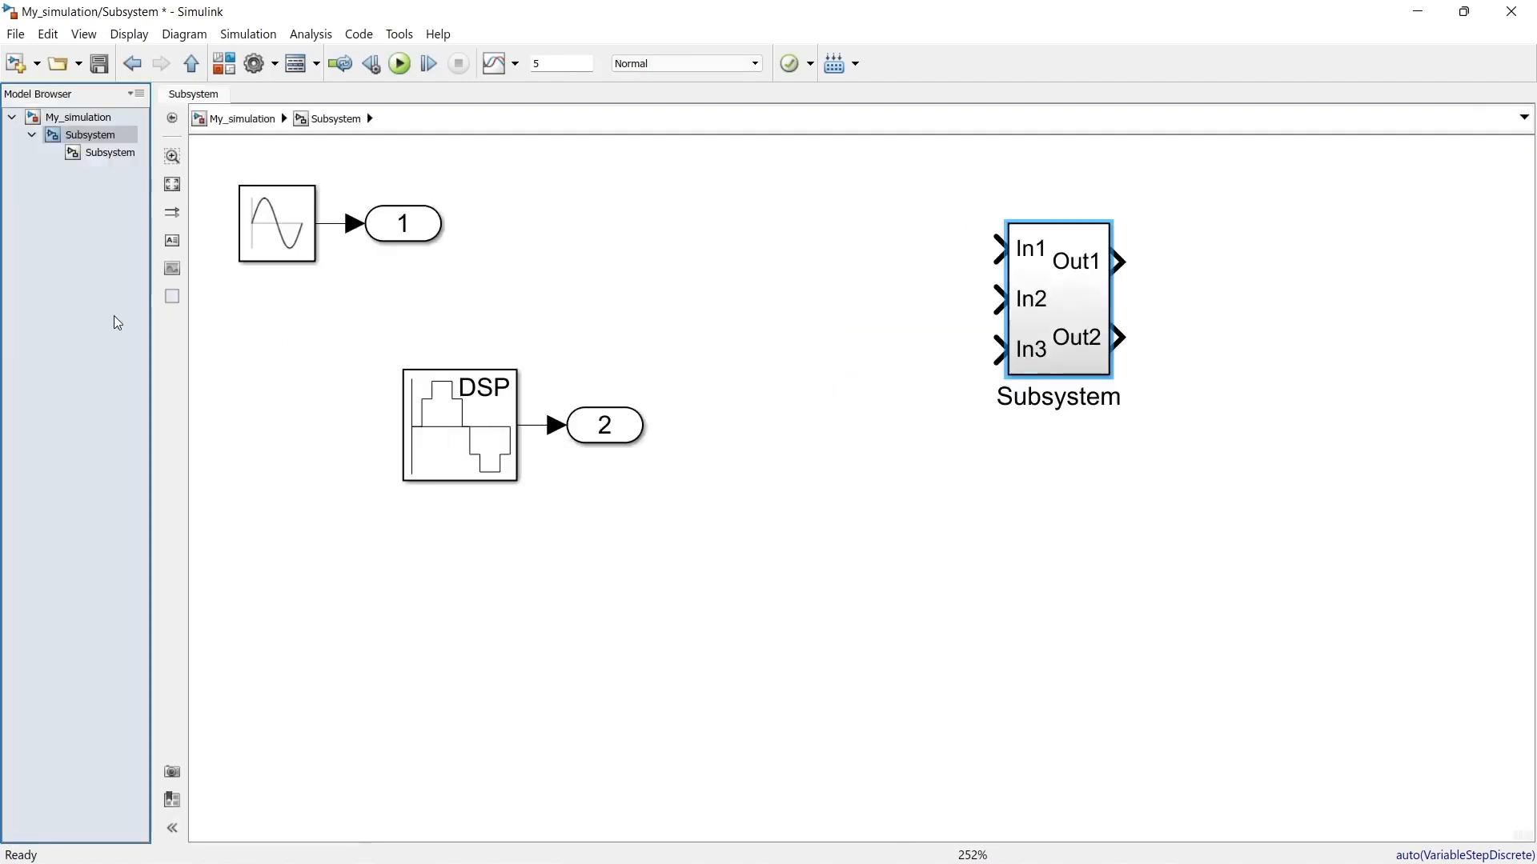
{"action": "left_click", "coordinate": [121, 158]}
{"action": "left_click", "coordinate": [90, 134]}
{"action": "left_click", "coordinate": [85, 118]}
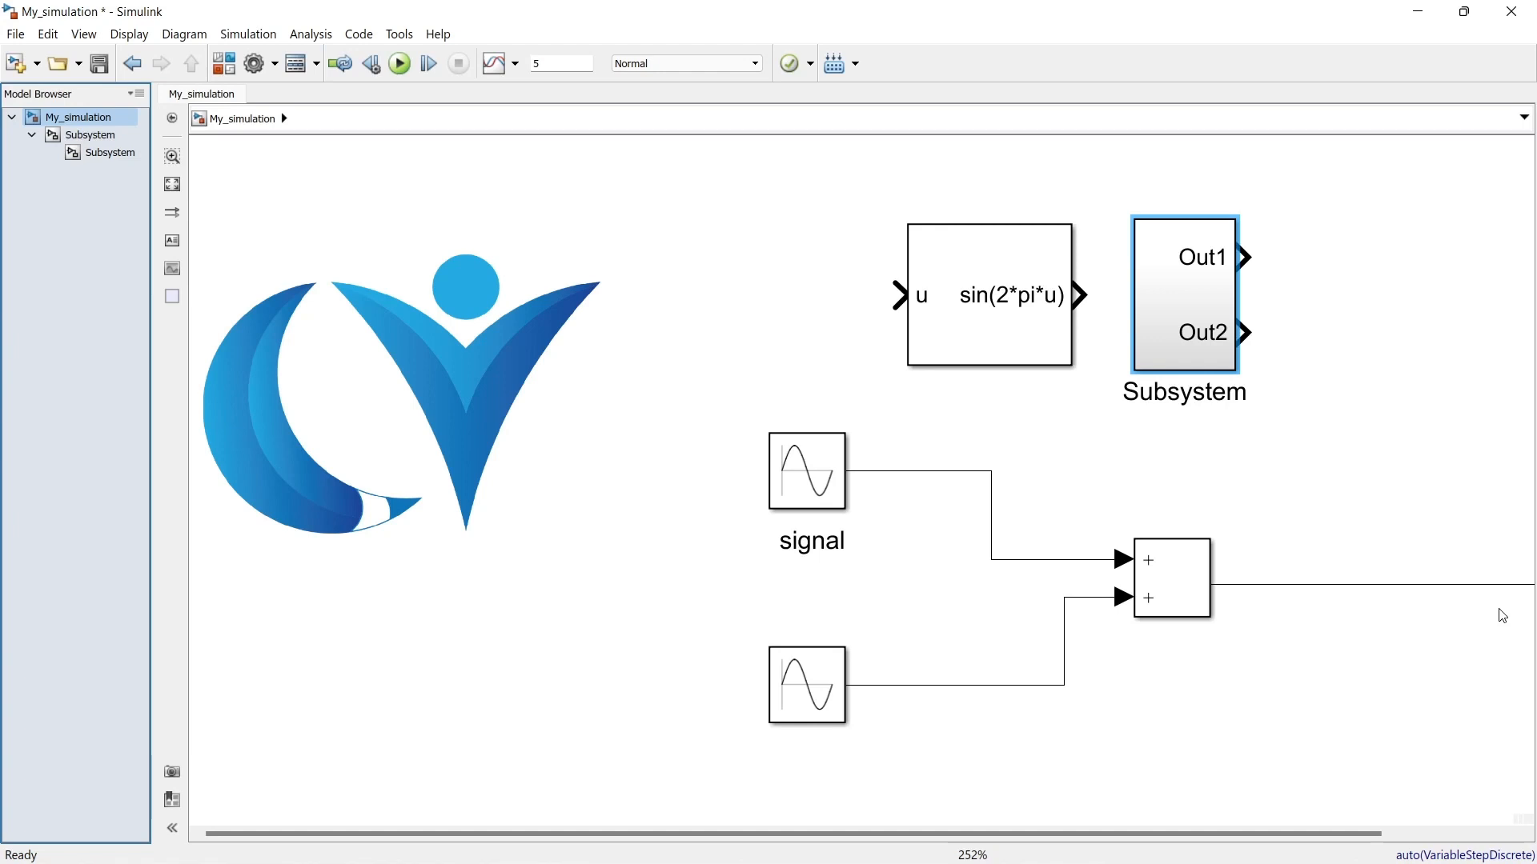
Step: Save another viewmark of the top-level My_simulation view
{"action": "left_click", "coordinate": [172, 773]}
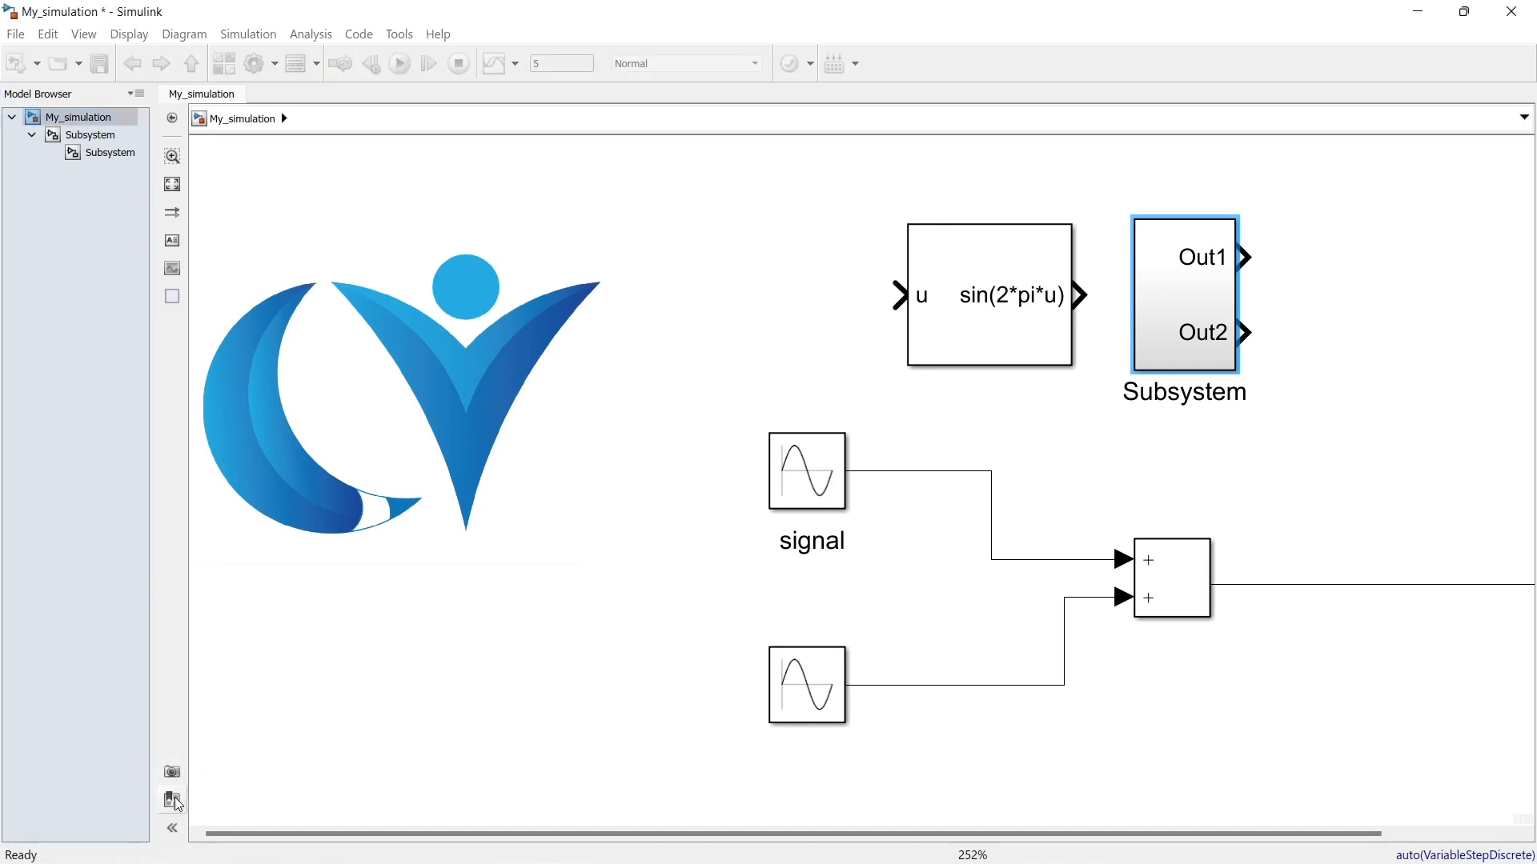
Step: Use the saved viewmarks to visit the nested Subsystem and, with the Model Browser hidden, the first saved My_simulation view
{"action": "left_click", "coordinate": [178, 805]}
{"action": "left_click", "coordinate": [898, 325]}
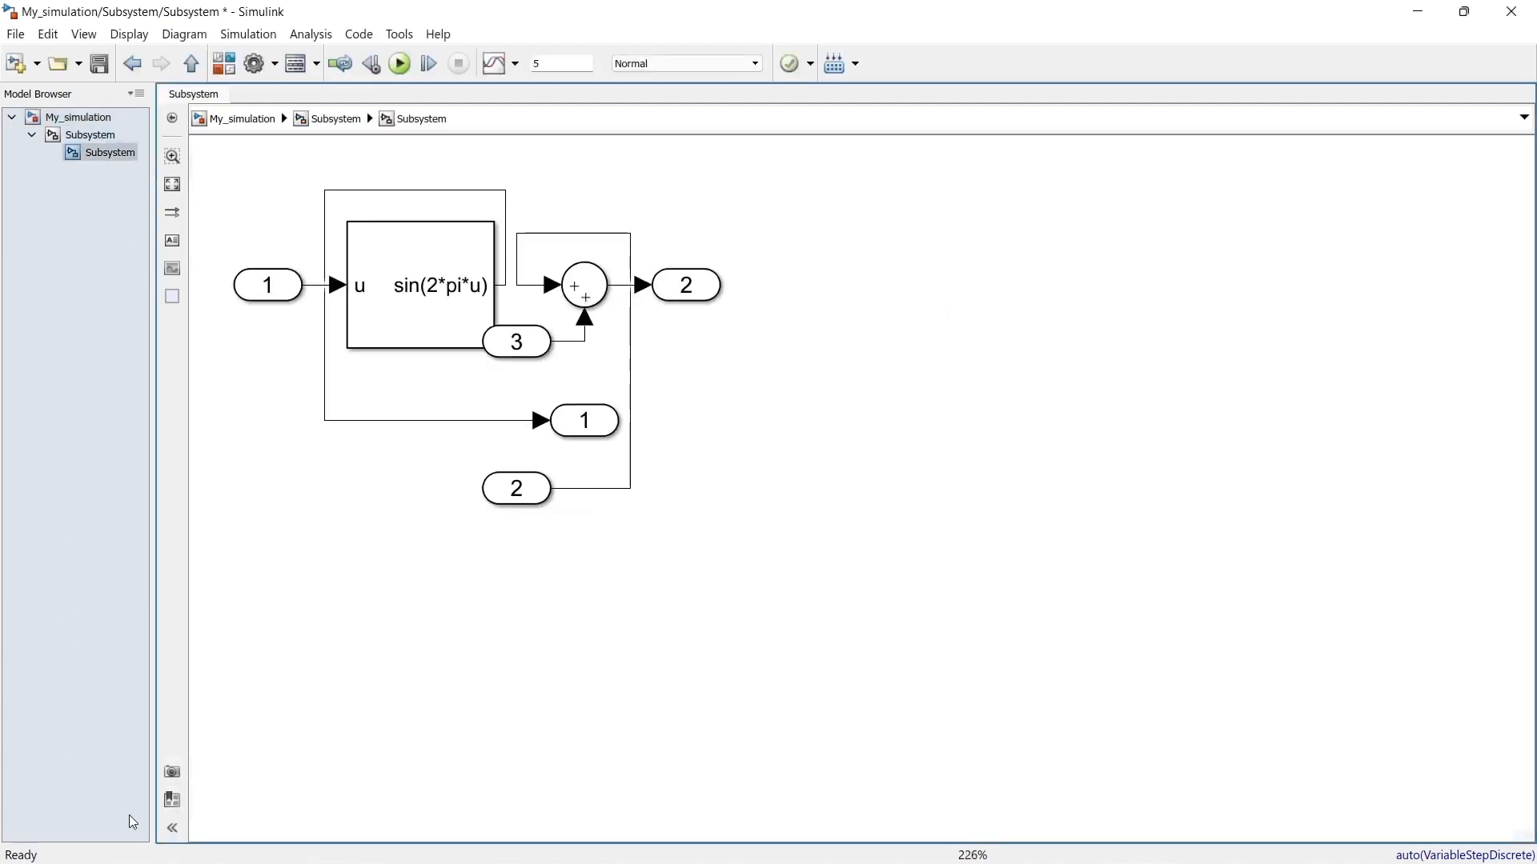
{"action": "left_click", "coordinate": [172, 828]}
{"action": "left_click", "coordinate": [17, 800]}
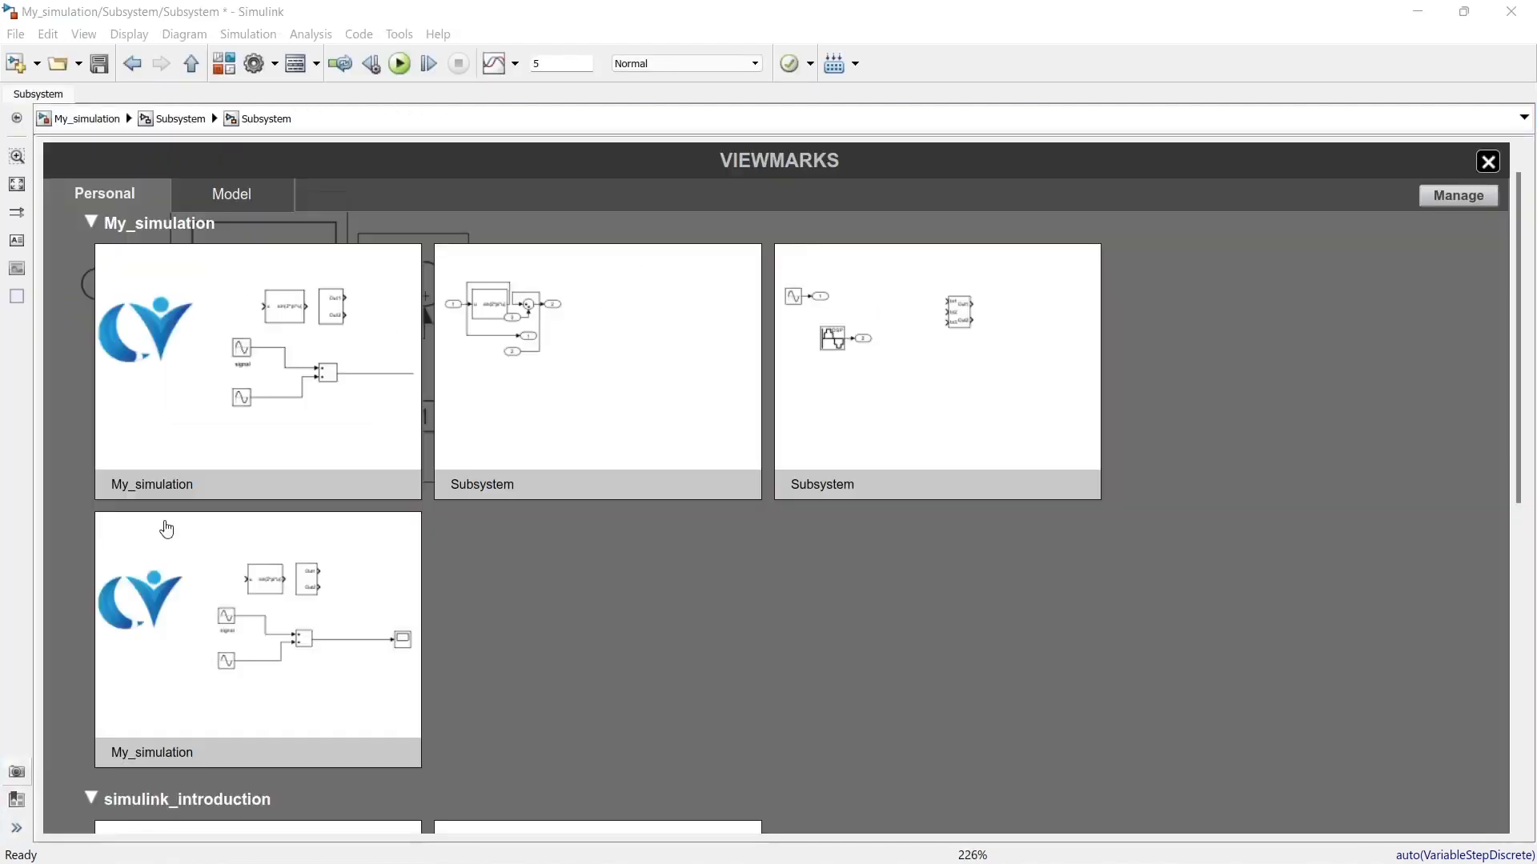
{"action": "left_click", "coordinate": [214, 432]}
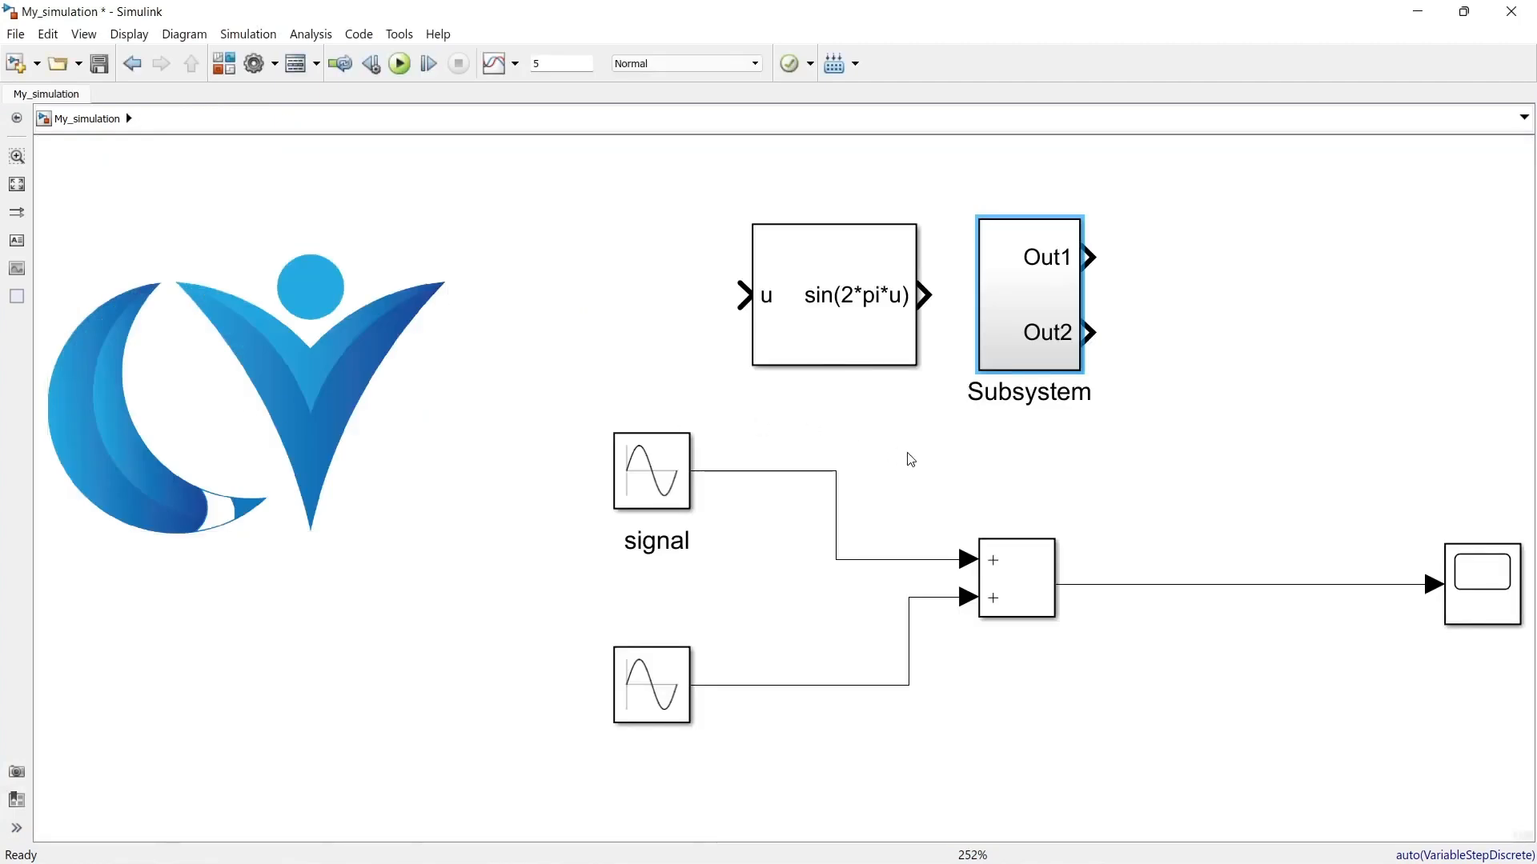
Step: Visit My_simulation/Subsystem and My_simulation/Subsystem/Subsystem through the Explorer Bar's path history, and hide the Explorer Bar
{"action": "left_click", "coordinate": [1523, 118]}
{"action": "left_click", "coordinate": [164, 160]}
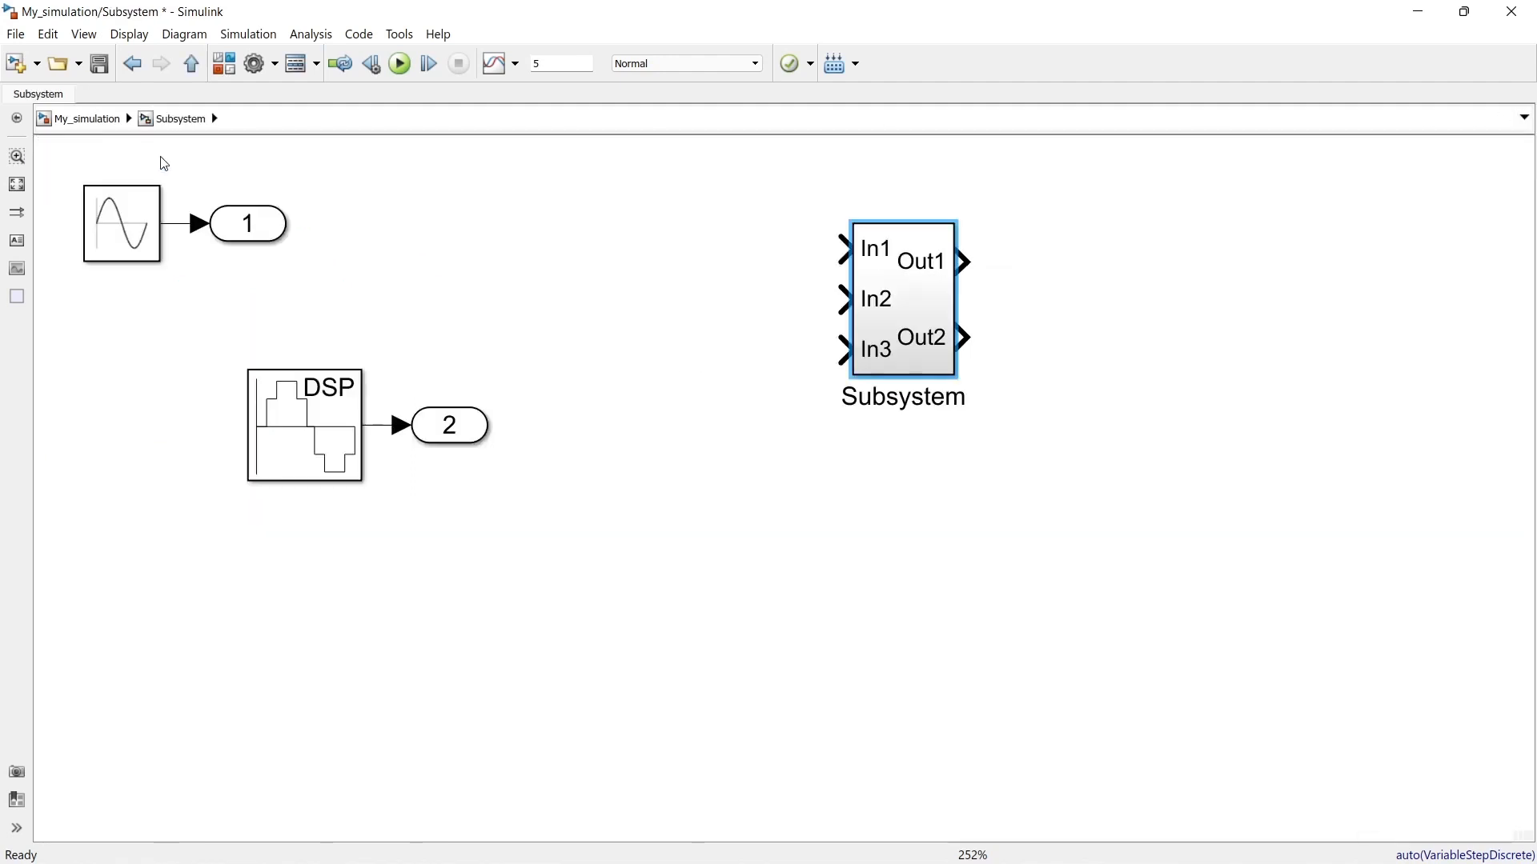
{"action": "left_click", "coordinate": [1520, 119]}
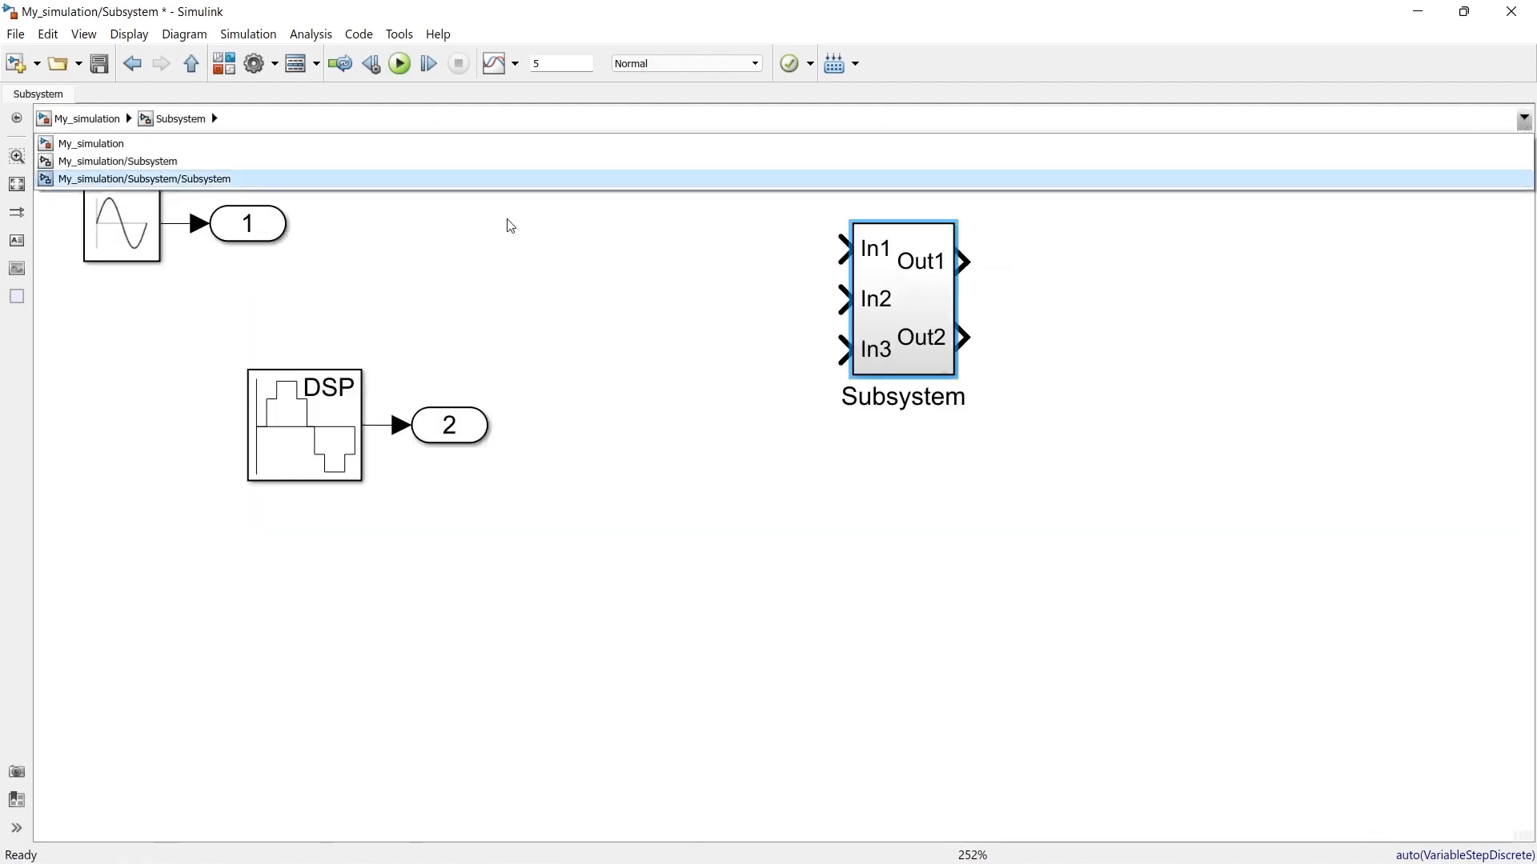
{"action": "left_click", "coordinate": [263, 181]}
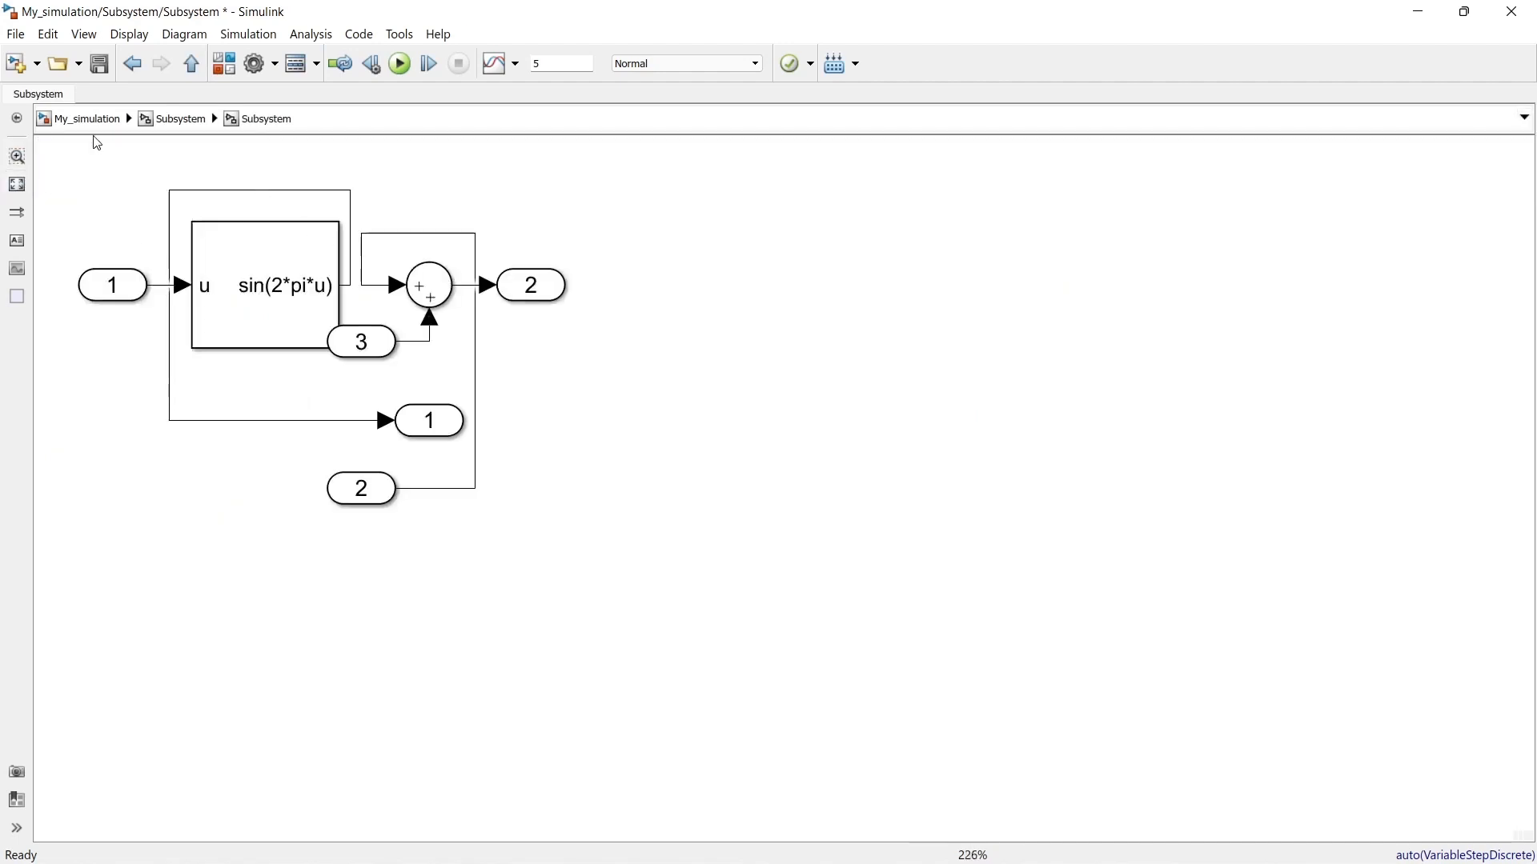
{"action": "left_click", "coordinate": [16, 118]}
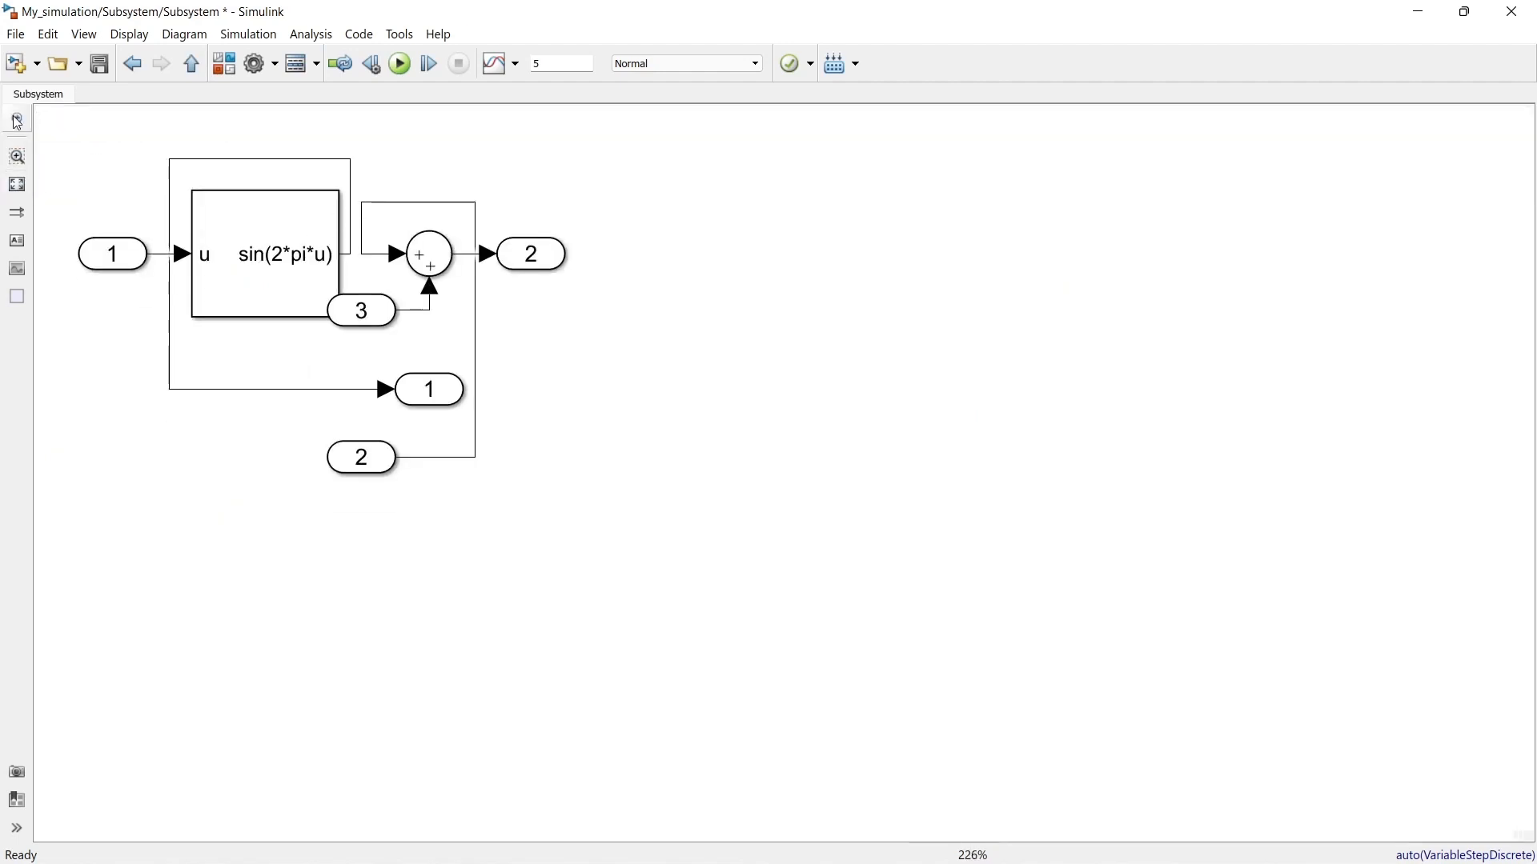